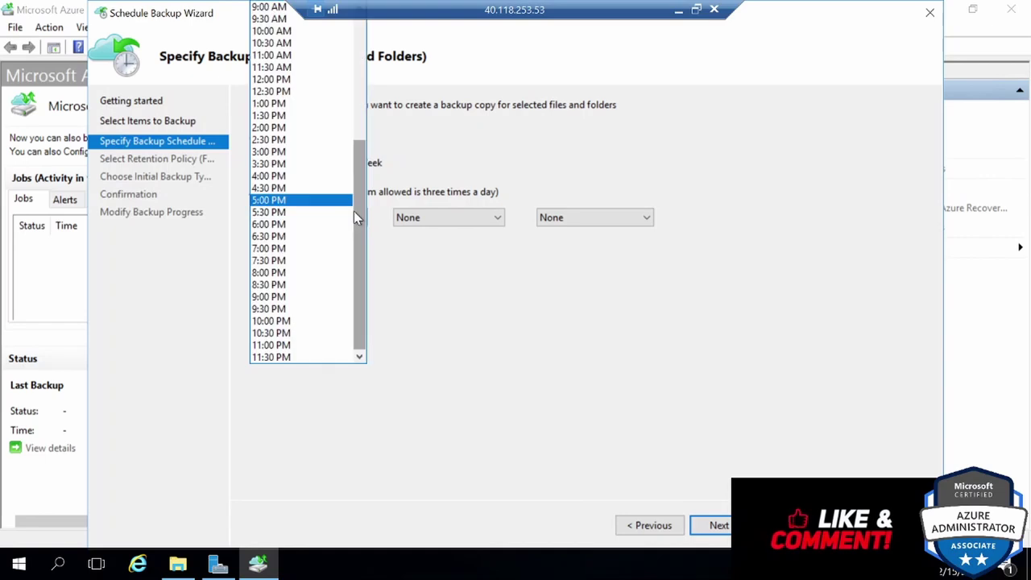
Step: Schedule the files and folders backup every day at 4:30 PM, 5:00 PM and 5:30 PM
click(334, 195)
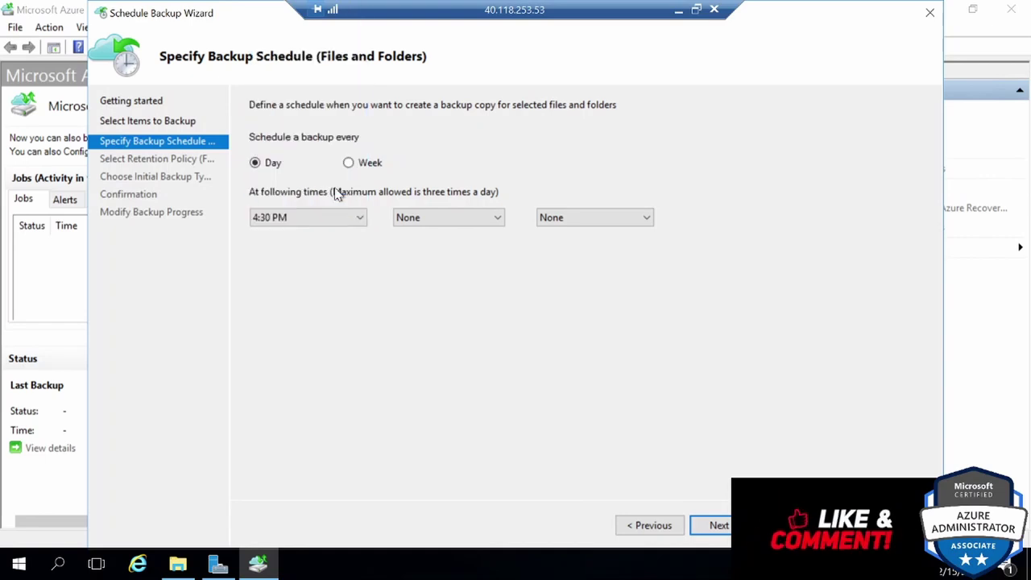
click(497, 218)
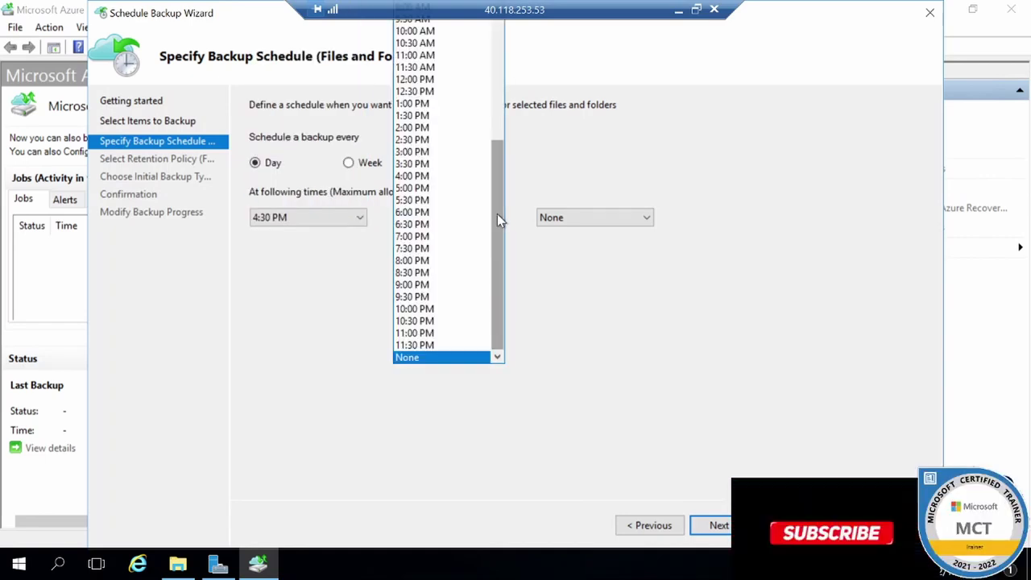
click(451, 190)
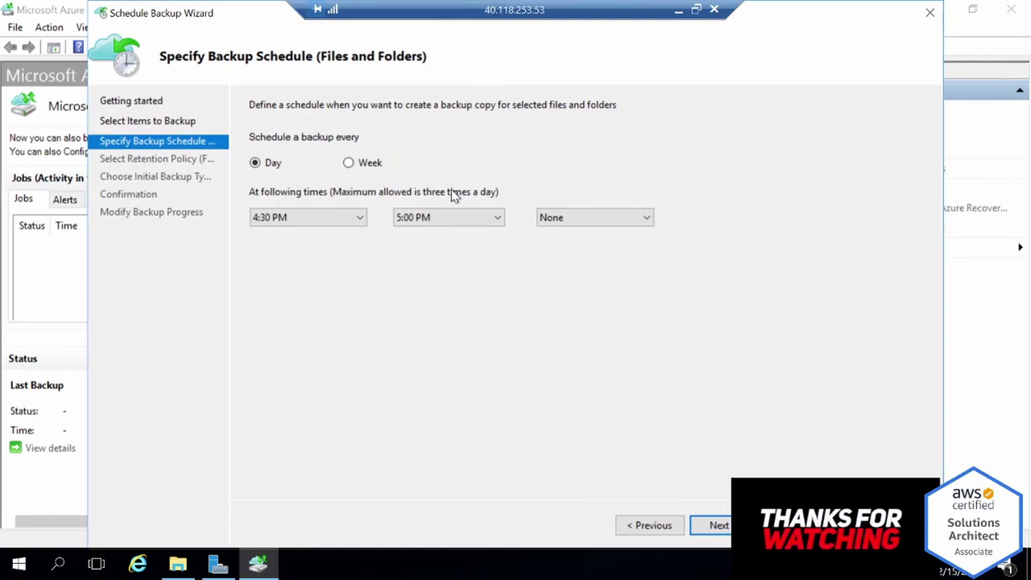
click(648, 217)
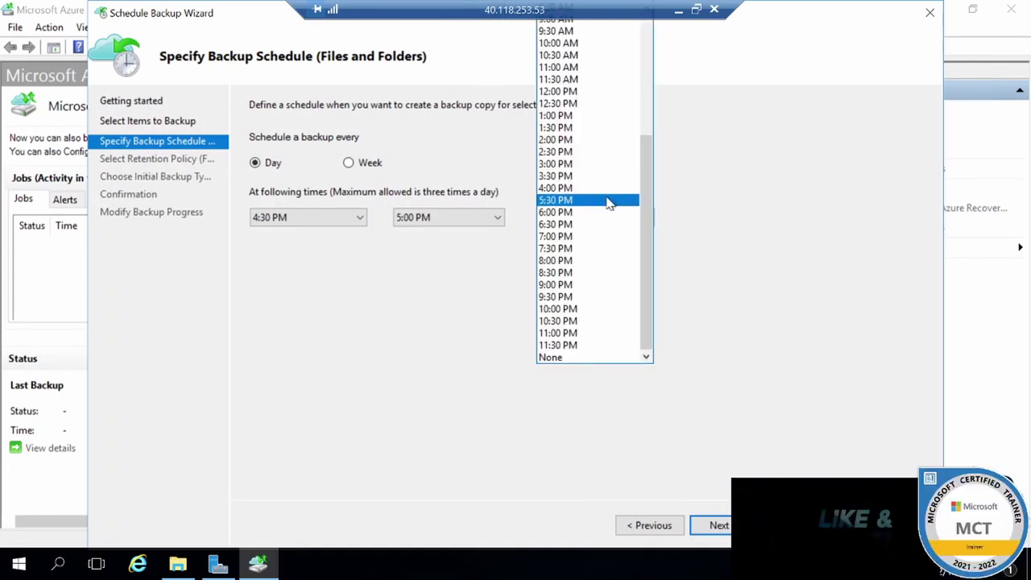
click(609, 201)
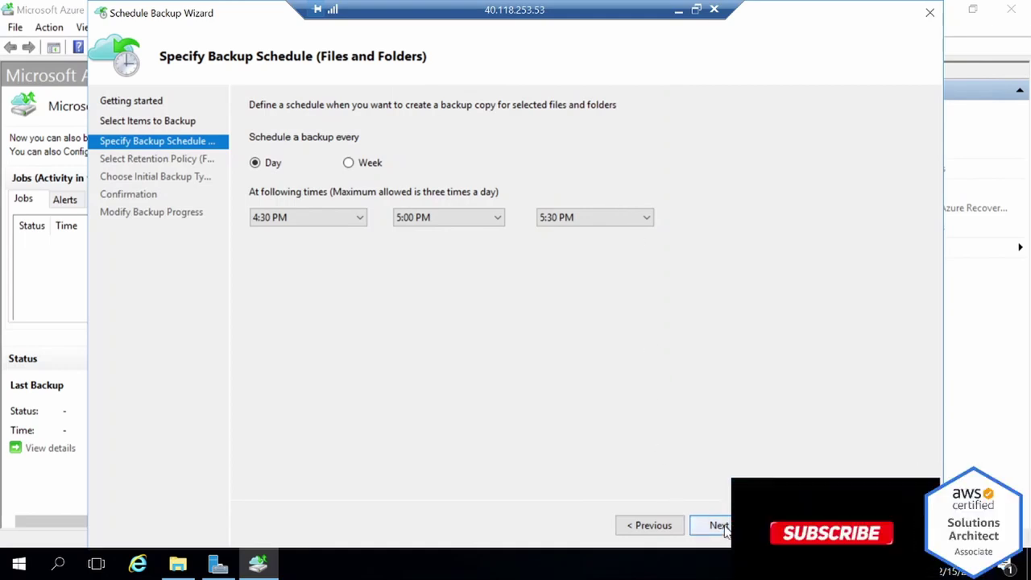
click(718, 525)
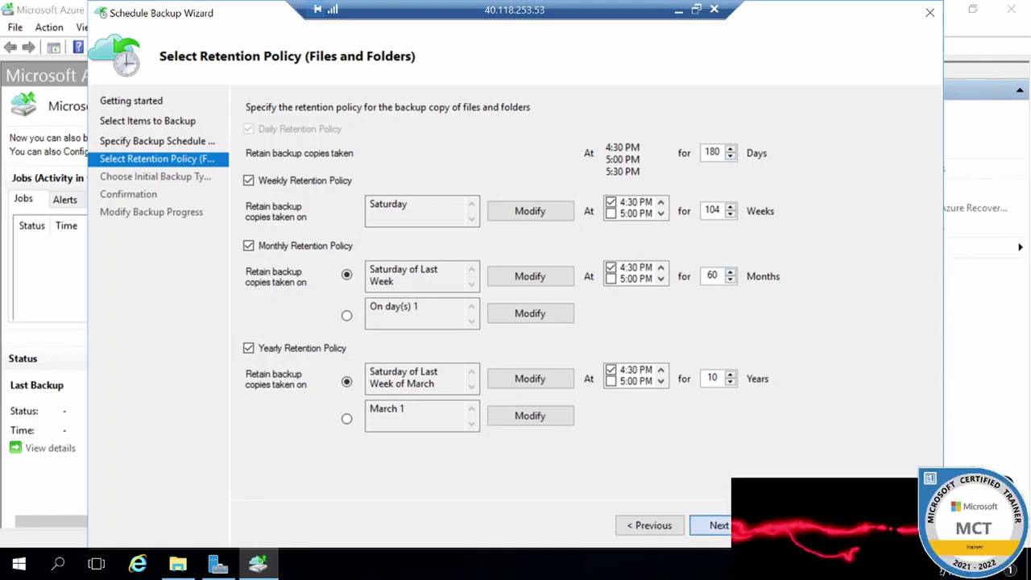
Step: Finish creating the backup schedule with the default retention policy and the initial backup transferred over the network
click(719, 525)
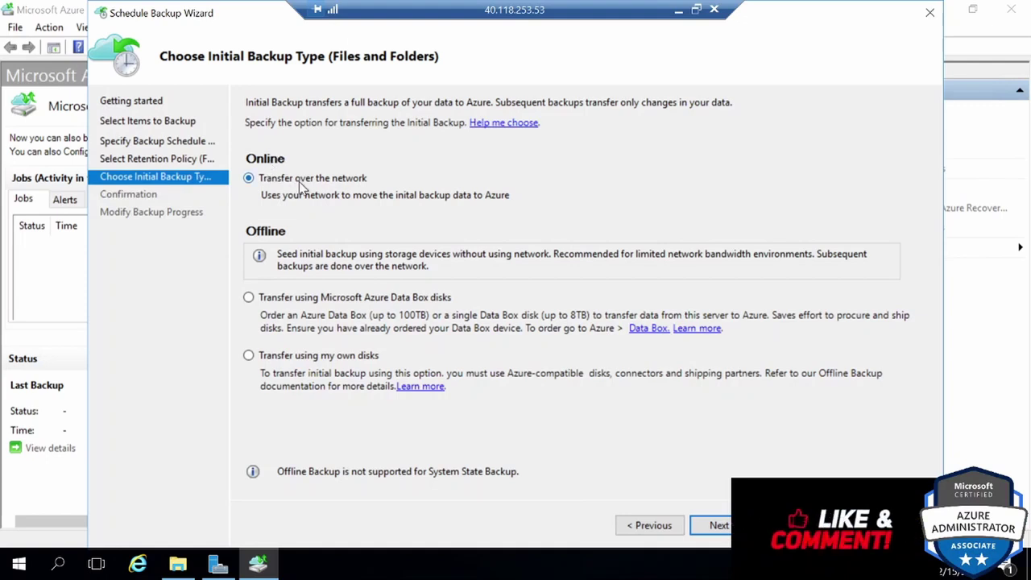
click(712, 525)
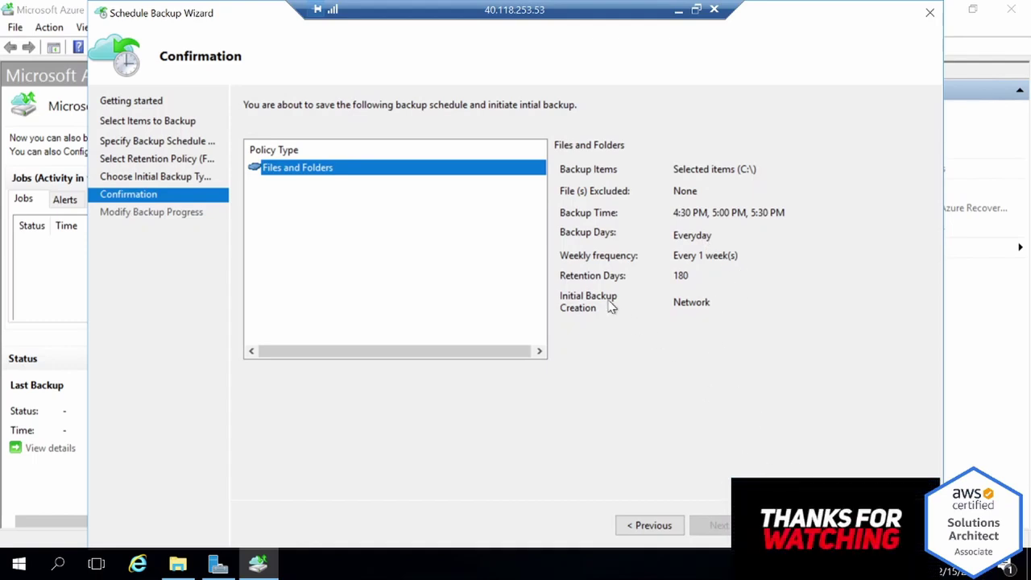
click(782, 525)
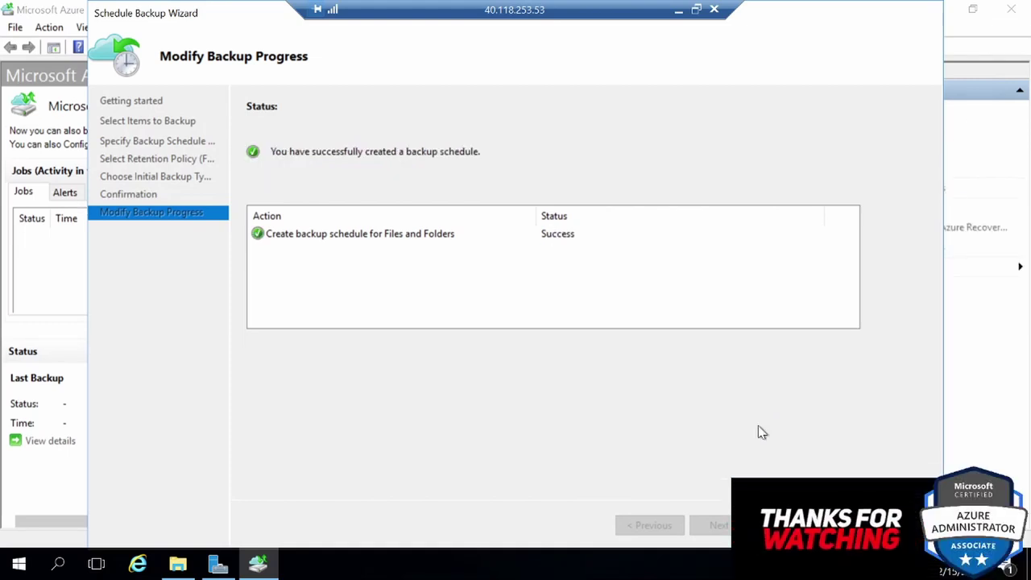
click(798, 525)
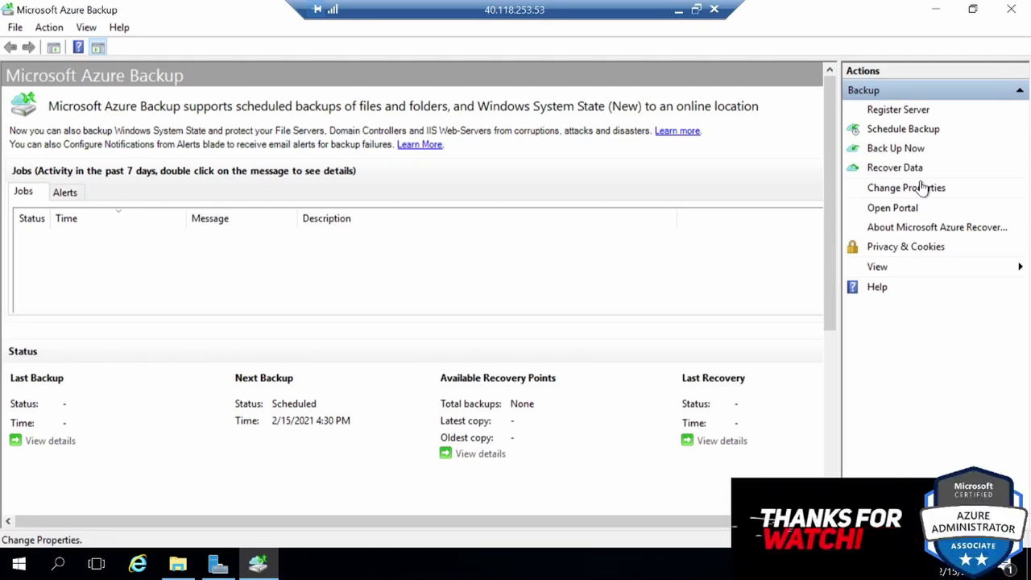
Step: Run an immediate Files and Folders backup retained until 3/17/2021 and close the wizard
click(902, 150)
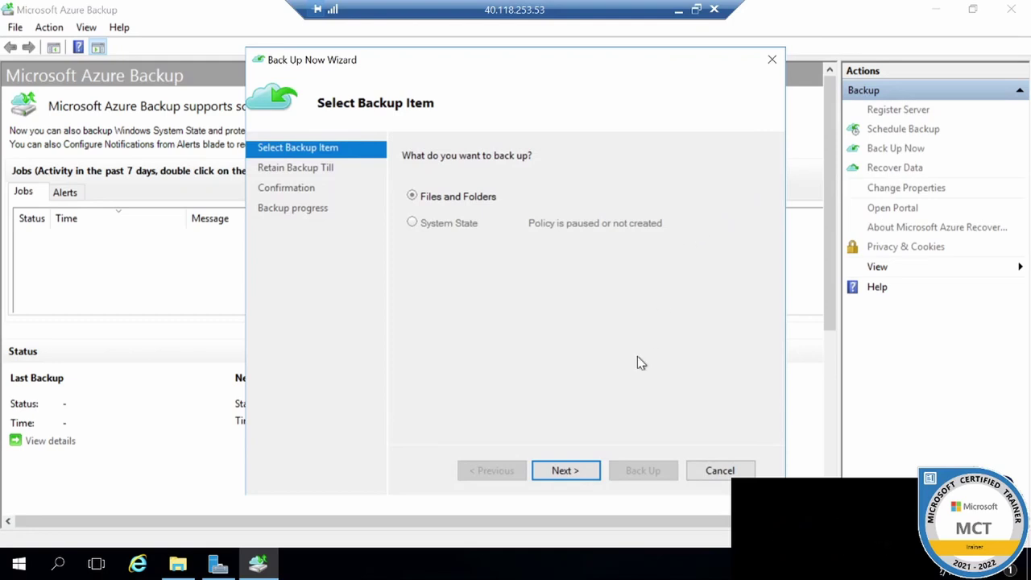
click(592, 469)
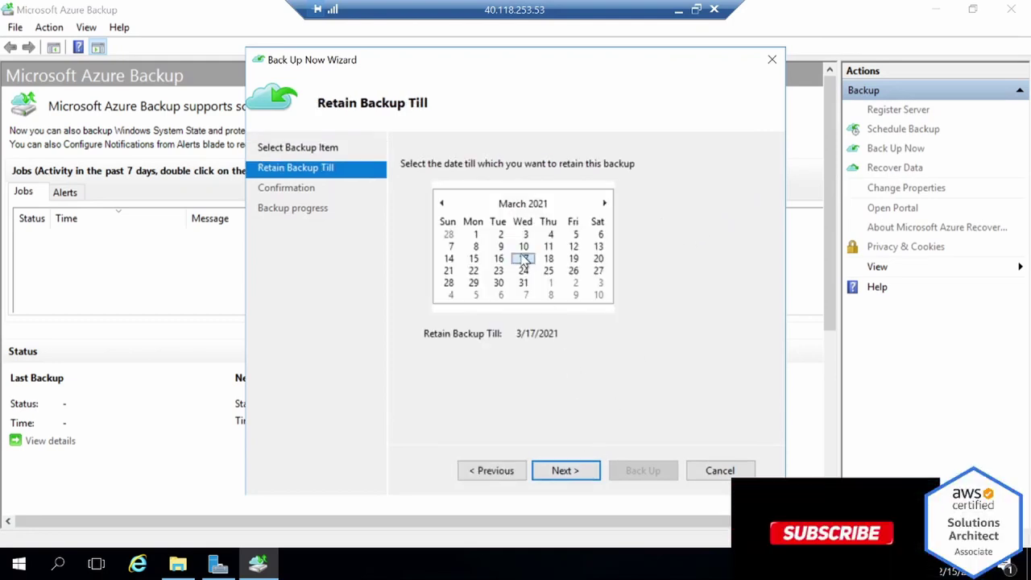
click(596, 471)
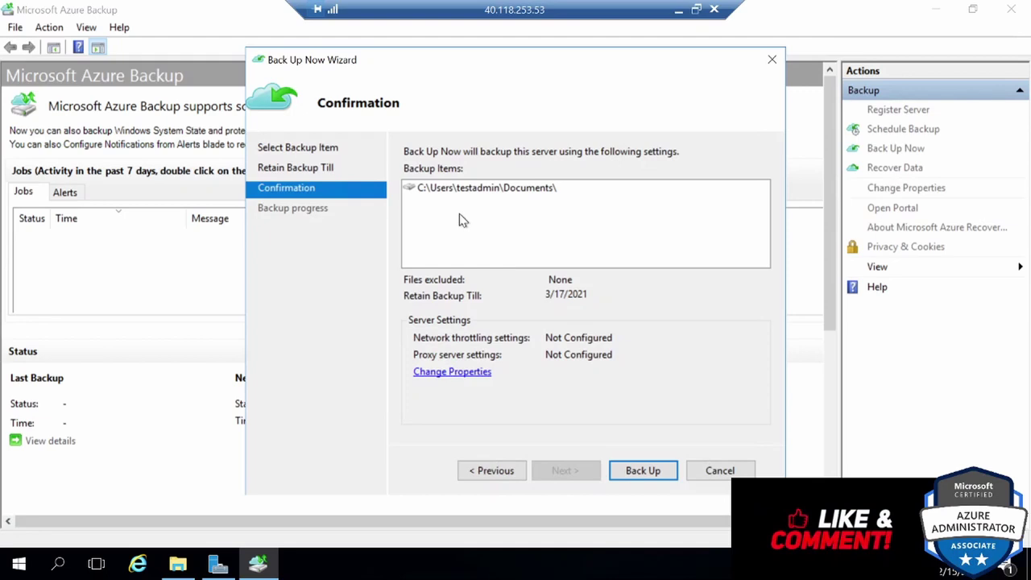
click(642, 470)
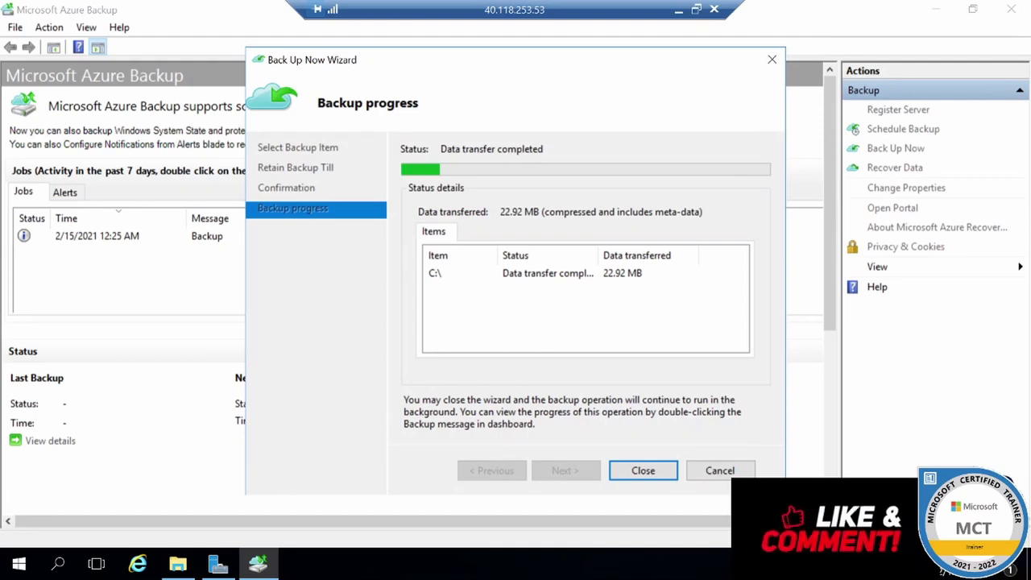
click(660, 475)
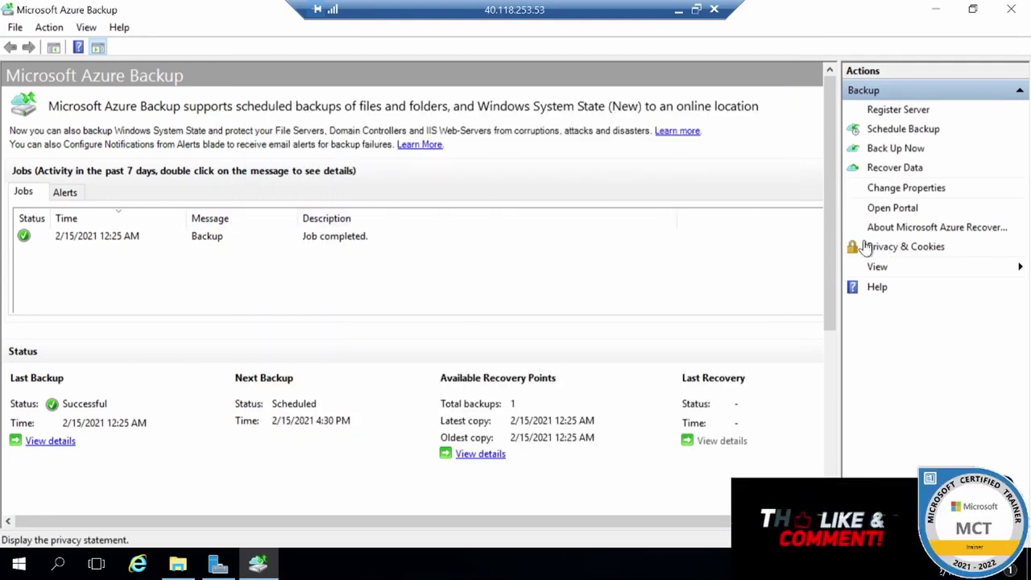
Step: Leave the remote server session, switch to the Azure portal in the browser, and open the Recovery Services vault's backup items
click(934, 131)
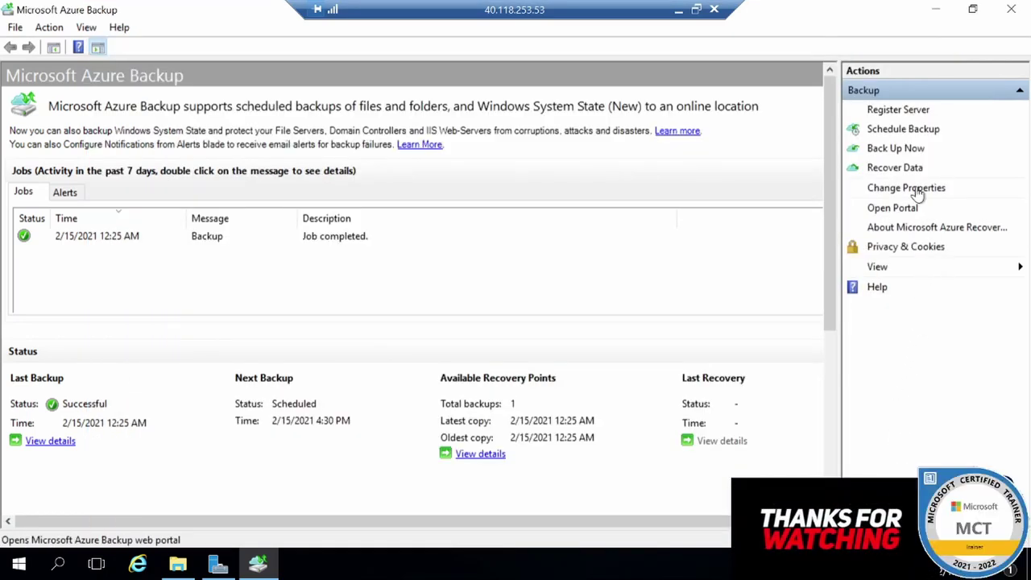
click(680, 10)
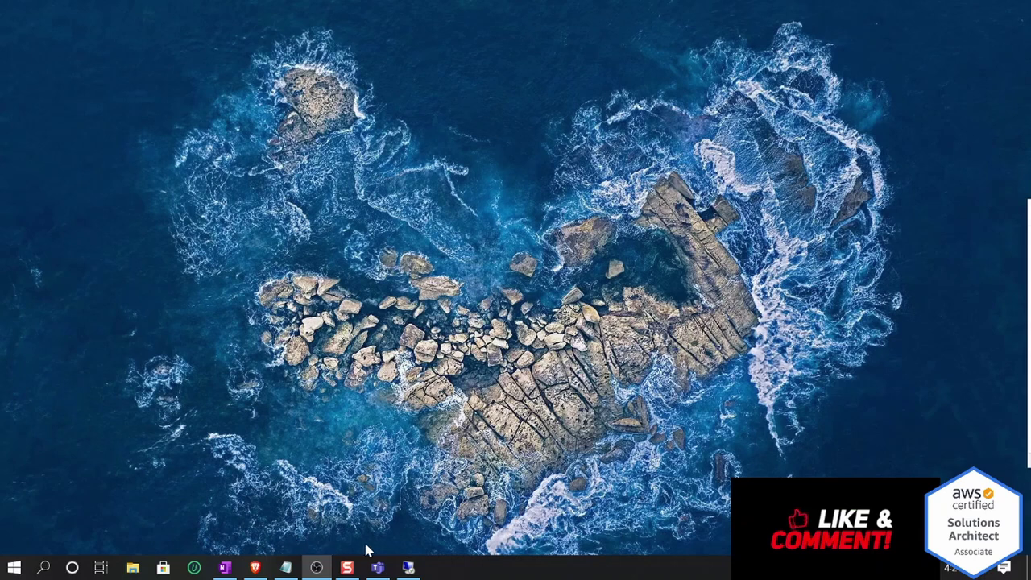
click(257, 567)
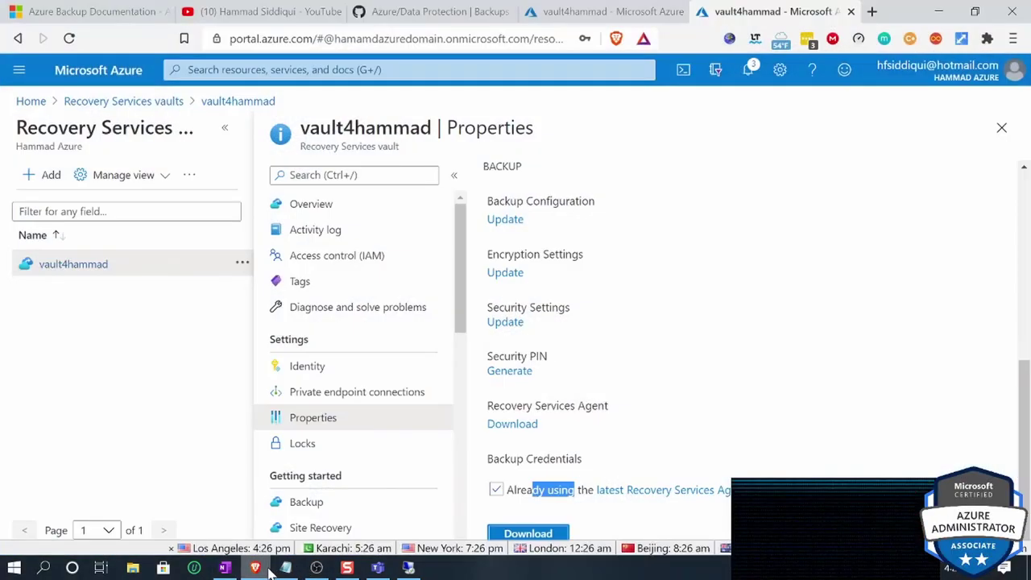
click(214, 106)
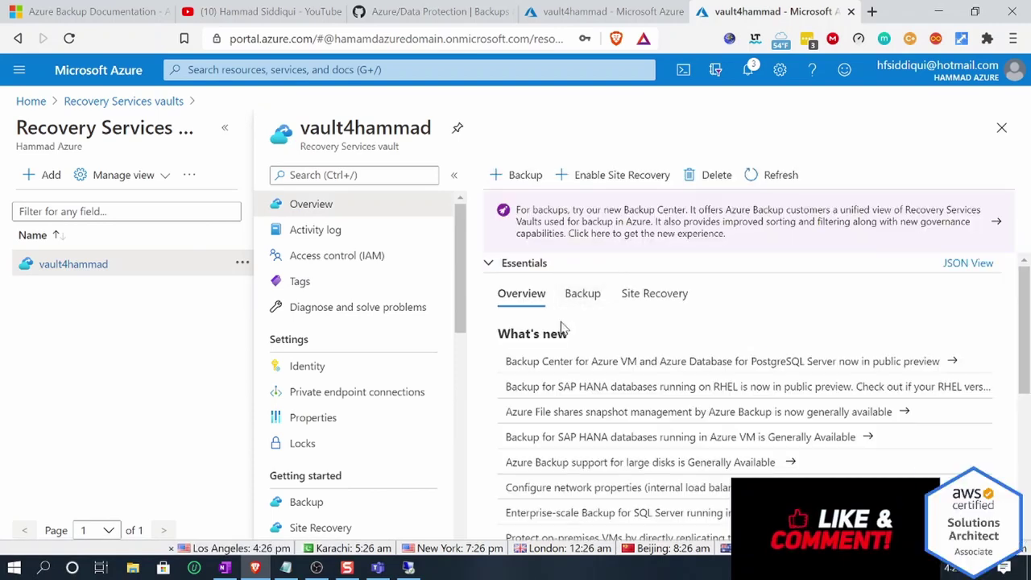
click(226, 131)
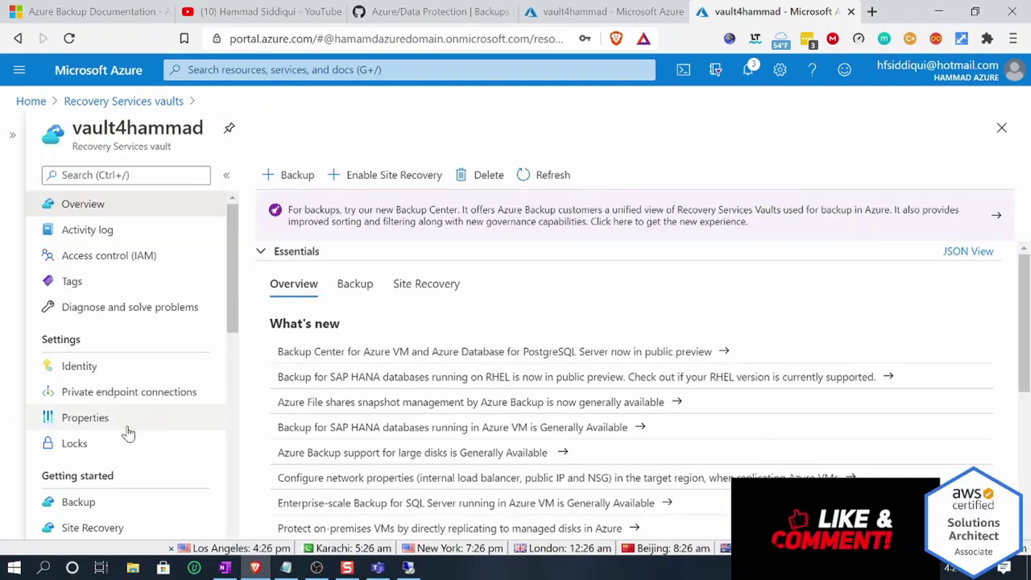
scroll(127, 432, down, 4)
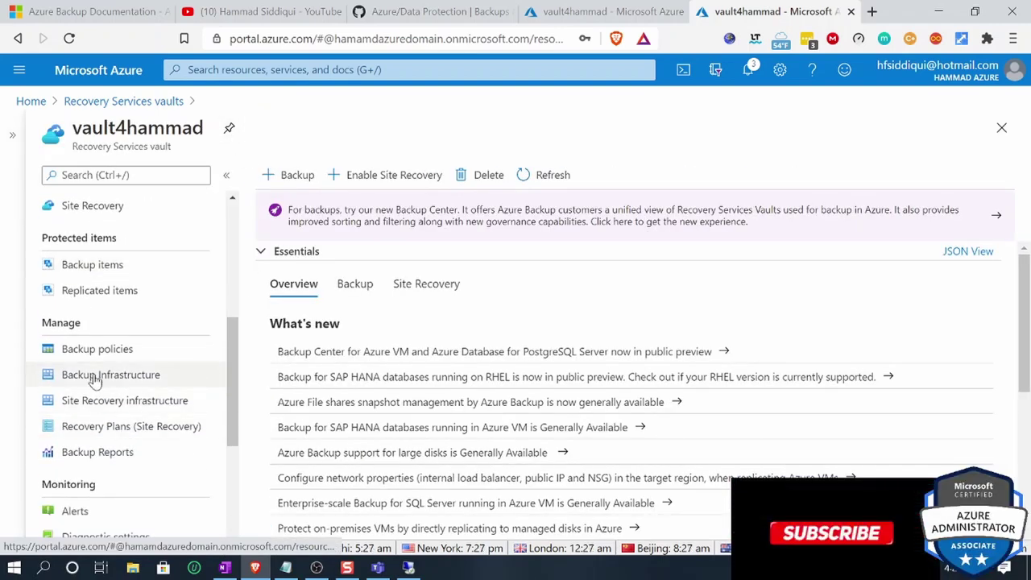
click(121, 267)
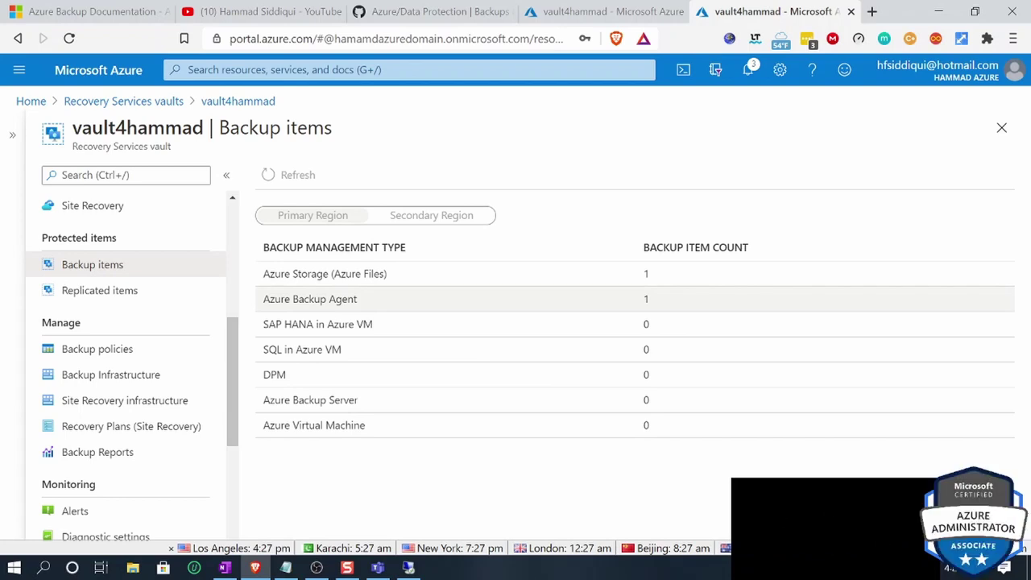
Step: Check the last backup time of the C:\ item under Azure Backup Agent and return to the vault's backup items
click(320, 301)
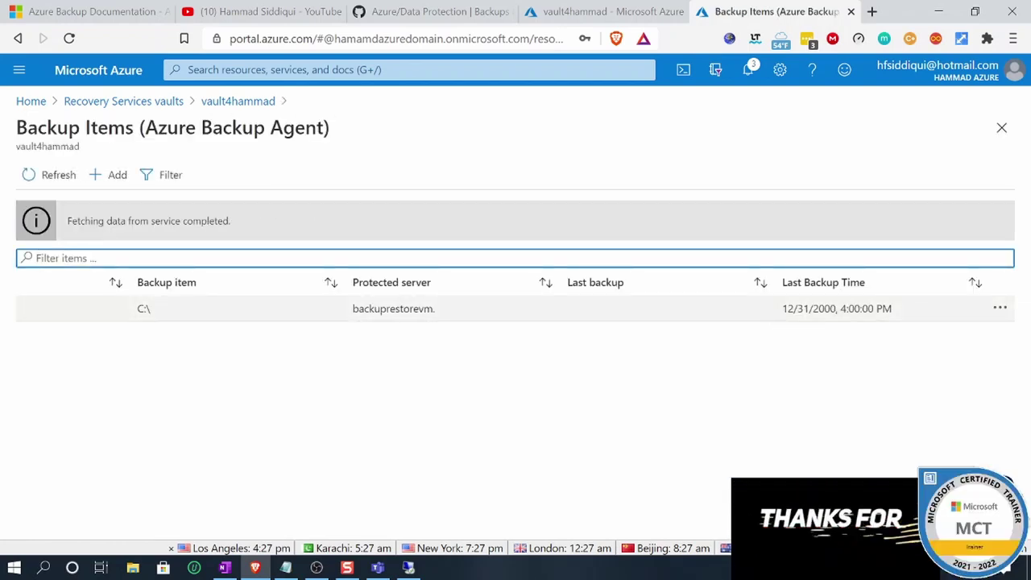
drag(893, 308, 648, 308)
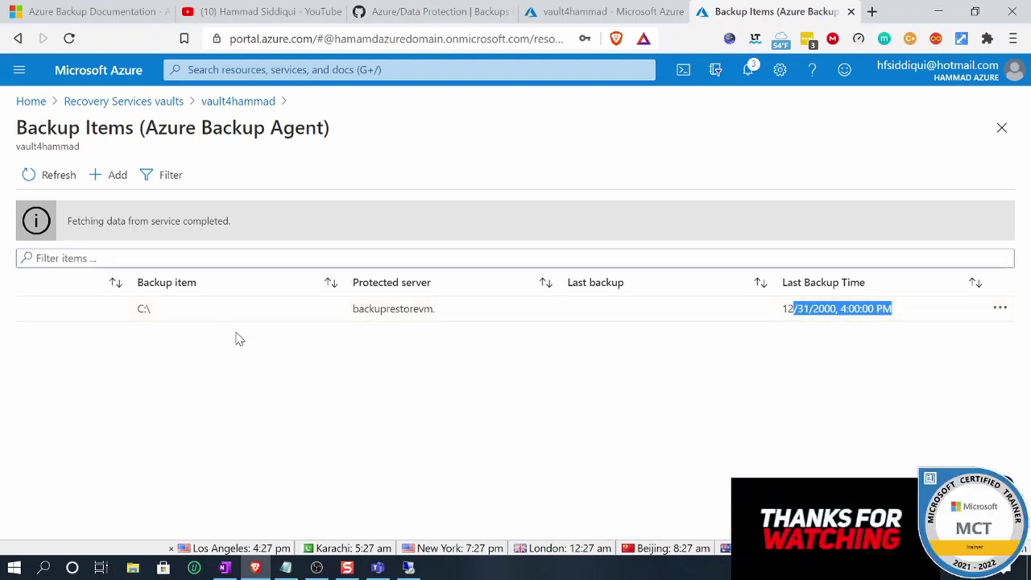
click(230, 105)
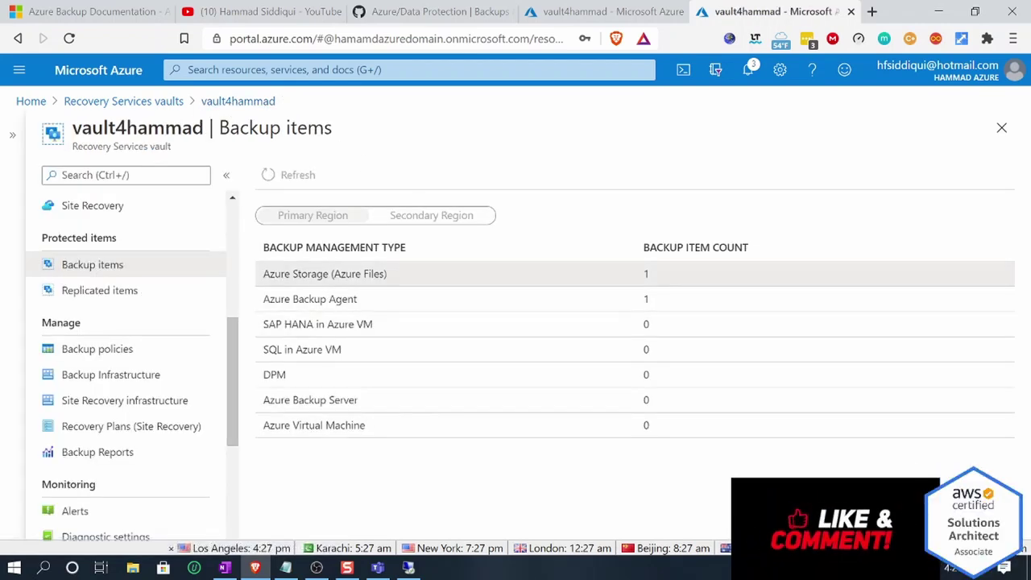
Step: Review the vault's backup items for Azure Storage (Azure Files) and Azure Virtual Machine
click(352, 274)
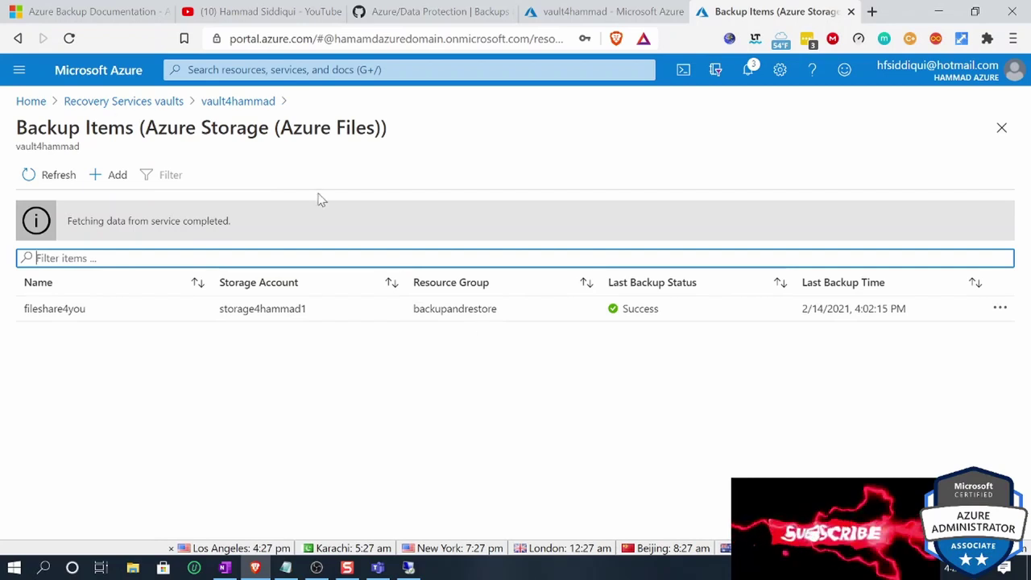
click(238, 101)
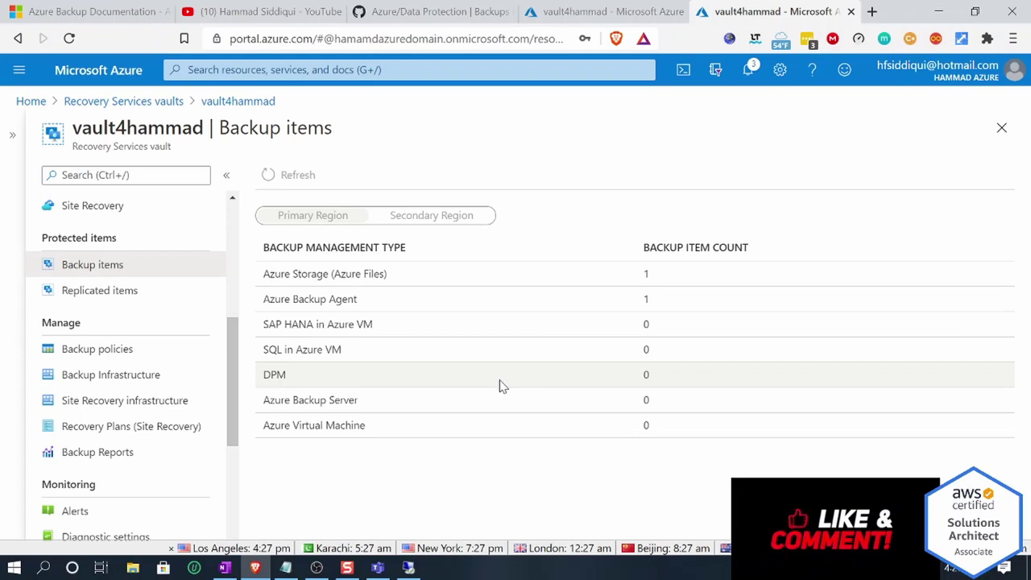
click(368, 427)
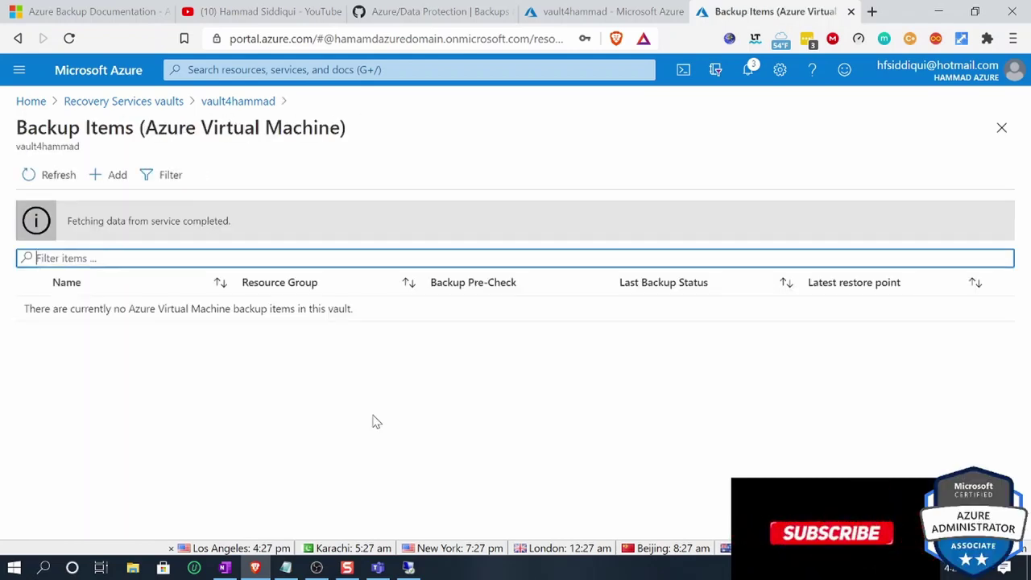
click(247, 107)
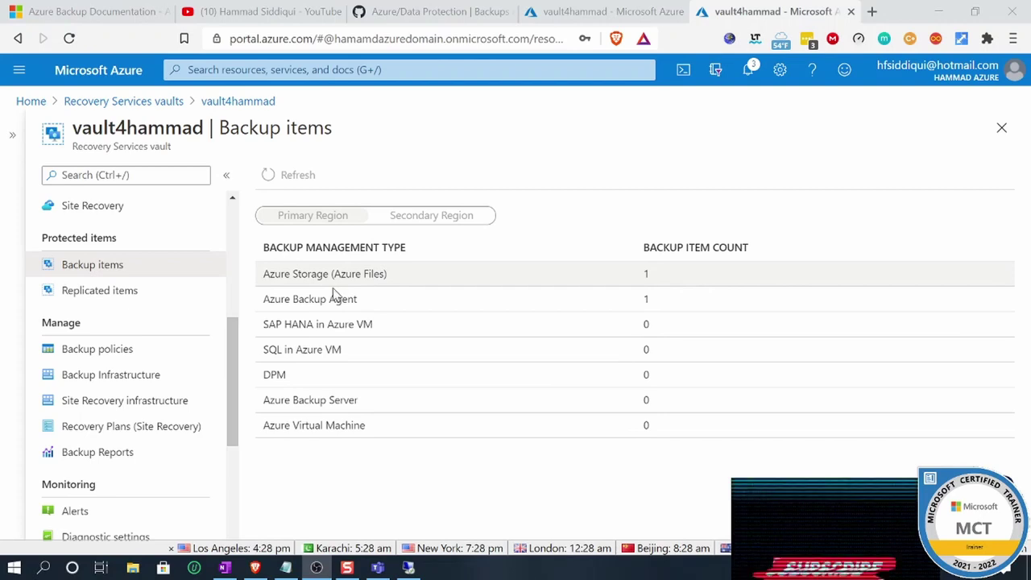
Step: Recheck the Azure Backup Agent item's last backup status, and examine the latest, oldest and total recovery points of C:\ on backuprestorevm
click(418, 299)
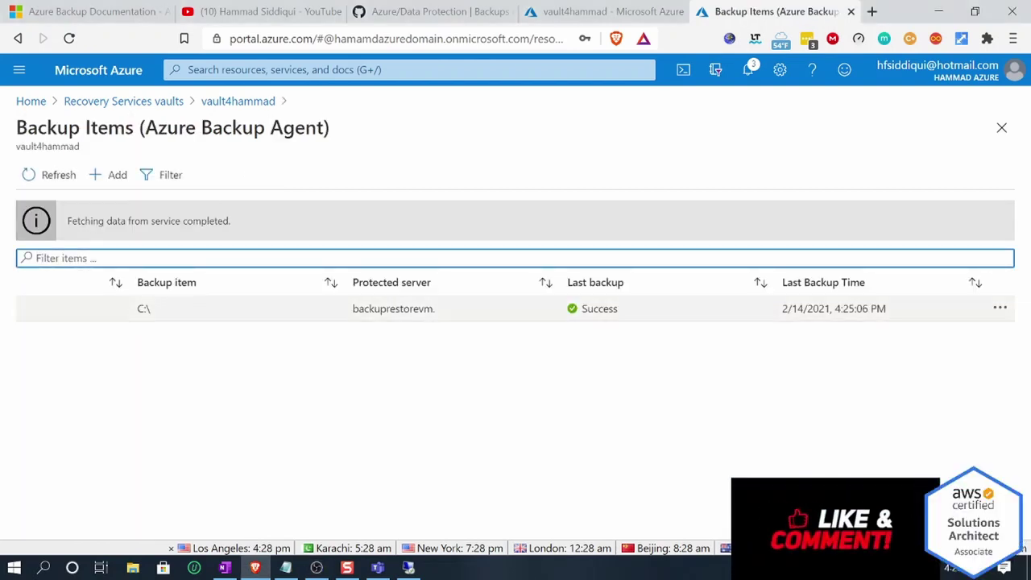
drag(581, 309, 654, 307)
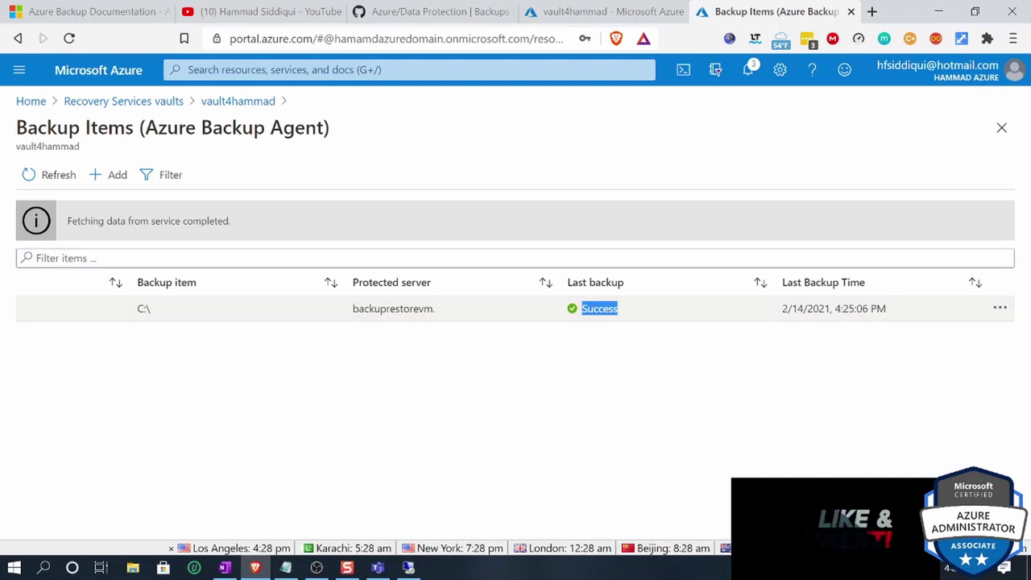
drag(848, 308, 897, 314)
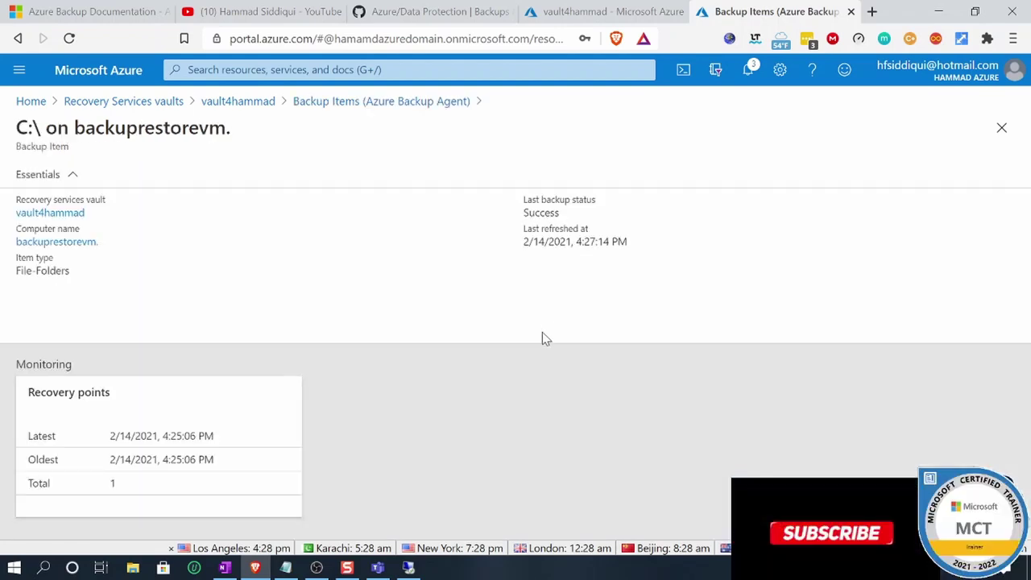
drag(226, 441, 162, 435)
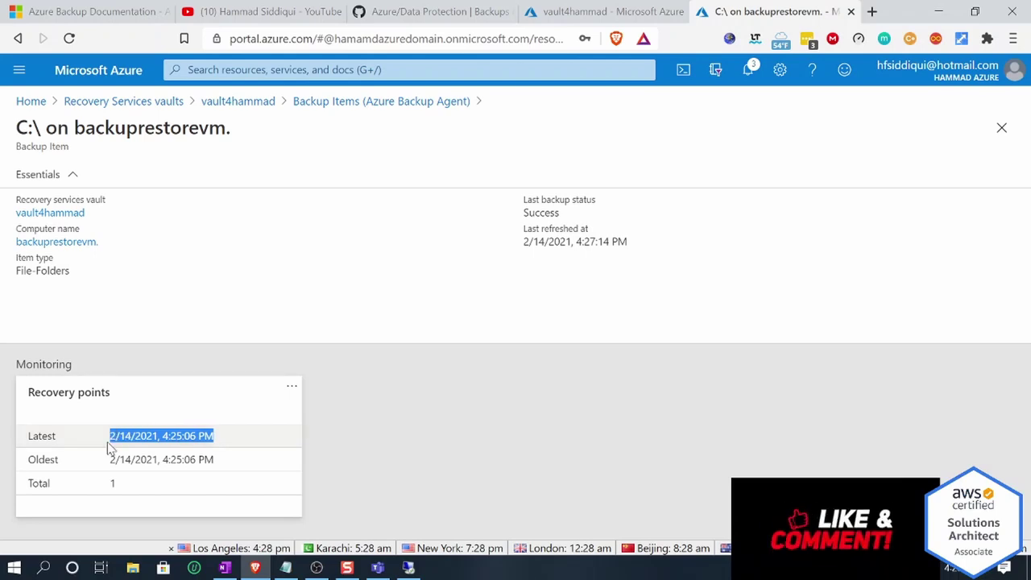
drag(216, 461, 110, 465)
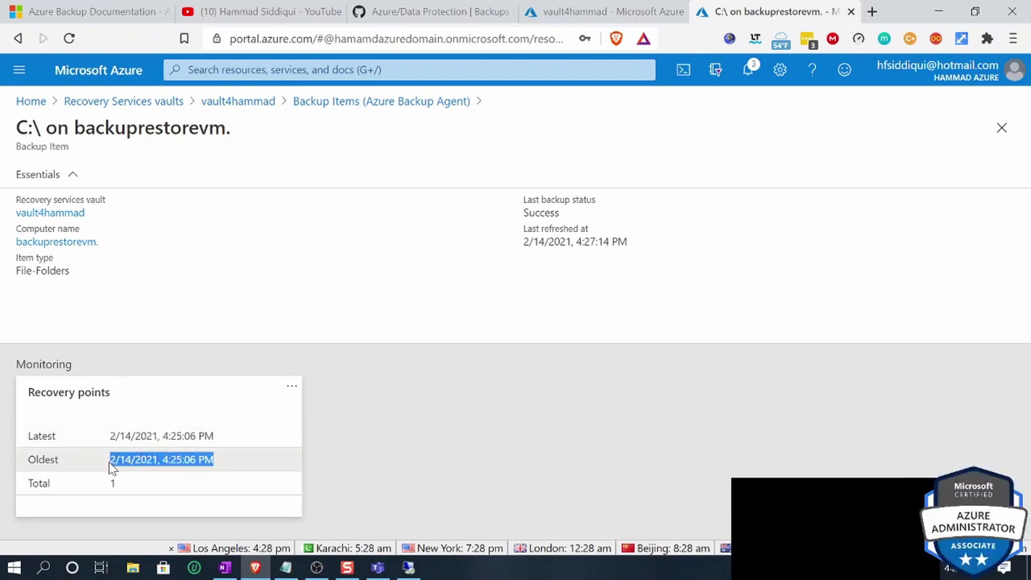
click(109, 479)
double_click(112, 483)
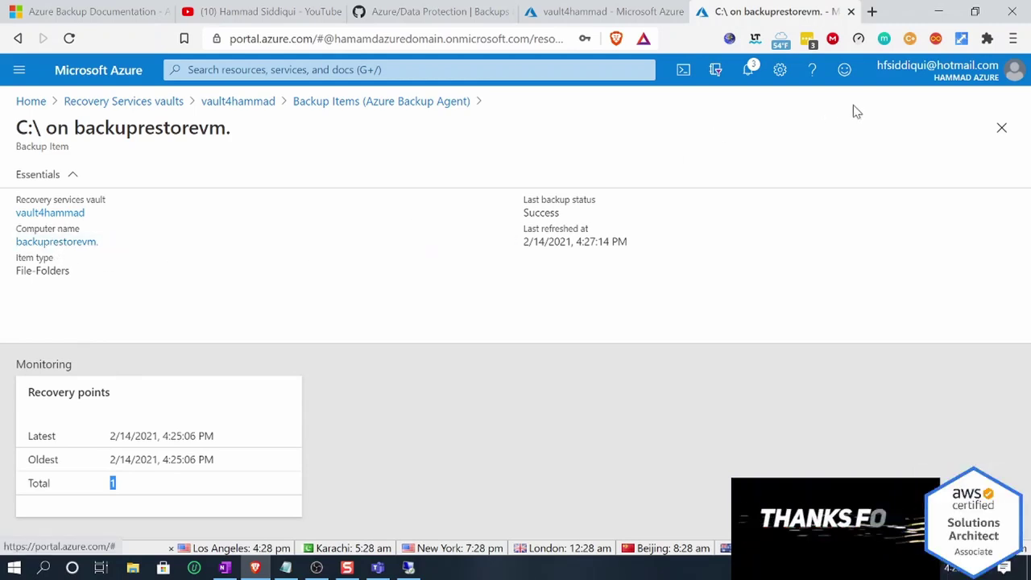
Step: Leave the C:\ item, review the vault's Azure Virtual Machine backup items, and return to vault4hammad's backup items
click(1002, 129)
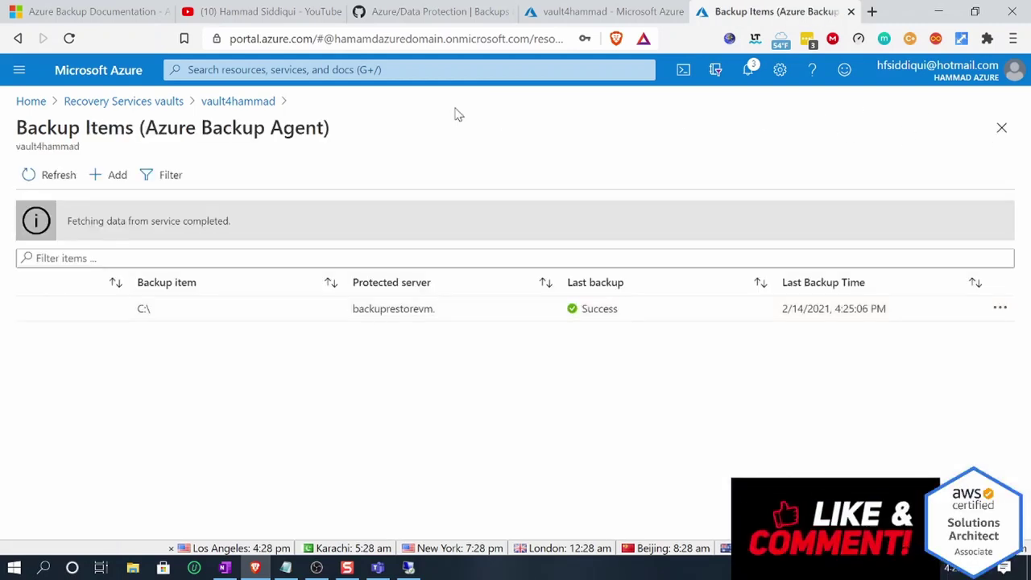
click(252, 110)
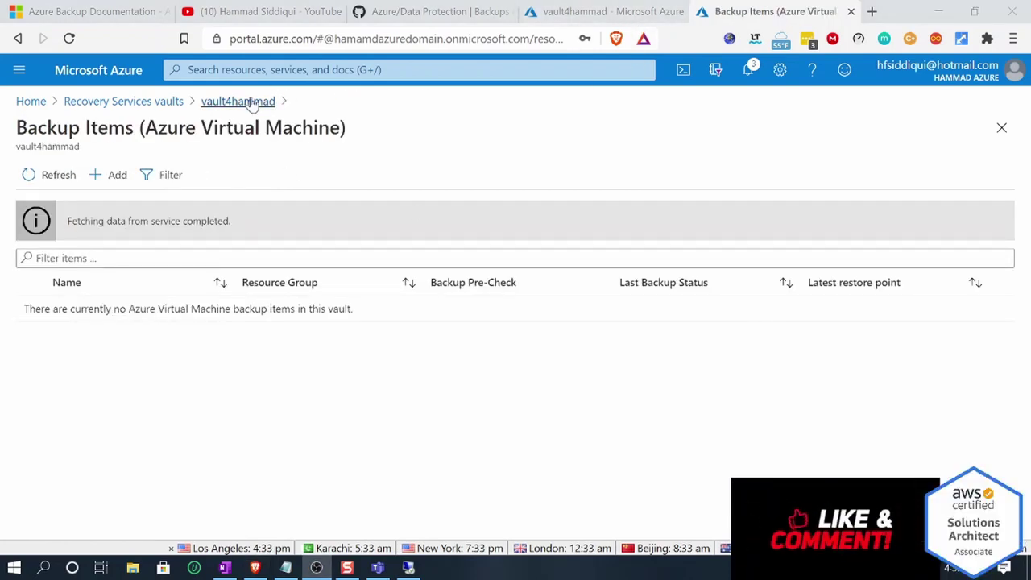
click(253, 105)
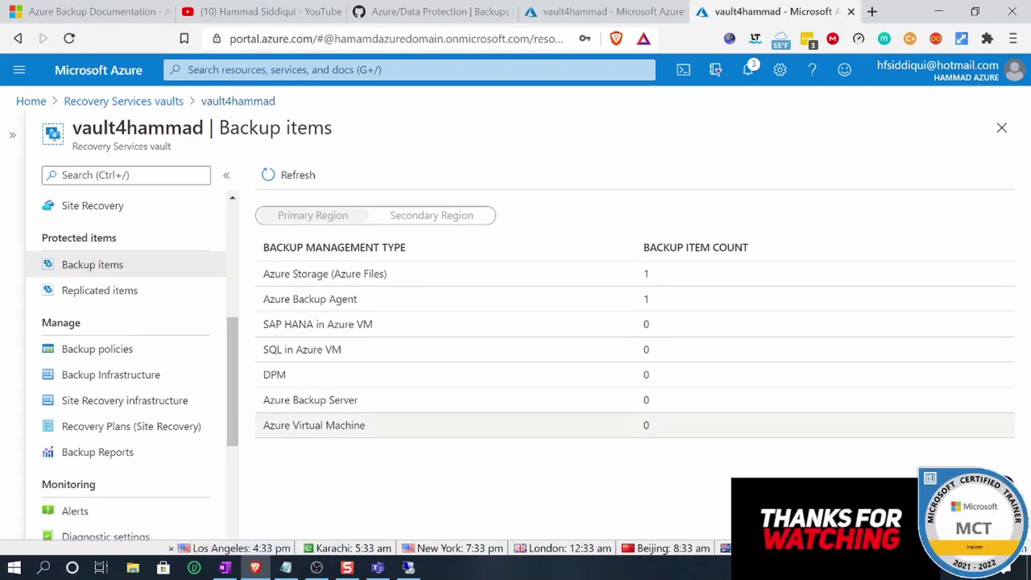
click(339, 427)
click(248, 101)
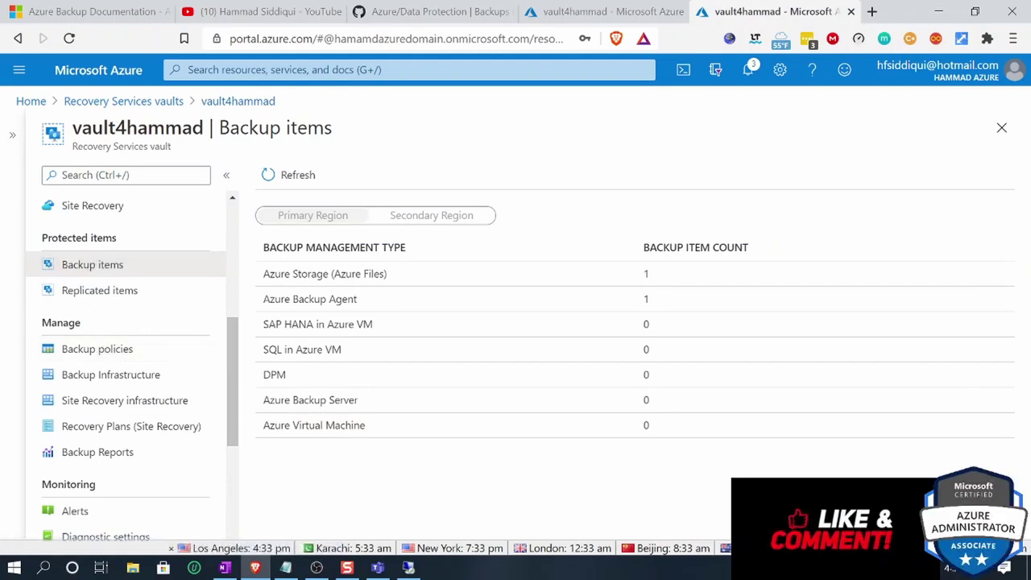
Step: Open the vault's backup configuration and check which workload types can be backed up from Azure
scroll(92, 257, up, 2)
click(109, 342)
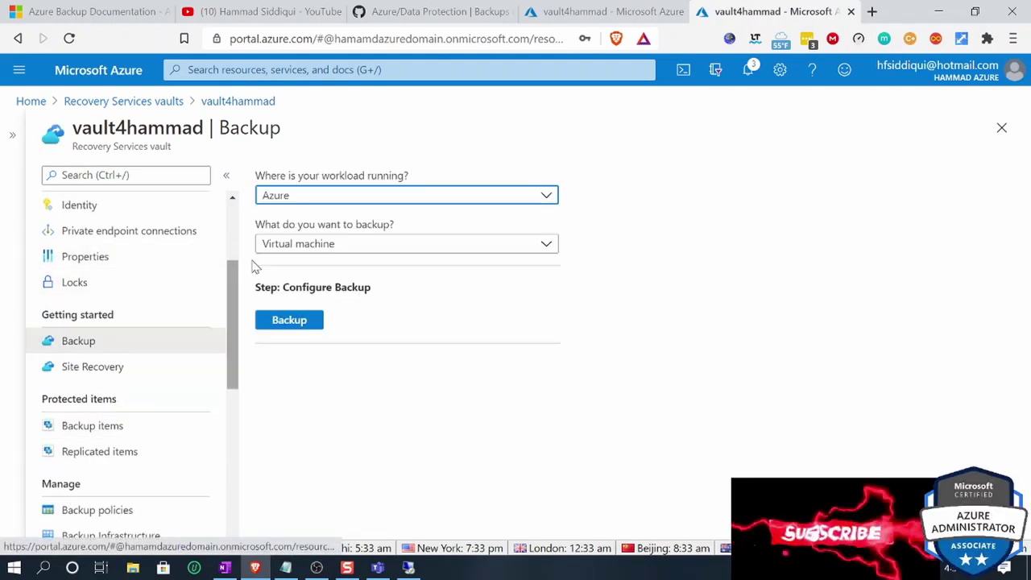
click(303, 244)
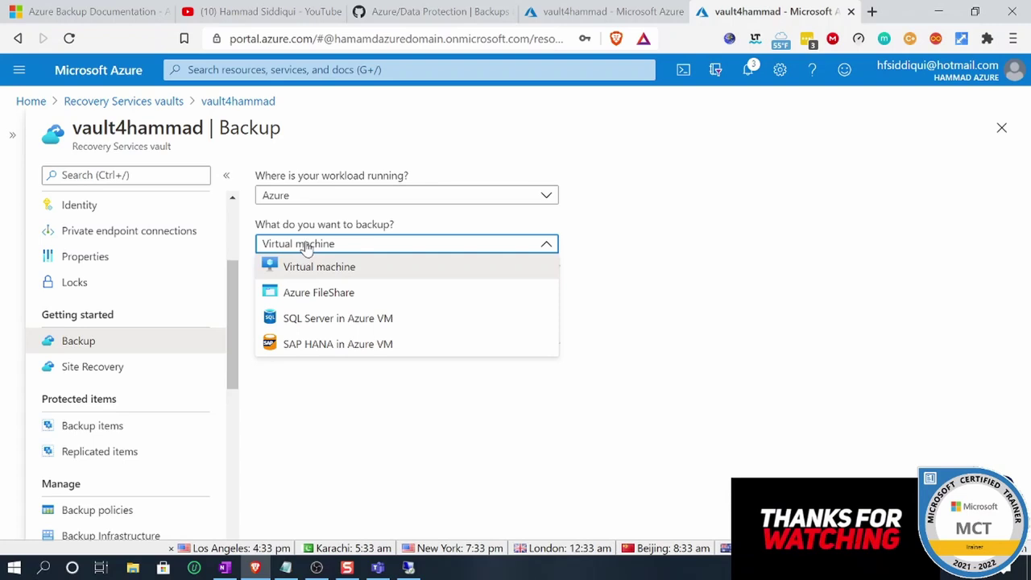
click(306, 247)
Step: From the vault's Azure Virtual Machine backup items, start configuring a new backup for an Azure virtual machine
scroll(143, 309, down, 3)
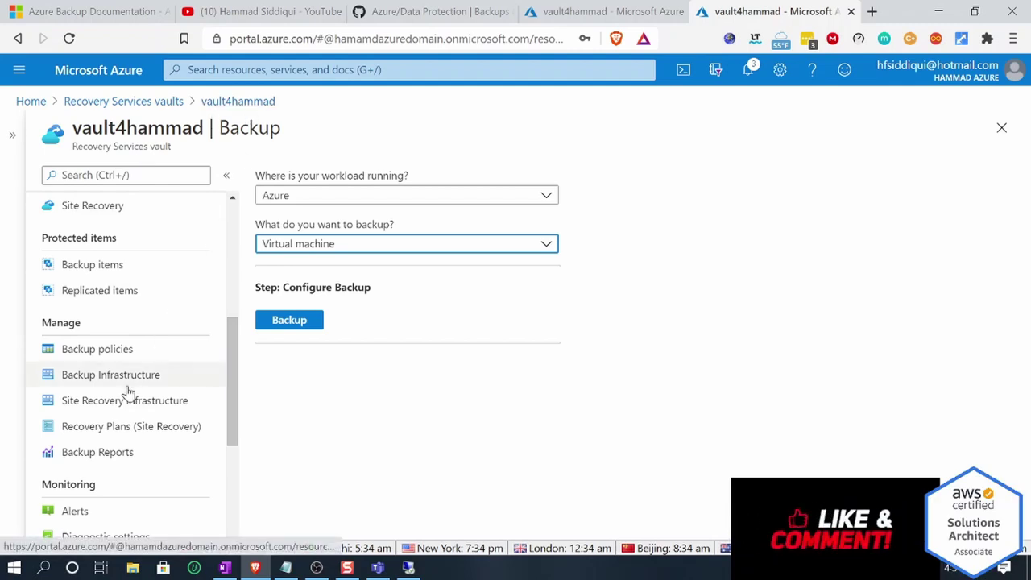
scroll(127, 395, down, 1)
scroll(127, 355, up, 1)
click(150, 272)
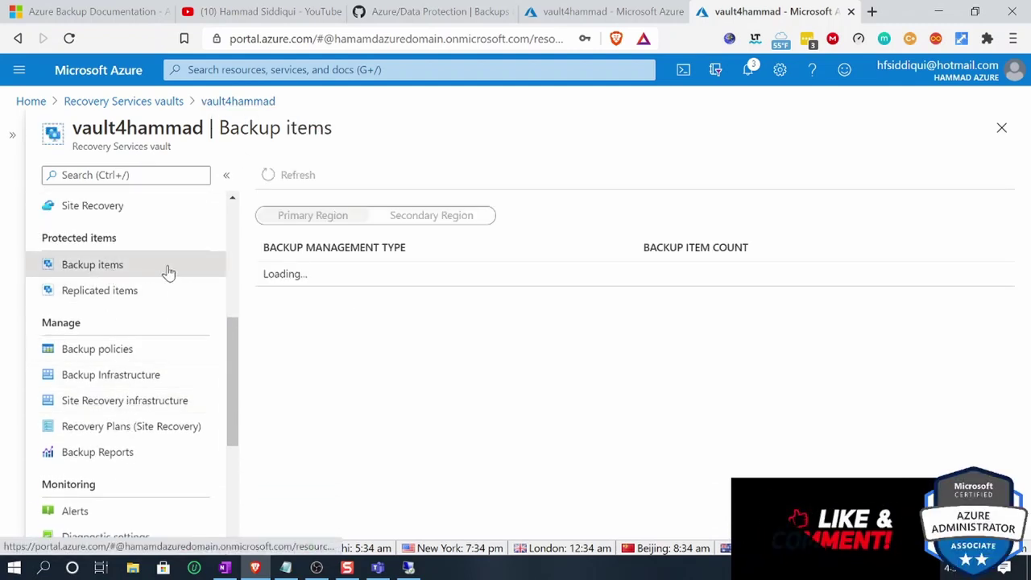
click(361, 426)
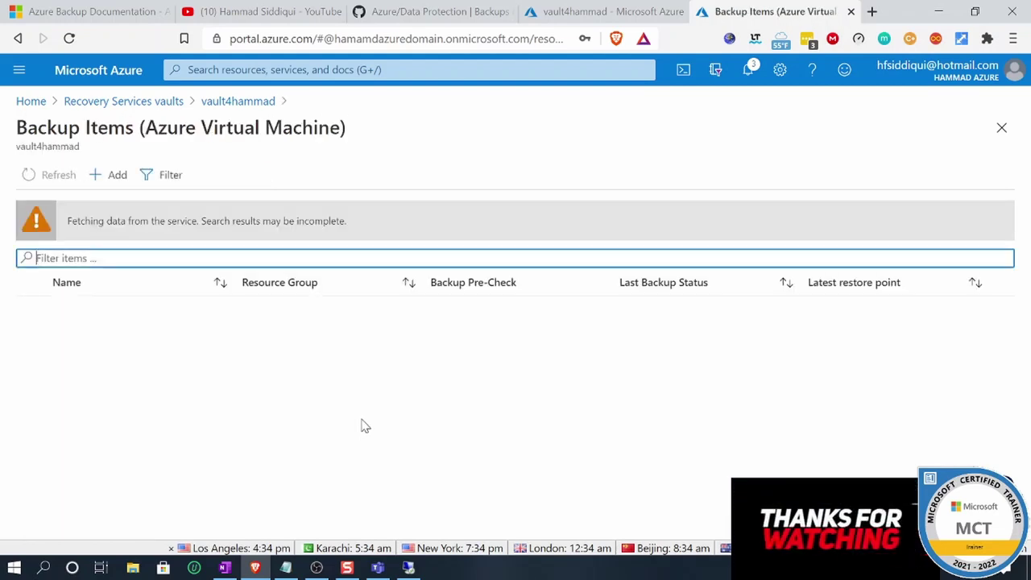
click(115, 174)
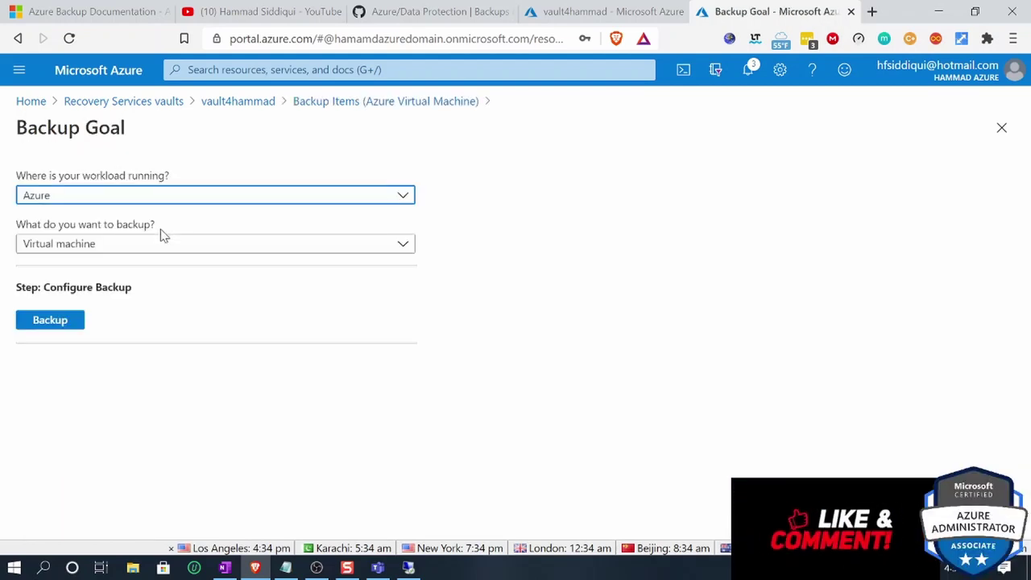
click(47, 326)
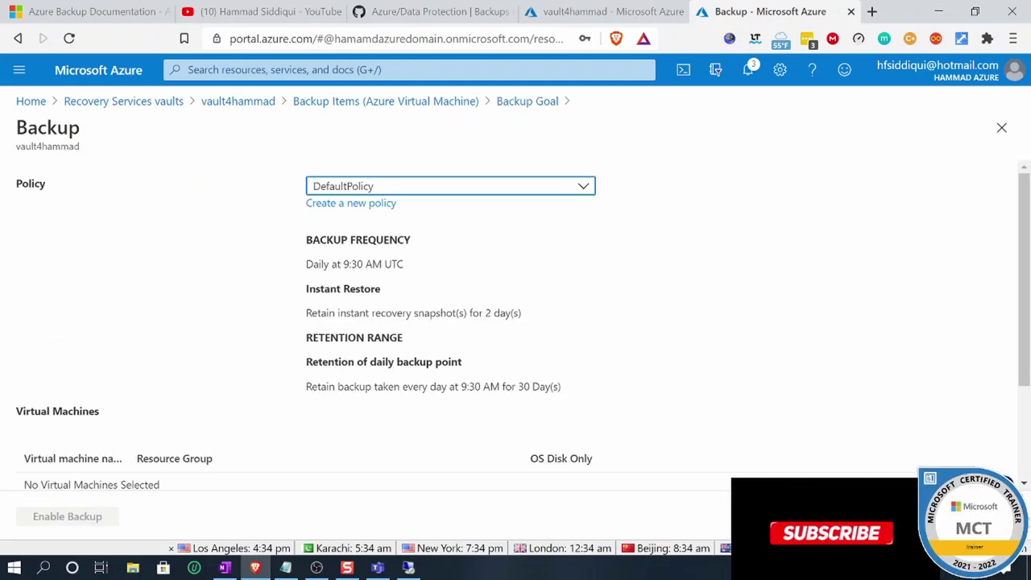
Step: Review the default policy's settings and start a new backup policy named policy2
scroll(476, 320, down, 3)
scroll(476, 320, up, 3)
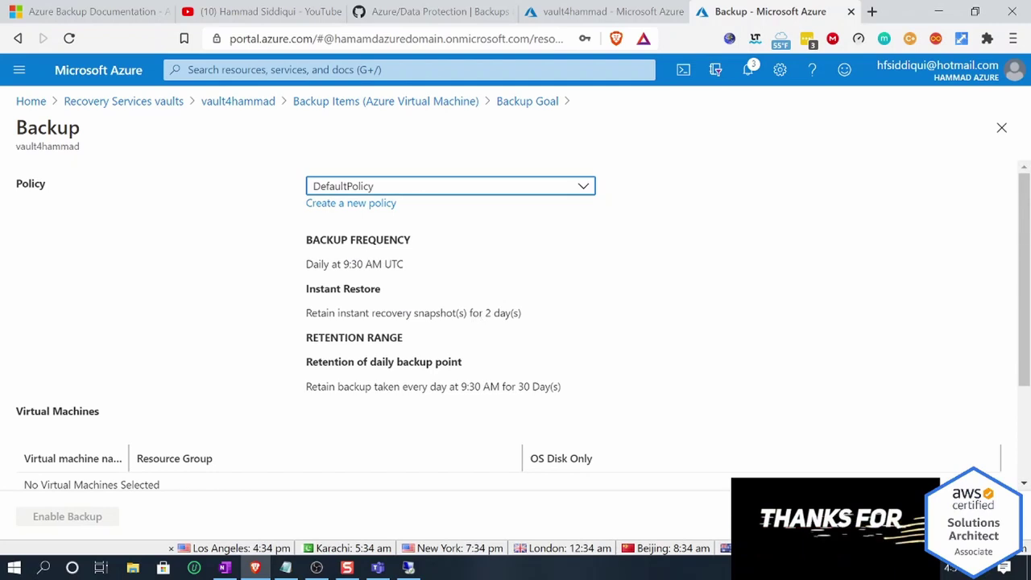
click(362, 207)
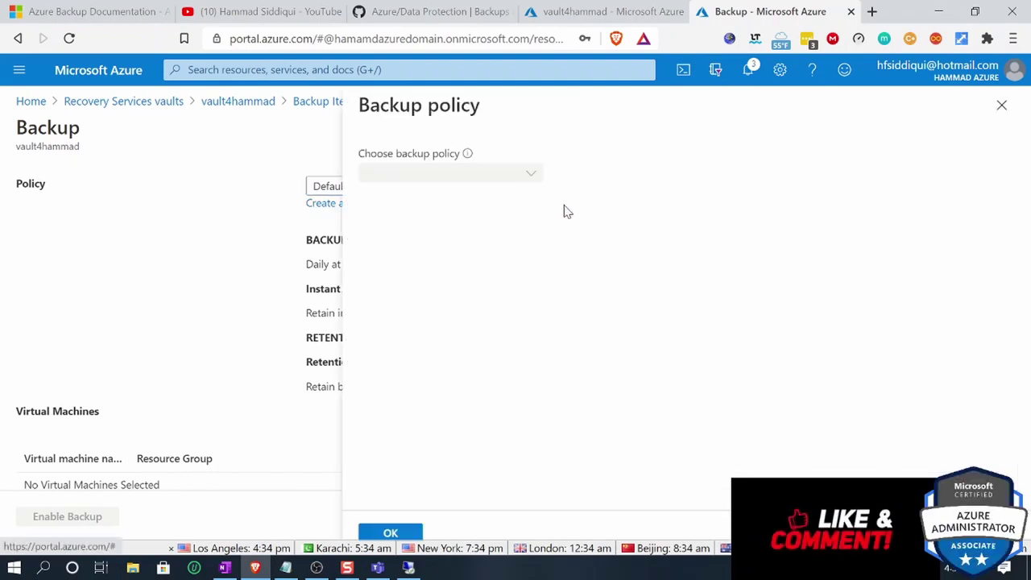
click(447, 172)
text(pol)
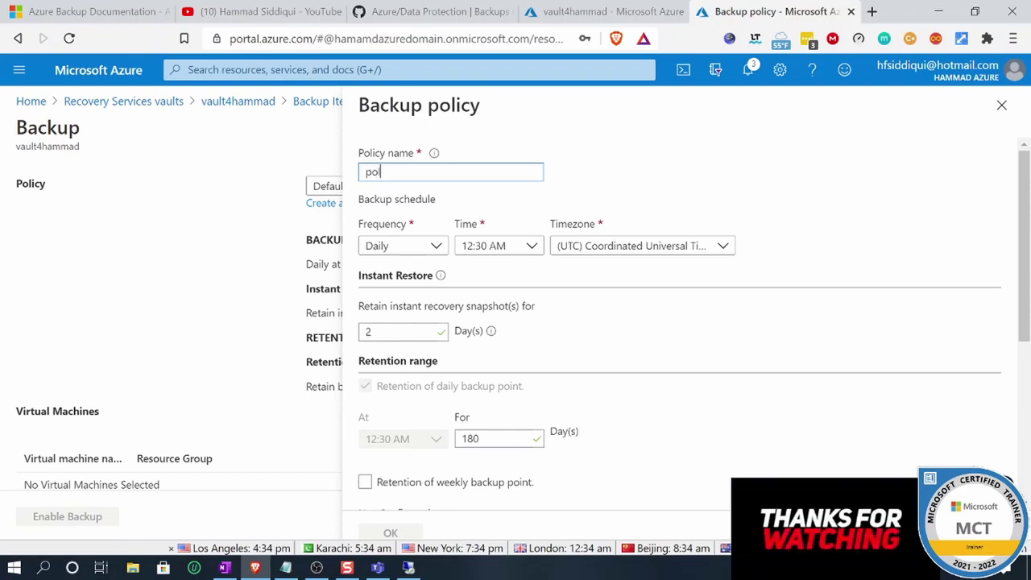
text(icy)
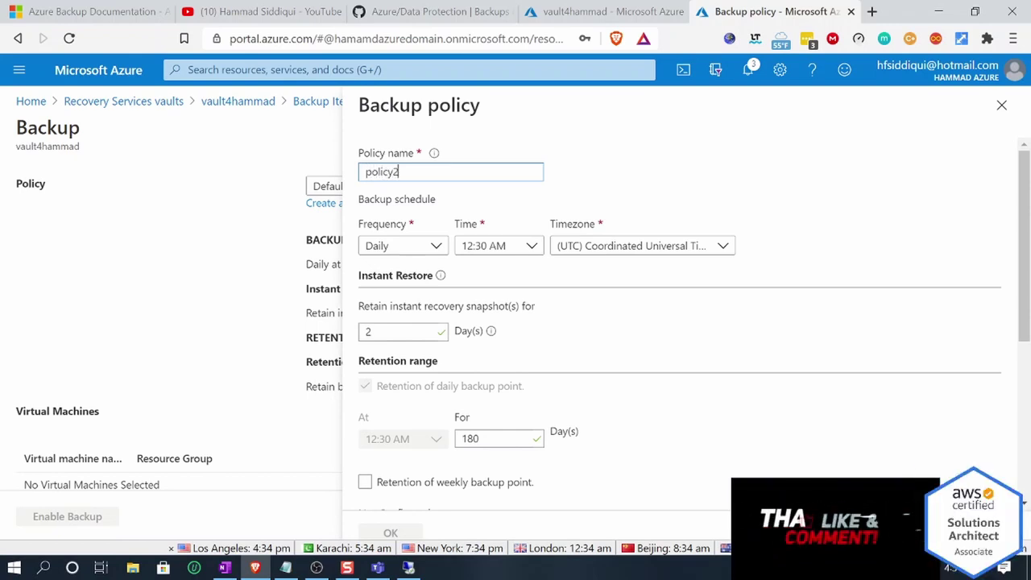
text(2)
Step: Set policy2's daily backup time to 4:30 PM
click(507, 250)
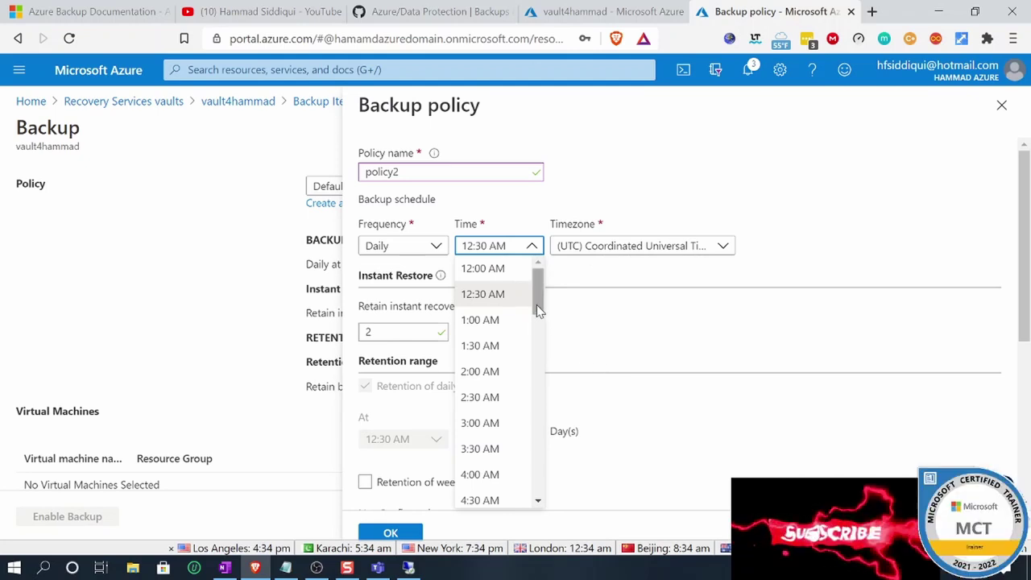
scroll(537, 310, down, 1)
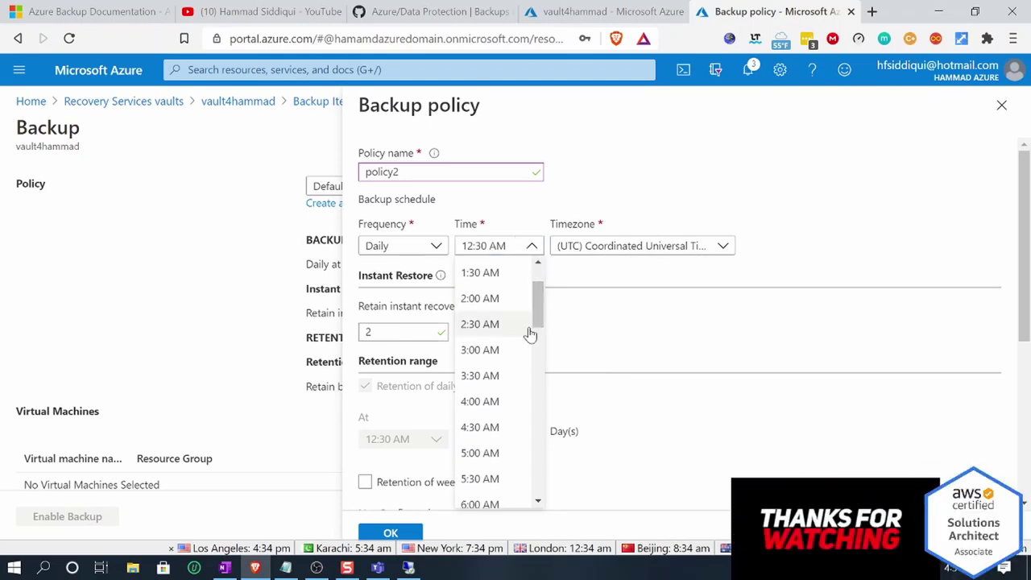
scroll(508, 415, down, 5)
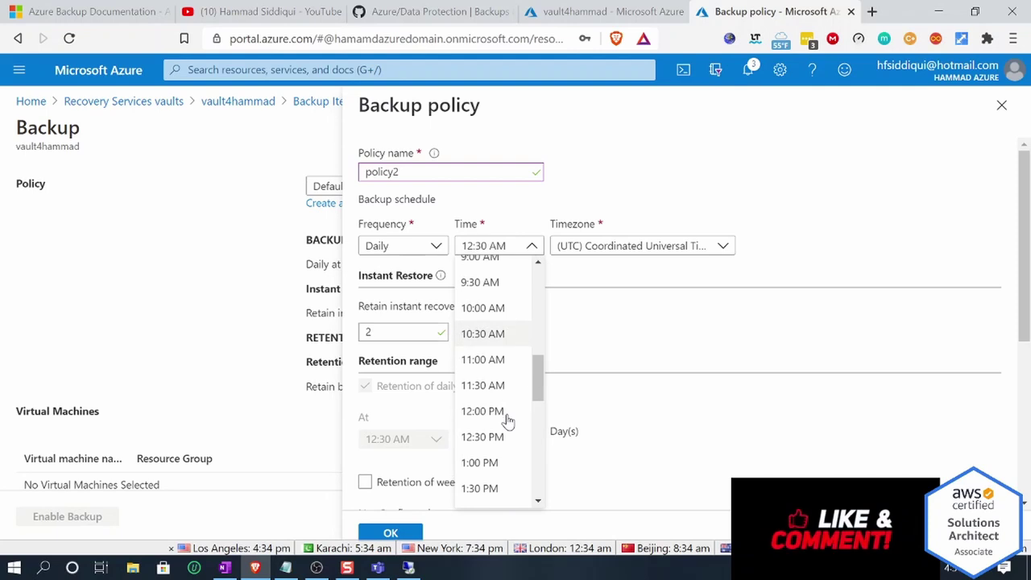
scroll(506, 419, down, 2)
scroll(506, 419, up, 2)
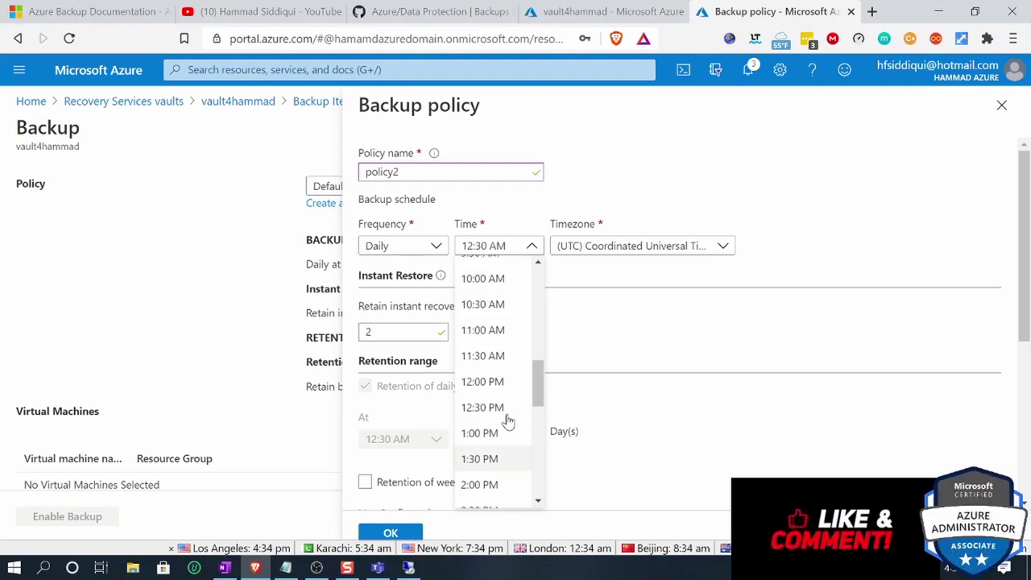
scroll(506, 415, down, 3)
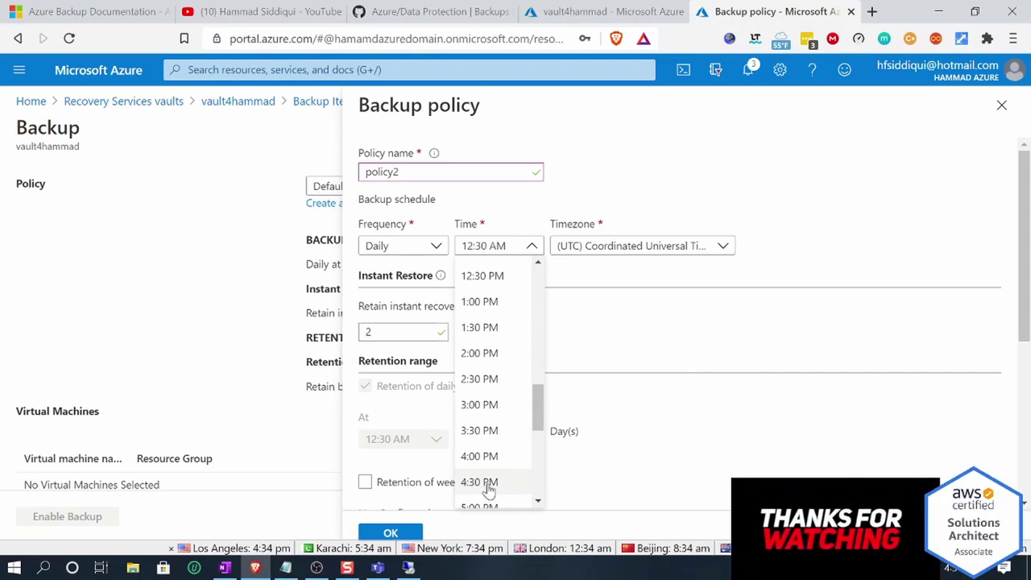
click(481, 482)
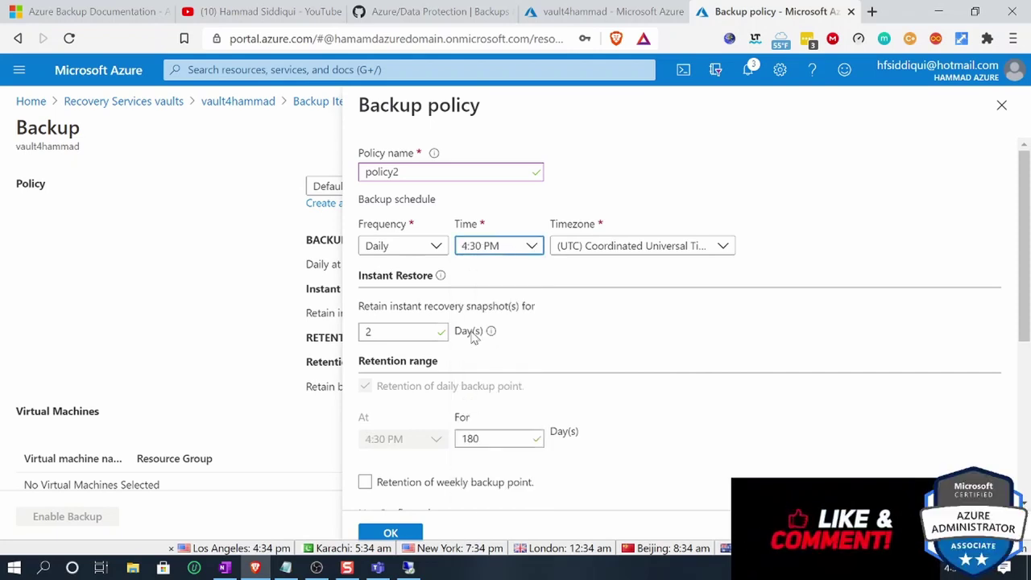
Step: Set policy2's daily backup time to 5:00 PM and its time zone to (UTC-08:00) Pacific Time
click(483, 258)
click(480, 256)
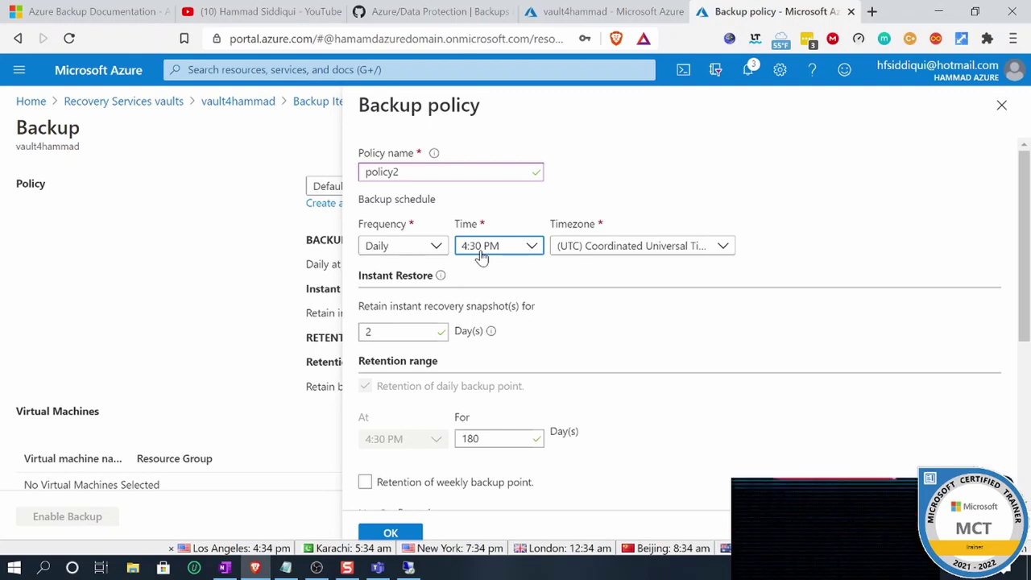
click(481, 256)
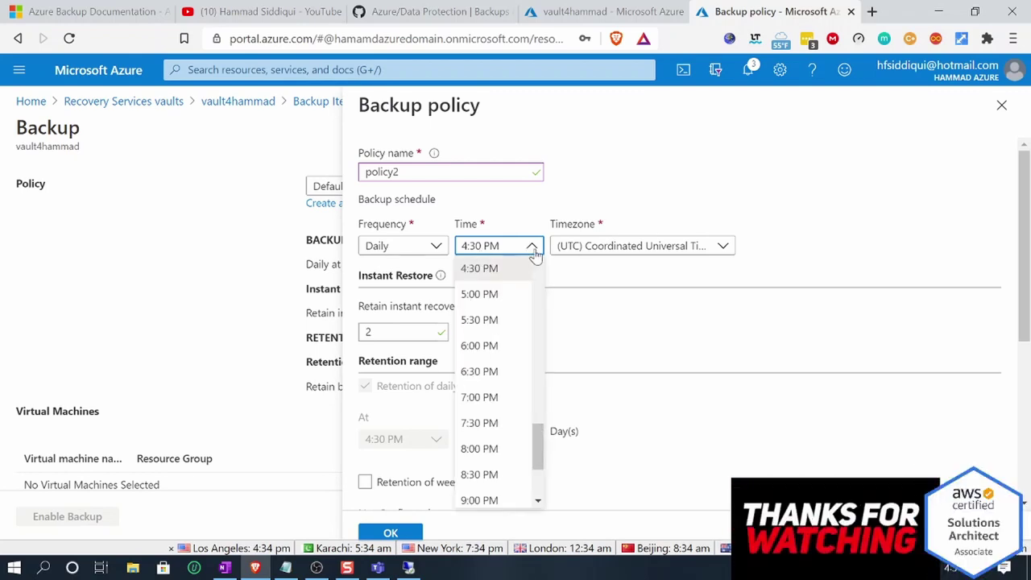
click(532, 258)
click(516, 249)
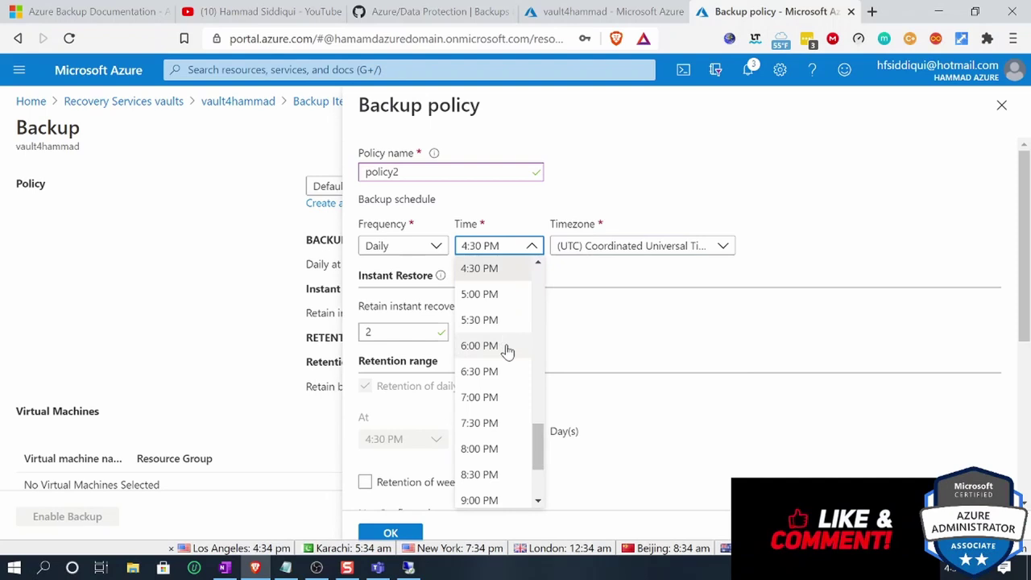
click(487, 298)
click(605, 246)
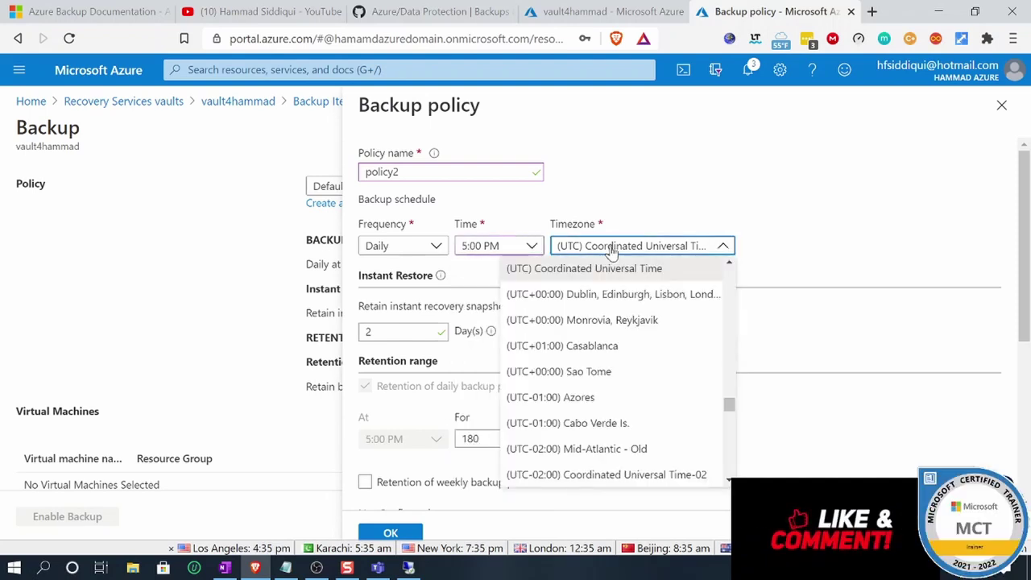
drag(728, 405, 727, 459)
click(635, 302)
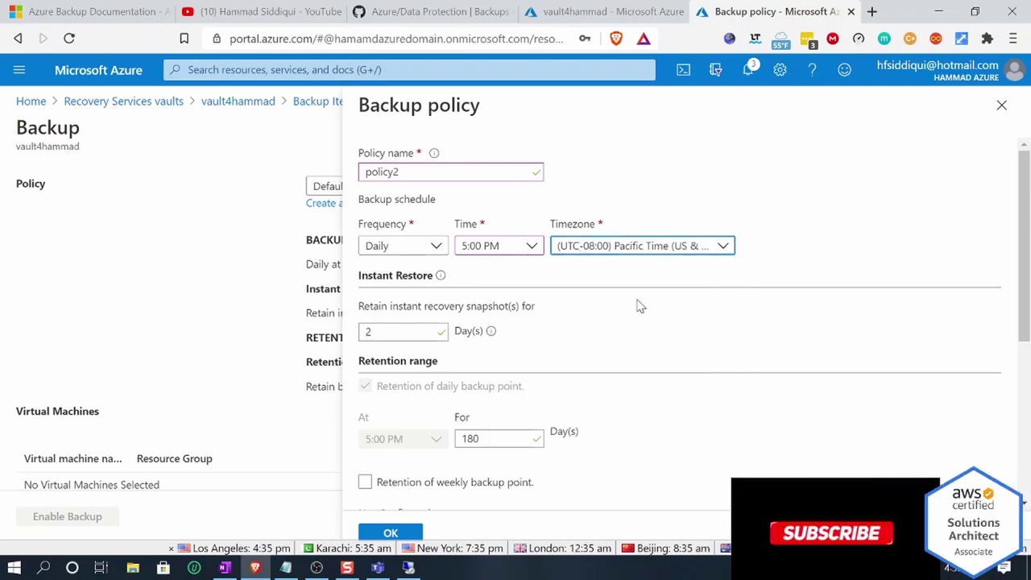
Step: Set the retention of daily backup points to 7 days and save policy2
drag(411, 331, 335, 333)
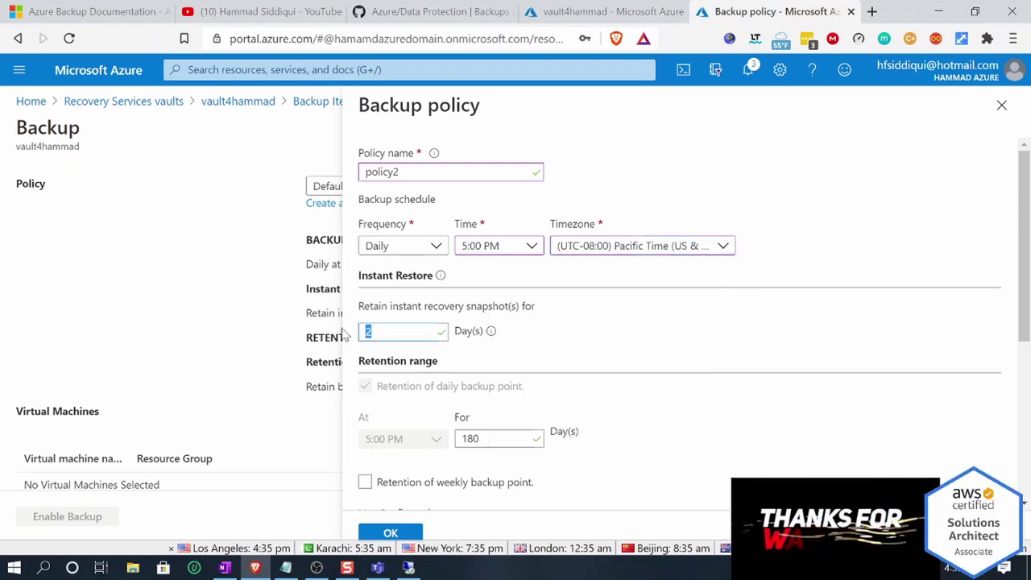
scroll(504, 405, down, 1)
drag(507, 359, 422, 361)
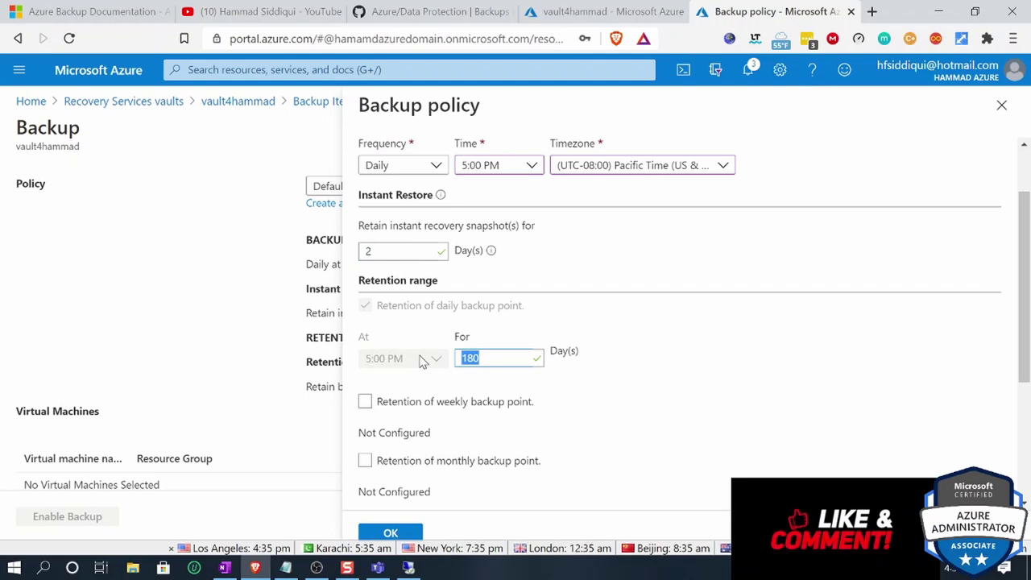
text(7)
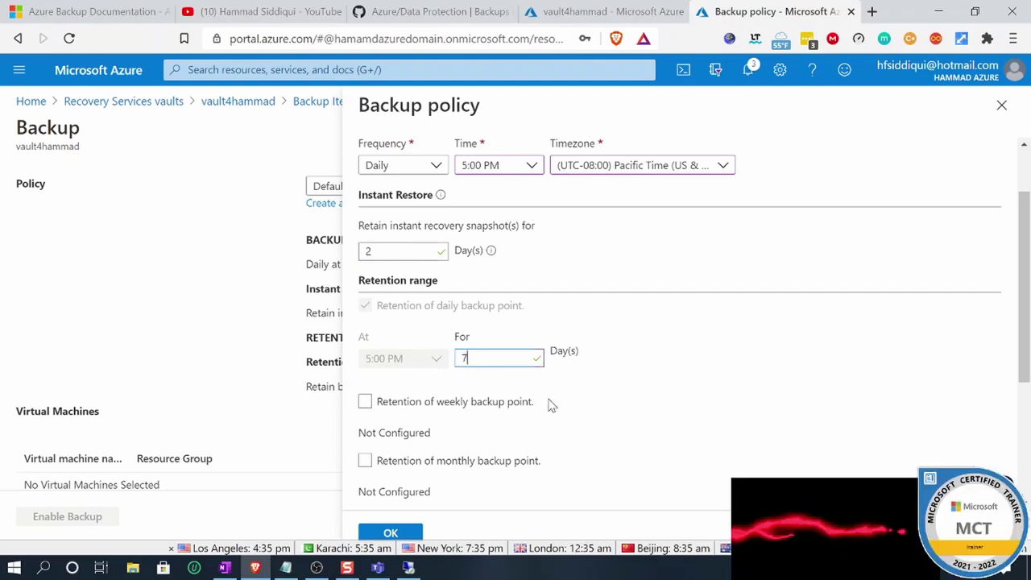
scroll(444, 432, down, 2)
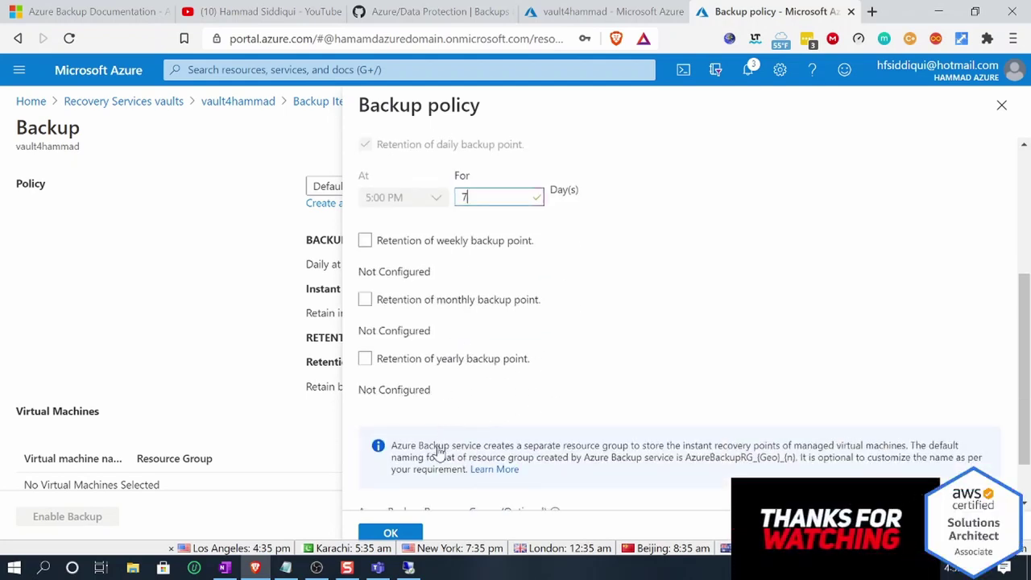
click(390, 533)
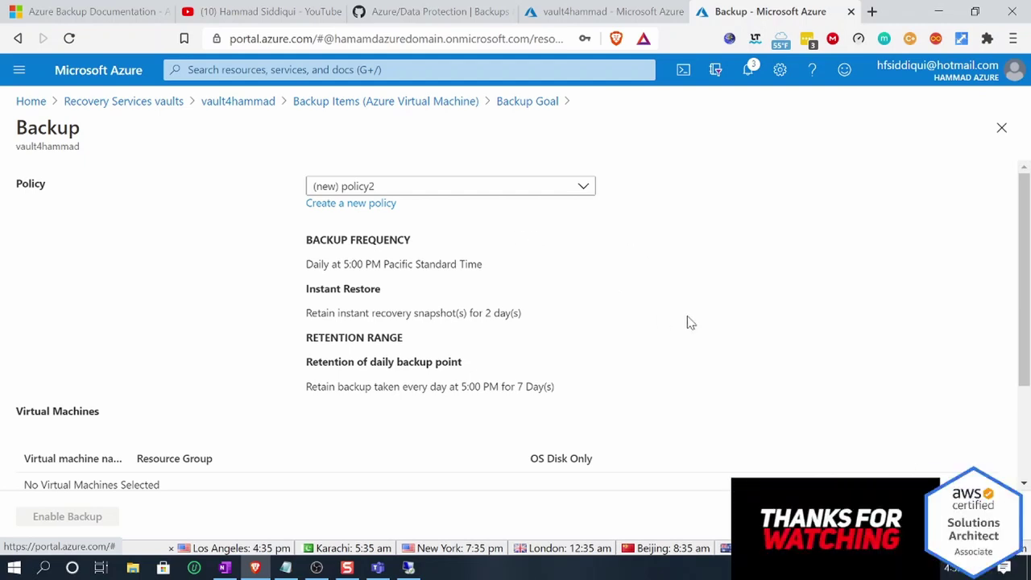
Step: Add the backuprestorevm virtual machine to the backup and enable backup with policy2
scroll(552, 351, down, 2)
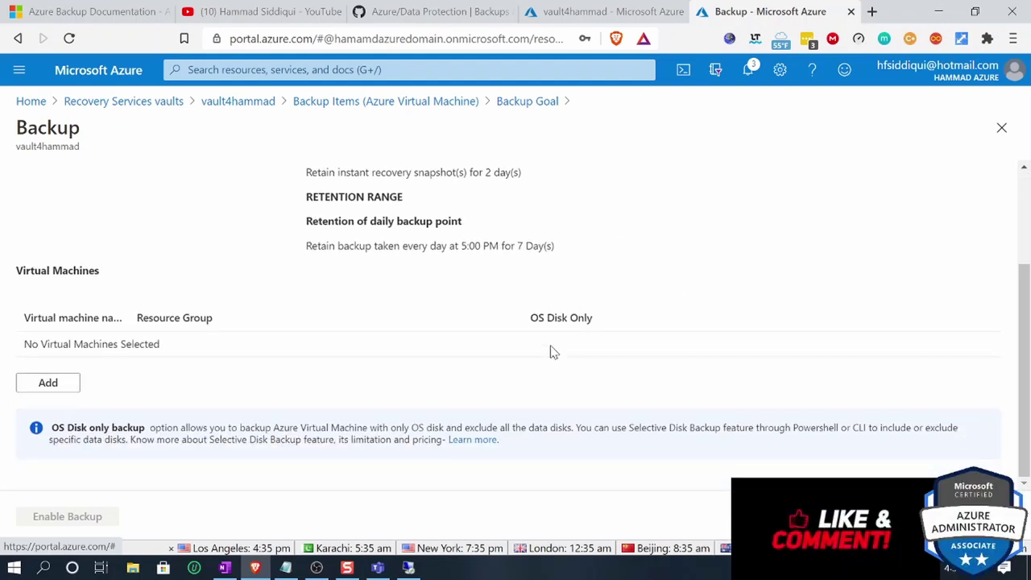
scroll(378, 305, up, 1)
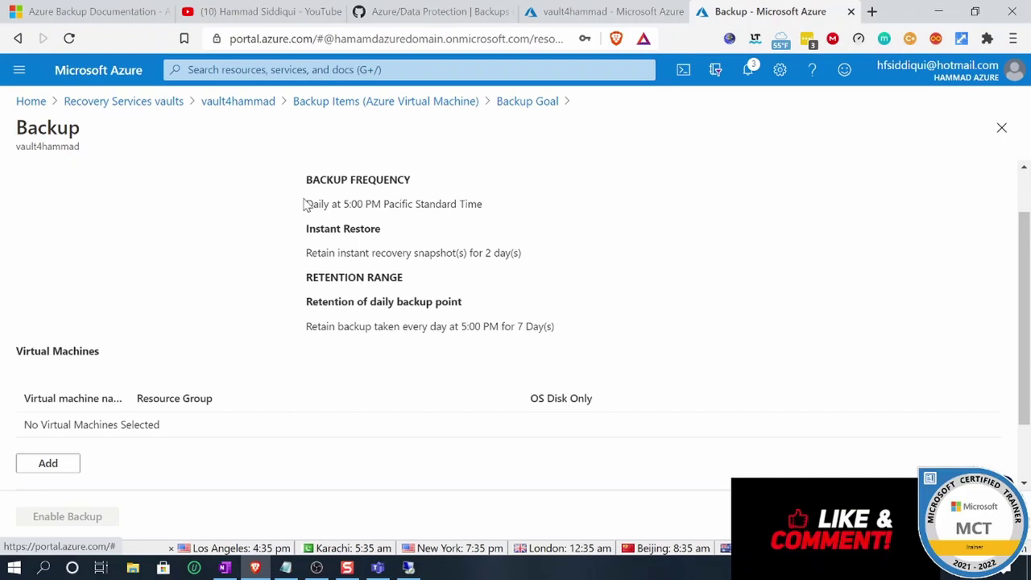
click(50, 466)
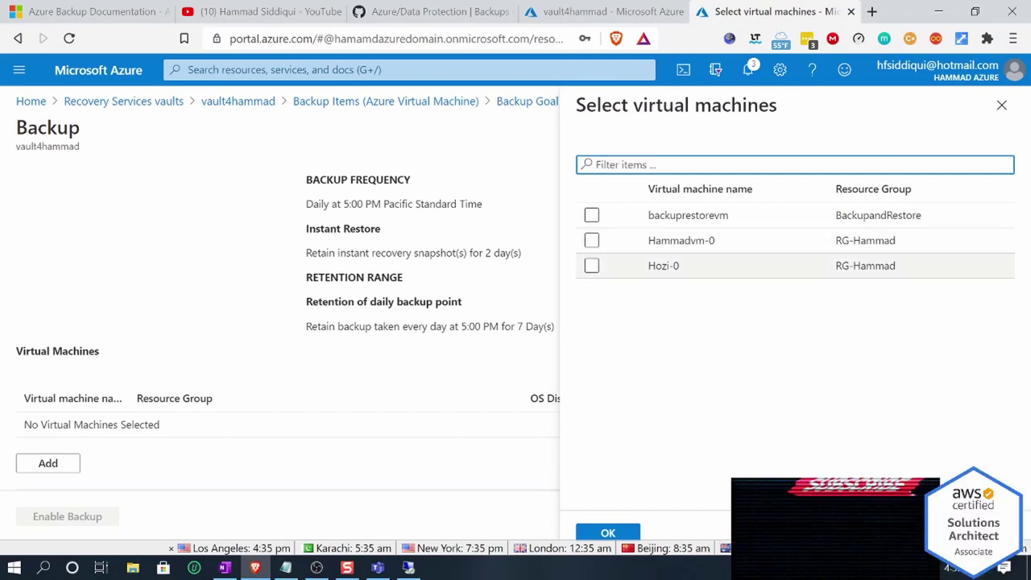
click(592, 216)
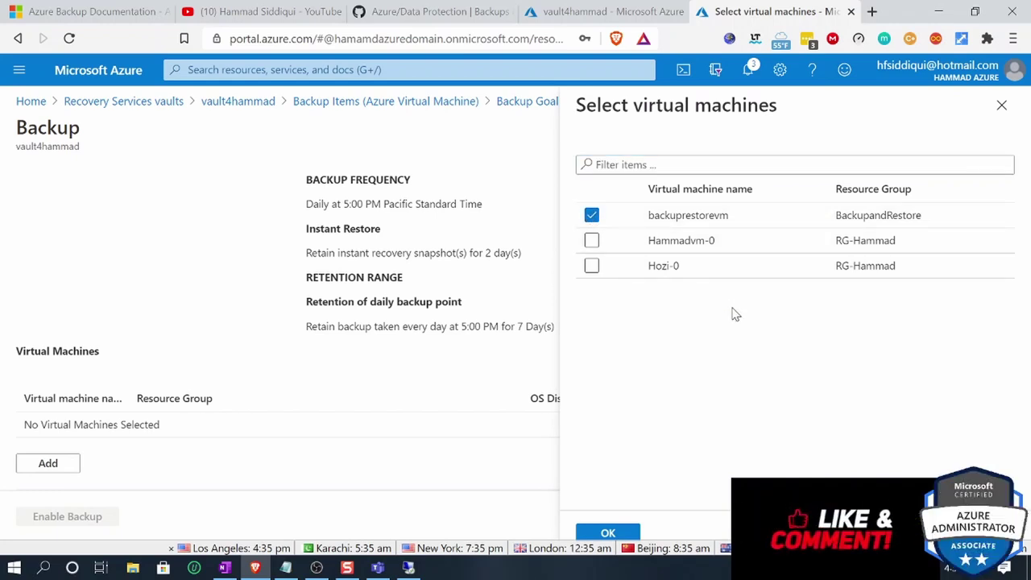
click(612, 533)
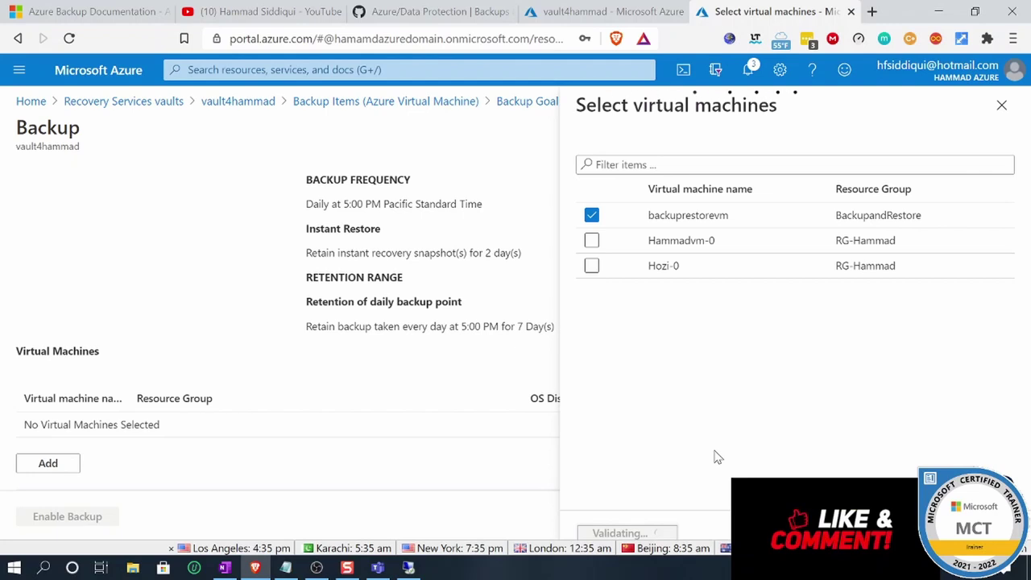
scroll(407, 478, down, 2)
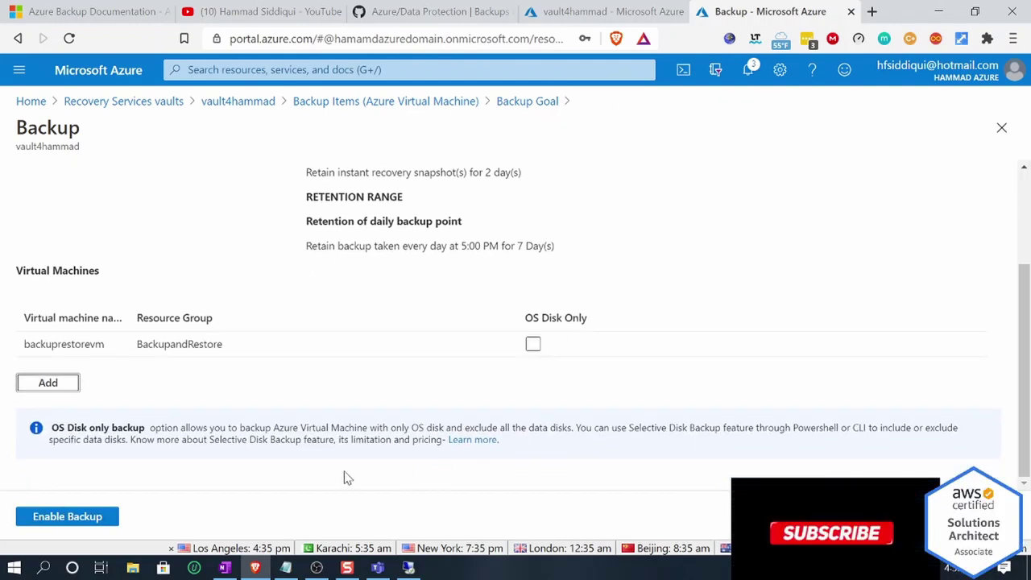
click(85, 516)
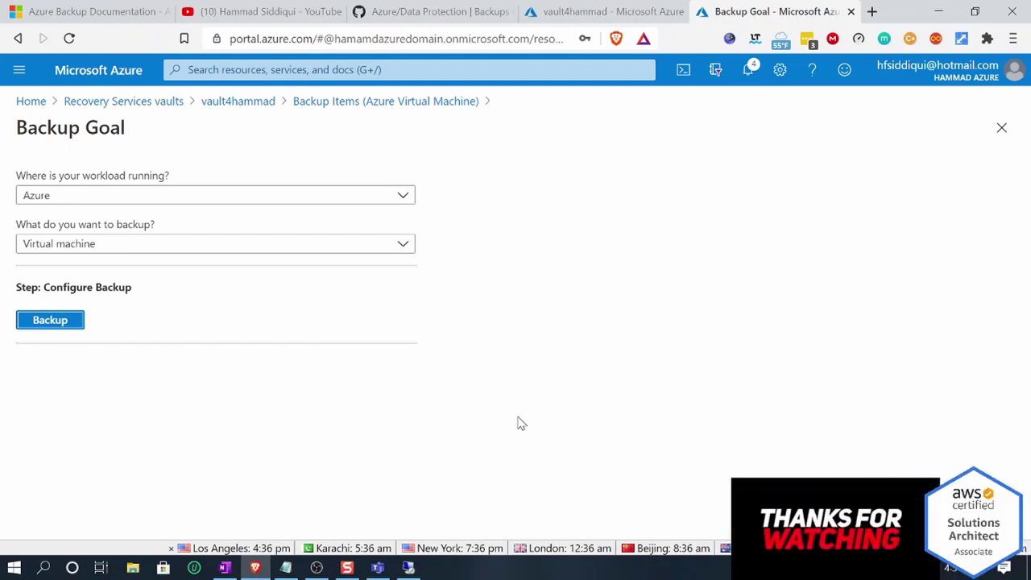
Step: Check the backup deployment's status in the notifications and return to the vault4hammad vault
click(779, 69)
click(749, 71)
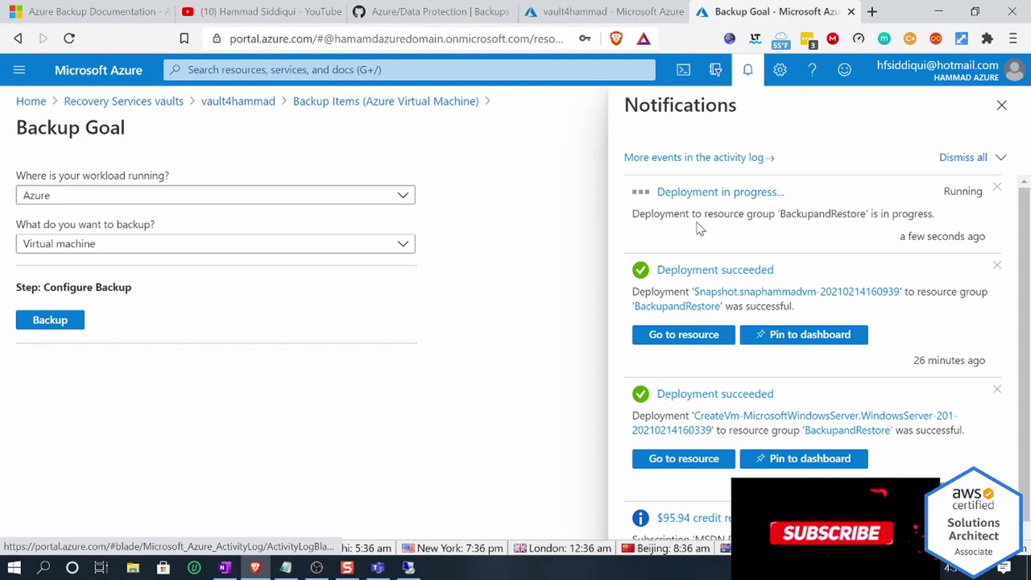
click(50, 320)
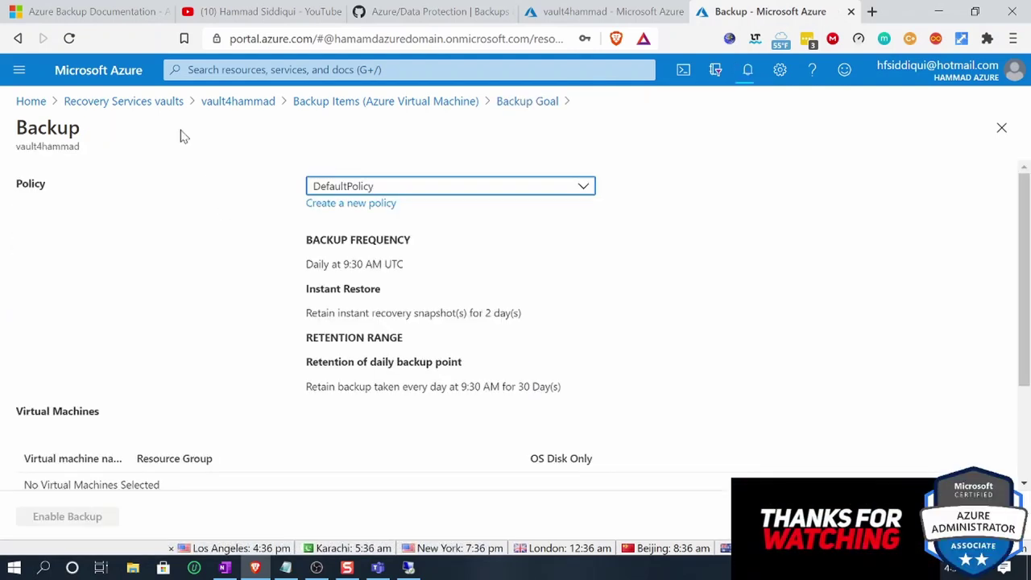
click(261, 107)
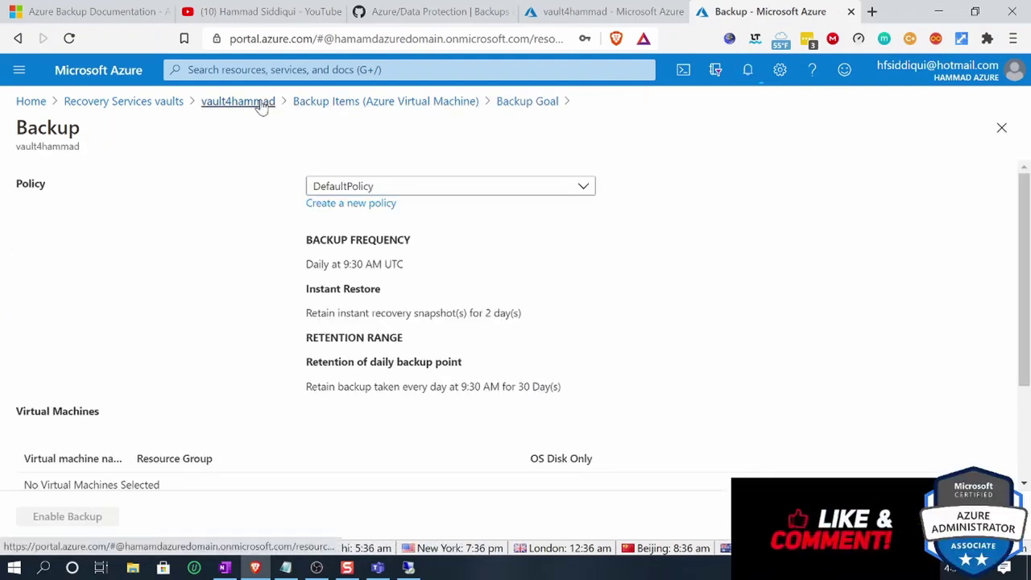
scroll(145, 354, down, 1)
scroll(125, 393, up, 1)
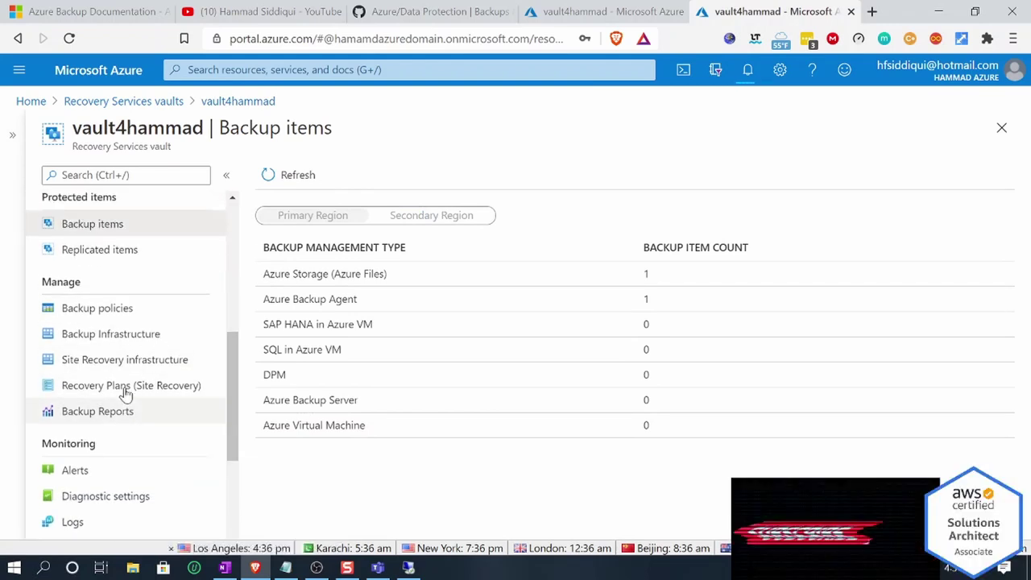
Step: Set the vault's backup goal to an On-Premises workload with Files and folders
scroll(125, 393, up, 2)
click(100, 264)
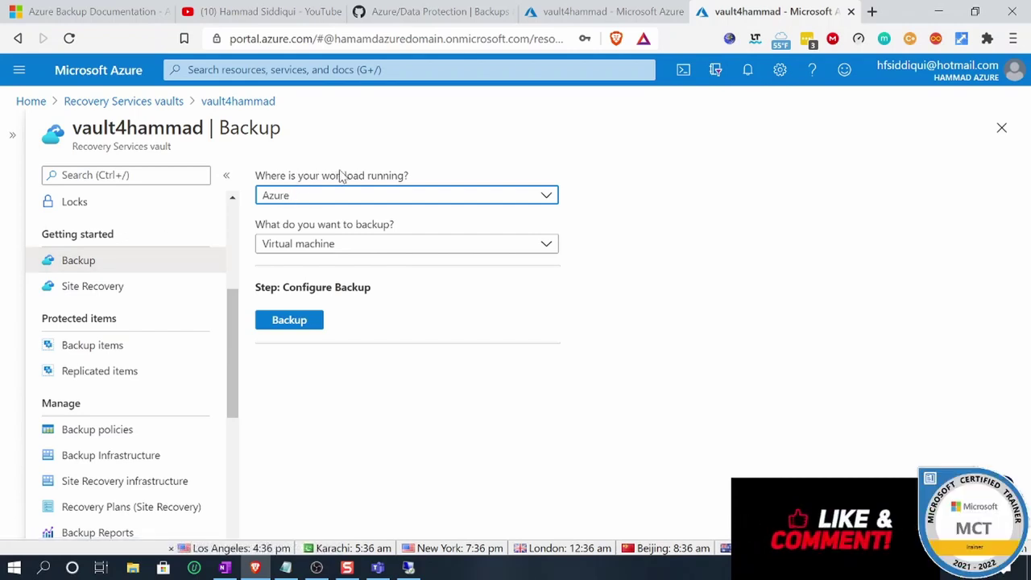
click(375, 247)
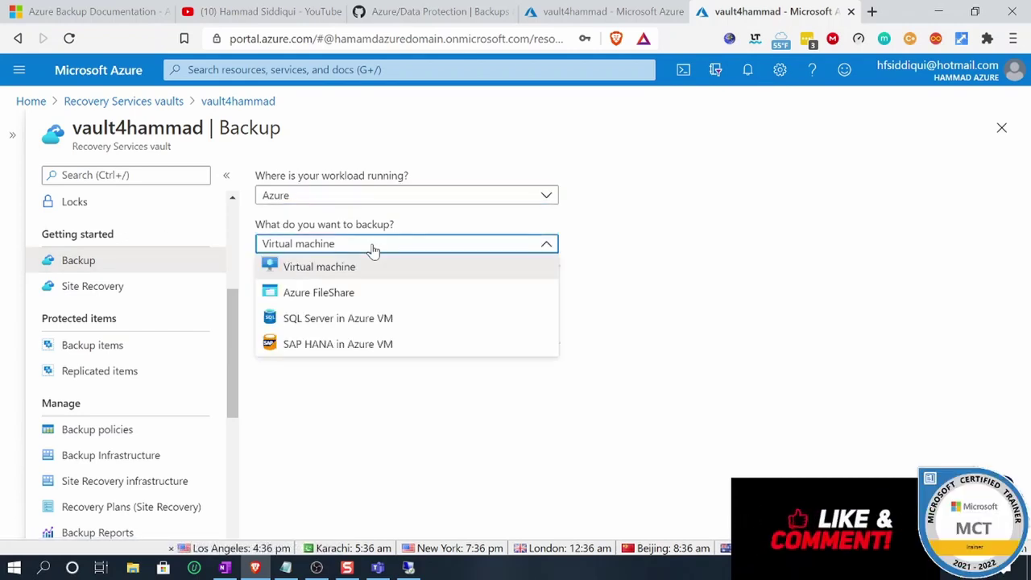
click(339, 200)
click(310, 272)
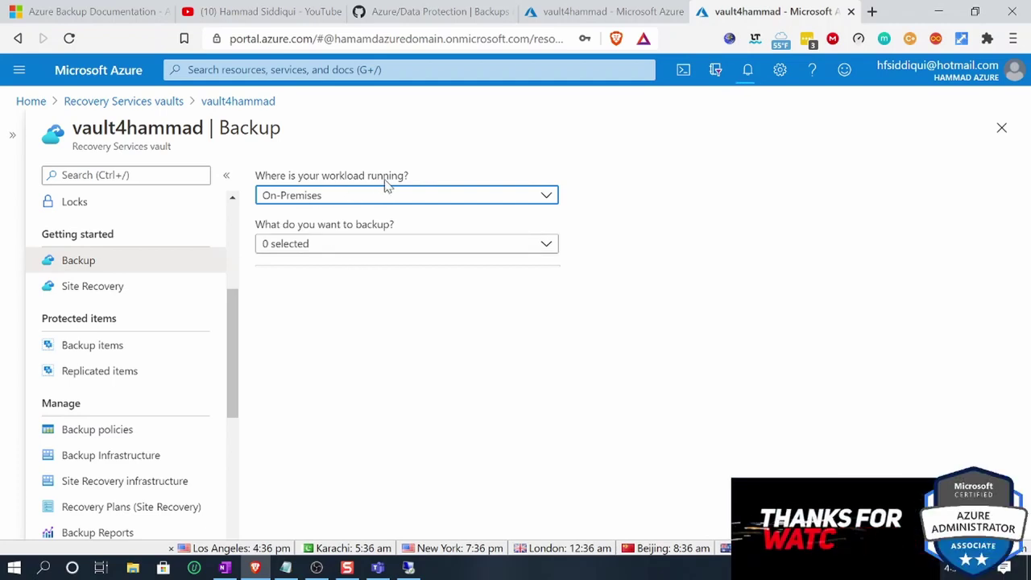
click(367, 244)
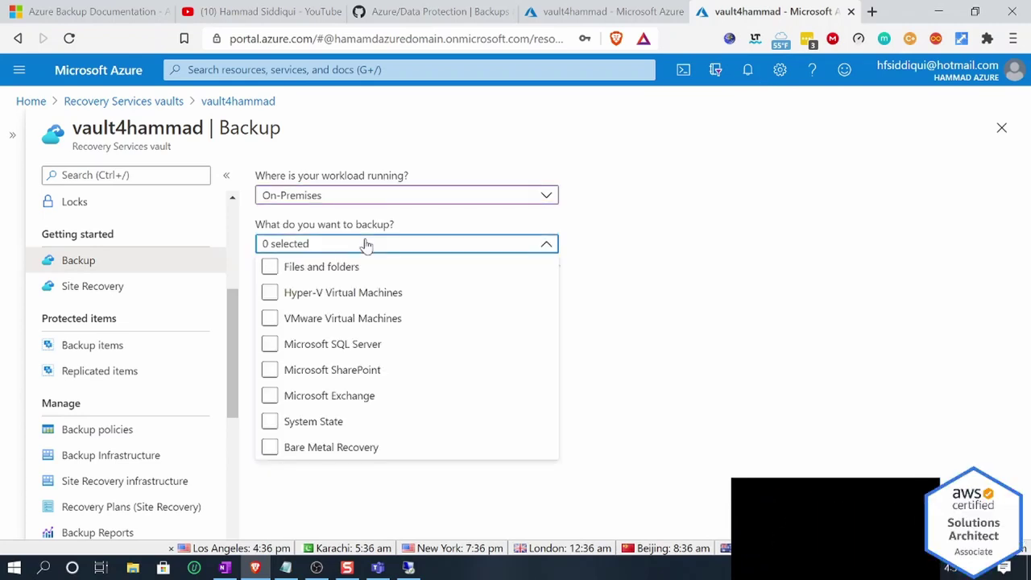
click(270, 270)
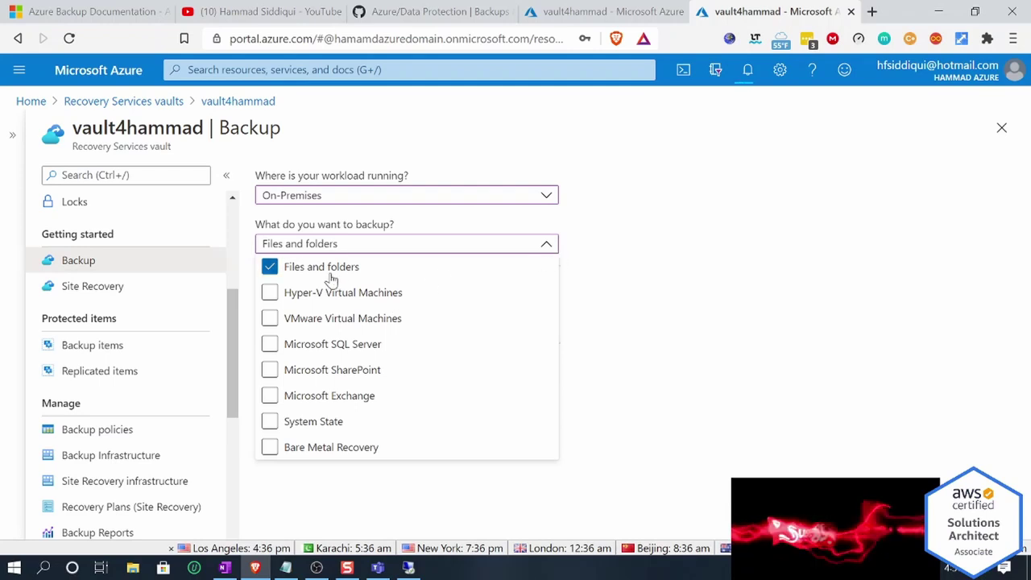
click(620, 268)
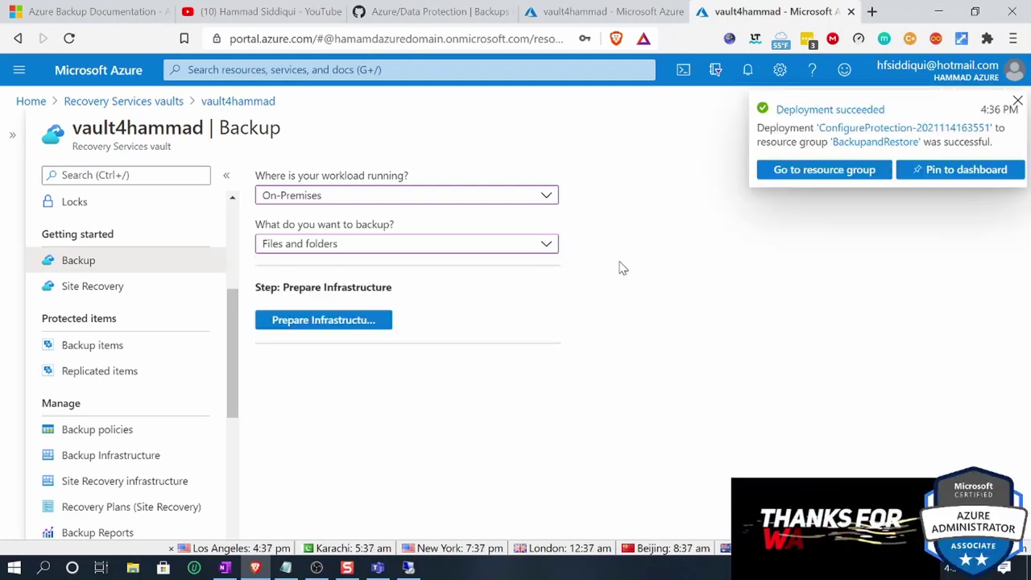
Step: Review the infrastructure preparation steps and mark the Recovery Services Agent as already downloaded
click(339, 322)
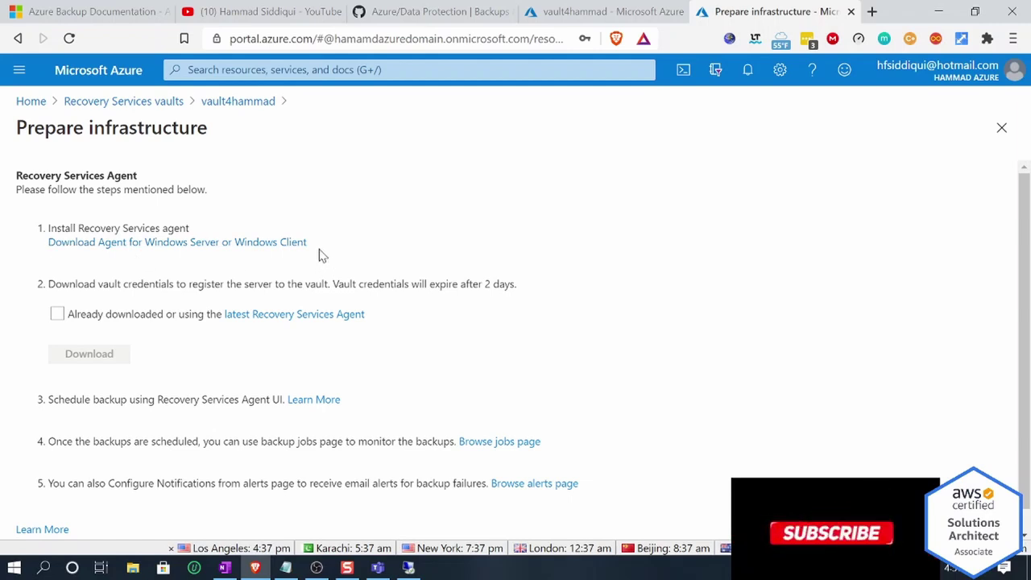
drag(314, 253, 49, 242)
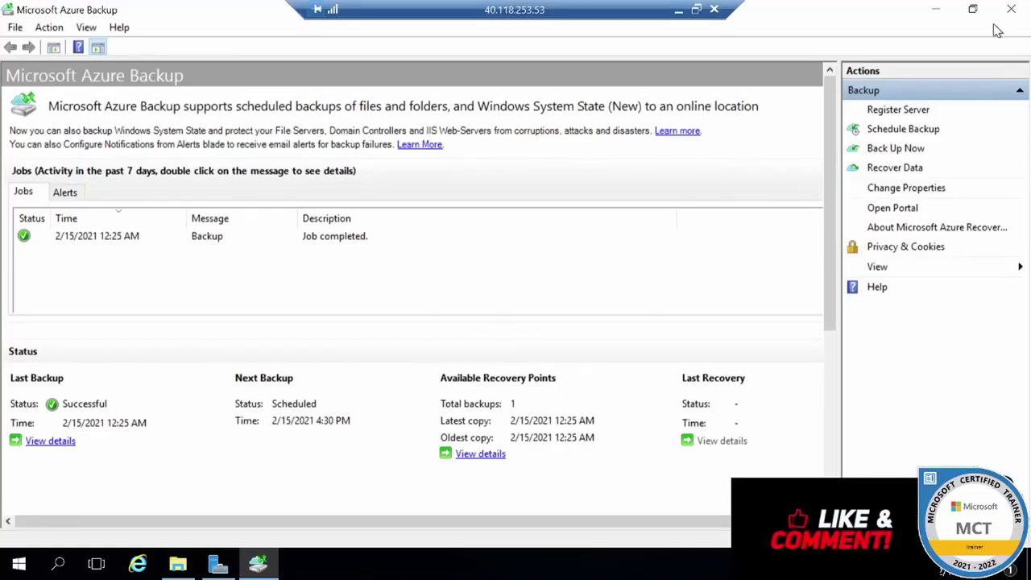
click(678, 10)
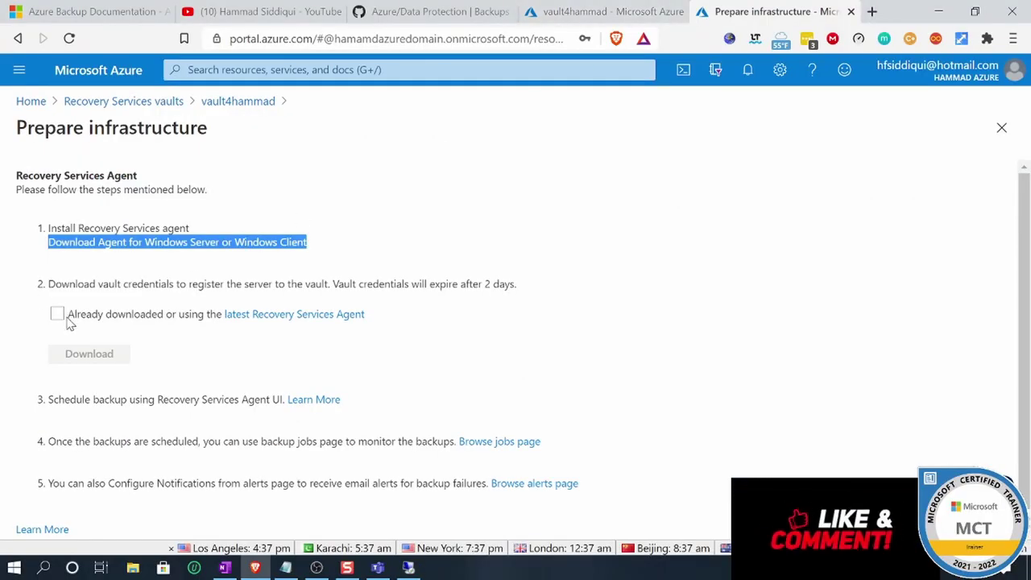
click(57, 314)
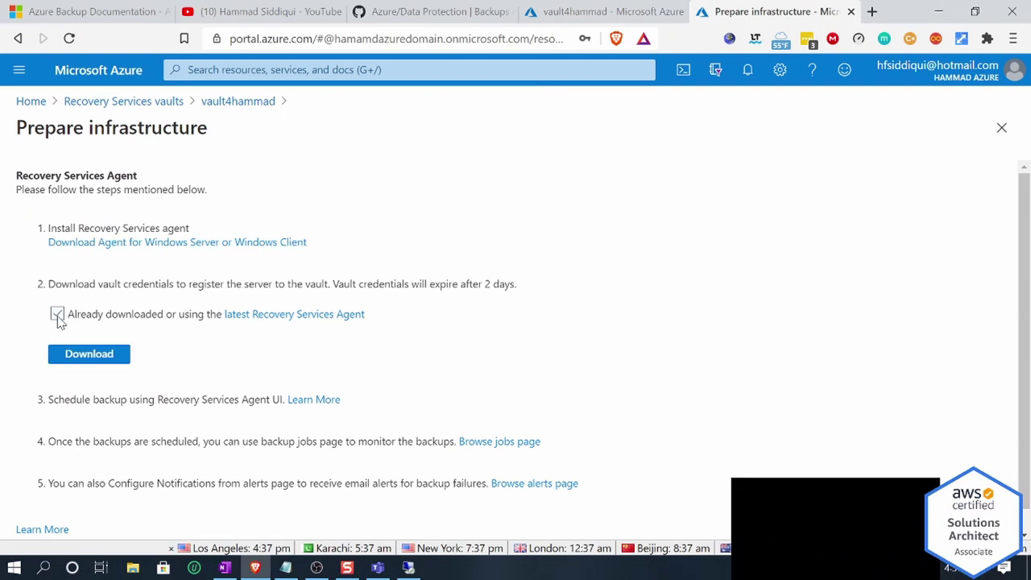
scroll(237, 423, down, 1)
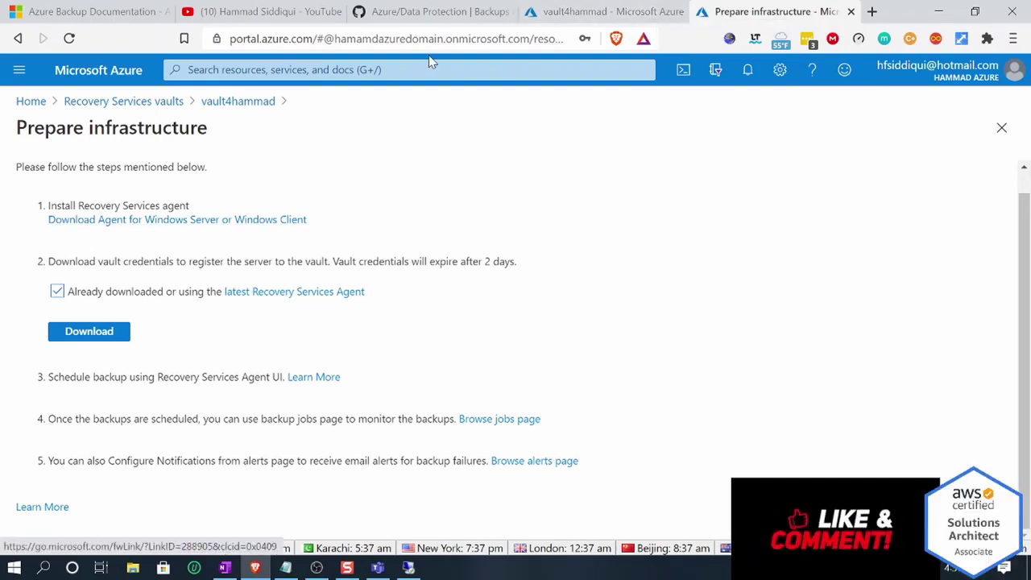
Step: Review the Microsoft Azure Backup agent in the remote desktop session, minimize it, and return to the vault in the Azure portal
click(572, 16)
click(408, 567)
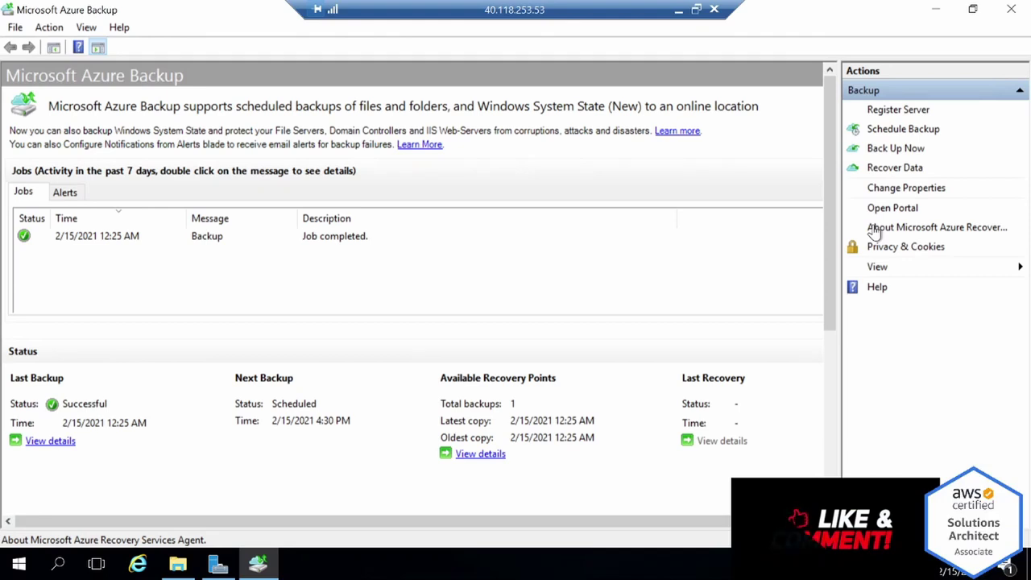
click(936, 14)
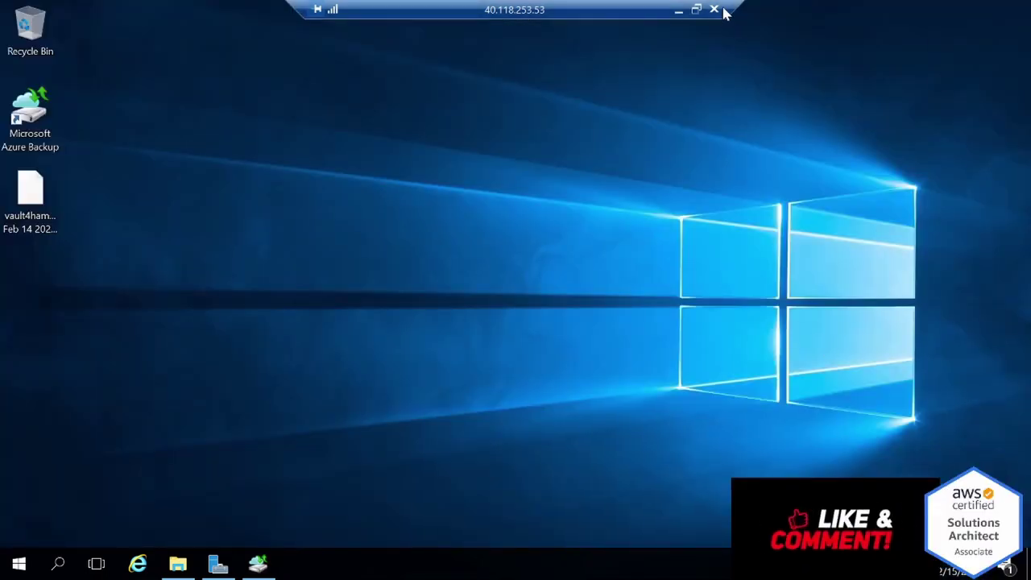
click(680, 13)
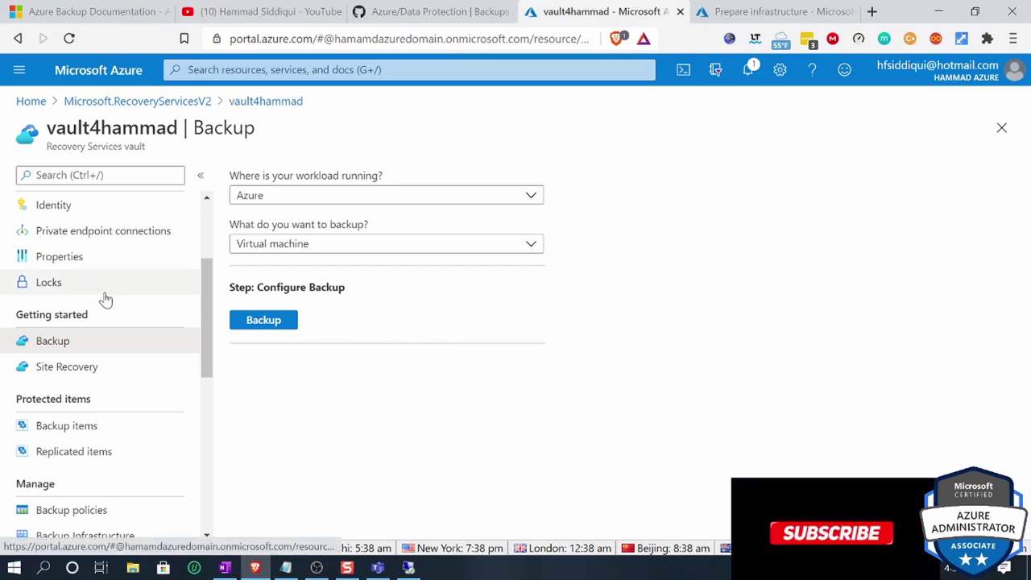
Step: Examine the vault's backup items of type Azure Virtual Machine
scroll(210, 476, down, 4)
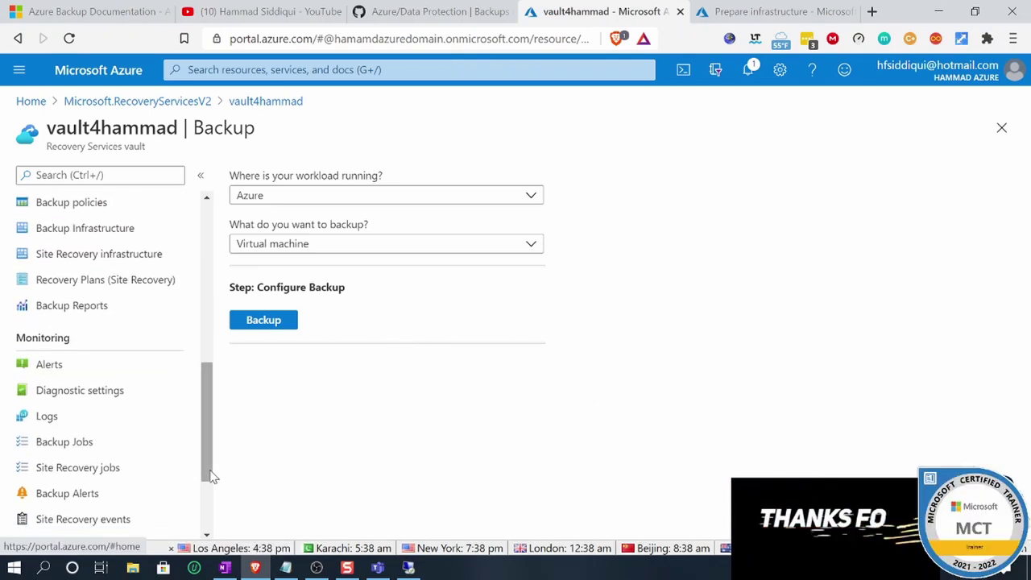
scroll(211, 476, down, 2)
scroll(183, 340, up, 7)
scroll(183, 341, up, 2)
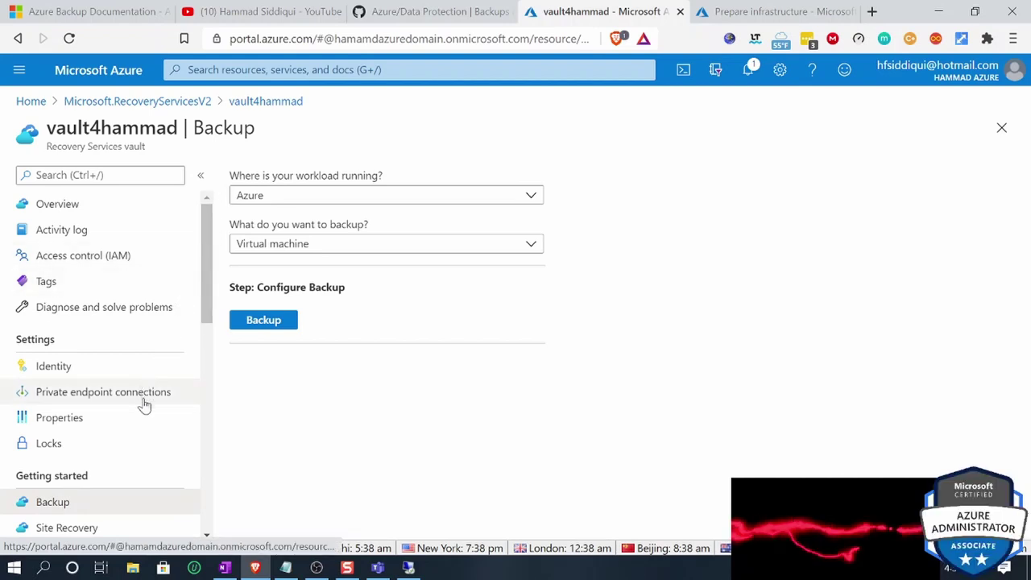
scroll(141, 411, down, 3)
click(94, 426)
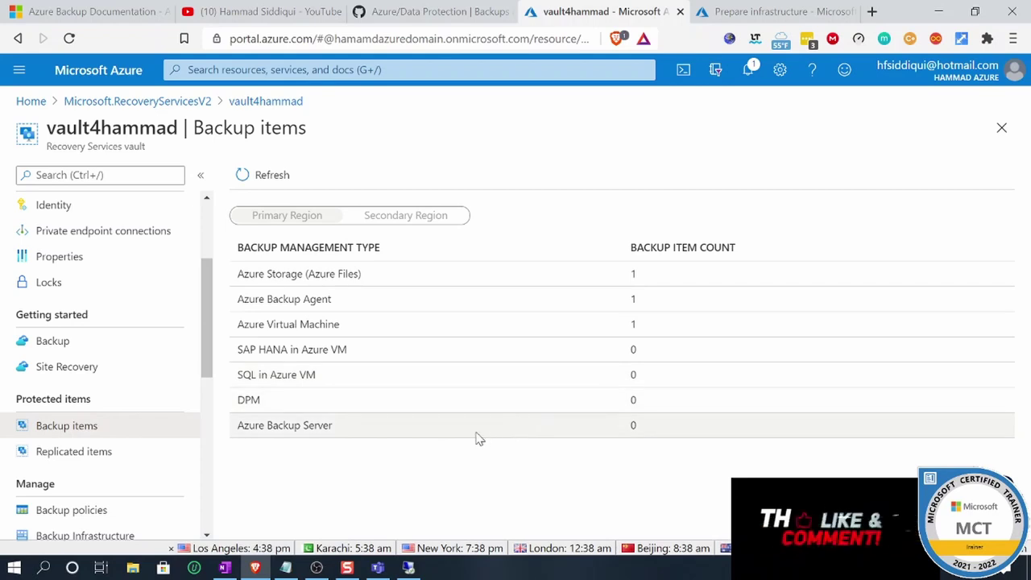
click(317, 325)
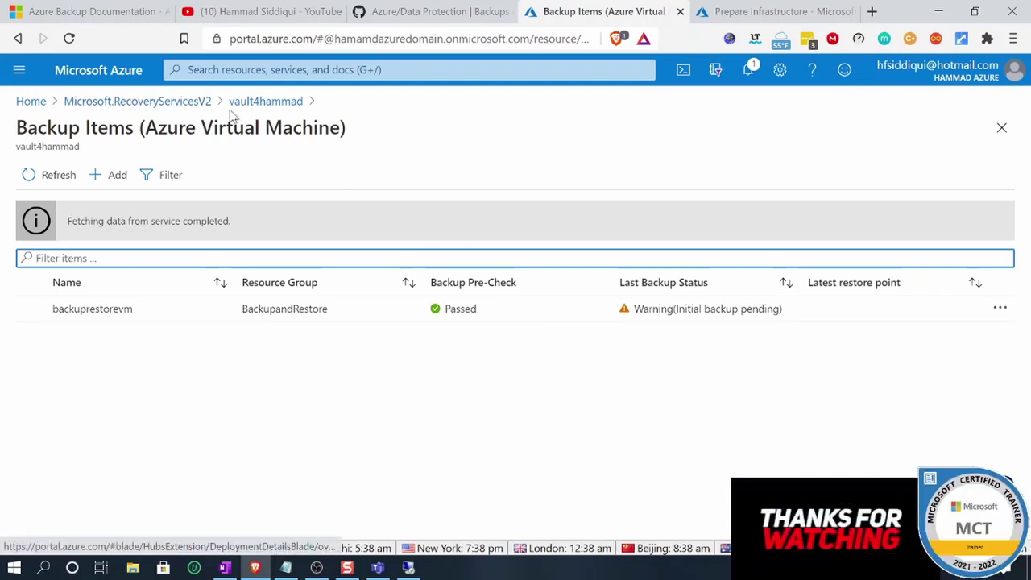
Step: Open the fileshare4you file share in the storage4hammad1 storage account
click(23, 111)
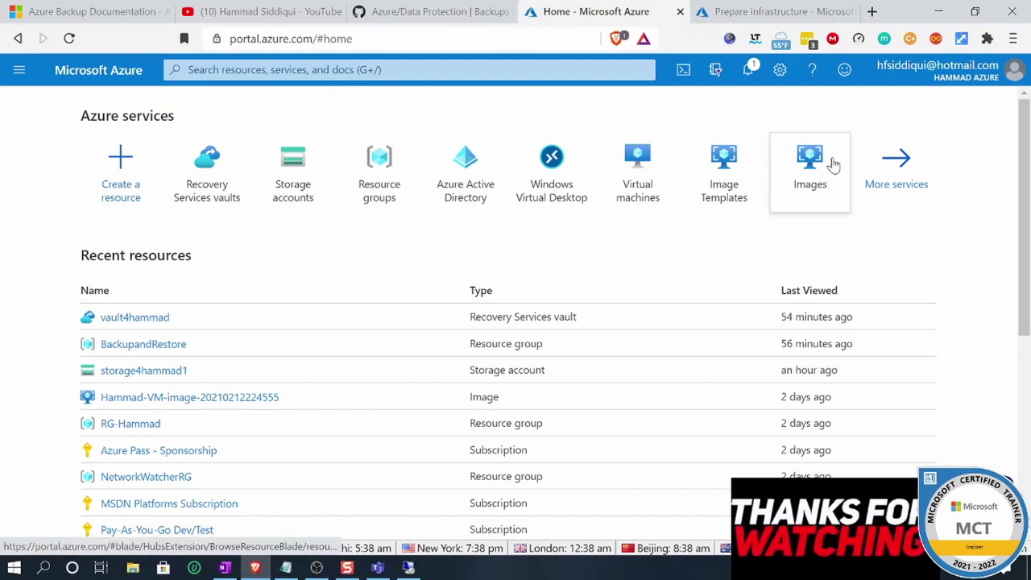
click(299, 176)
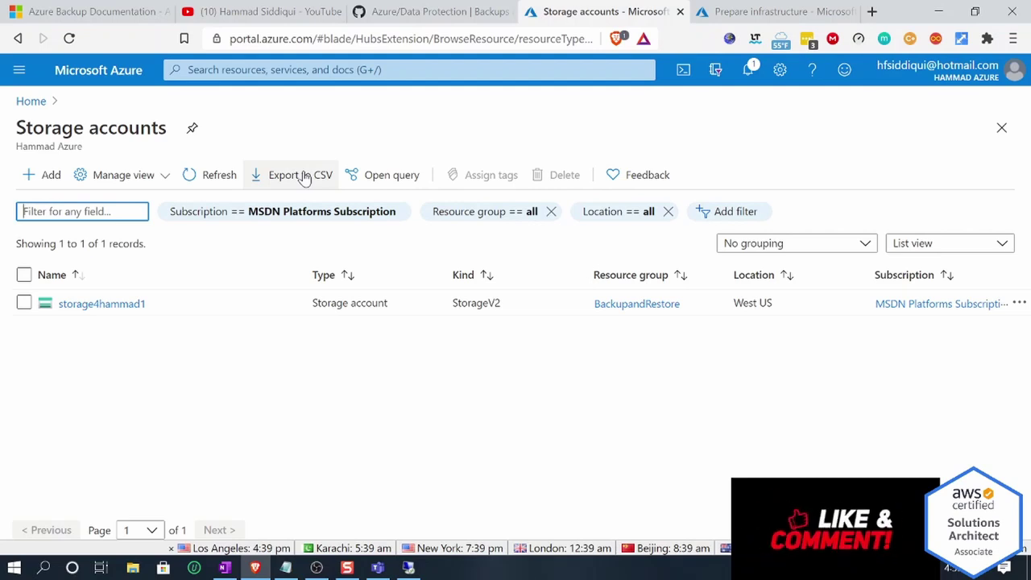
click(80, 303)
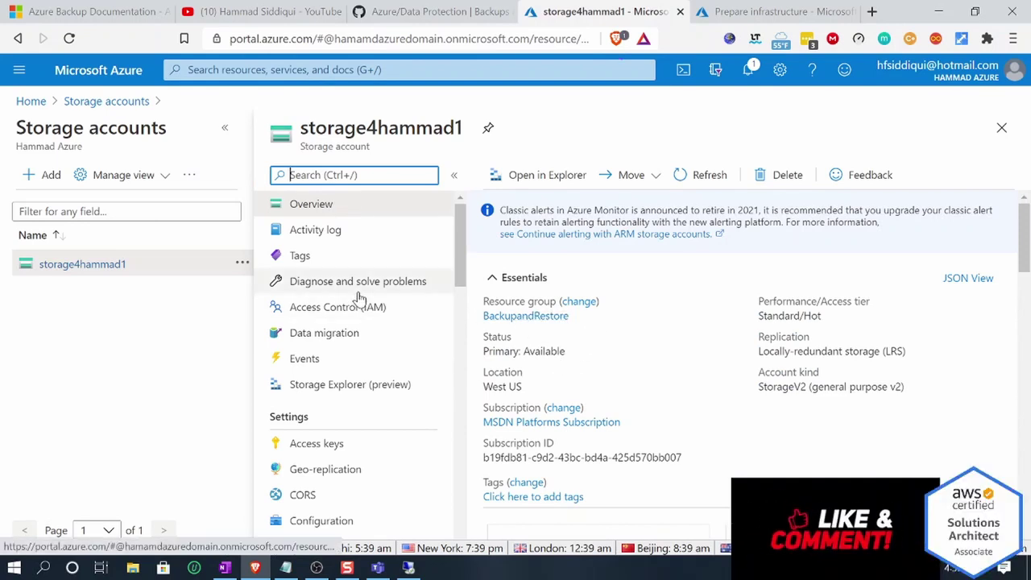
scroll(644, 297, down, 5)
scroll(765, 310, up, 2)
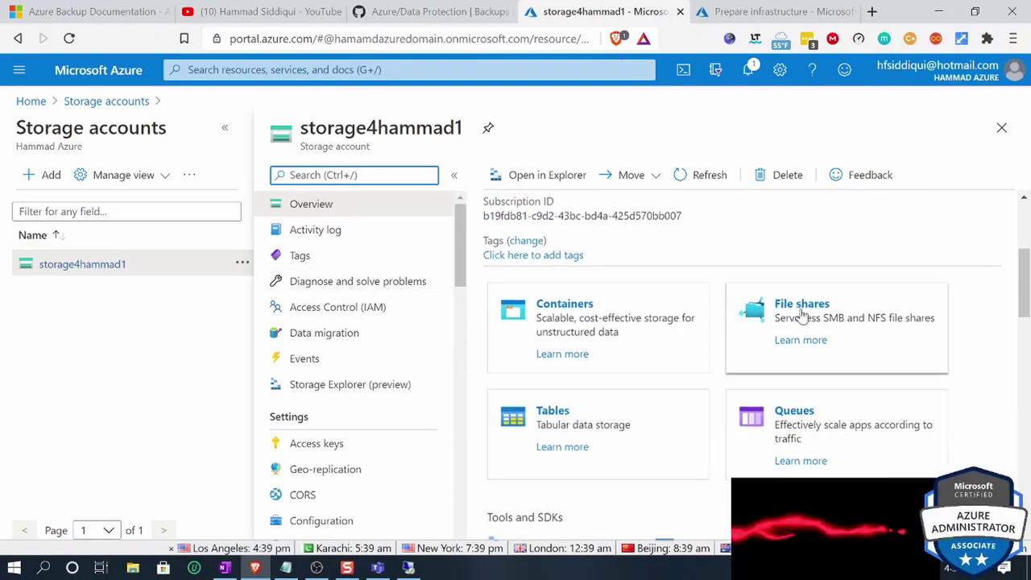
click(799, 306)
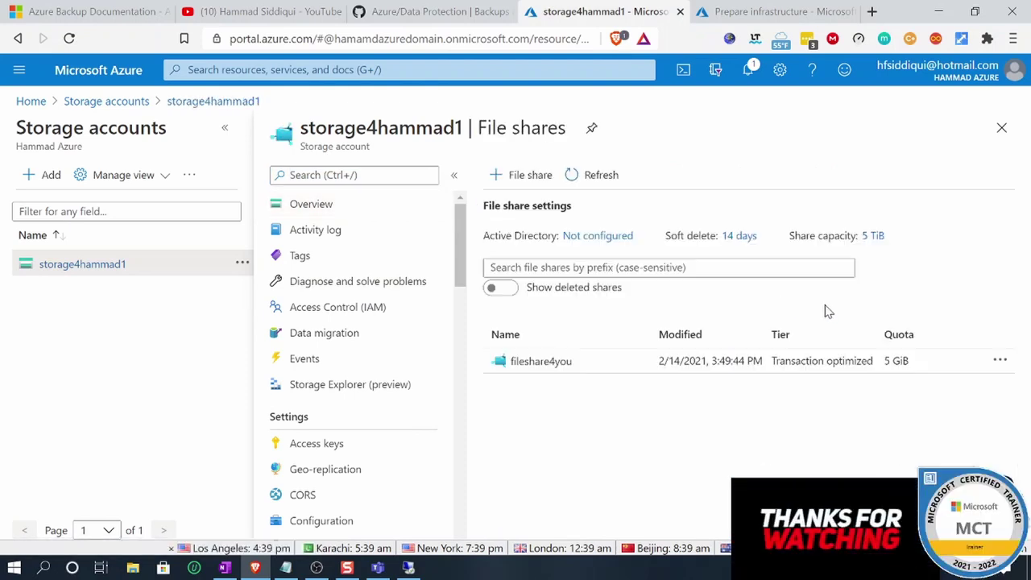
click(554, 363)
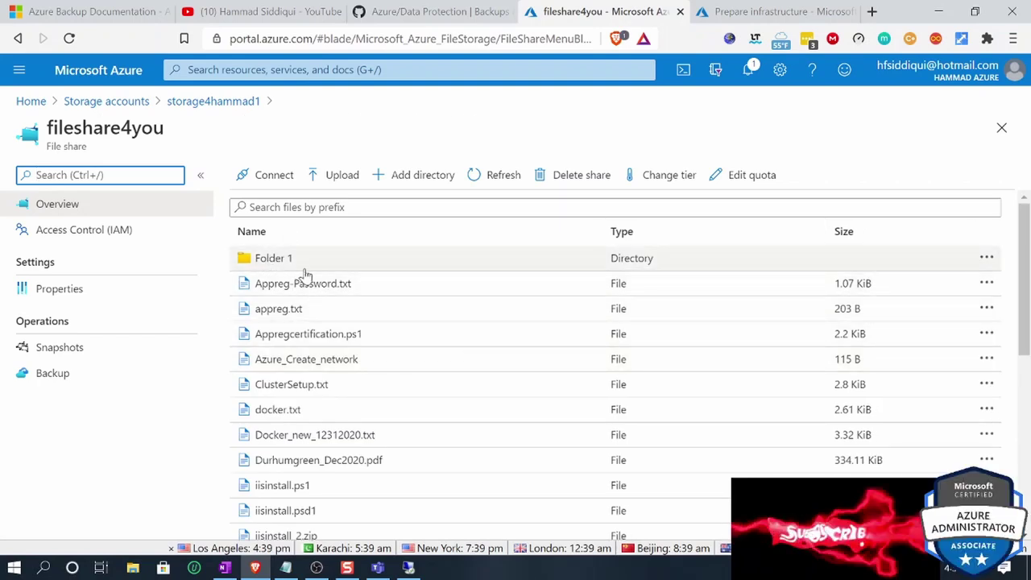
Step: Delete the files Appreg-Password.txt and appreg.txt from the fileshare4you file share
click(982, 283)
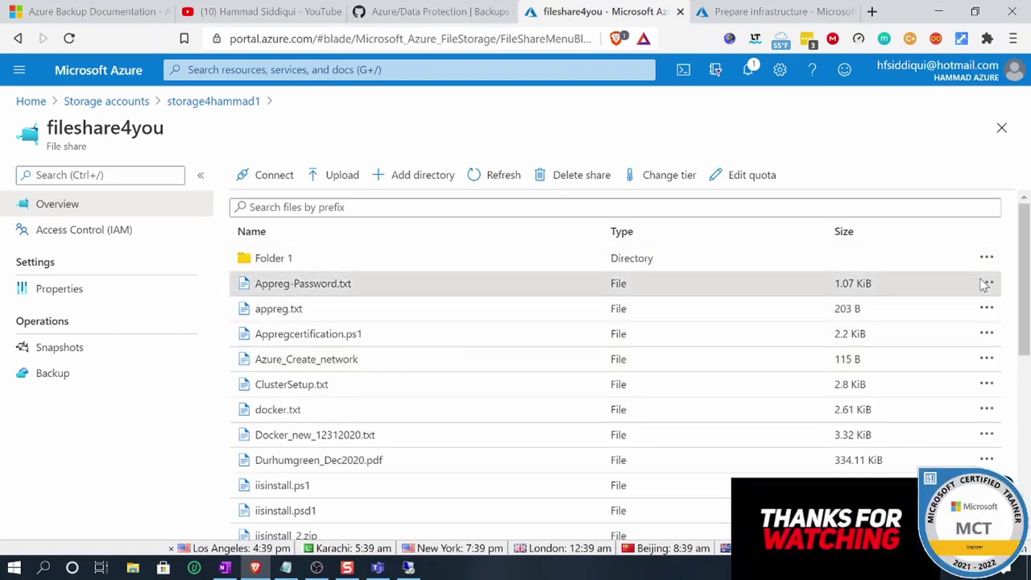
click(984, 284)
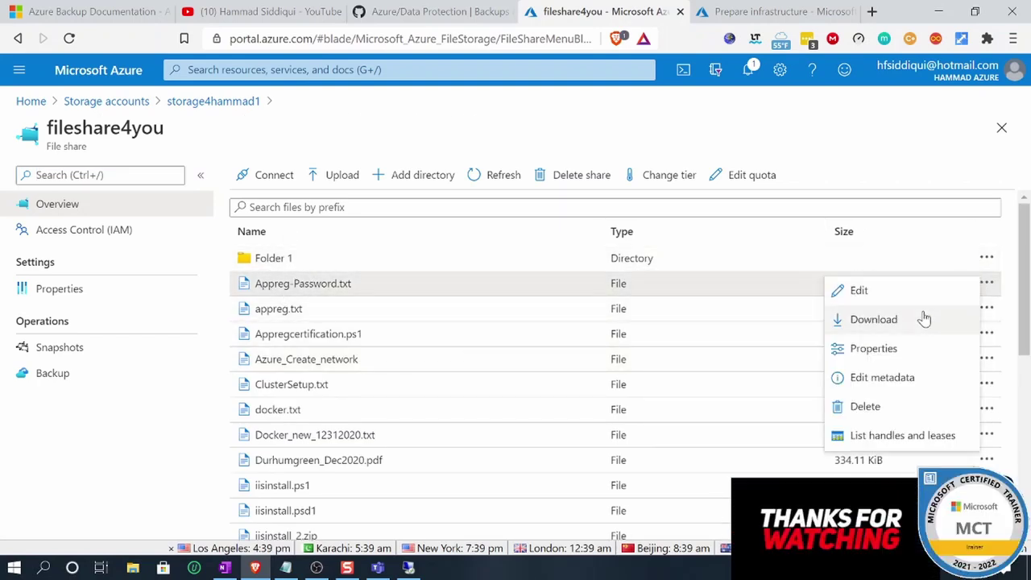
click(864, 406)
click(672, 244)
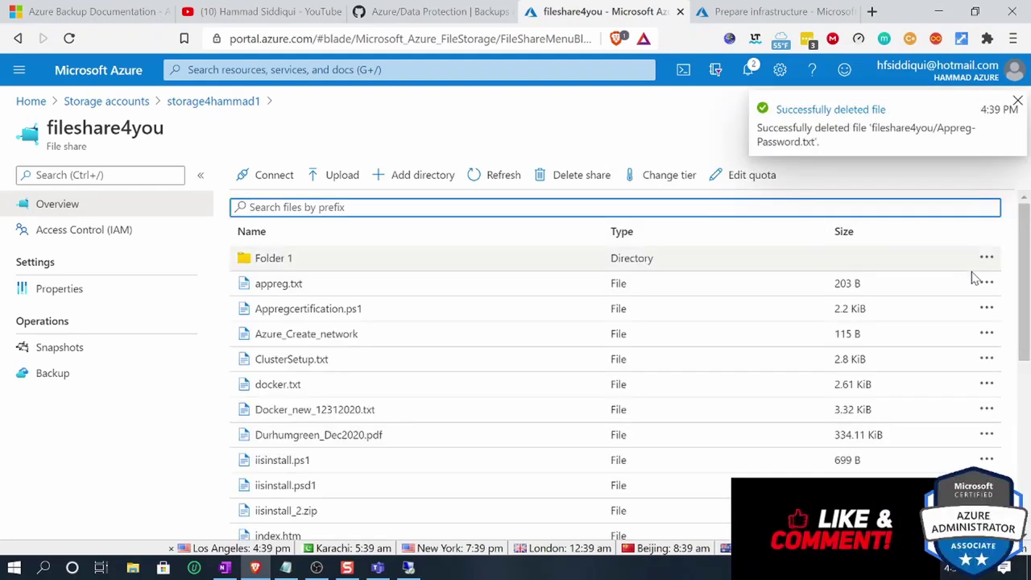
click(995, 291)
click(991, 288)
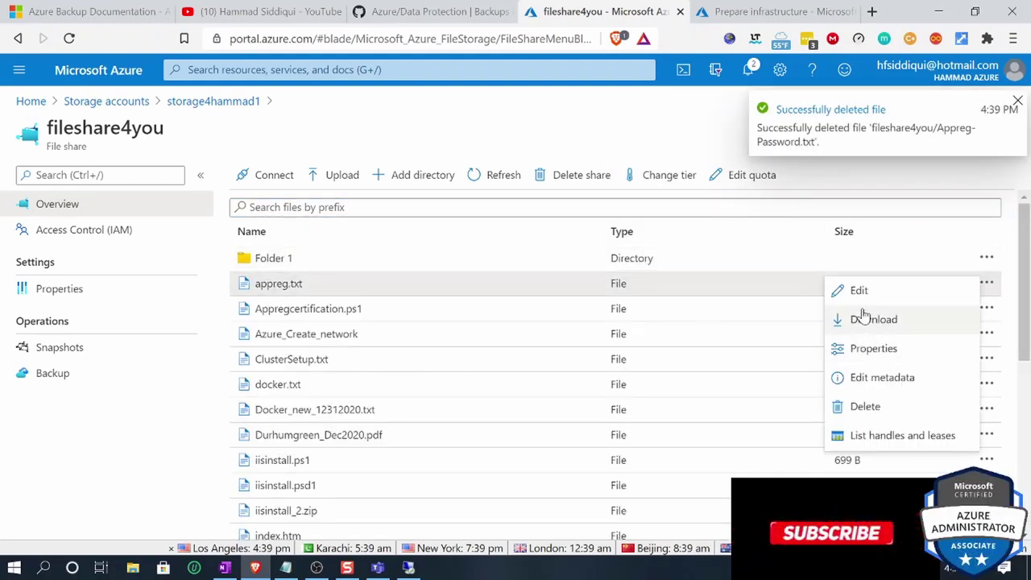
click(863, 407)
click(681, 246)
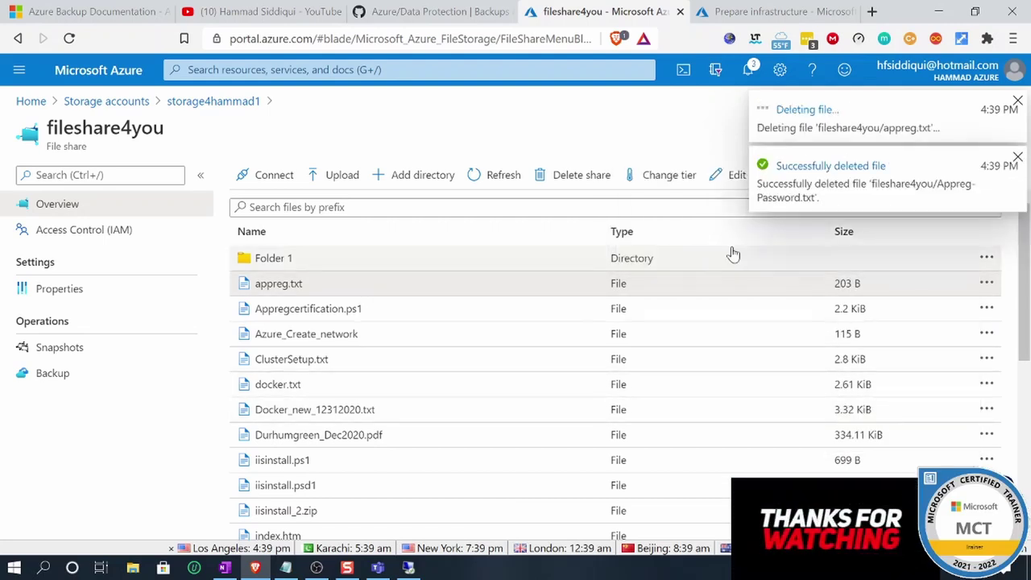
Step: Delete Appregcertification.ps1, Azure_Create_network and ClusterSetup.txt from the fileshare4you file share
click(989, 290)
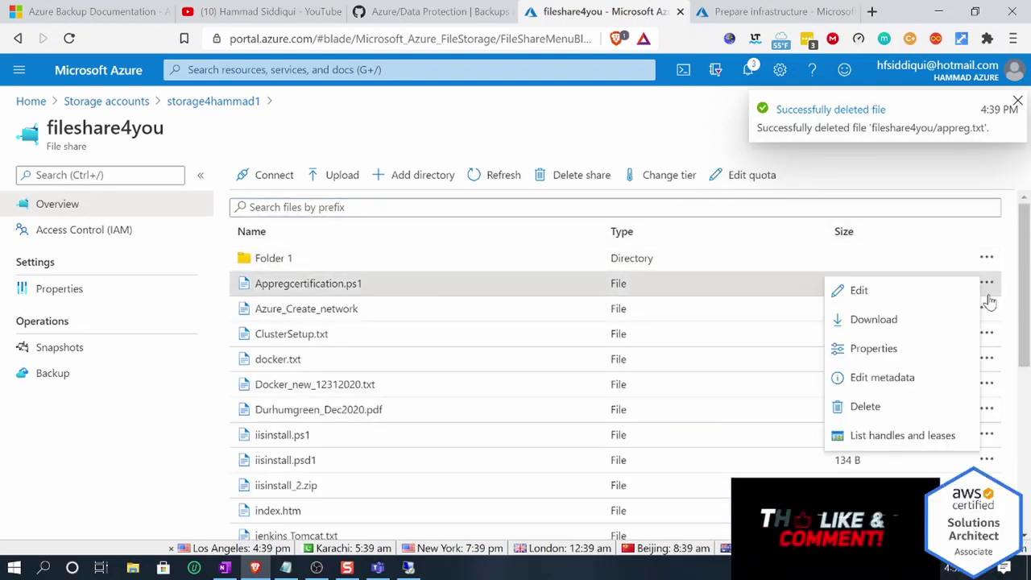
click(864, 404)
click(663, 242)
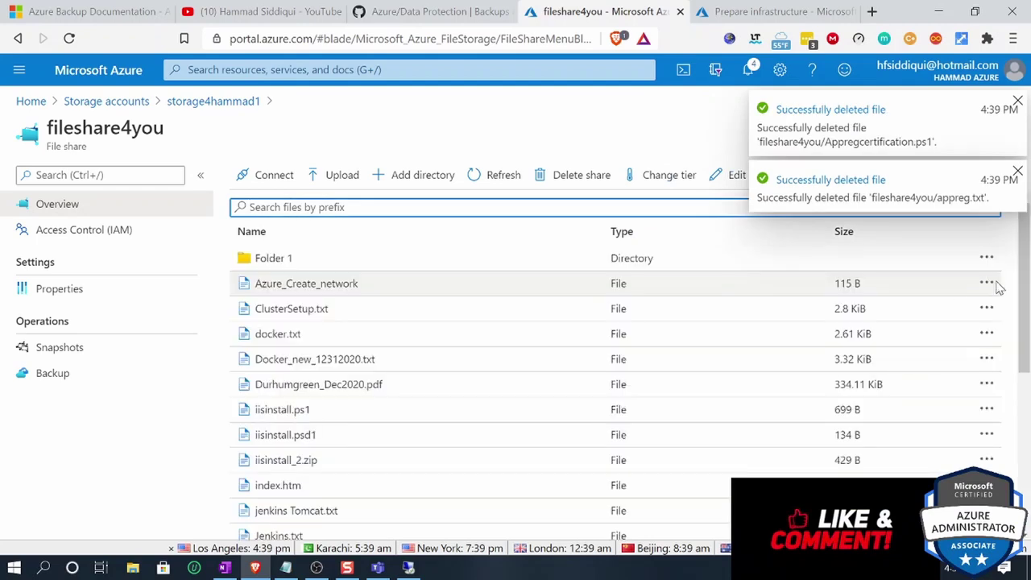
click(987, 284)
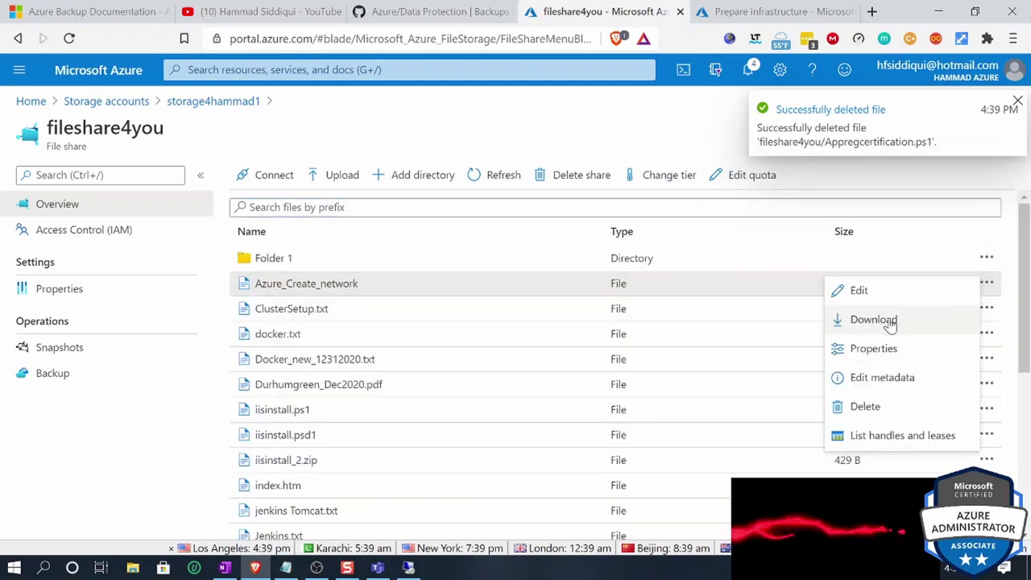
click(864, 405)
click(675, 248)
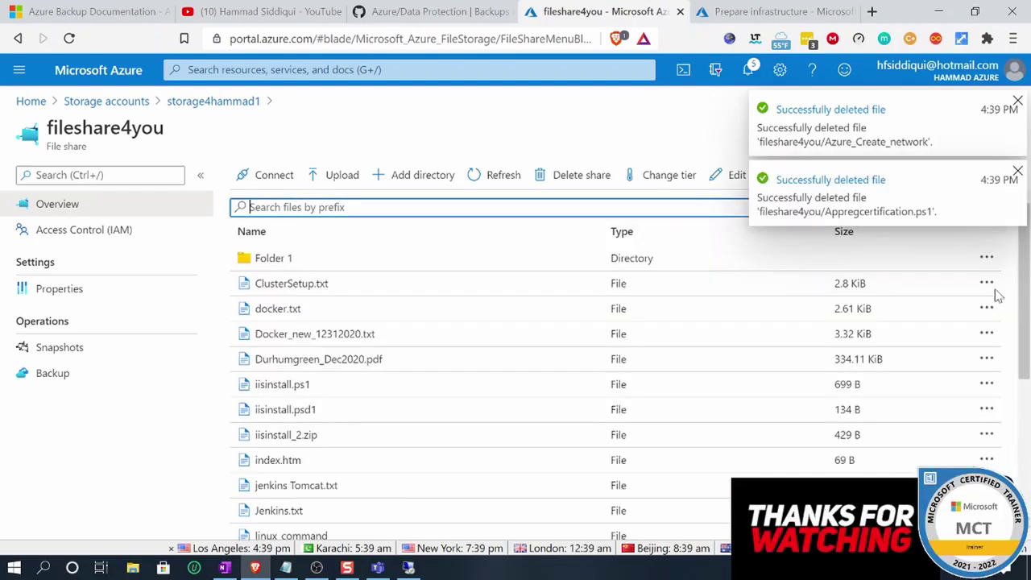
click(987, 283)
click(865, 406)
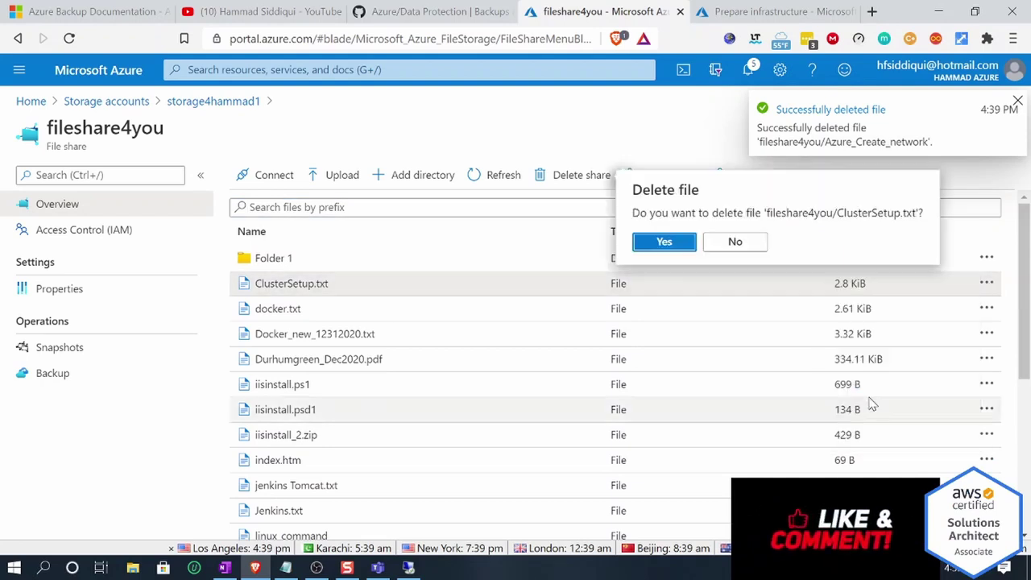
click(678, 247)
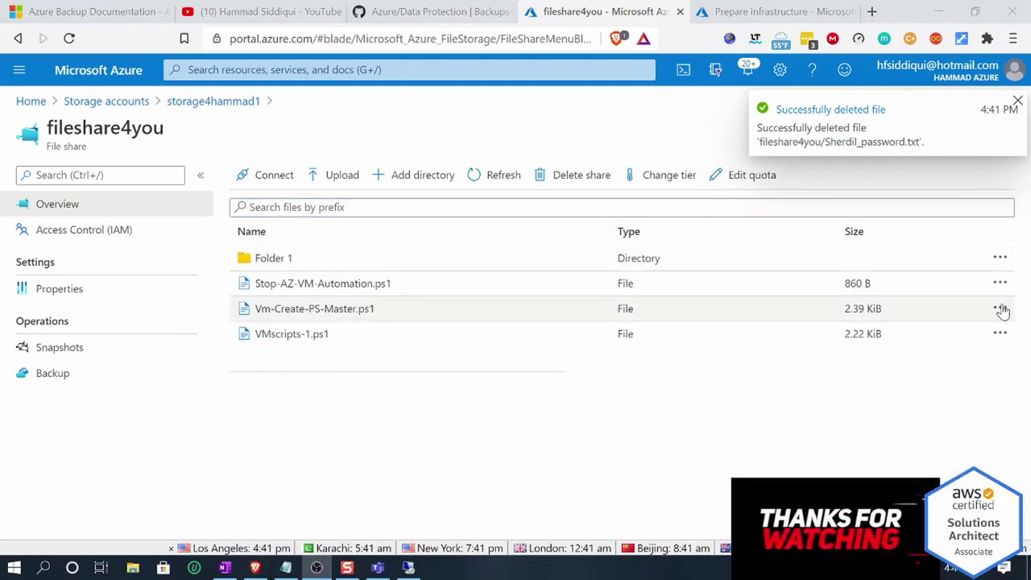
click(1001, 311)
click(921, 375)
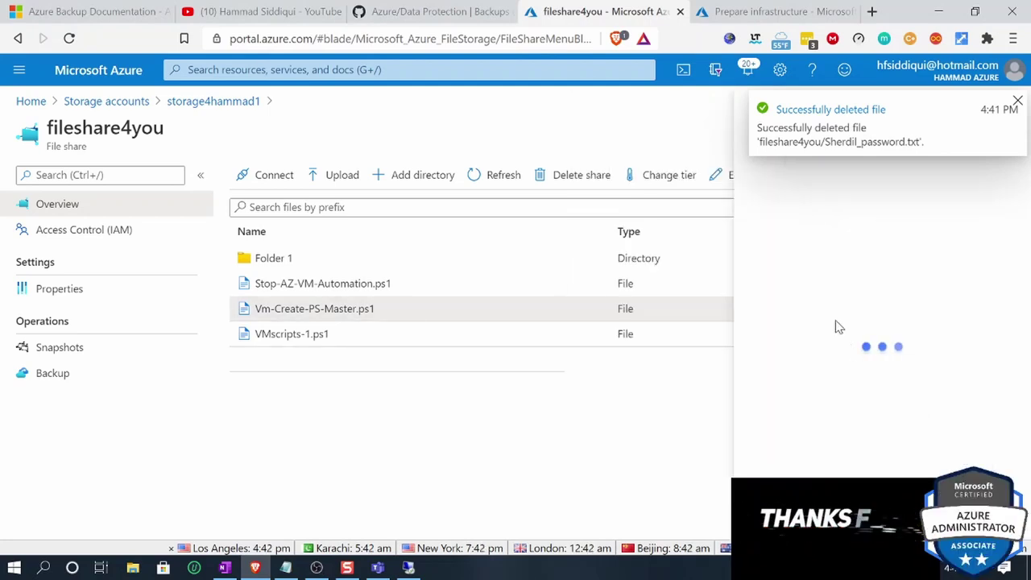
click(1001, 104)
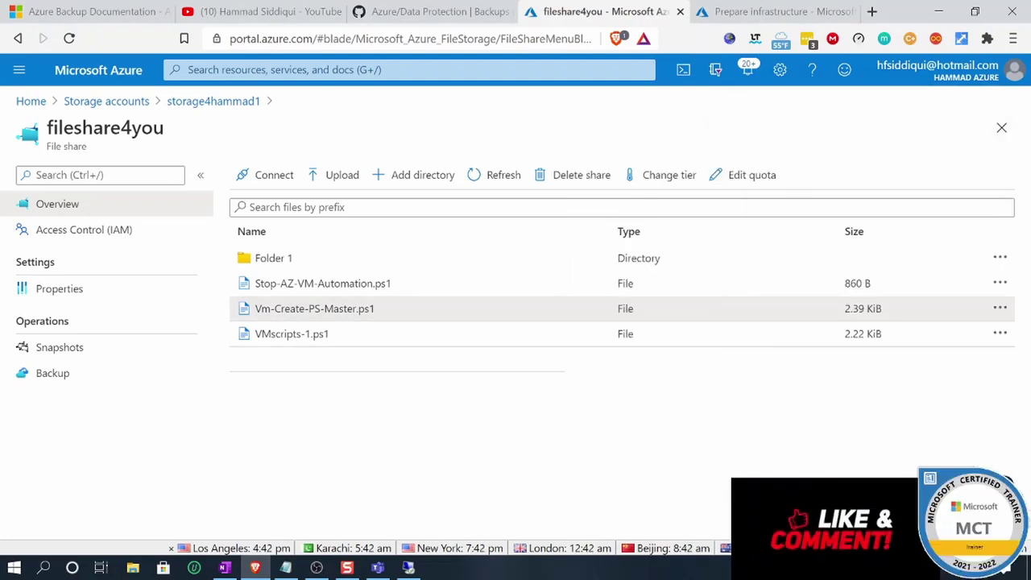
Step: Delete Stop-AZ-VM-Automation.ps1, Vm-Create-PS-Master.ps1 and VMscripts-1.ps1 from the fileshare4you file share
click(1001, 285)
click(1003, 283)
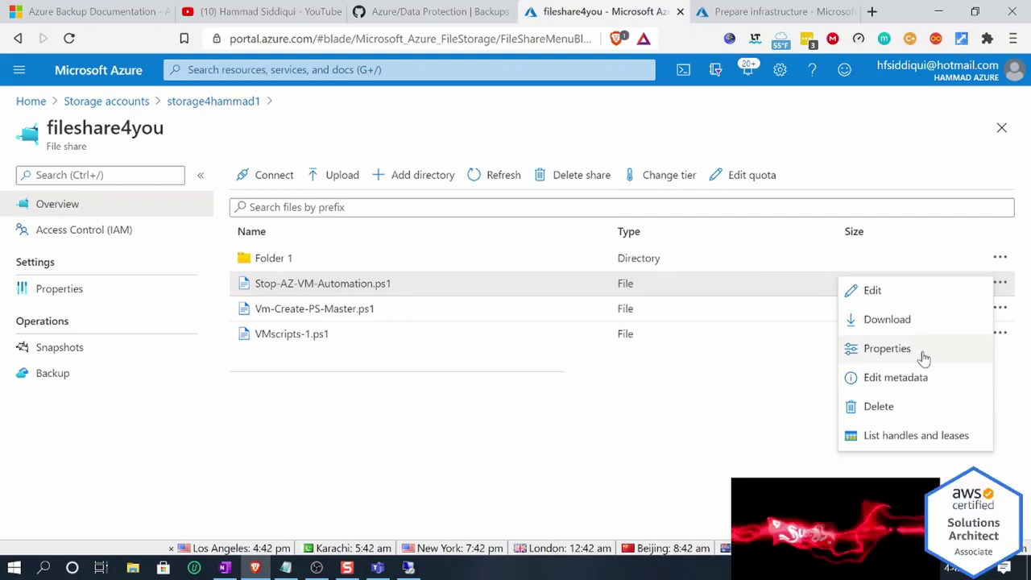
click(909, 403)
click(683, 243)
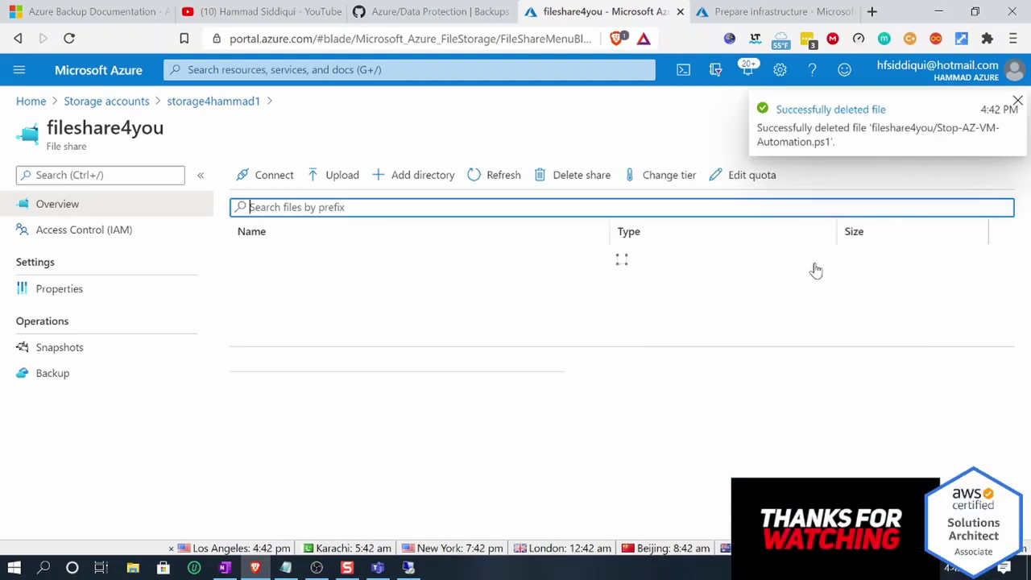
click(999, 284)
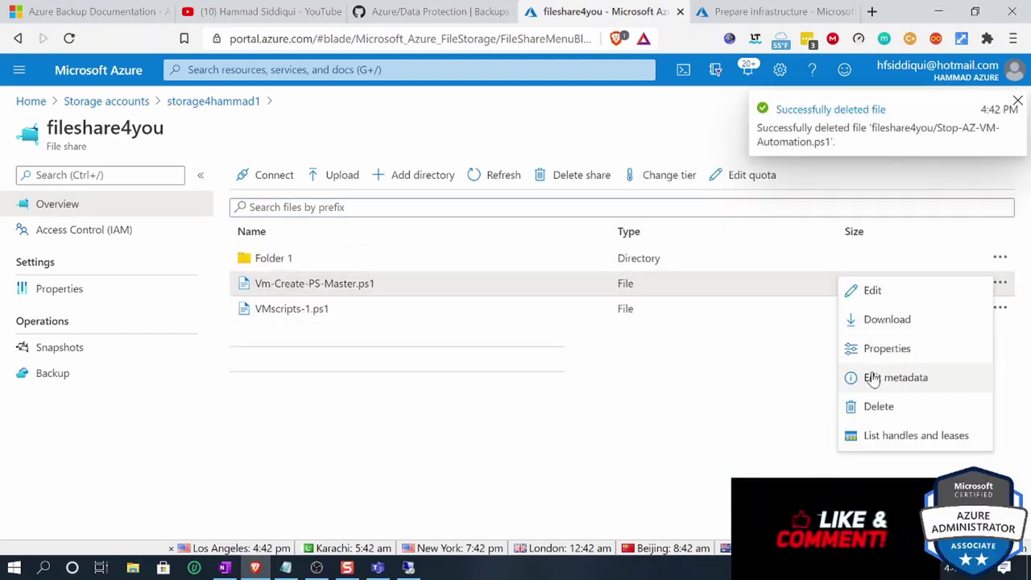
click(878, 405)
click(670, 243)
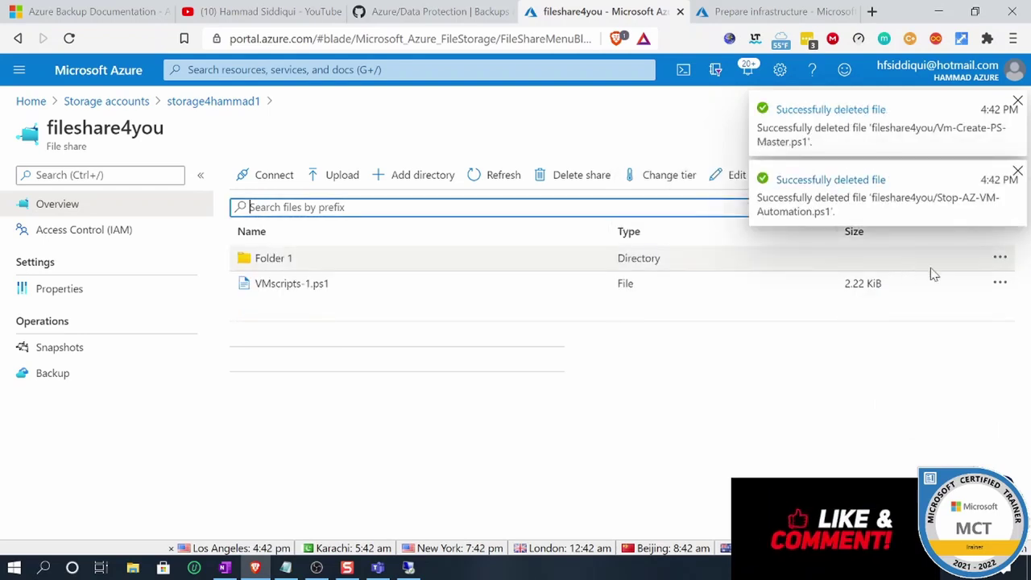
click(999, 282)
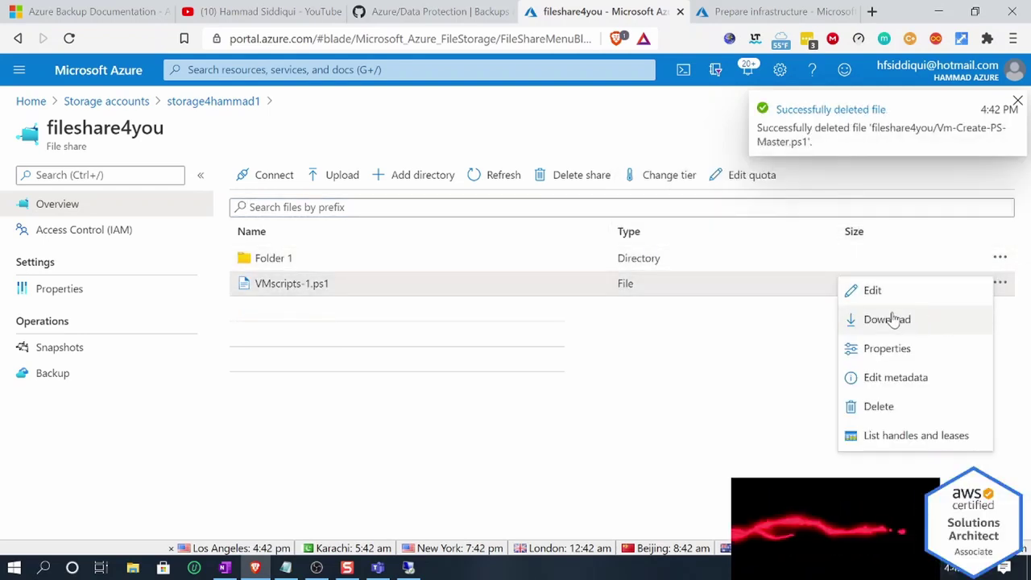
click(878, 406)
click(667, 242)
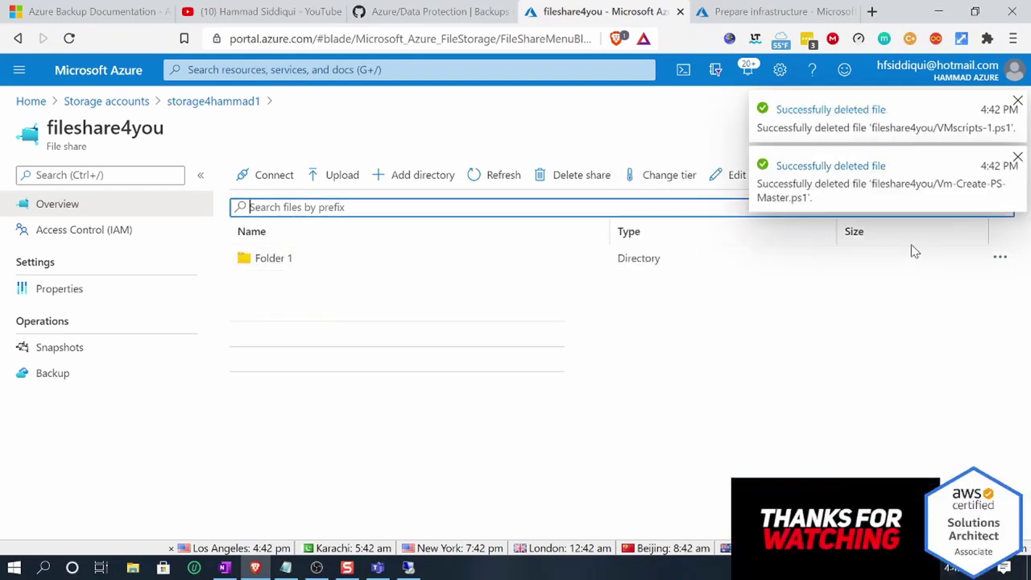
Step: Try to delete the Folder 1 directory from the fileshare4you file share
click(999, 257)
click(886, 294)
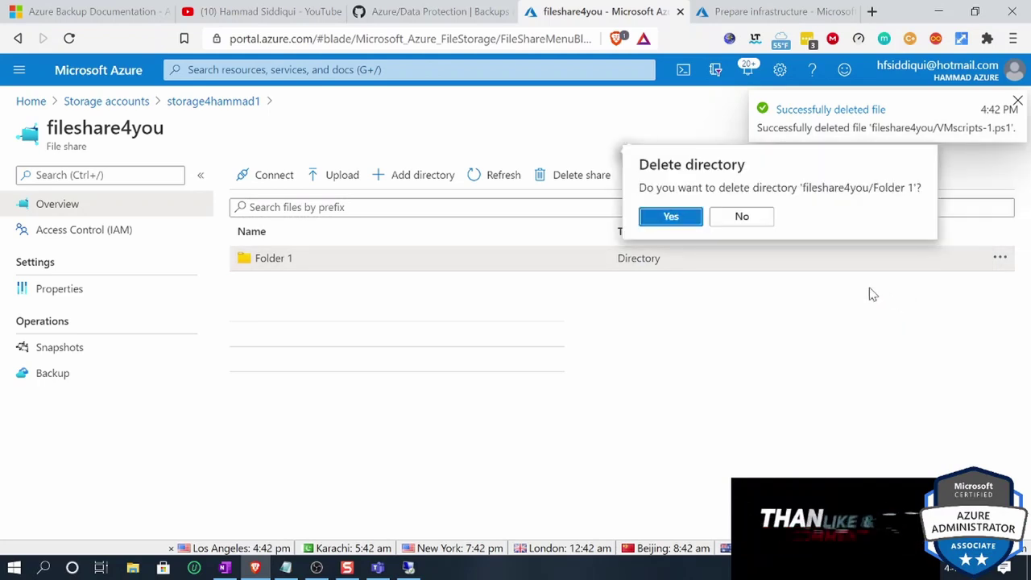
click(671, 218)
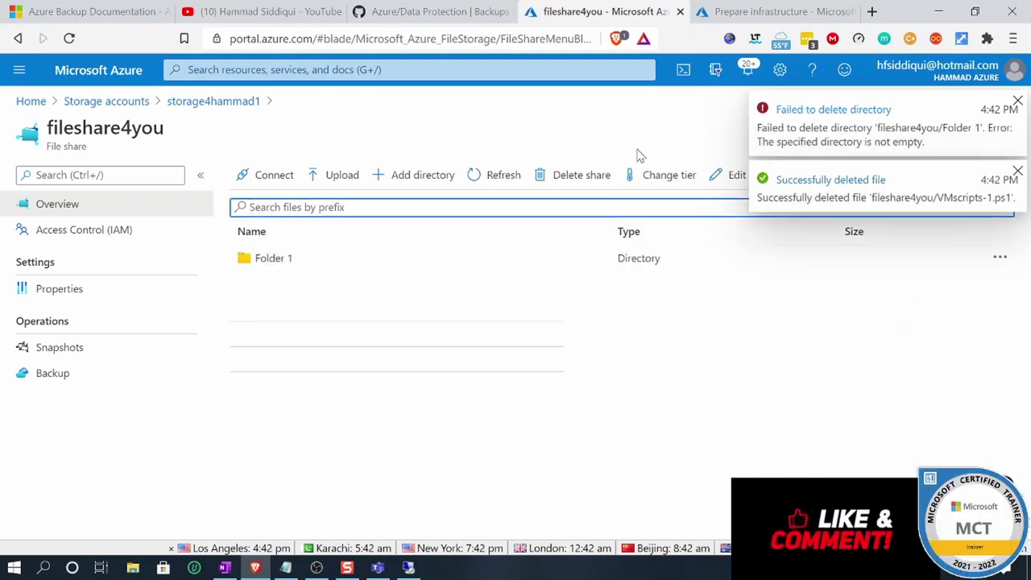
Step: Open the Folder 1 directory and delete its files Aws Project.txt and Azure-Script-vm
click(270, 260)
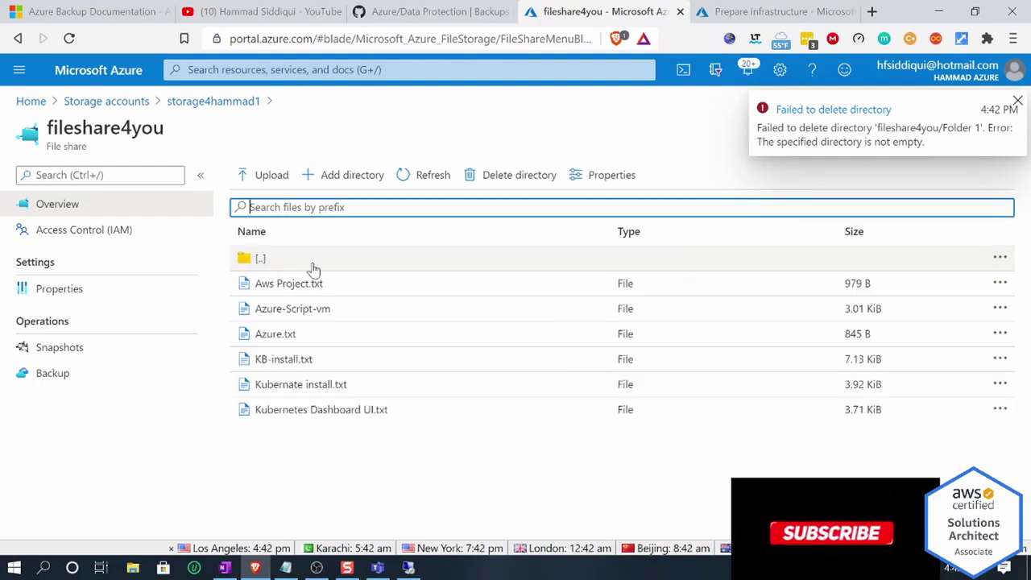
click(999, 282)
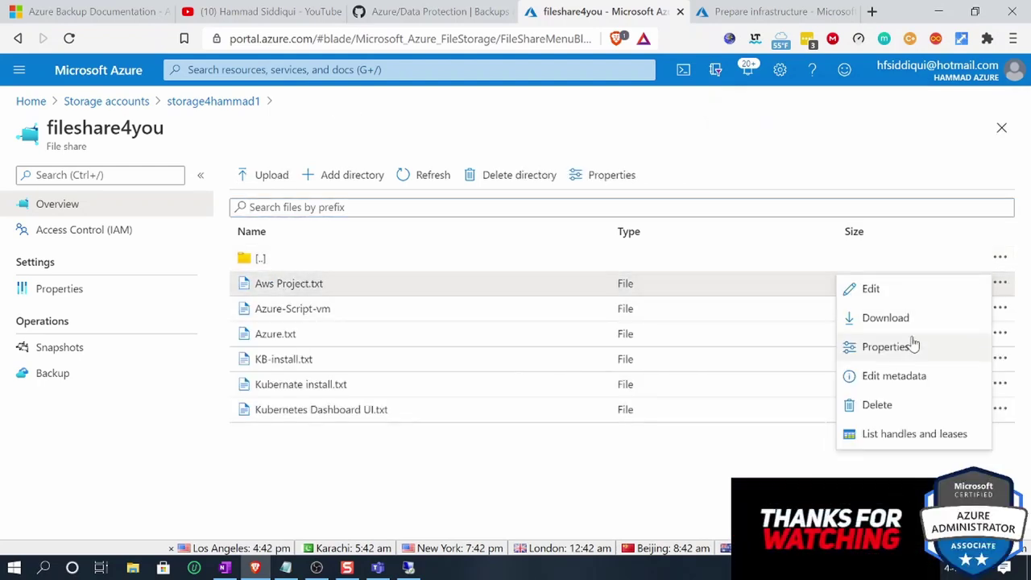
click(877, 404)
click(665, 239)
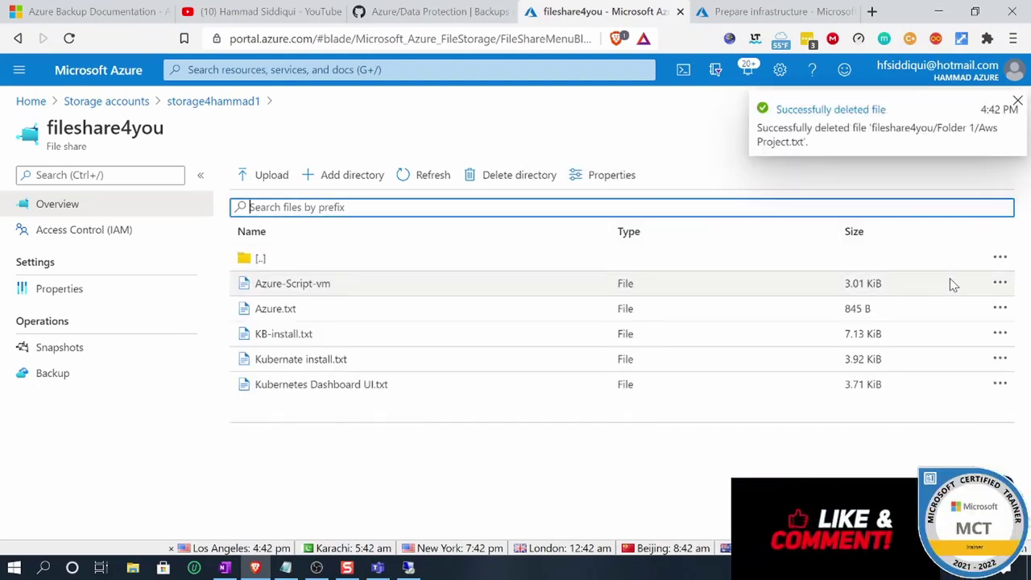
click(999, 282)
click(889, 412)
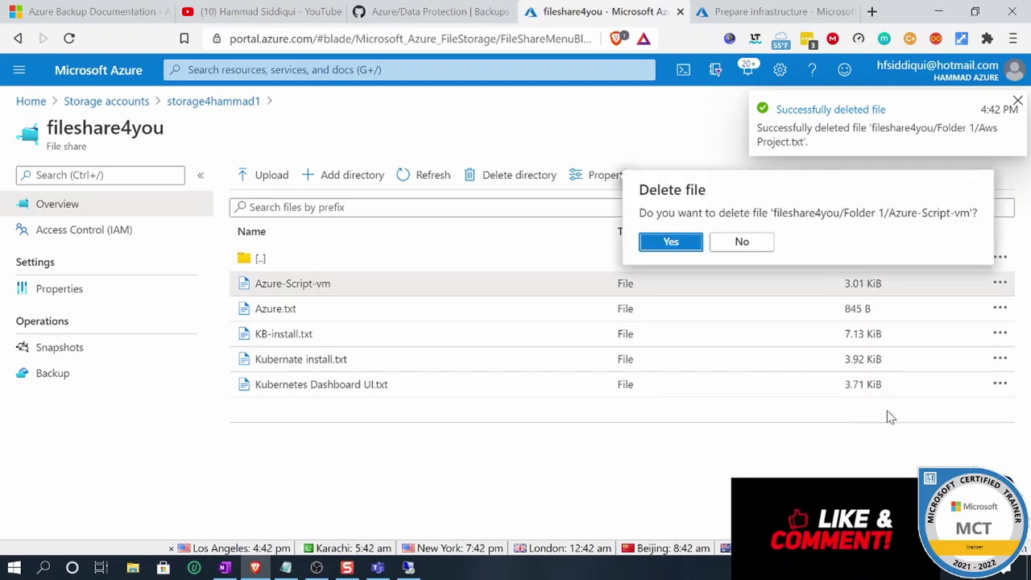
click(670, 241)
Step: Delete Azure.txt and KB-install.txt from Folder 1, refresh the listing and return to the share's root level
click(999, 283)
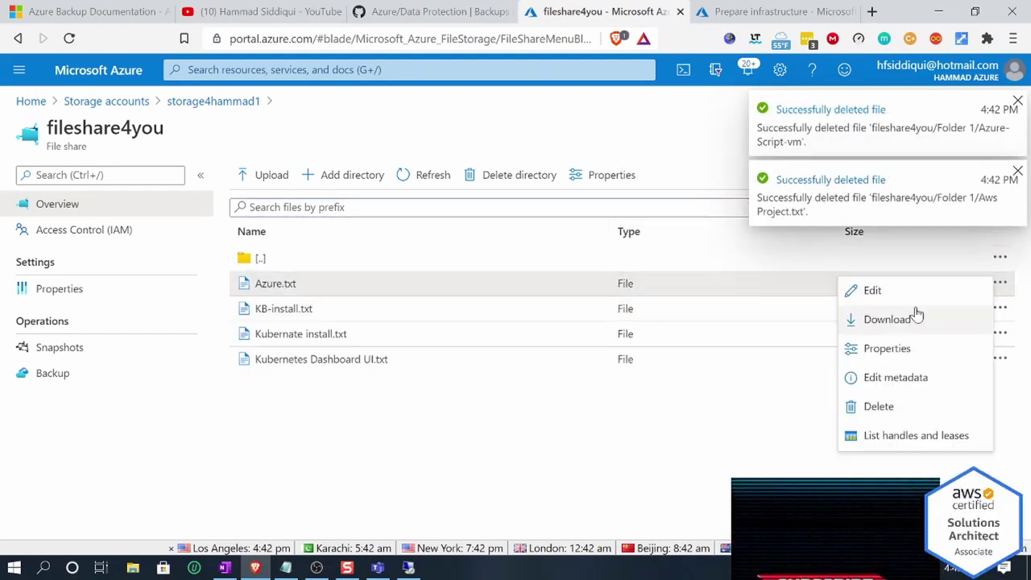
click(879, 406)
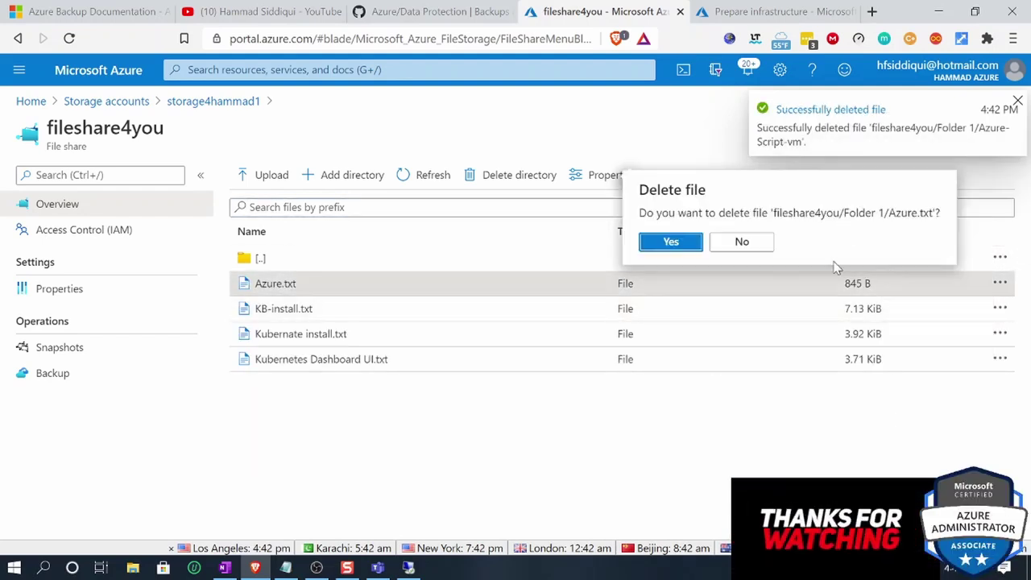
click(680, 242)
click(999, 283)
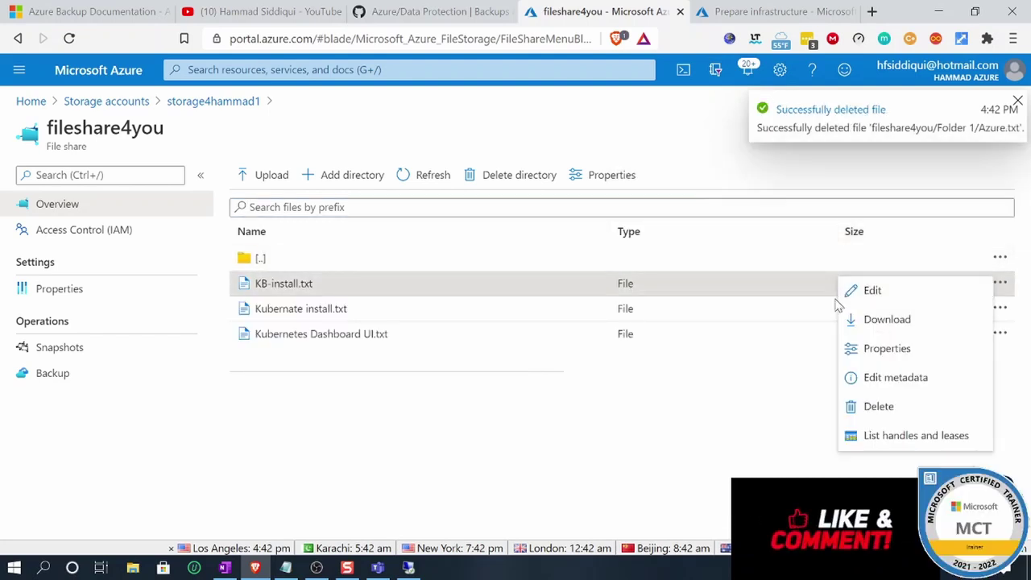
click(914, 406)
click(672, 245)
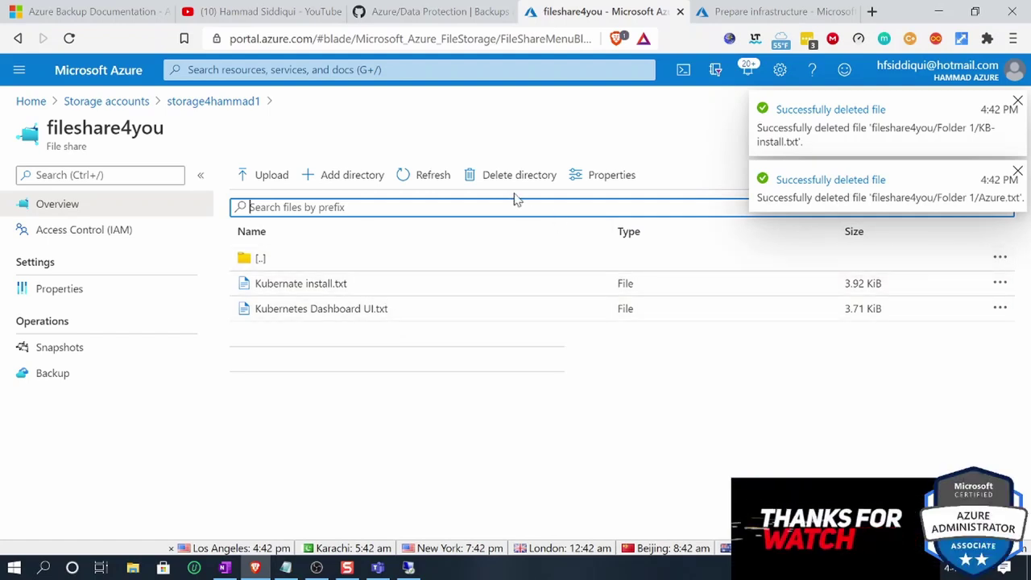
click(427, 178)
click(269, 258)
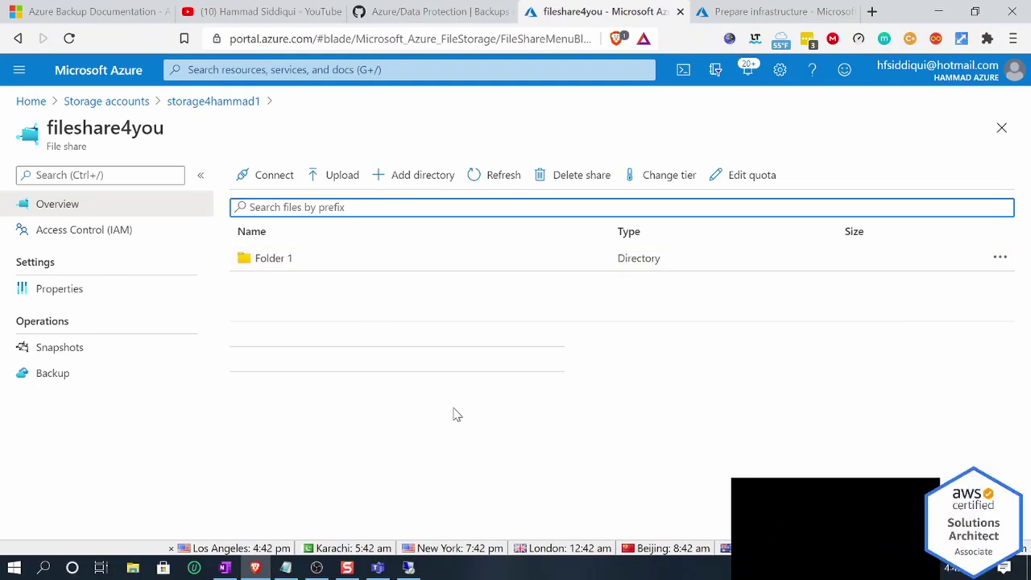
Step: Start restoring the full share from the fileshare4you backup and select the restore point of 2/14/2021, 4:02:25 PM
click(46, 383)
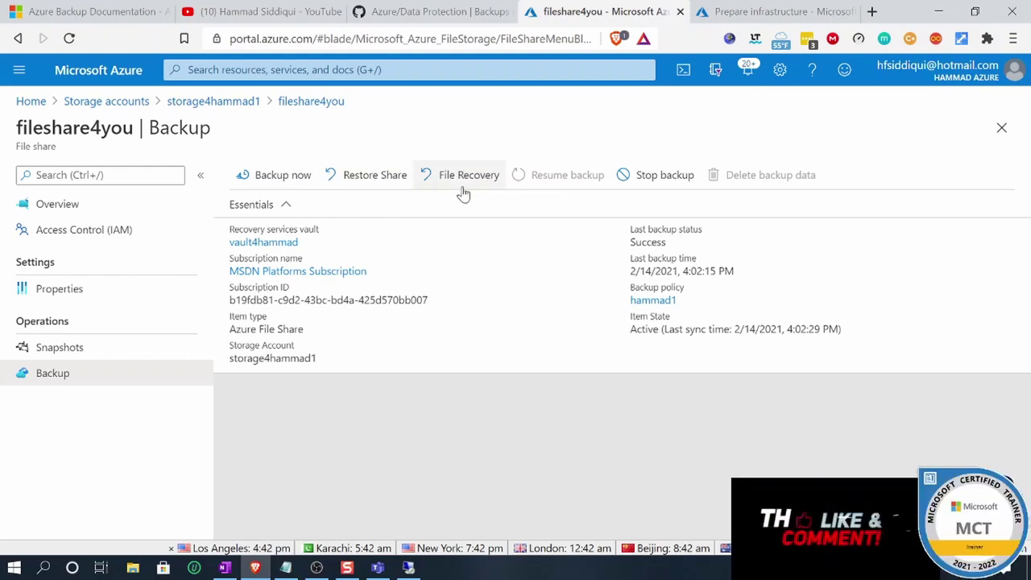
click(380, 177)
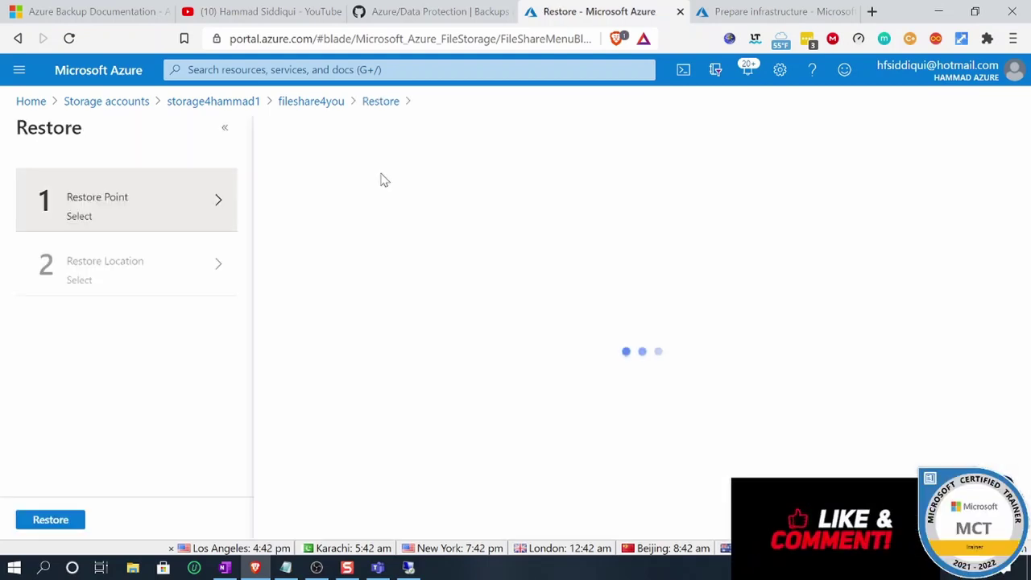
click(364, 403)
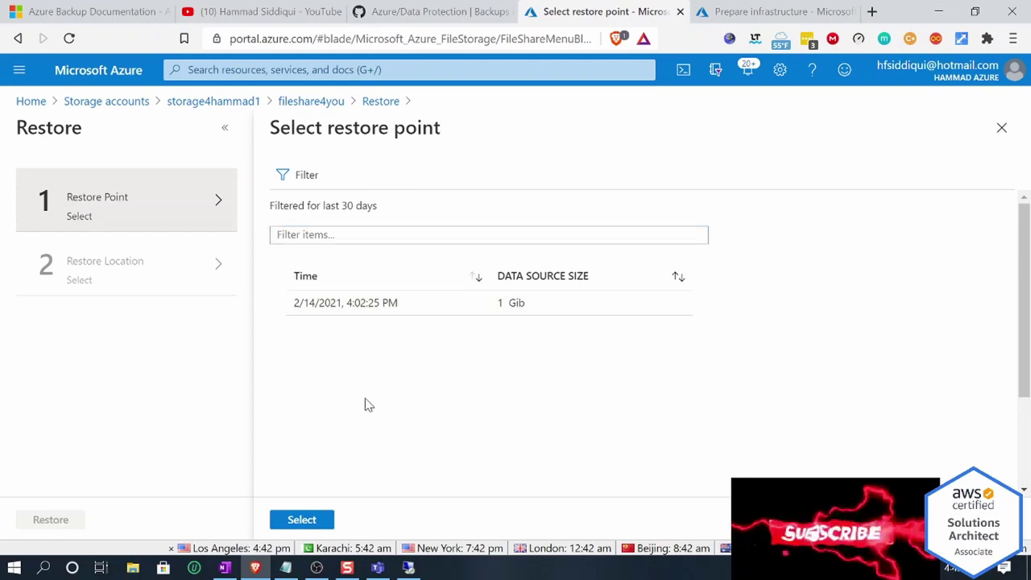
click(330, 304)
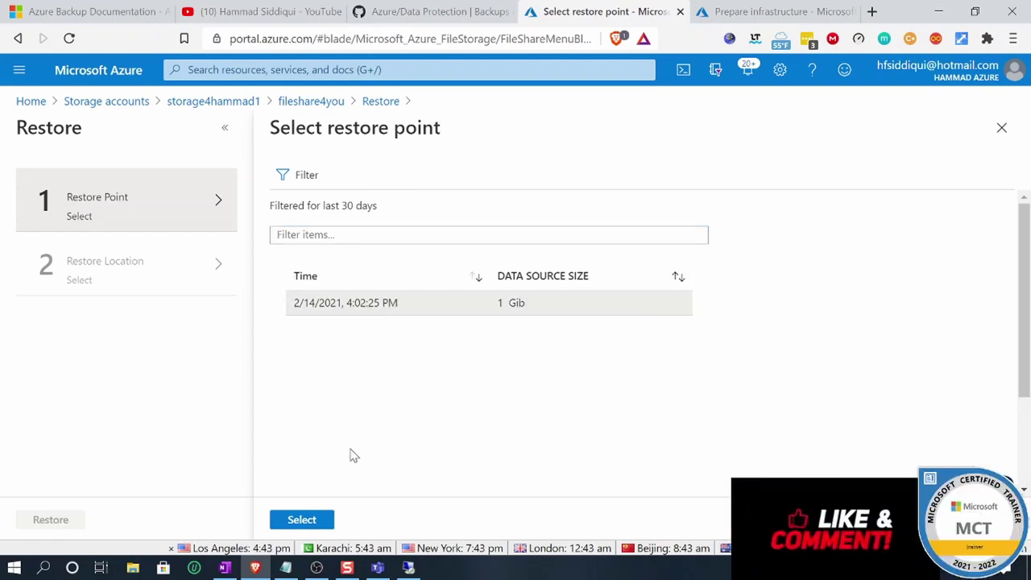
click(302, 520)
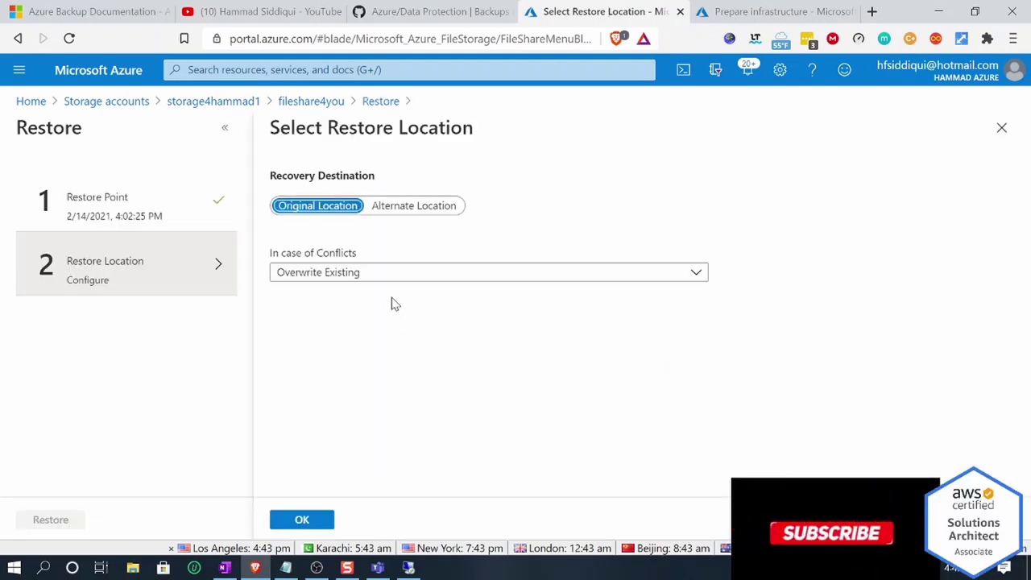
Step: Set the restore destination to an alternate location in fileshare4you with Overwrite Existing for conflicts, and start the restore
click(411, 206)
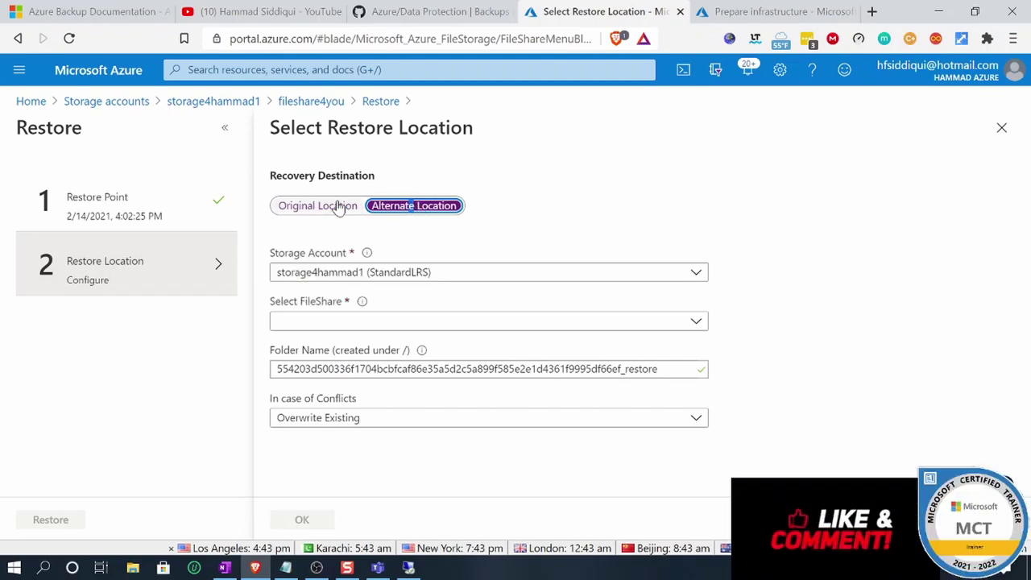
click(696, 321)
click(308, 376)
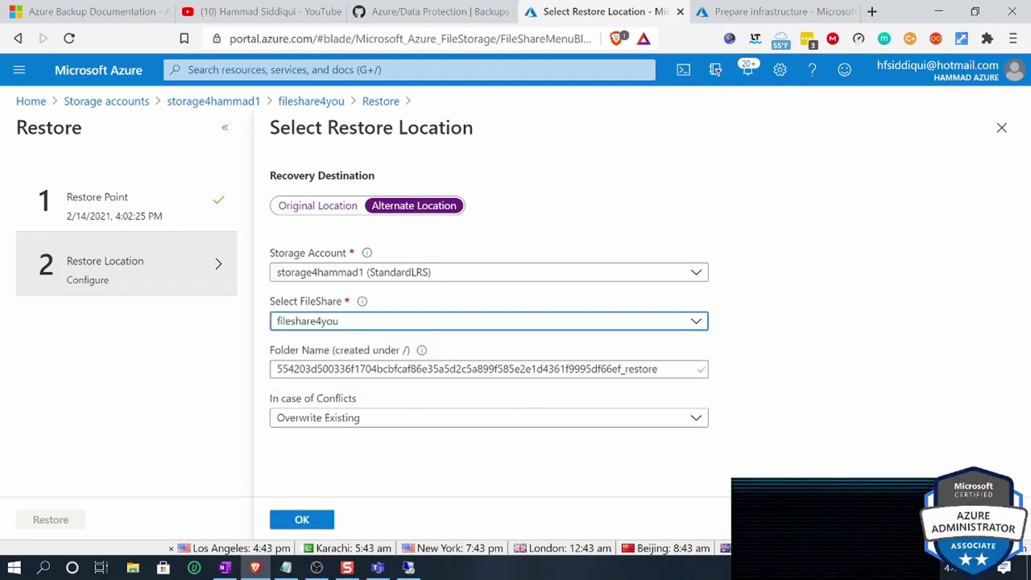
click(400, 430)
click(398, 427)
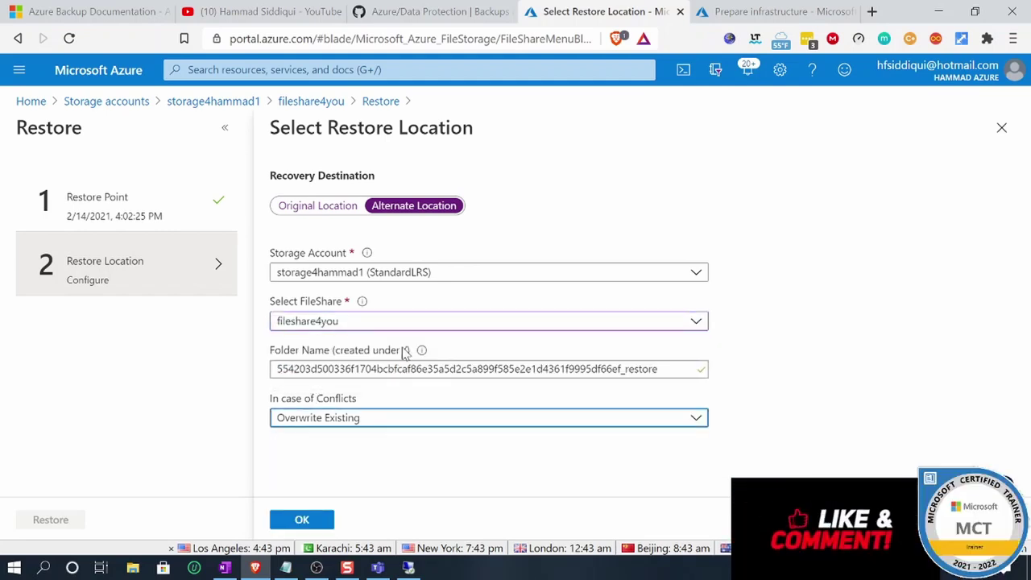
click(301, 520)
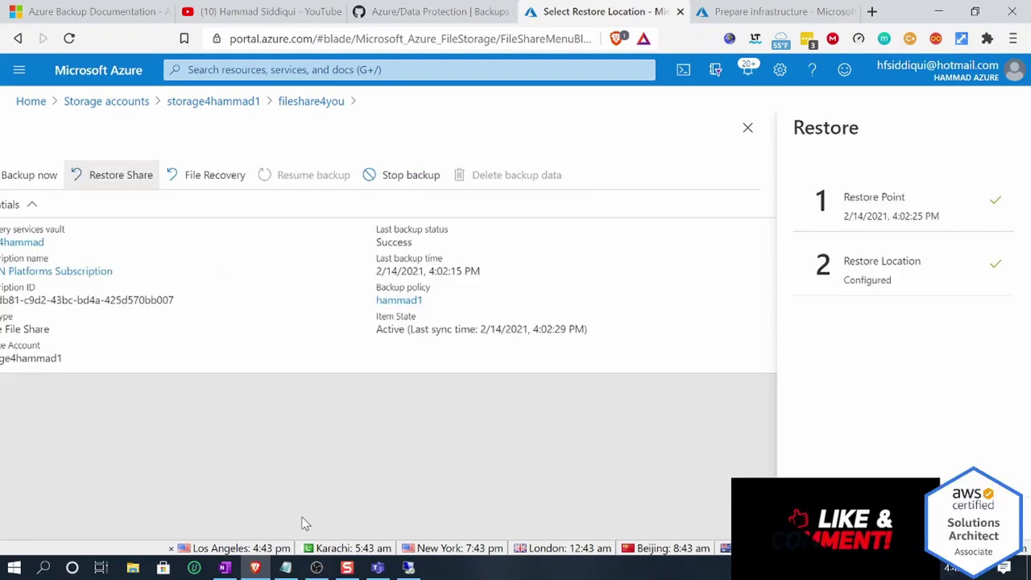
click(50, 520)
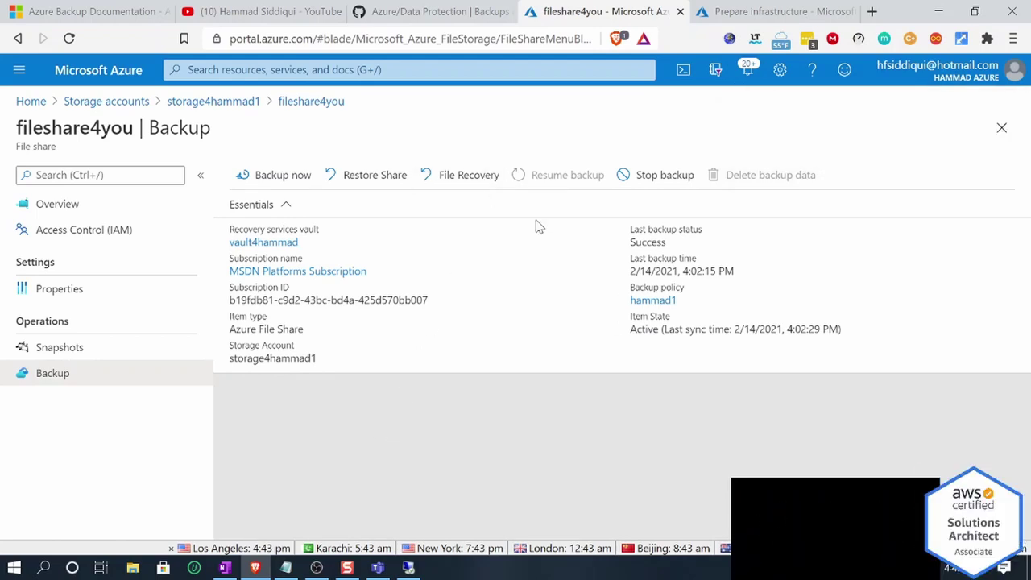
Step: Review the portal notification about the restore triggered for fileshare4you
click(749, 72)
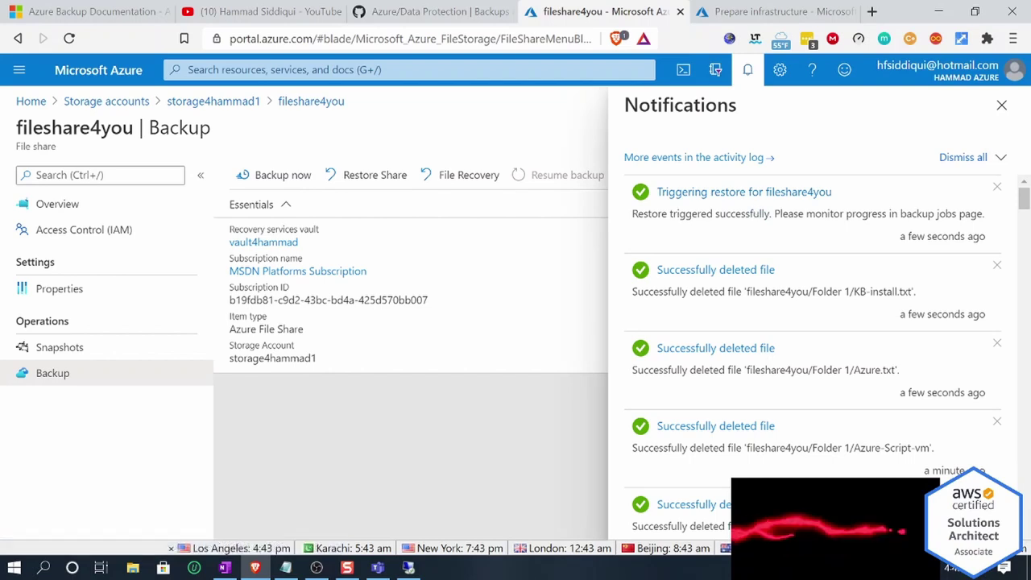
drag(685, 213, 754, 214)
drag(846, 214, 960, 213)
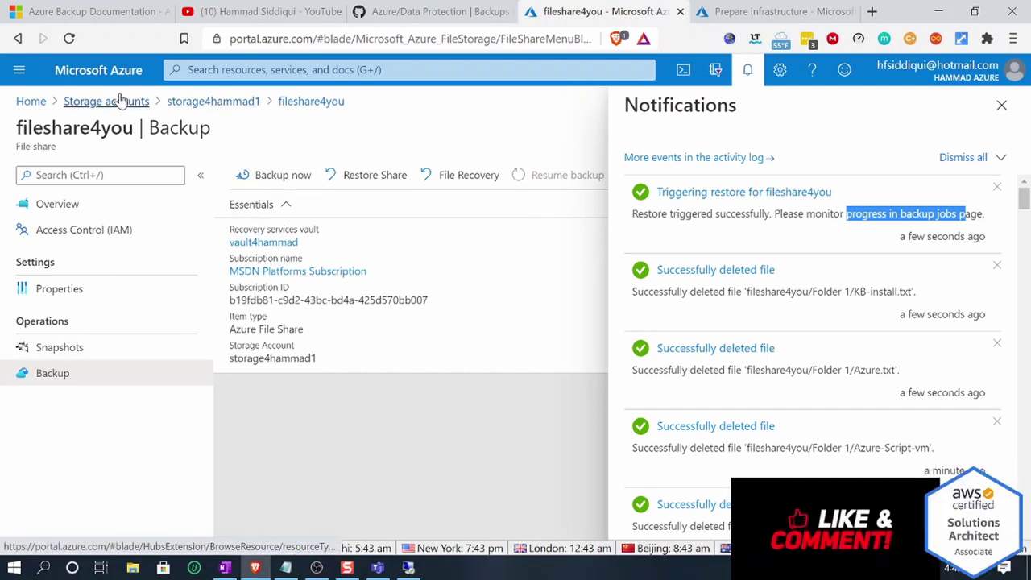
Step: Switch to the Recovery Services vault's browser tab and open the vault's Backup Jobs list
click(724, 12)
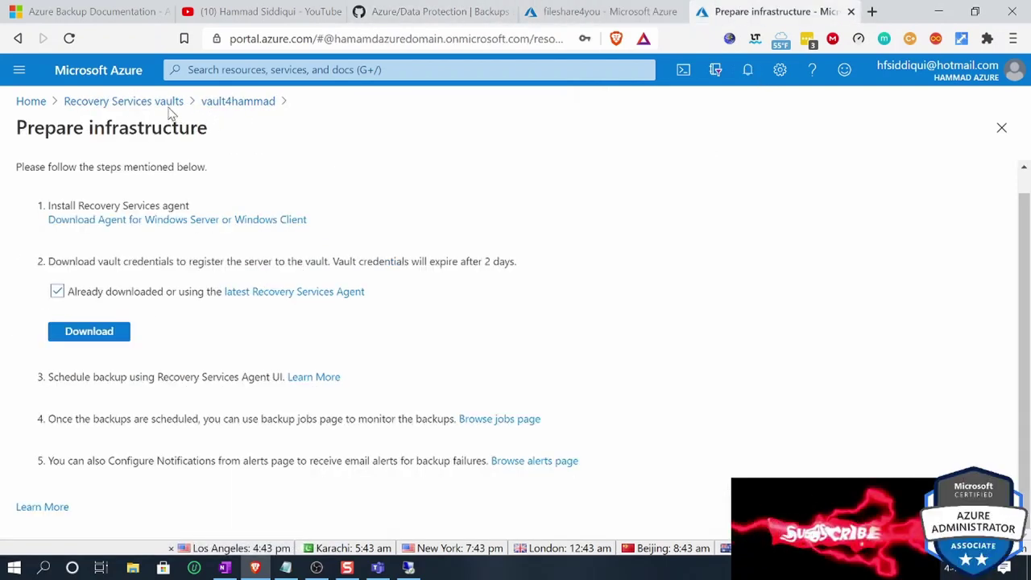
click(133, 102)
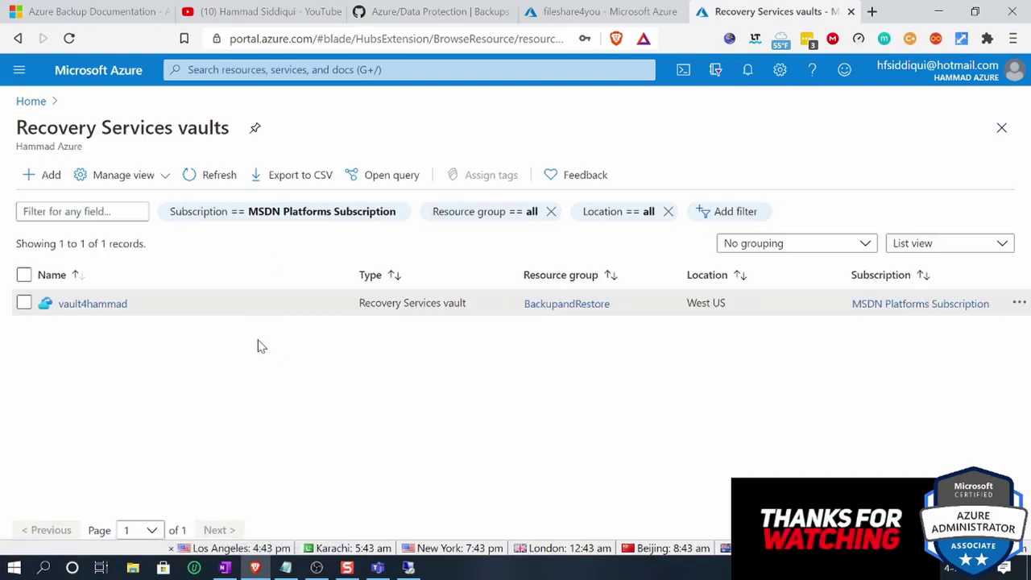
click(101, 304)
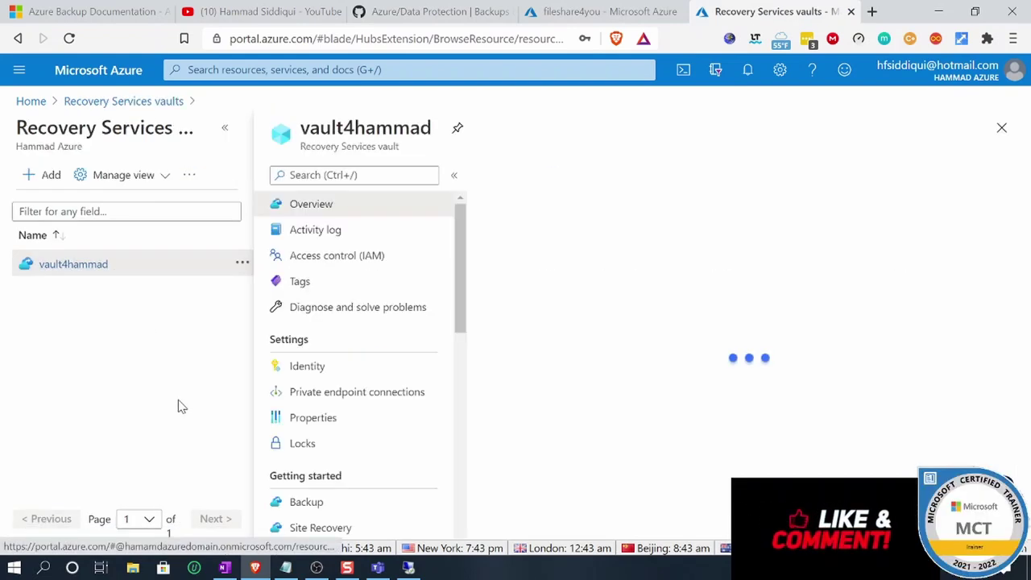
click(225, 127)
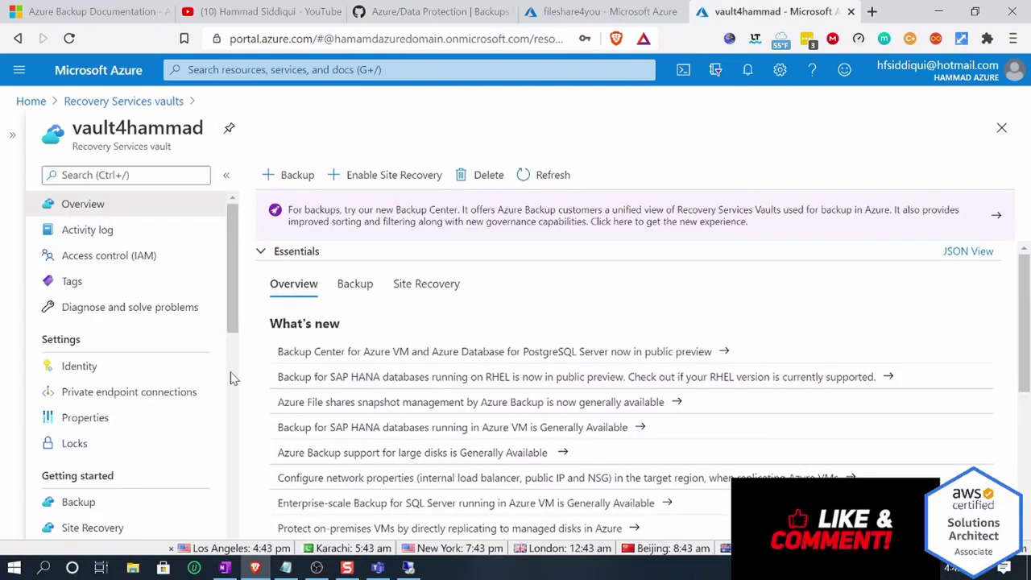
scroll(202, 391, down, 5)
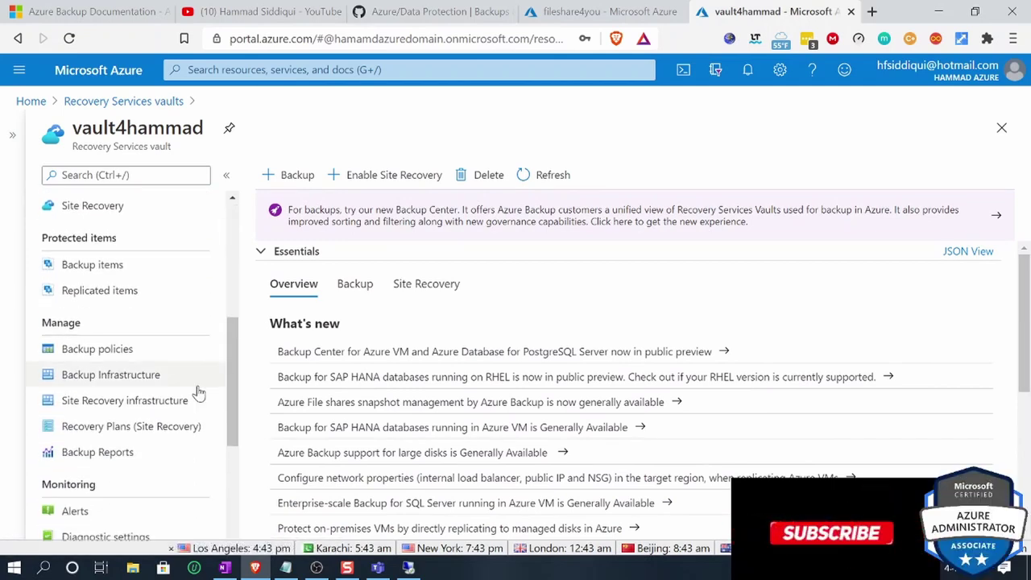
scroll(199, 393, down, 2)
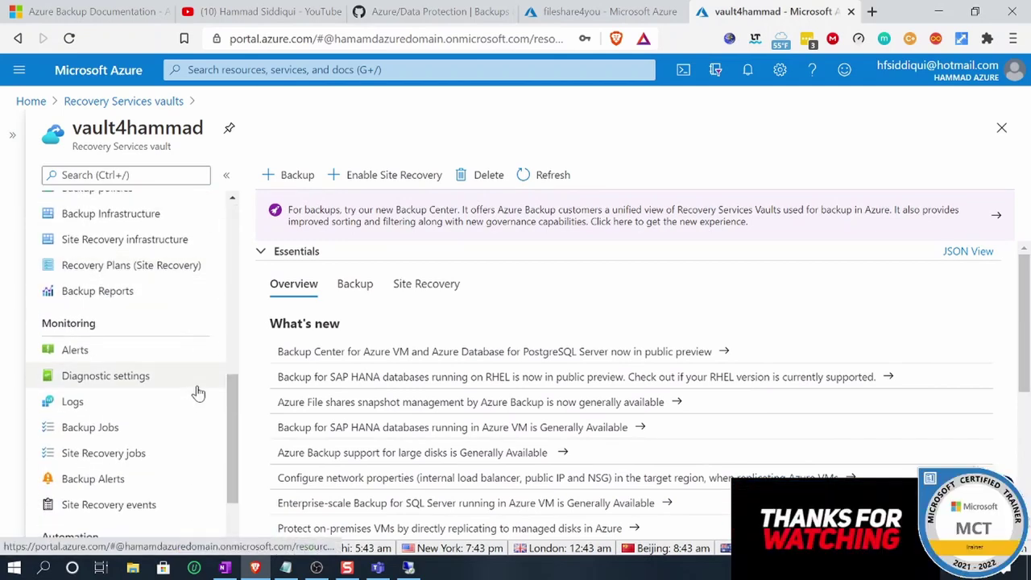
click(129, 427)
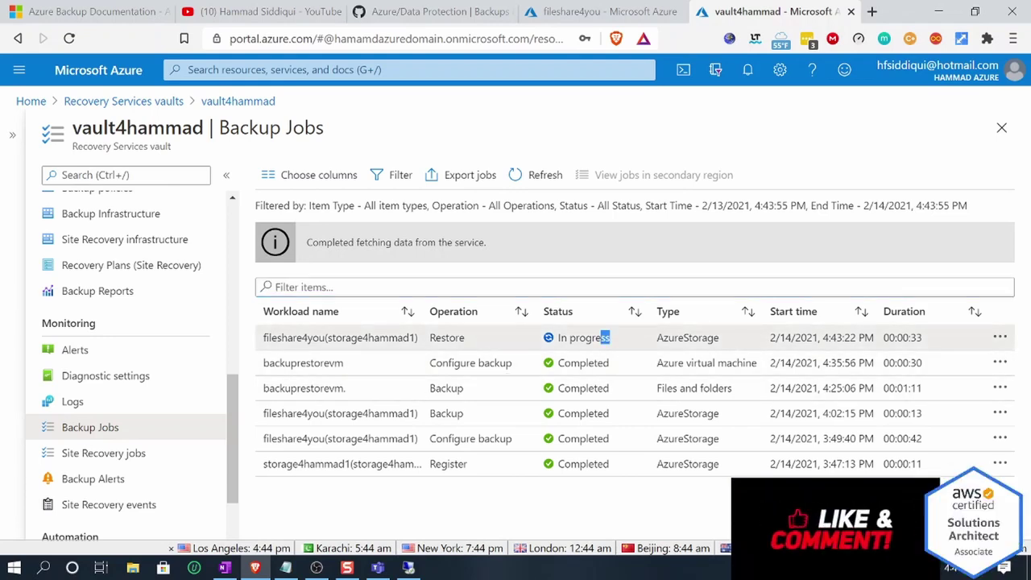
Step: Refresh the Backup Jobs list repeatedly to track the fileshare4you restore job's status
click(514, 176)
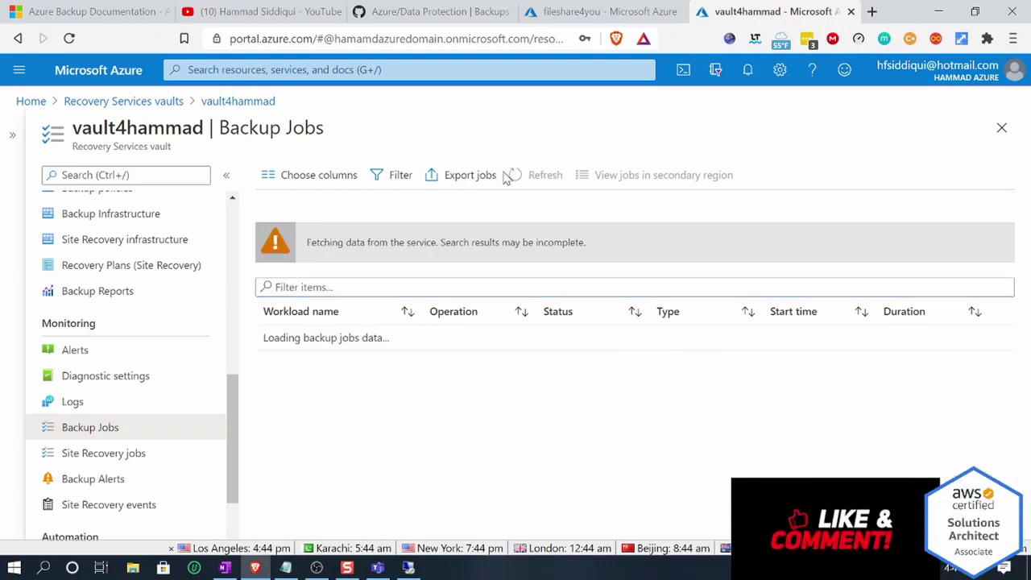
click(513, 177)
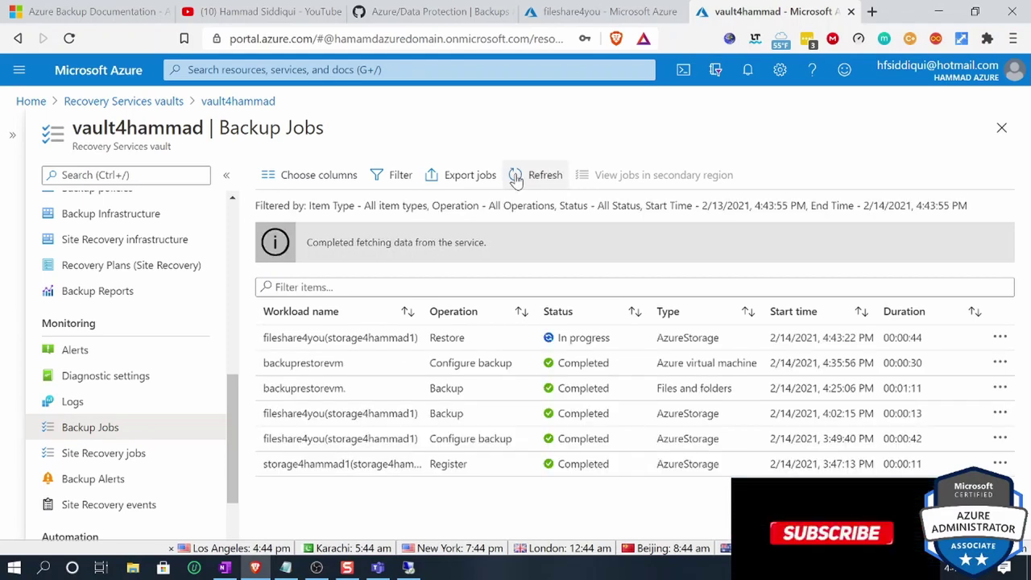
click(515, 179)
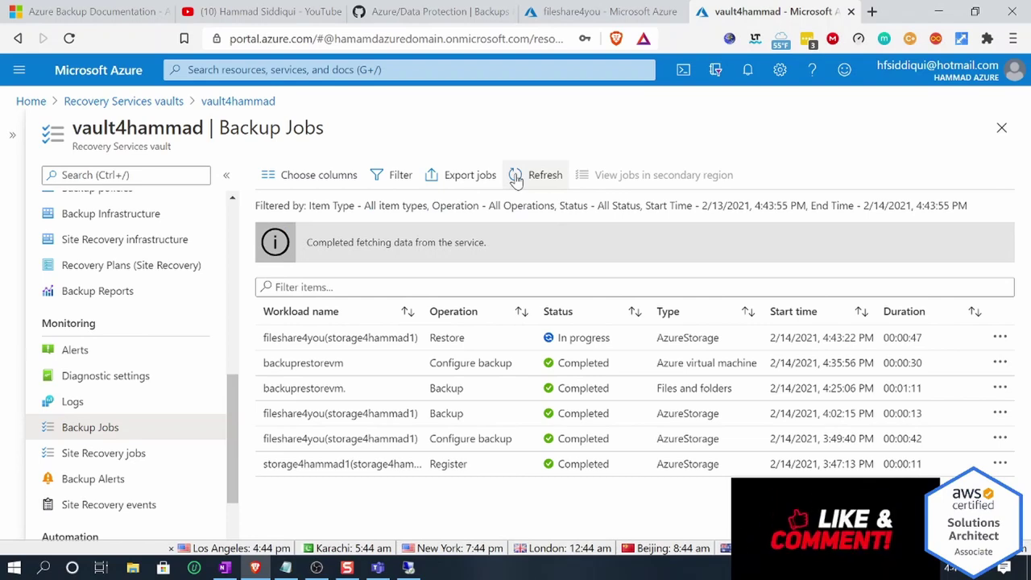
click(515, 178)
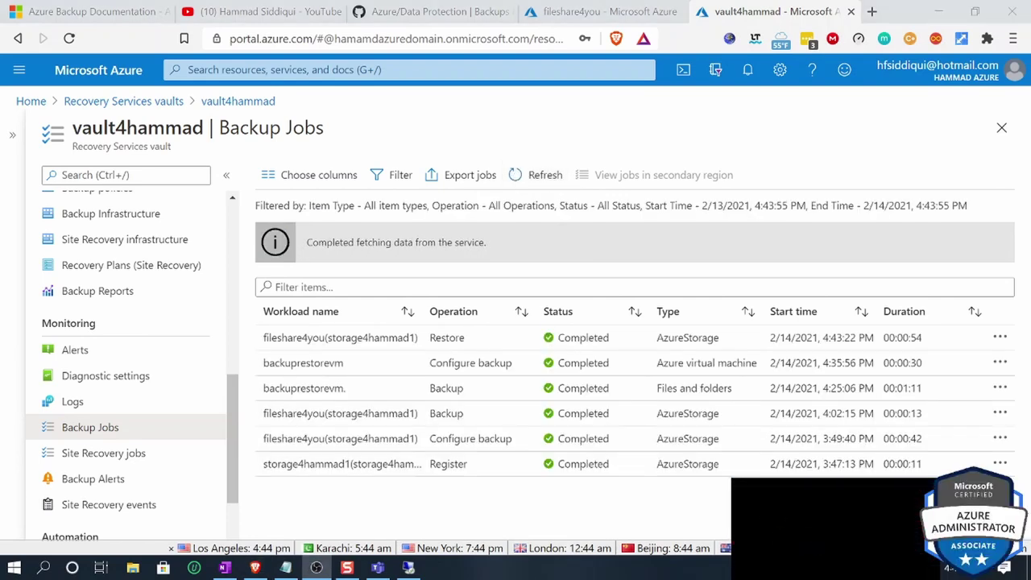
click(542, 178)
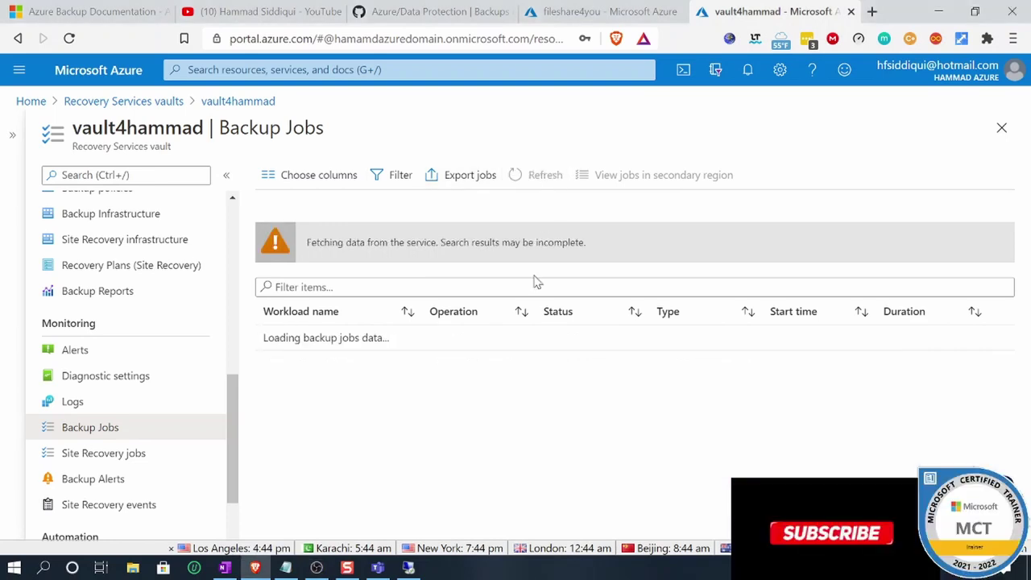
Step: Open the fileshare4you restore job and review its job details
click(392, 337)
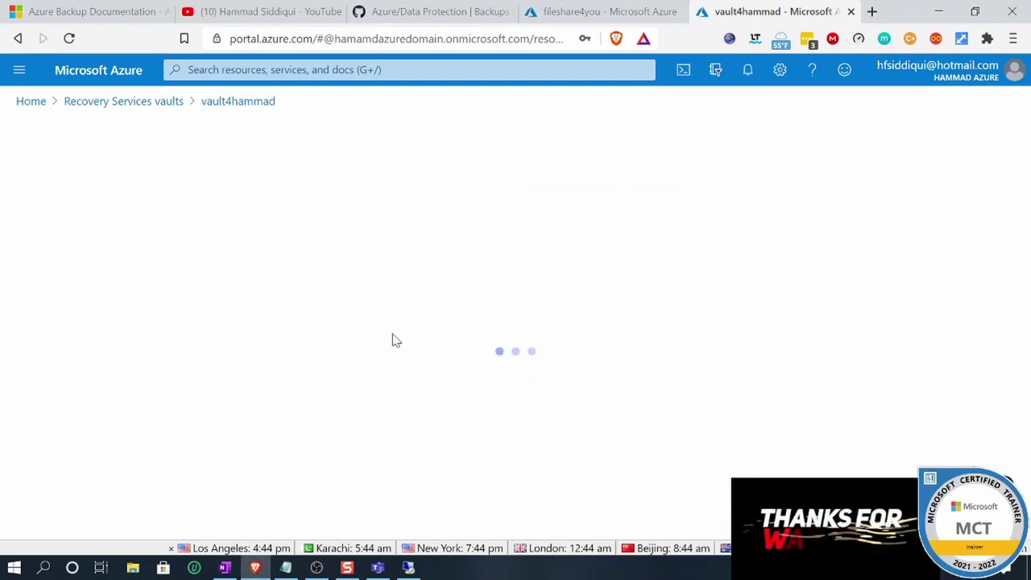
scroll(447, 342, down, 3)
scroll(356, 237, up, 3)
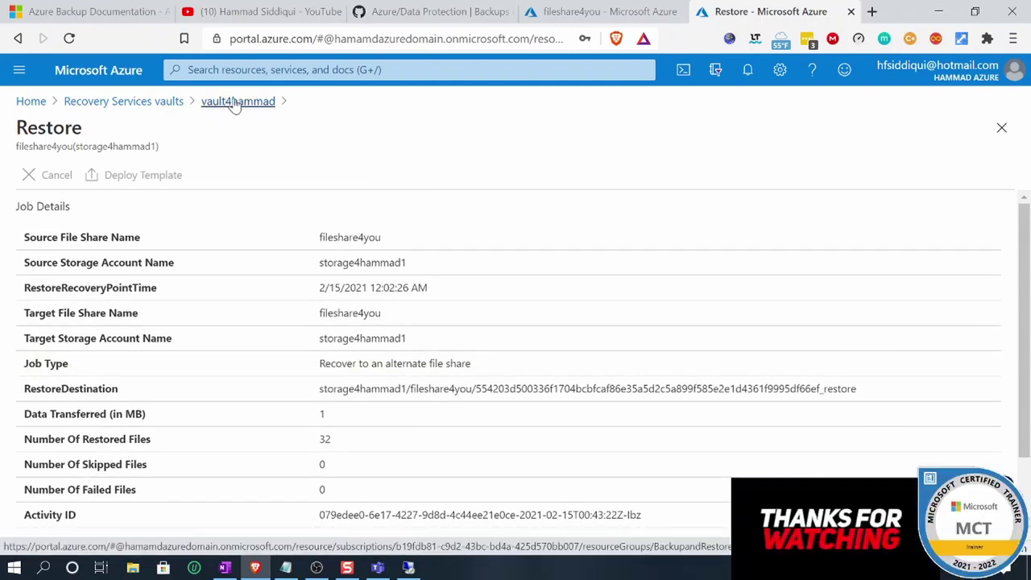
Step: Return to the fileshare4you overview and examine the restored directory's files, including those in its Folder 1
click(533, 10)
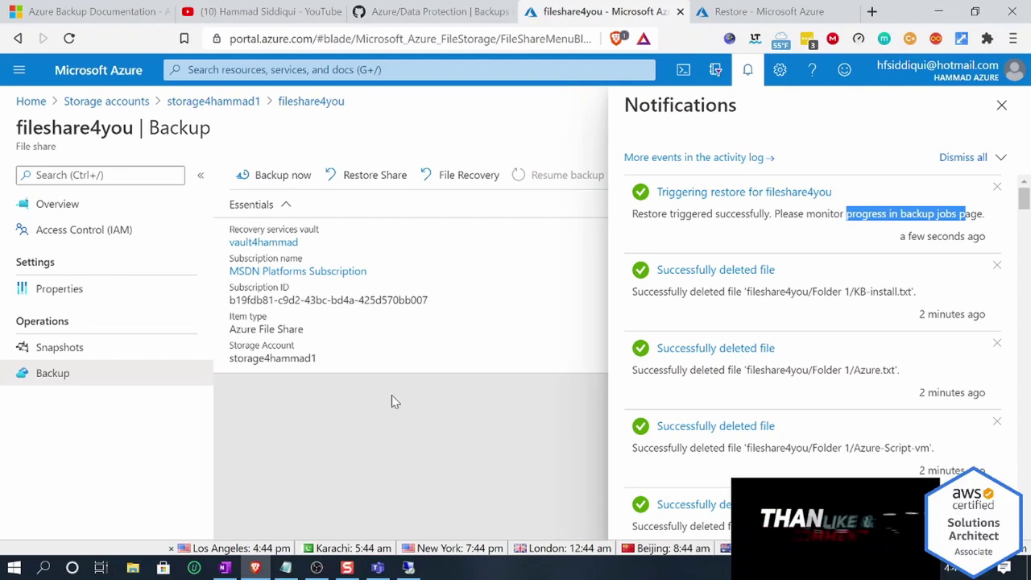
click(295, 103)
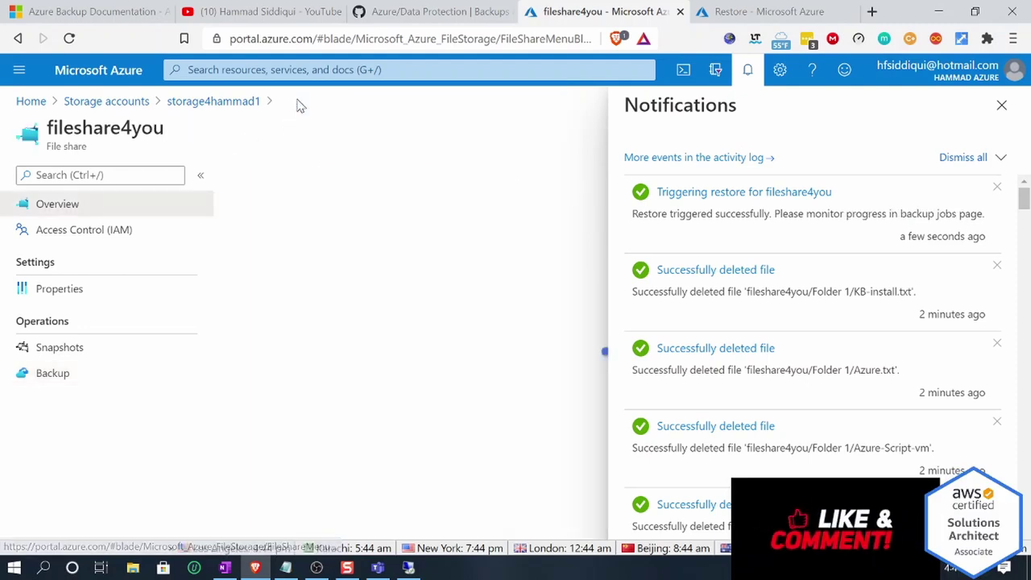
click(996, 118)
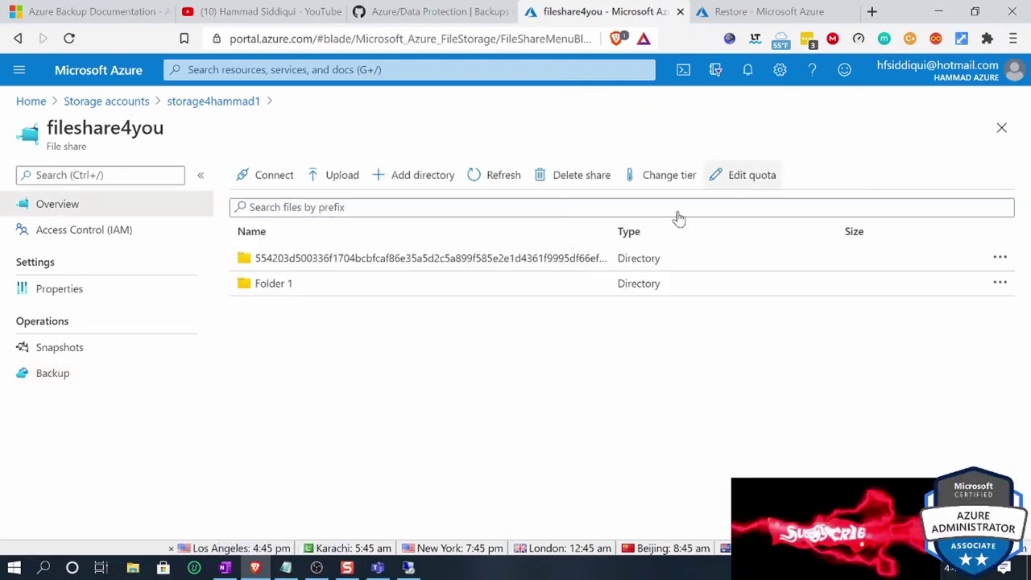
click(443, 259)
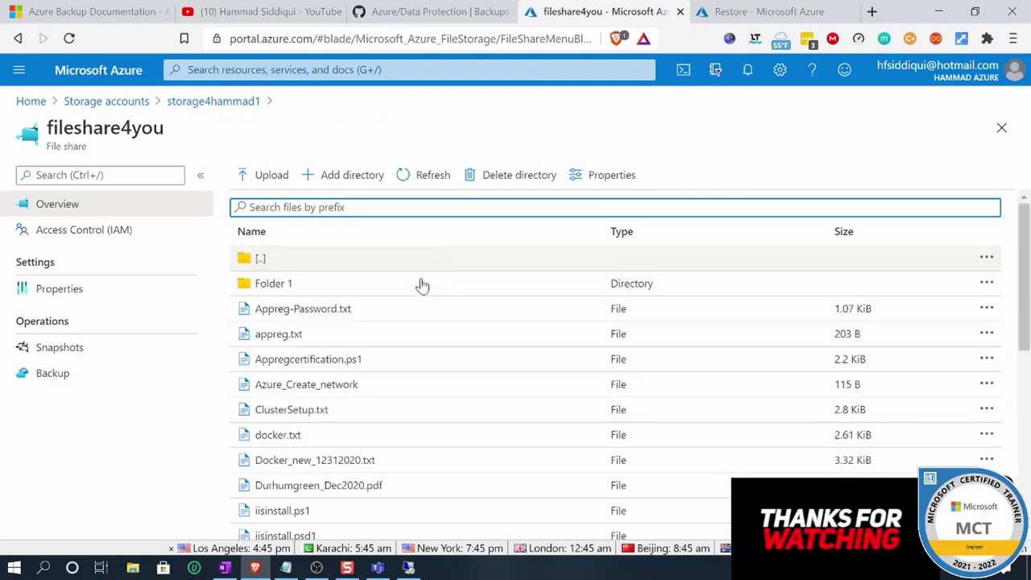
scroll(315, 322, down, 5)
scroll(327, 342, up, 10)
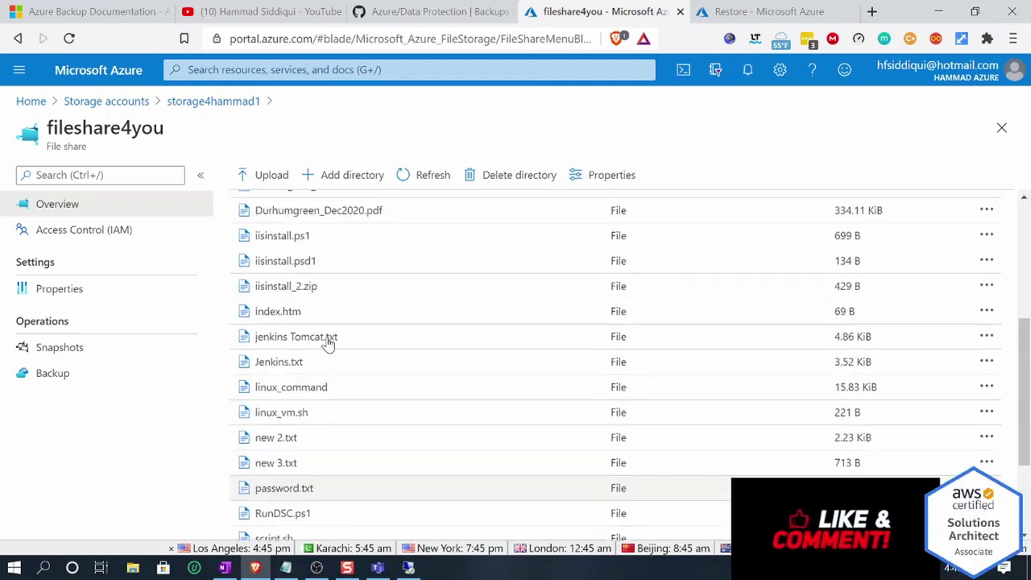
click(290, 285)
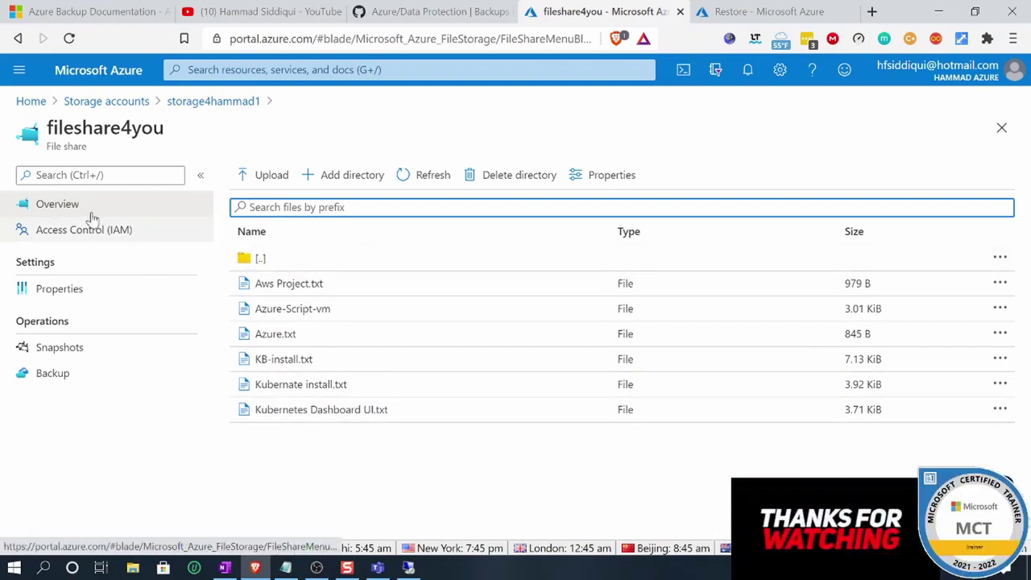
Step: Go back to the storage account's File shares list and return the vault tab to its Backup Jobs list
click(199, 104)
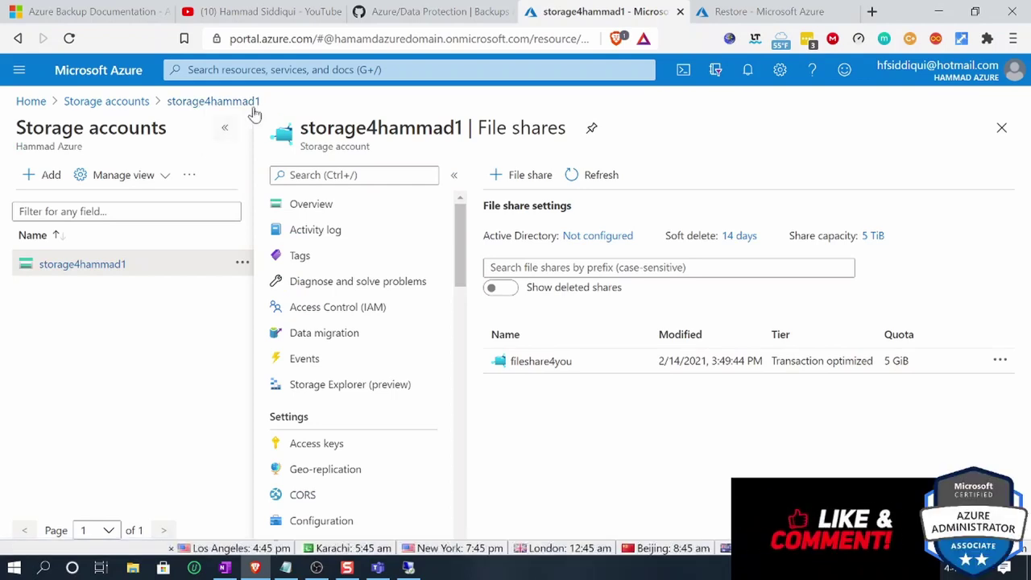
click(716, 12)
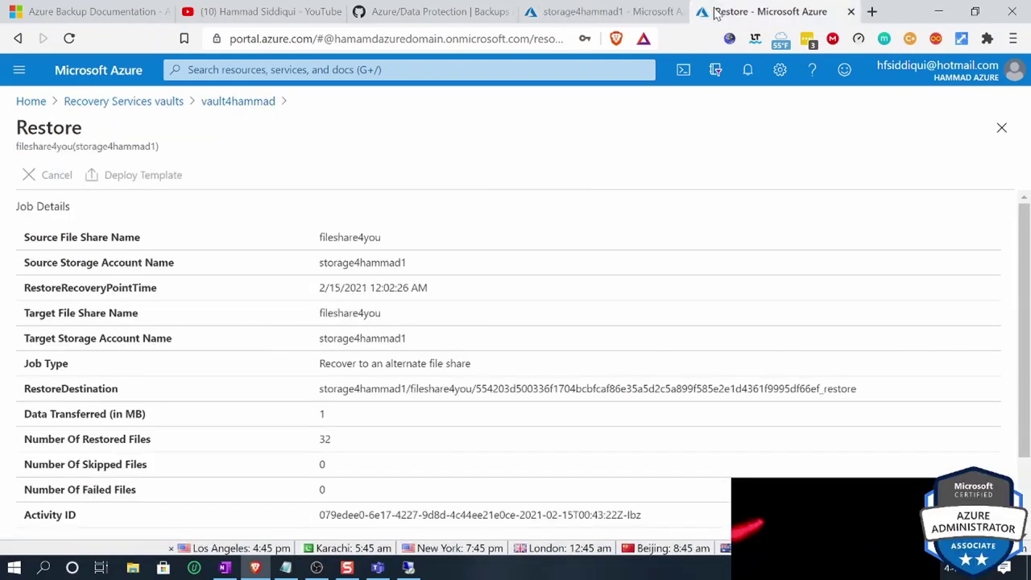
click(230, 105)
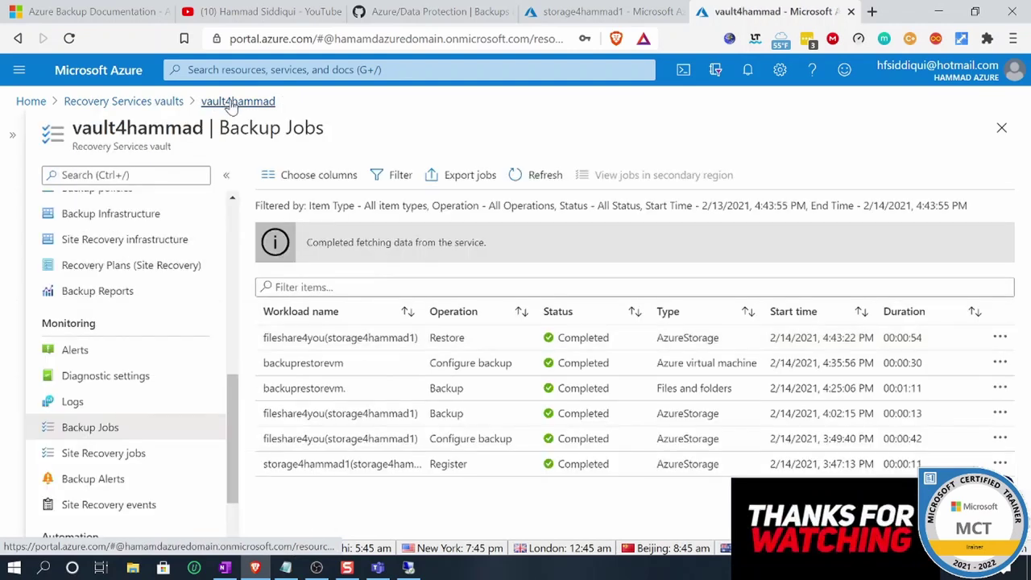
Step: Open the backup page of fileshare4you and start a File Recovery from the 2/14/2021, 4:02:25 PM restore point
click(577, 12)
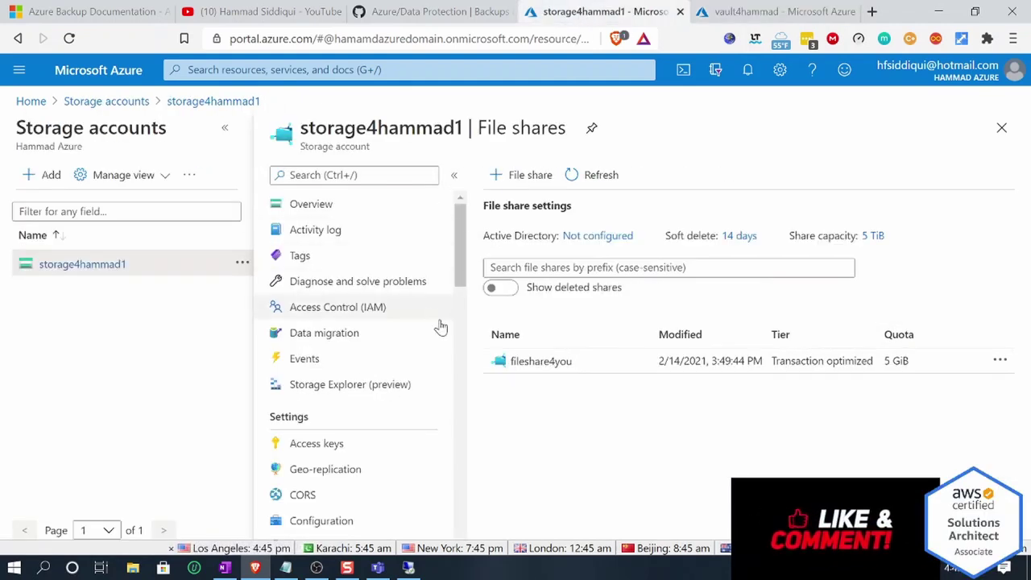
click(225, 129)
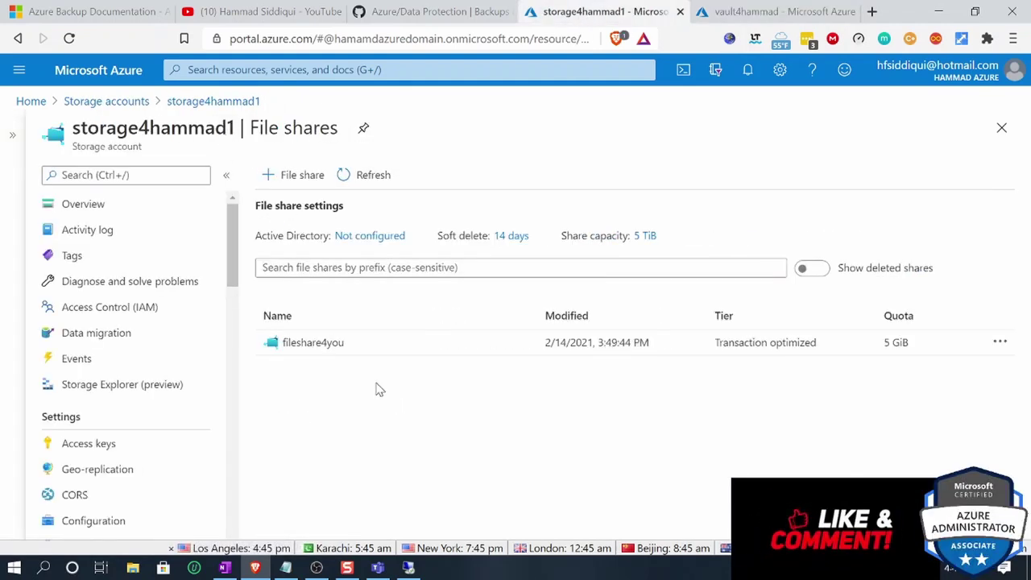
click(322, 342)
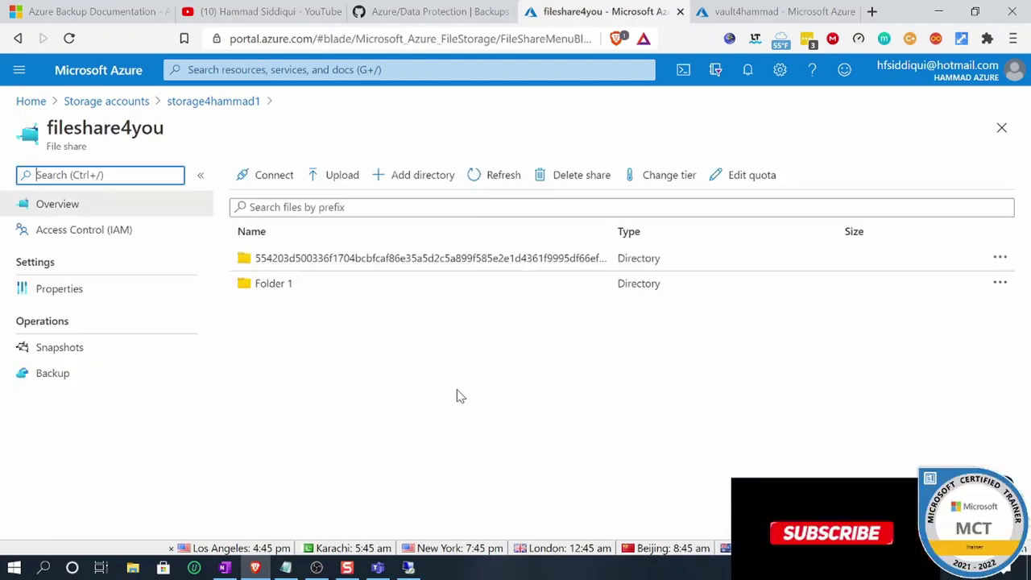
click(56, 375)
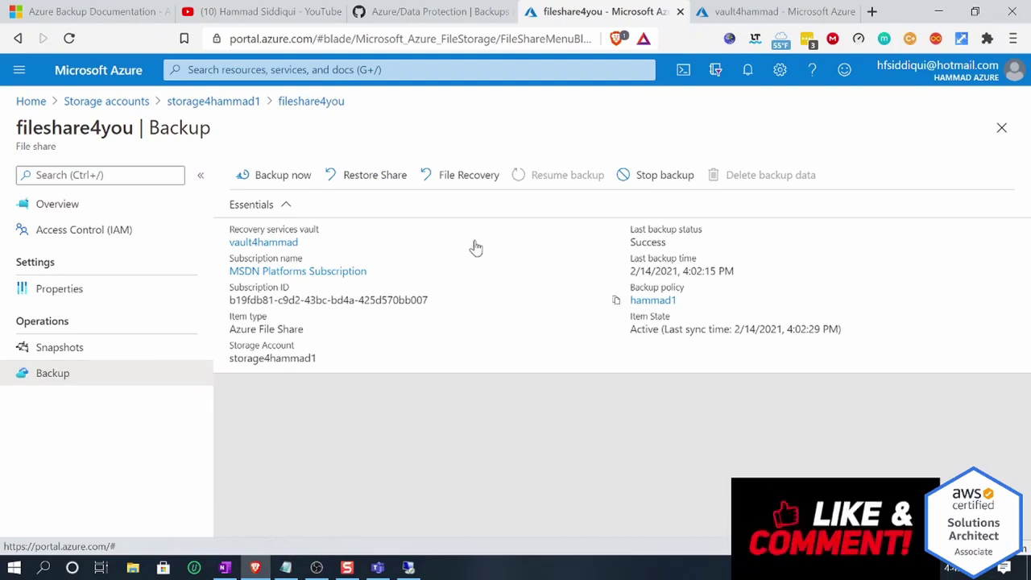
click(470, 177)
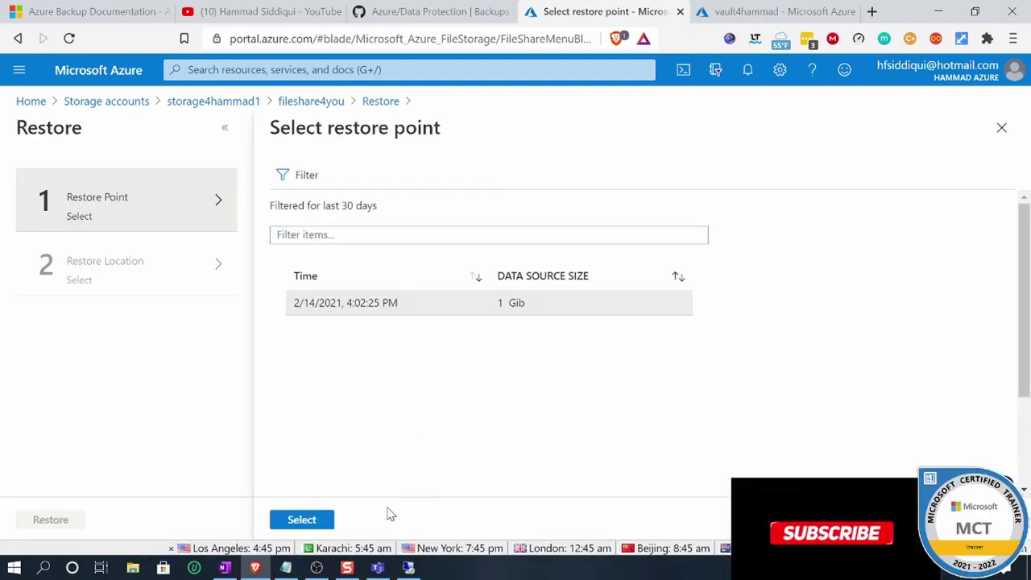
click(303, 519)
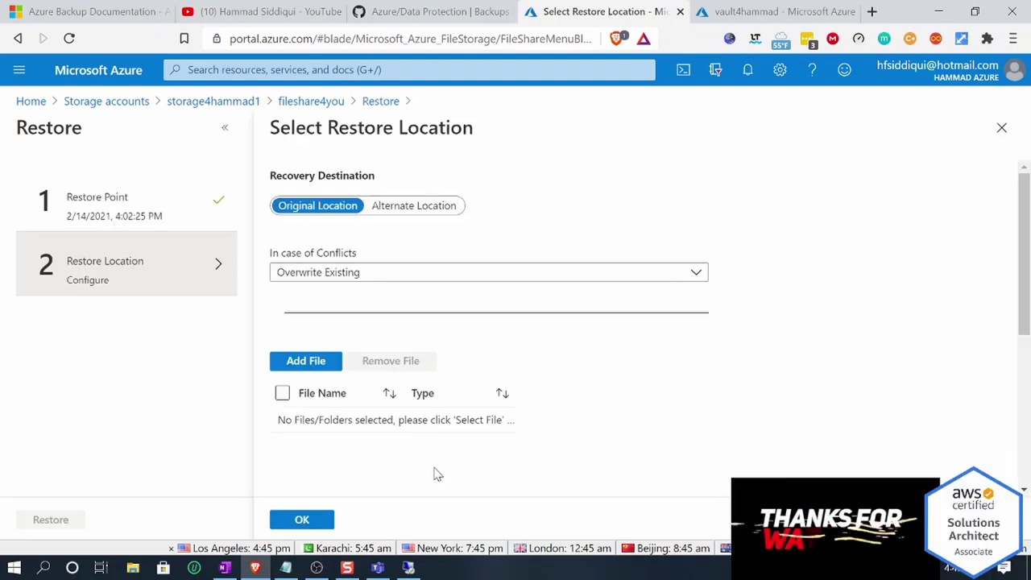
Step: Set the recovery destination to Original Location and add Folder 1 from the share snapshot to the recovery list
click(409, 207)
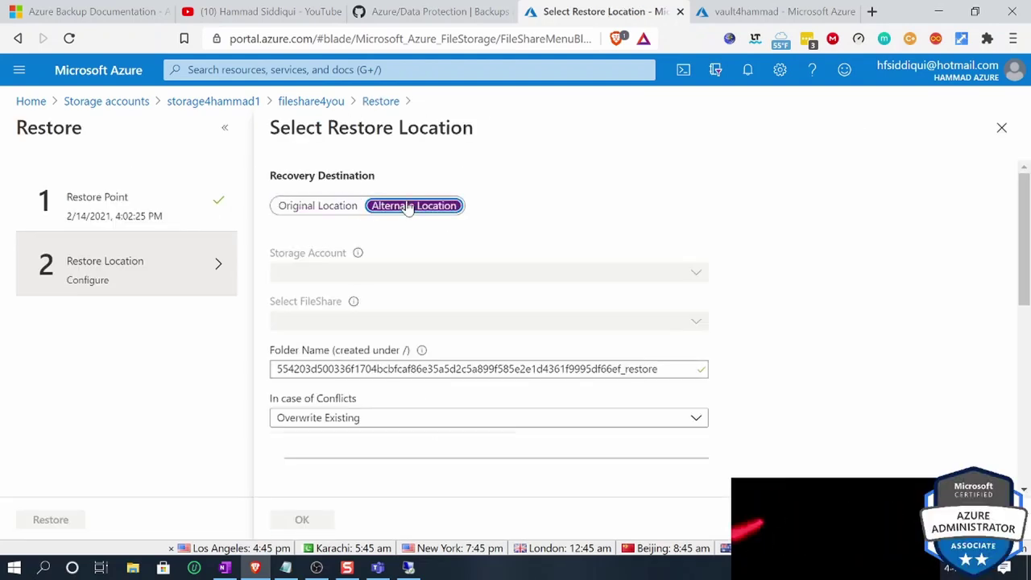
click(315, 207)
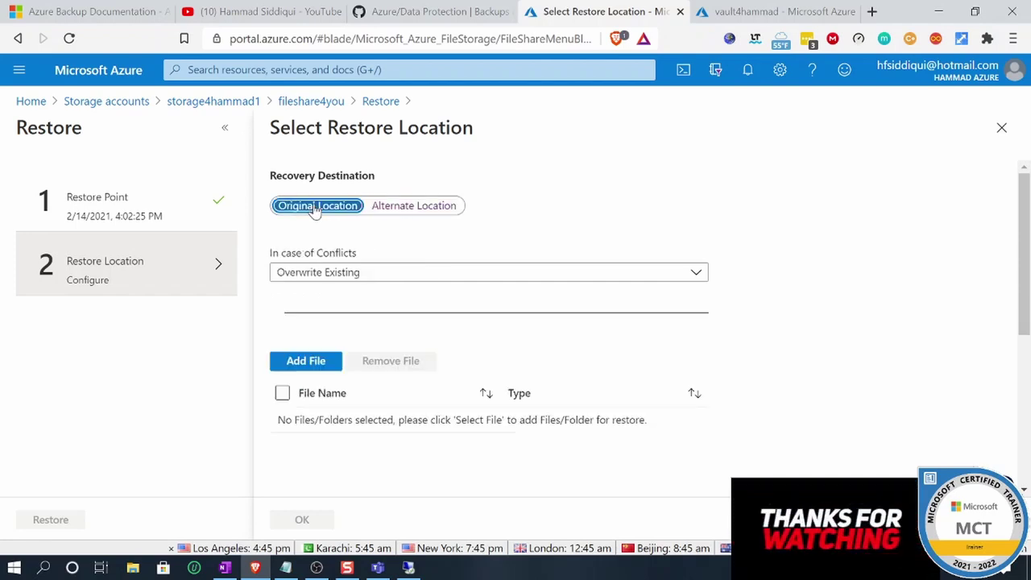
click(320, 364)
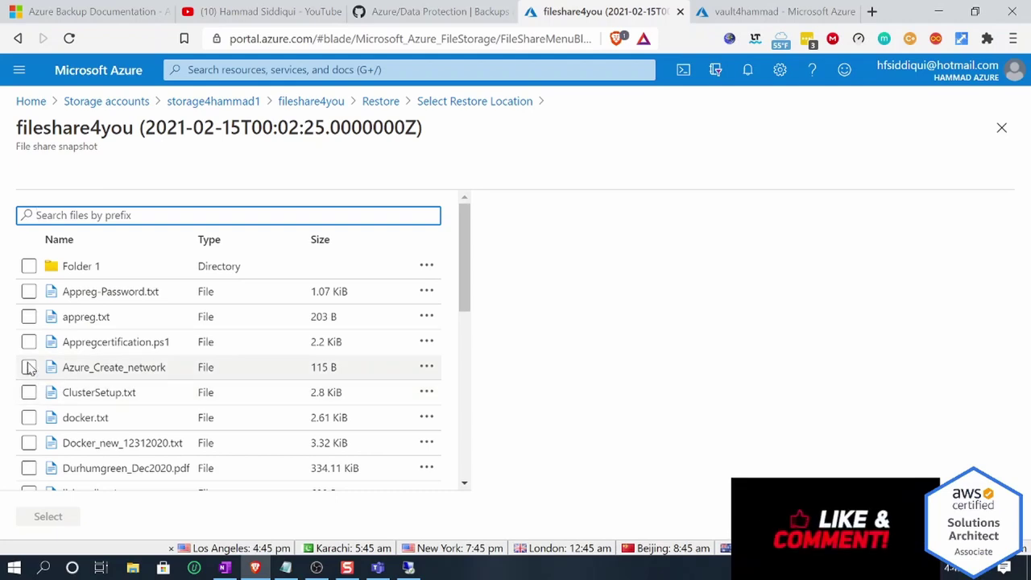
click(29, 292)
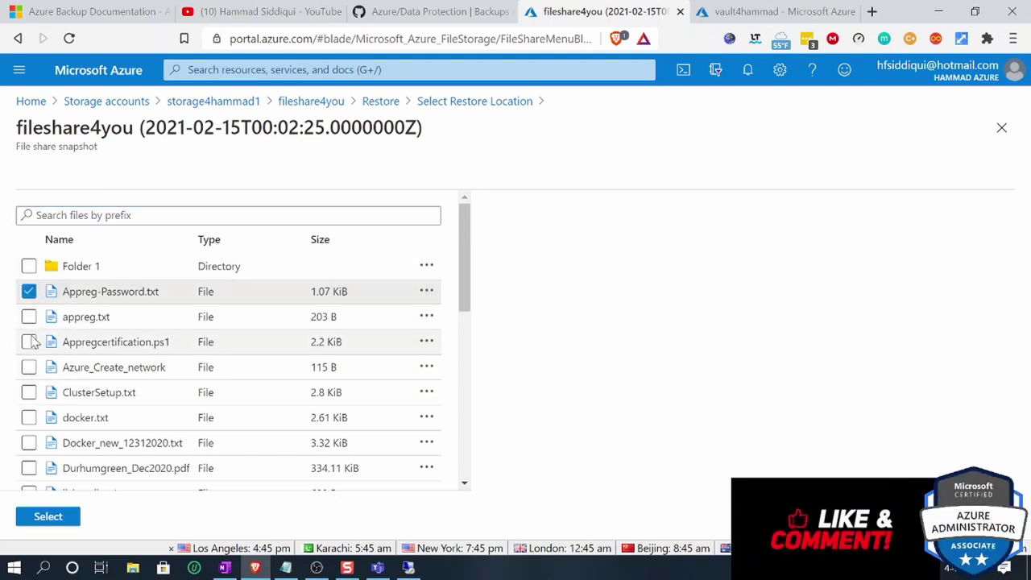
click(28, 342)
click(29, 392)
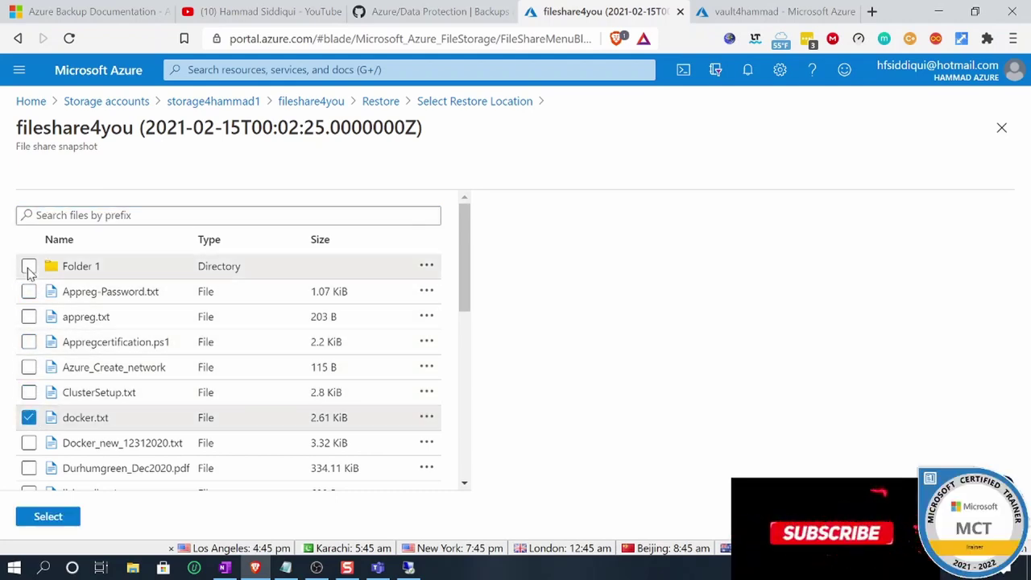
click(29, 266)
click(28, 291)
click(28, 266)
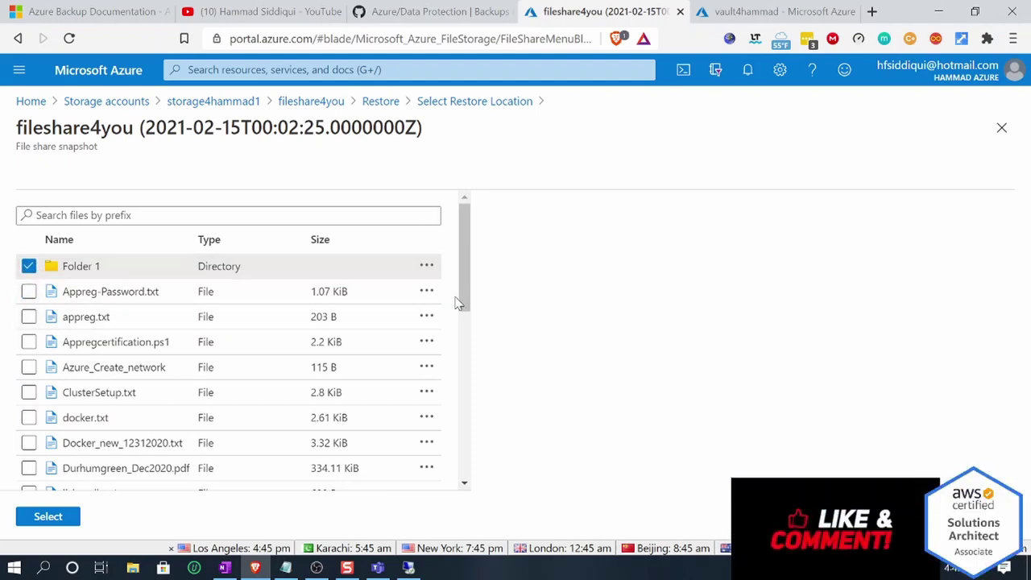
drag(465, 299, 480, 476)
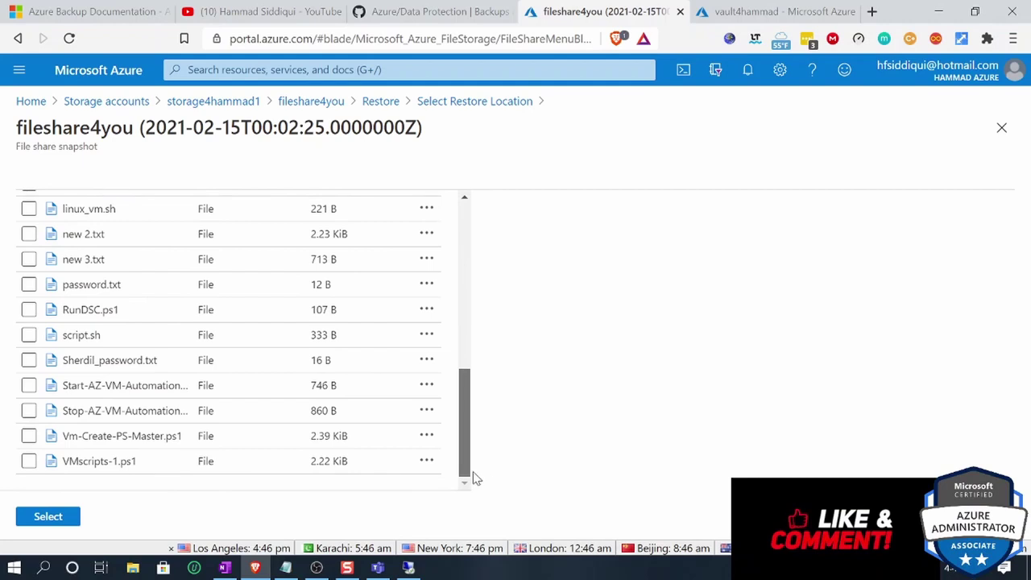
click(48, 516)
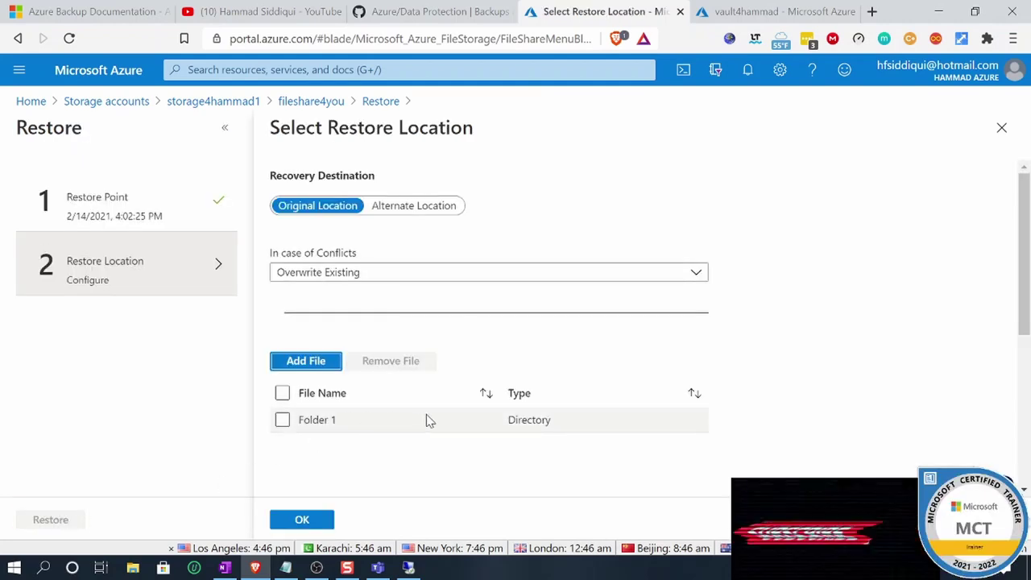
Step: Add Appreg-Password.txt to the recovery list, accept the restore location and trigger the restore
click(310, 366)
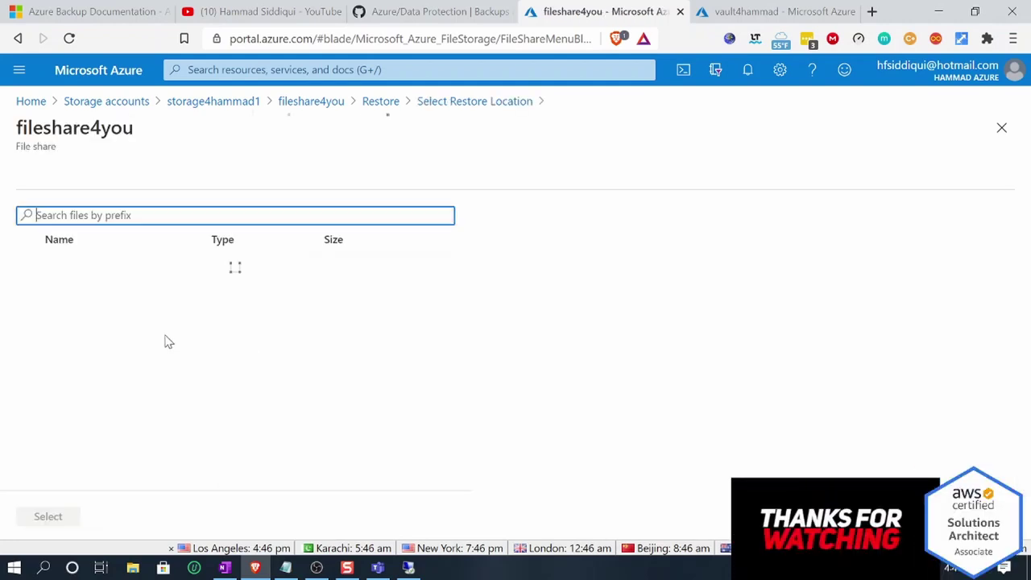
click(29, 291)
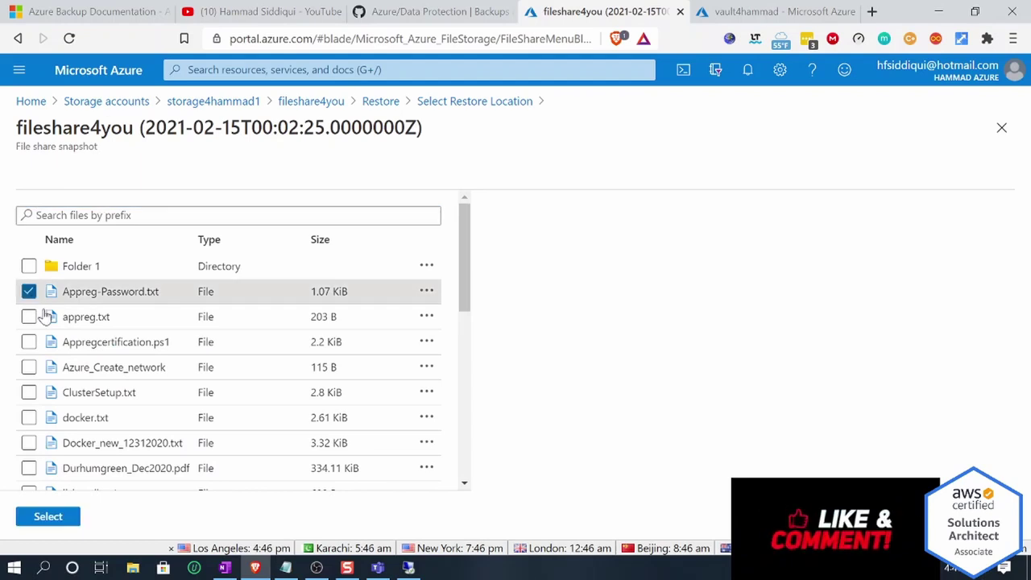
click(47, 516)
click(301, 520)
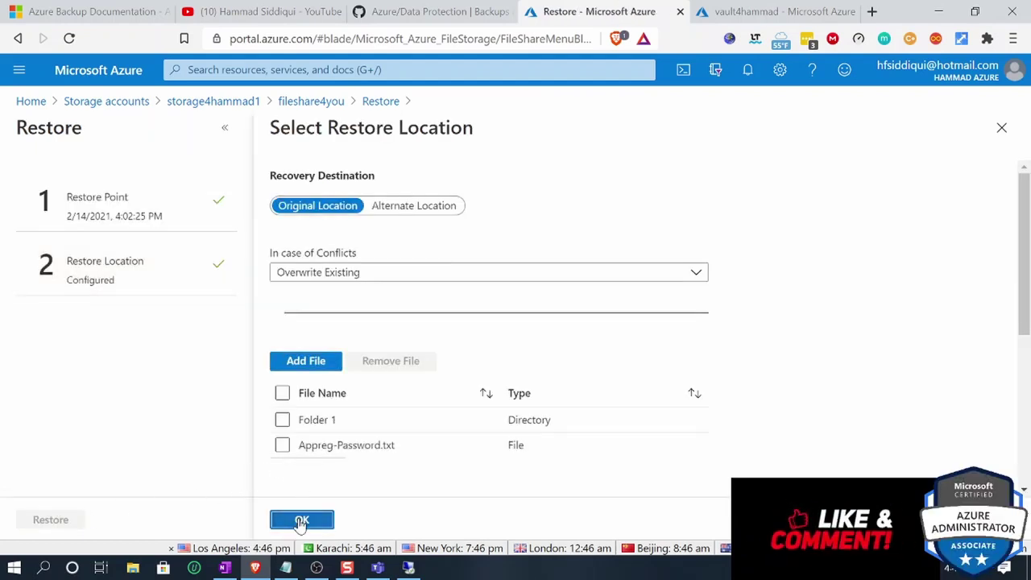
click(34, 523)
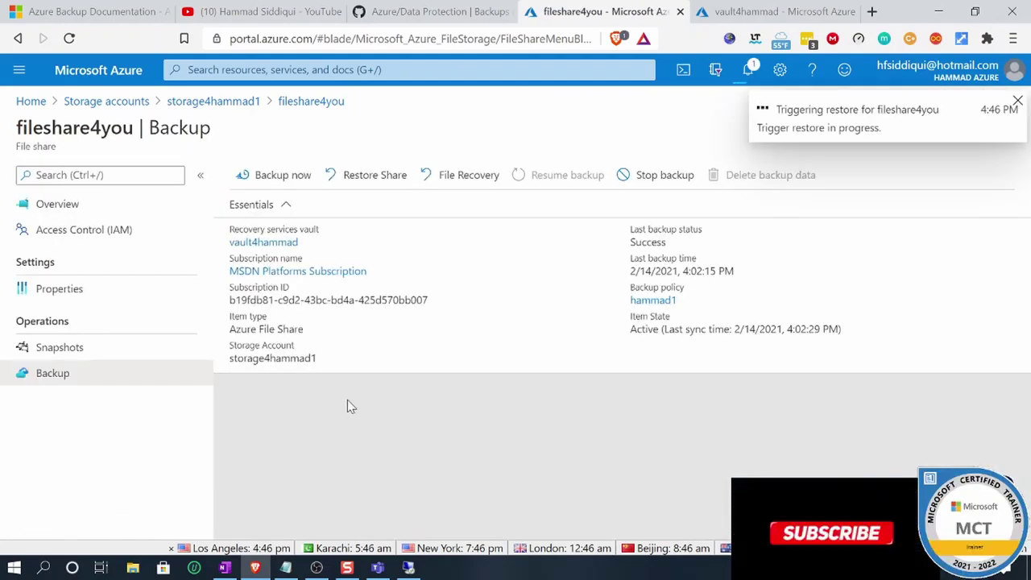
Step: Look for the new fileshare4you restore job in the vault's Backup Jobs list and check the restore notification in the share's tab
click(773, 11)
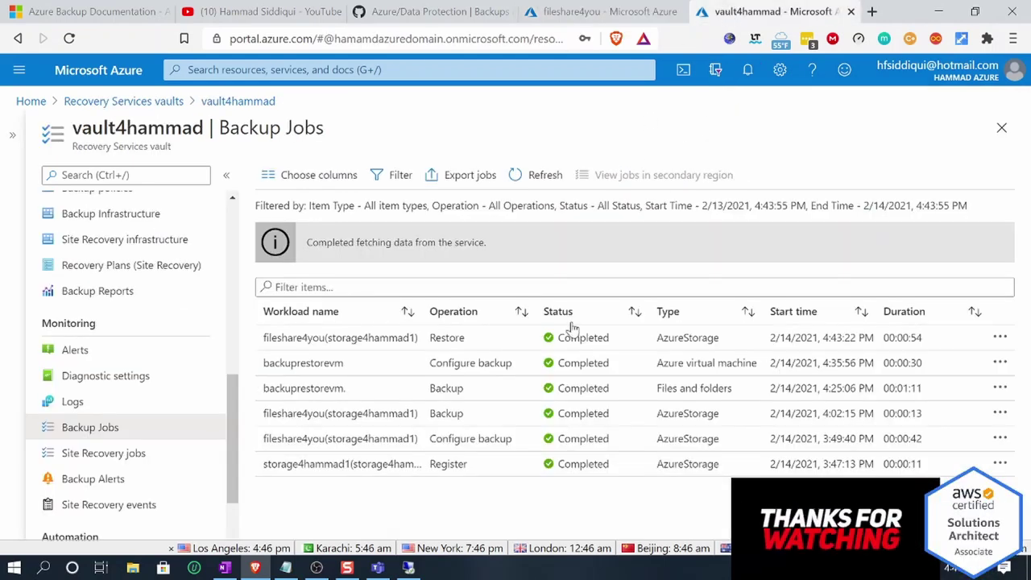
click(541, 178)
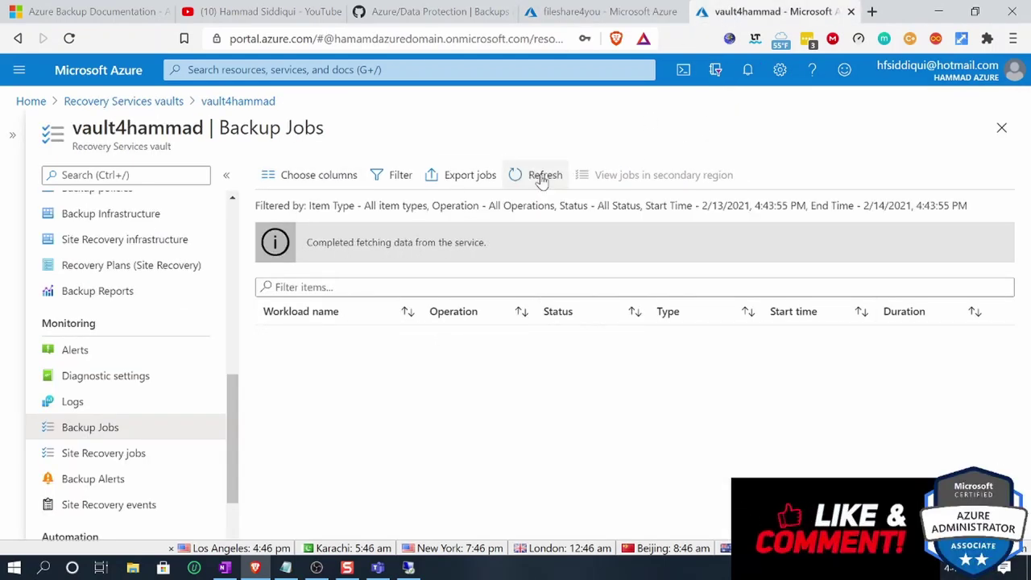
click(539, 176)
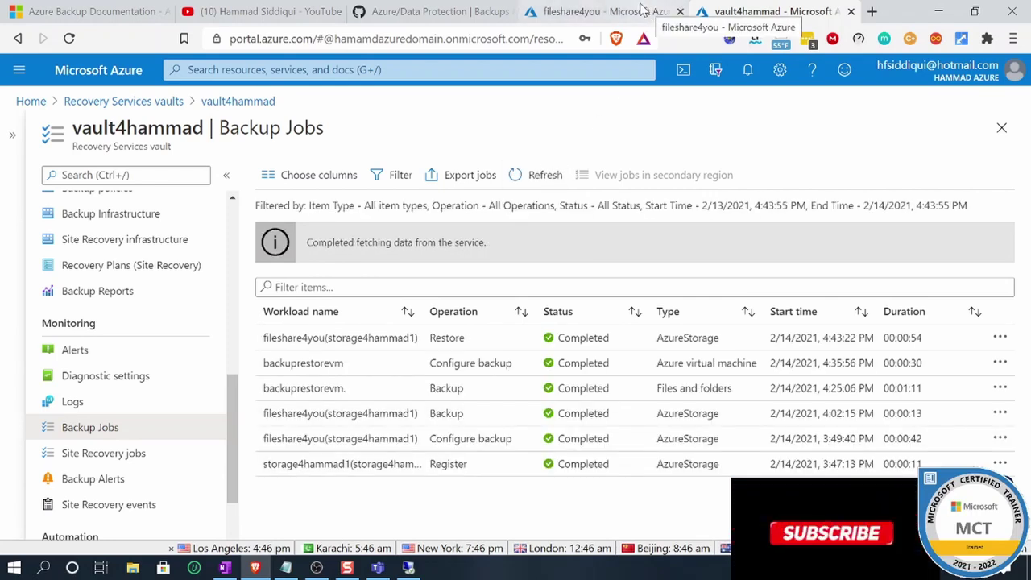
click(555, 11)
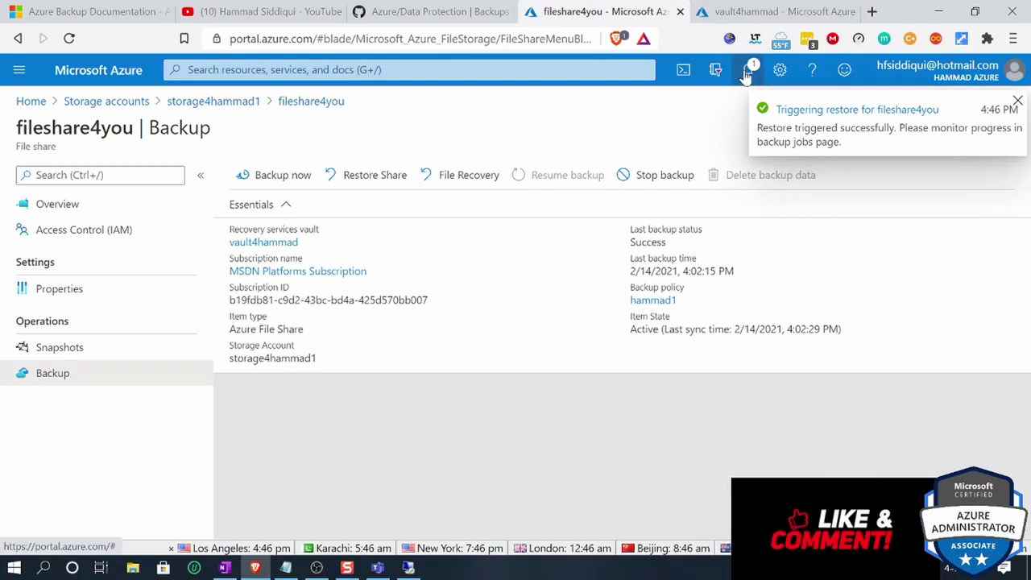
click(792, 12)
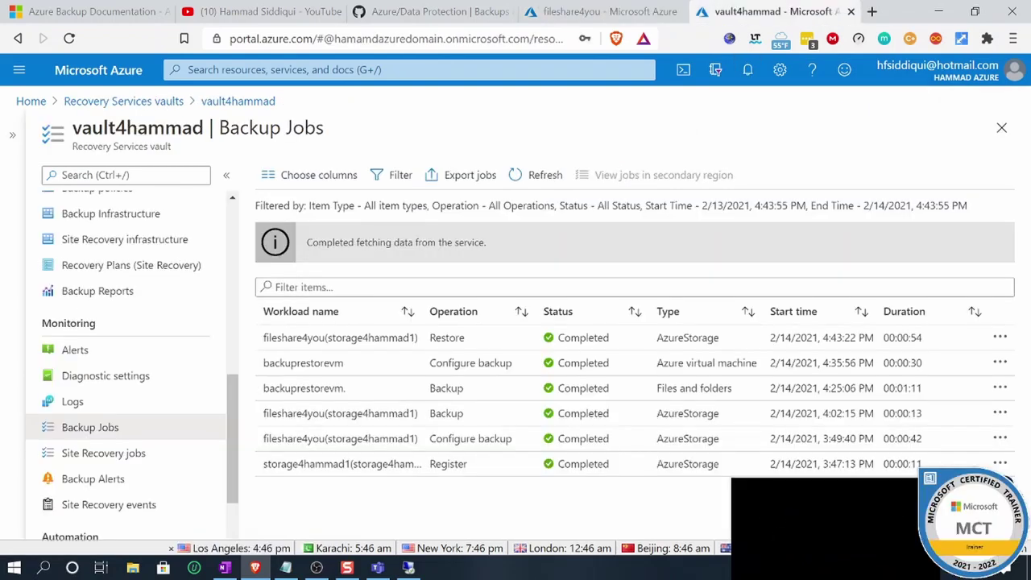
click(544, 184)
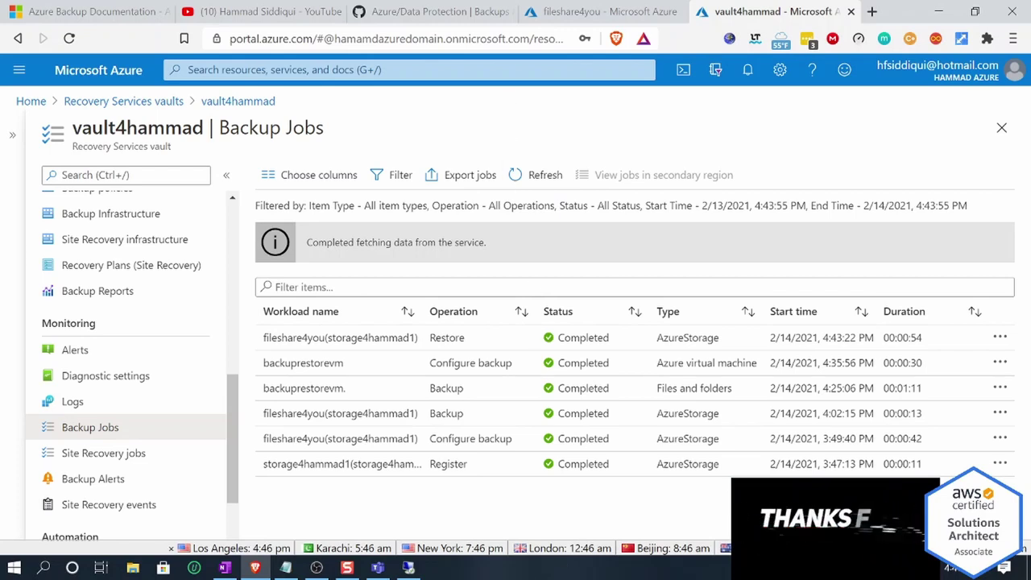
click(600, 13)
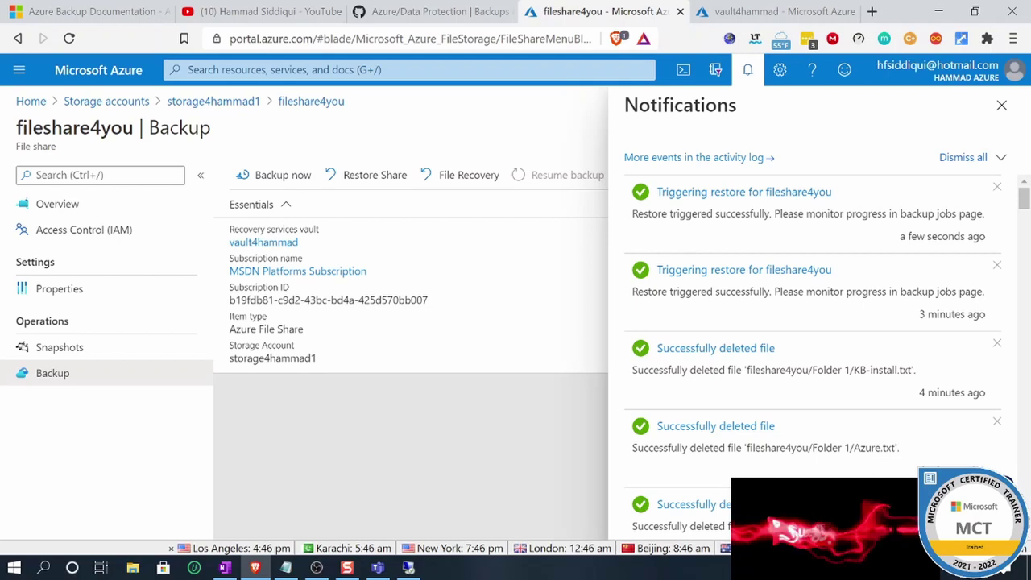
drag(984, 215, 905, 214)
click(779, 10)
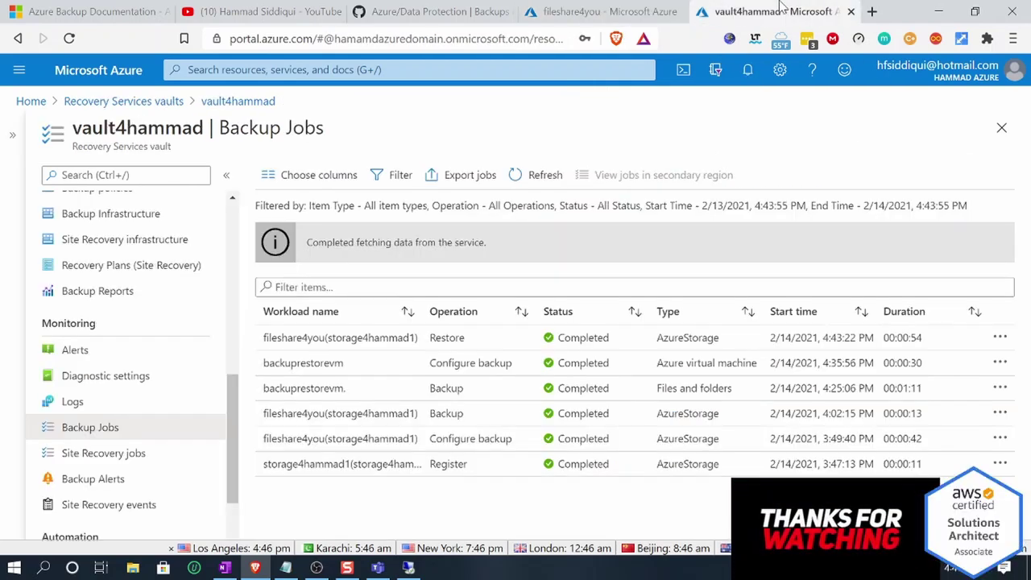
click(538, 174)
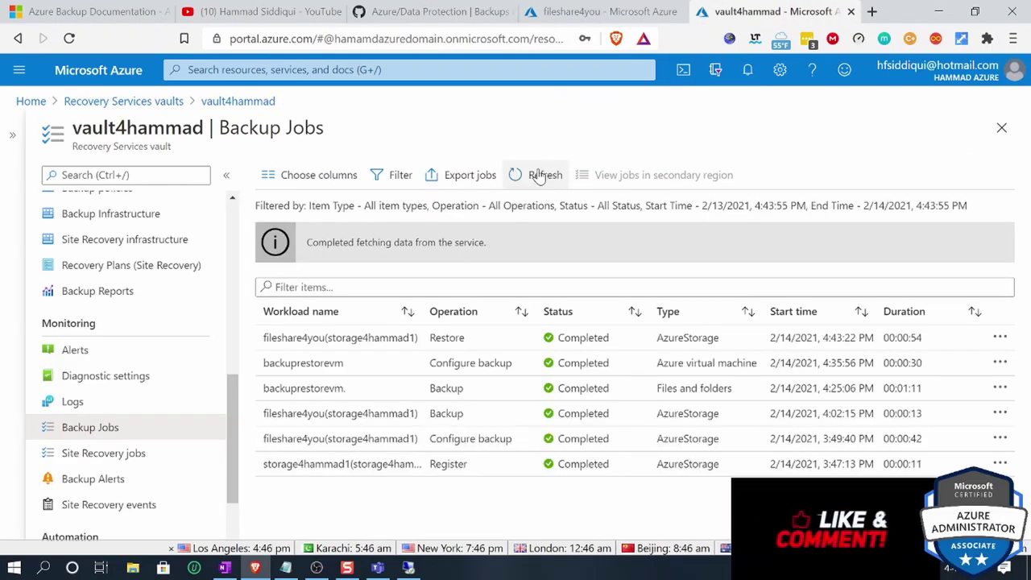
click(538, 174)
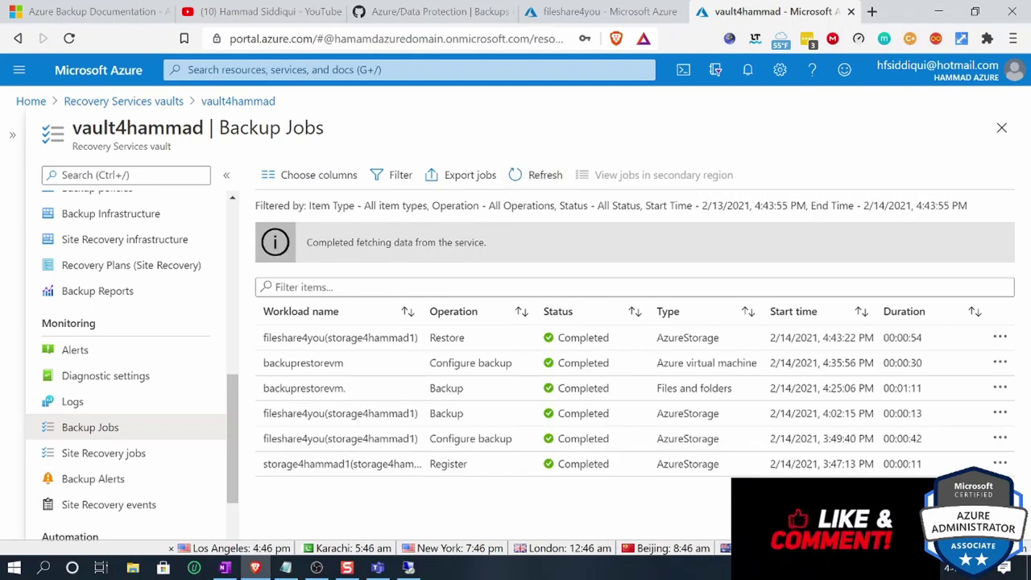
Step: Reopen the vault's Backup Jobs list and refresh it repeatedly to track the new fileshare4you restore job's status
click(72, 404)
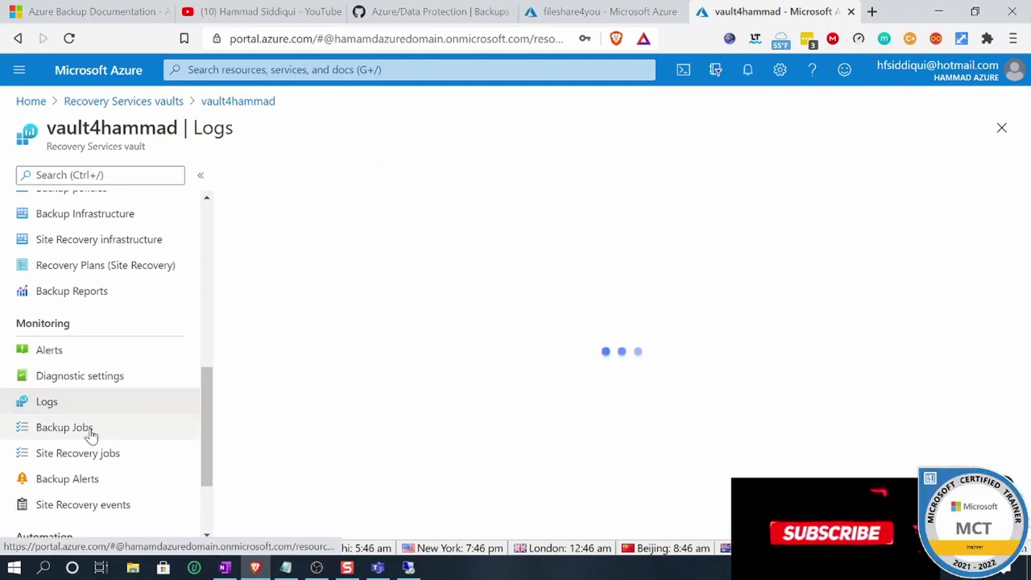
click(91, 435)
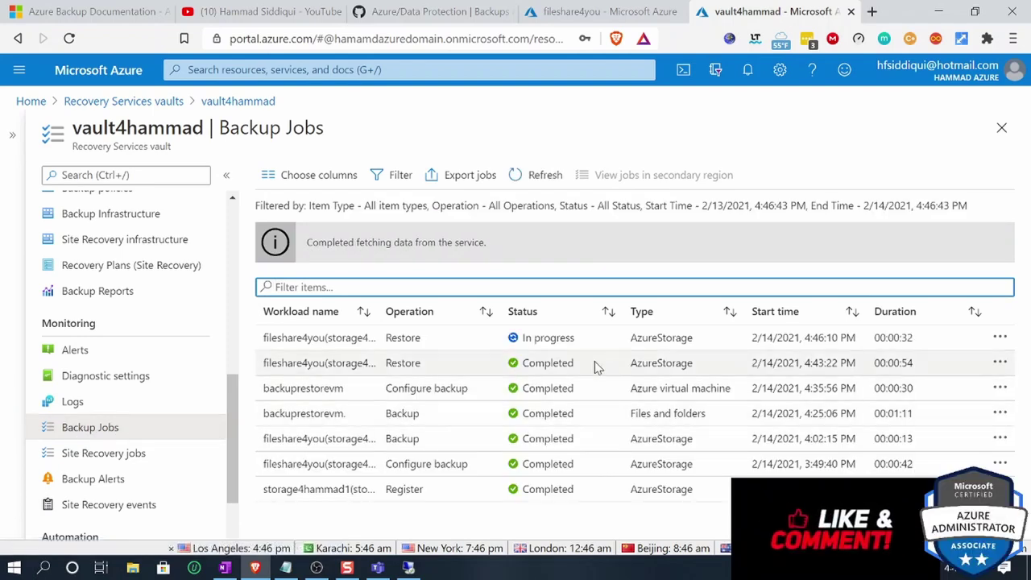
click(514, 174)
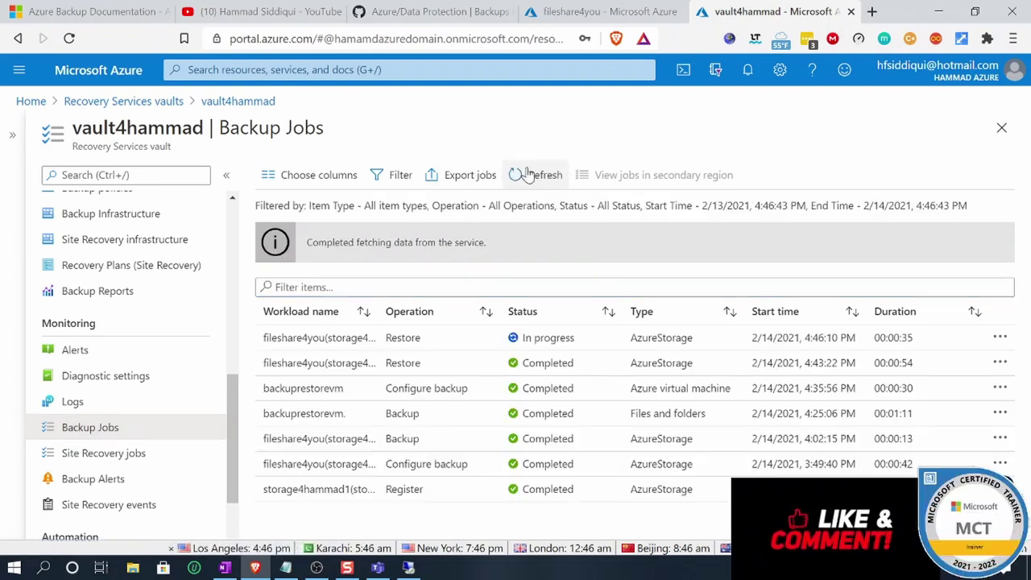
click(525, 174)
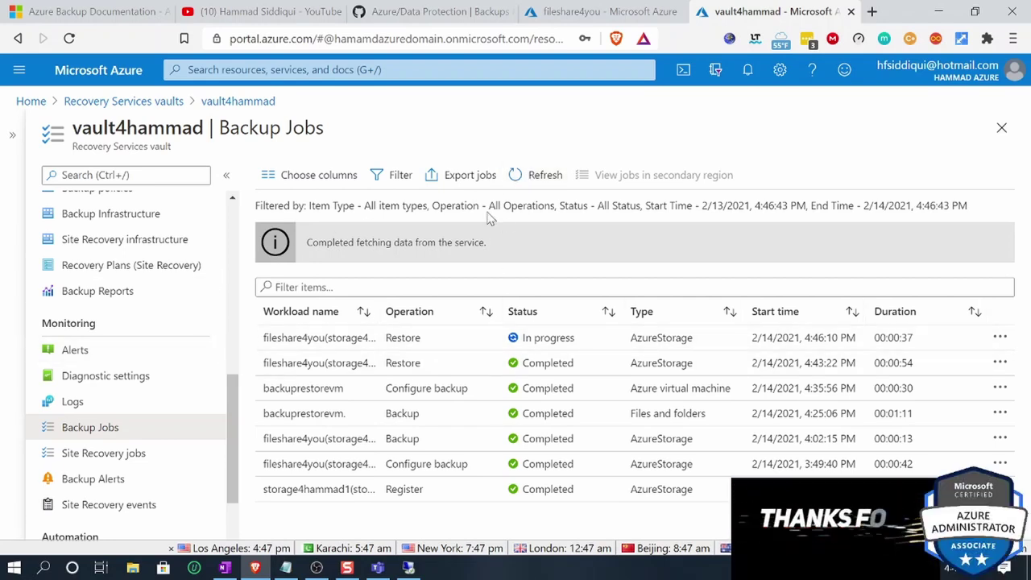
click(543, 177)
click(543, 177)
click(543, 177)
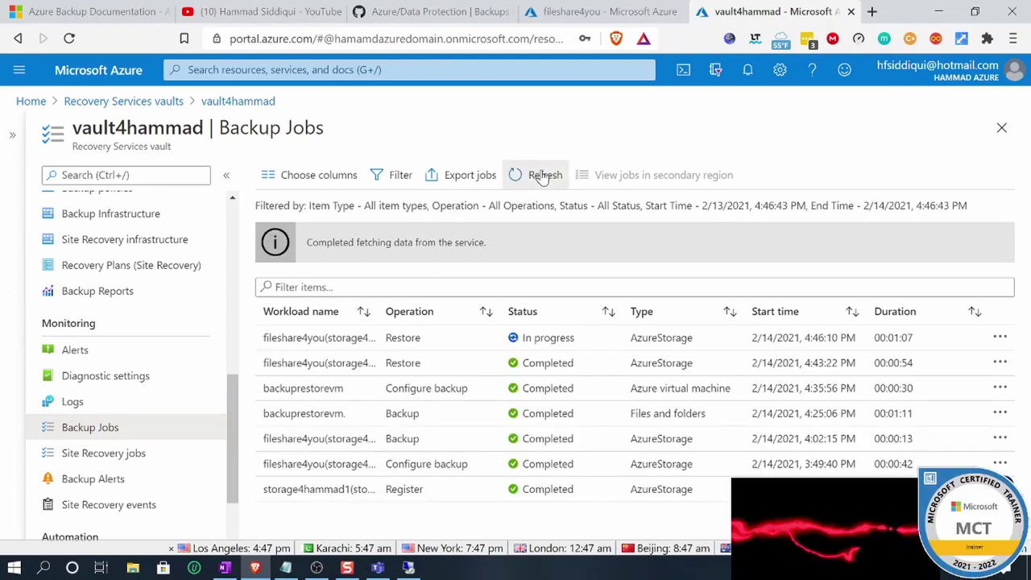
click(542, 177)
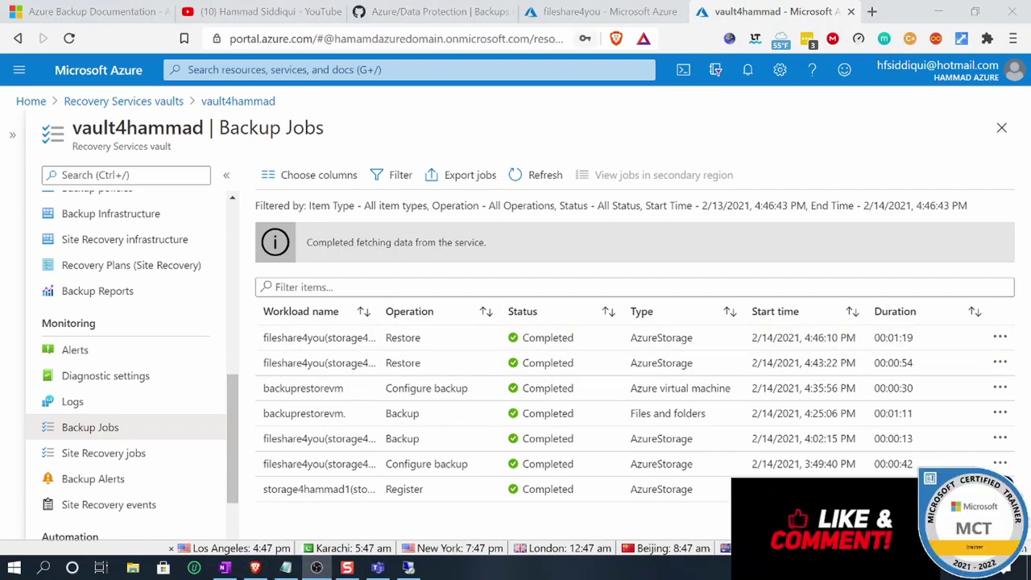
Step: Check the fileshare4you share's root and Folder 1 for the recovered files, and return to the storage account's file shares
click(563, 14)
click(999, 105)
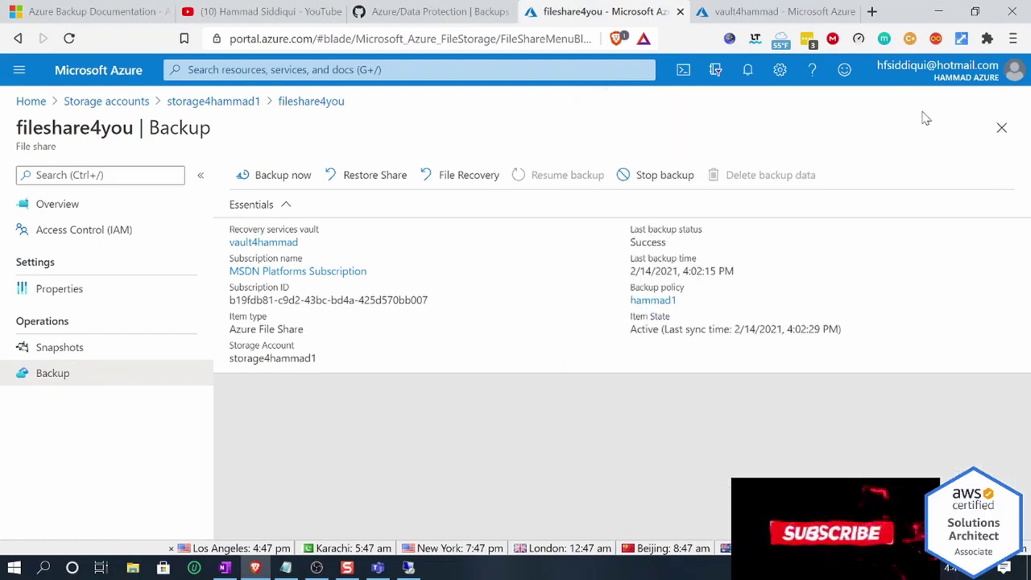
click(302, 103)
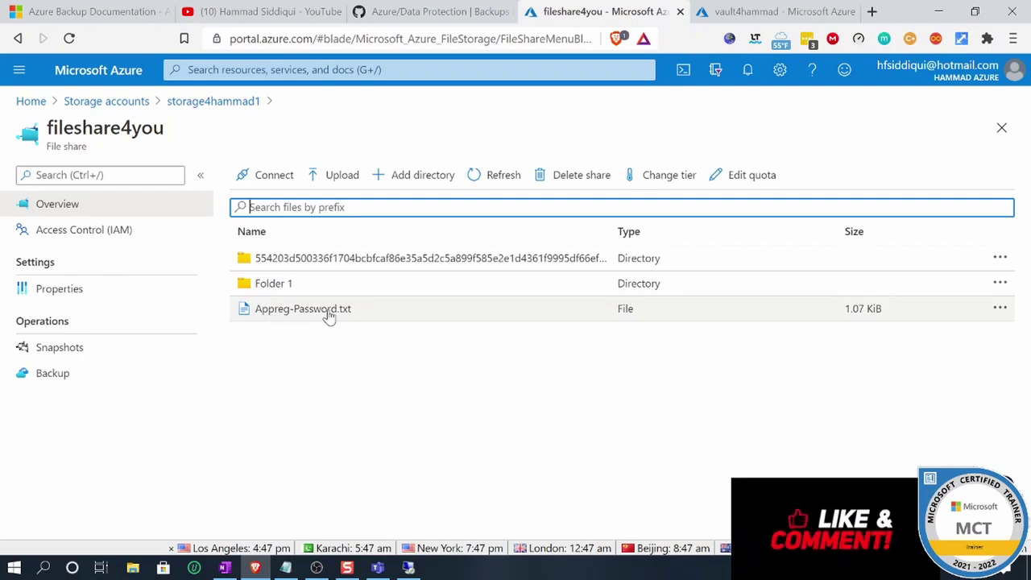
click(278, 283)
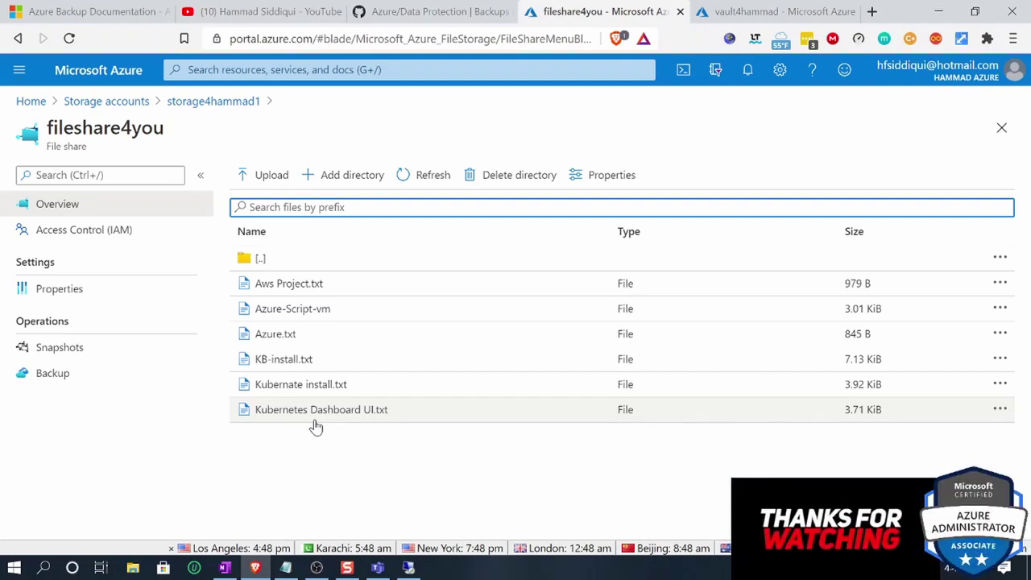
click(234, 103)
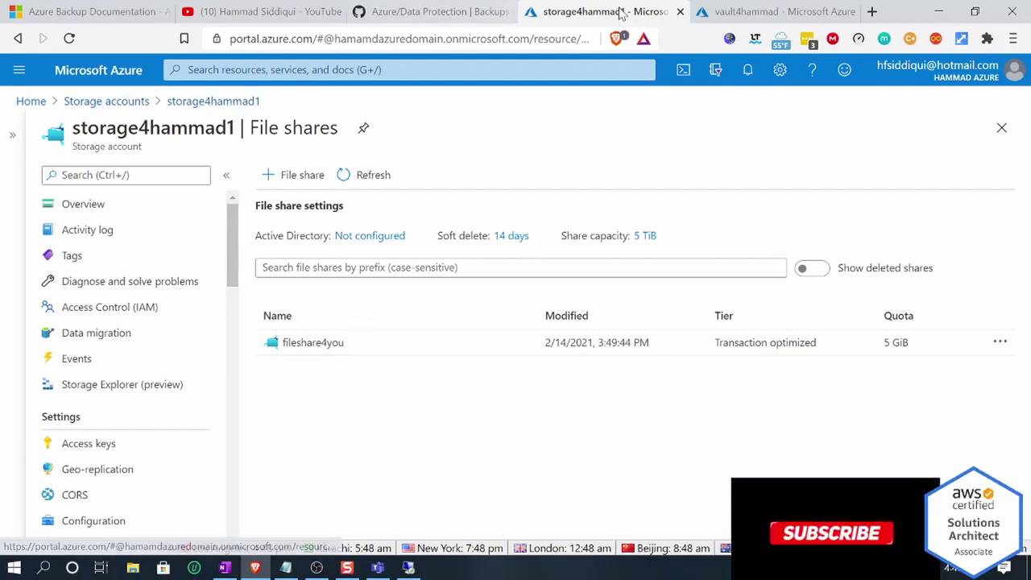
Step: Review the backuprestorevm backup item and its available actions under the vault's Azure Virtual Machine backup items
click(729, 12)
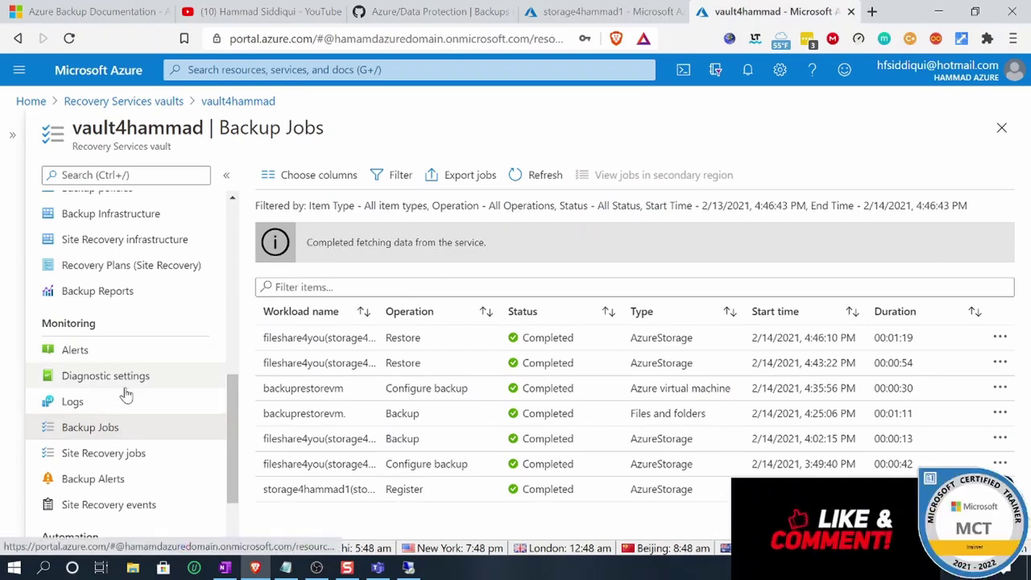
scroll(162, 458, up, 2)
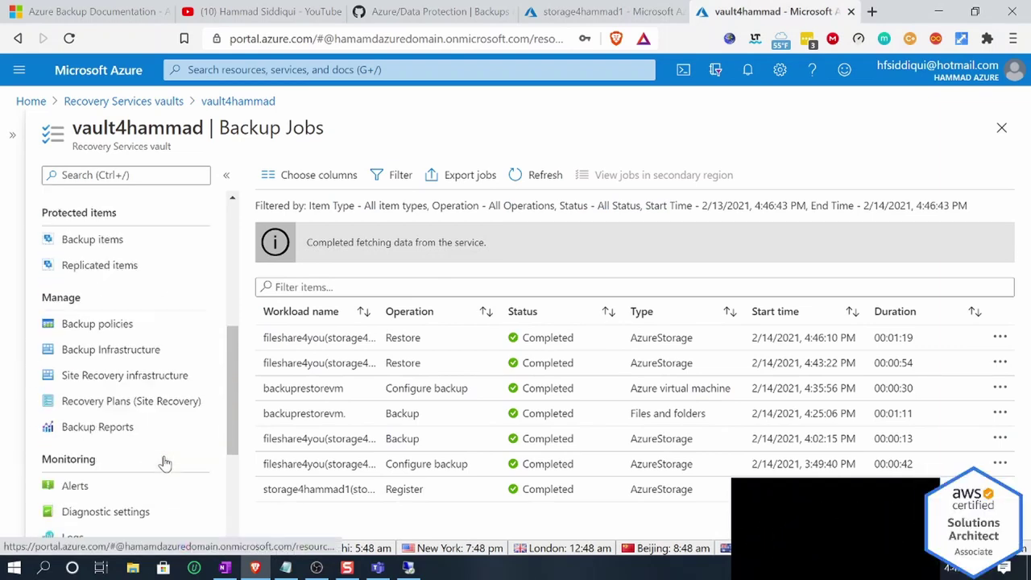
click(106, 270)
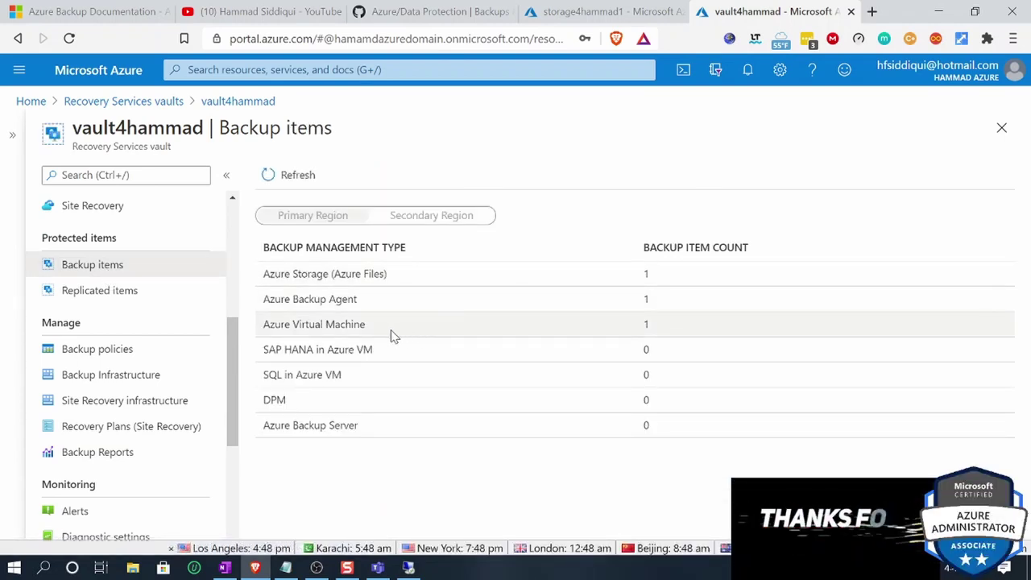
click(368, 325)
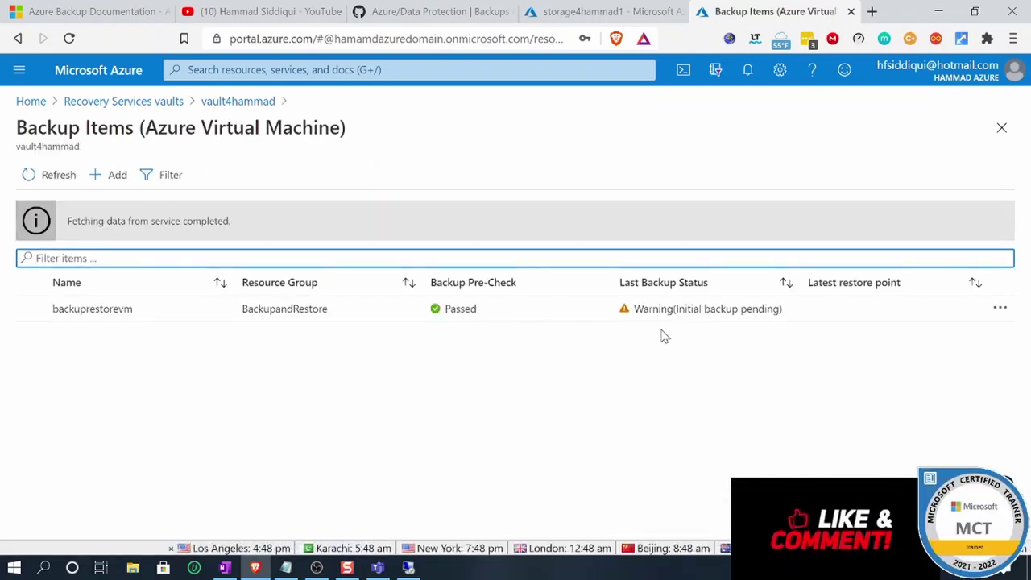
click(999, 309)
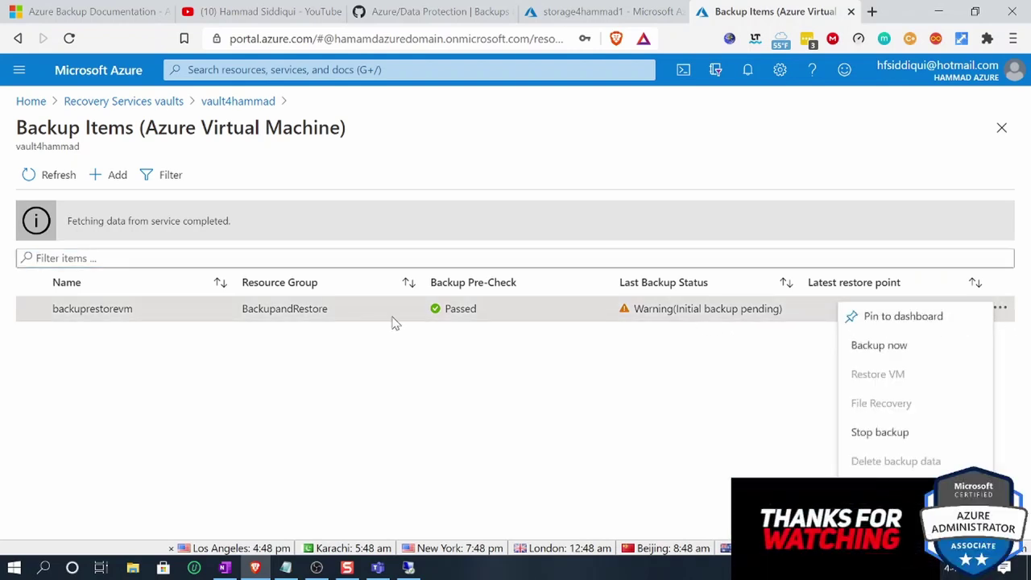
click(95, 308)
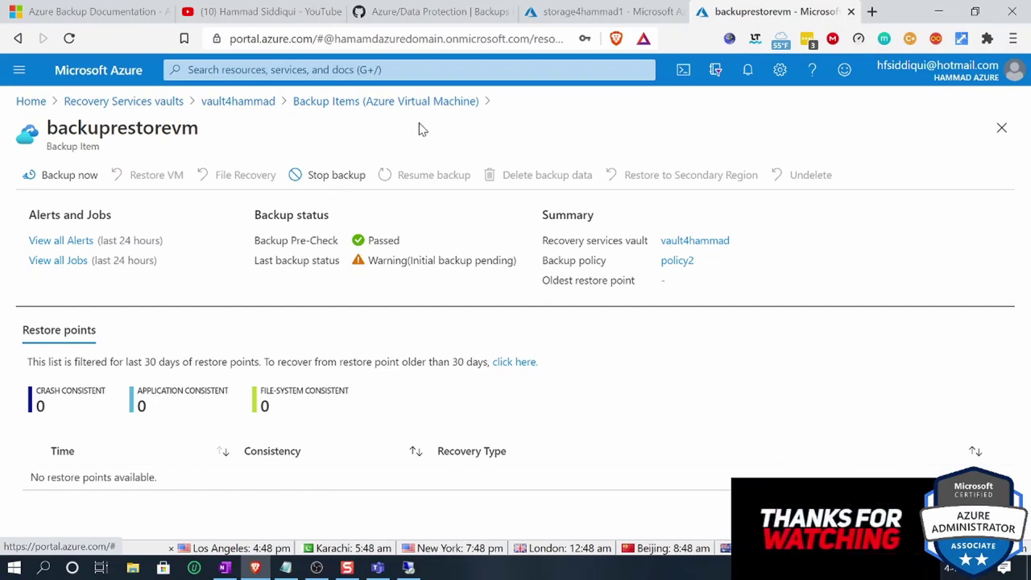
Step: Open policy2 in the vault's backup policies and examine its backup frequency and retention range
click(238, 101)
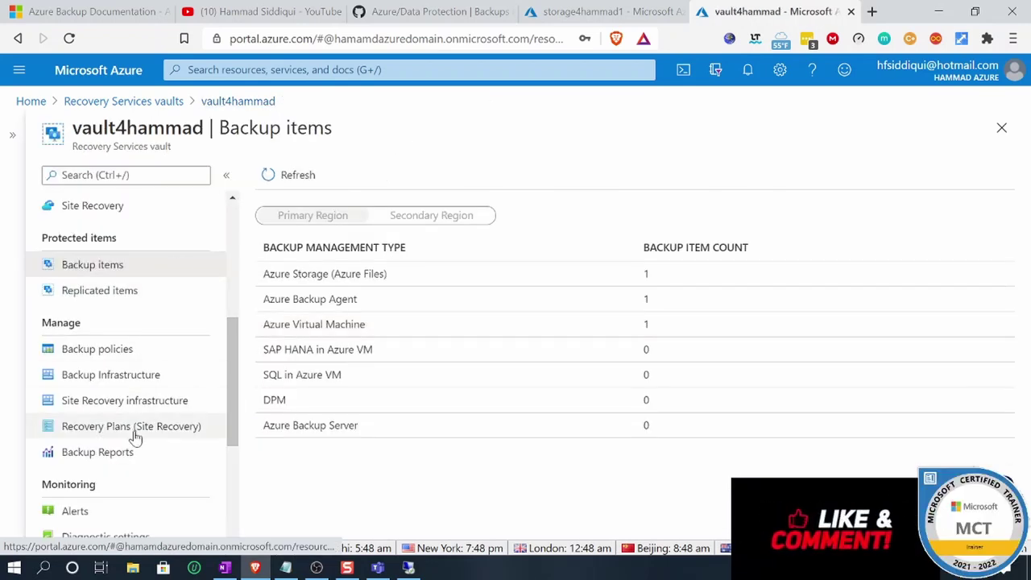
scroll(135, 435, down, 1)
scroll(135, 437, down, 4)
scroll(135, 363, up, 3)
click(100, 269)
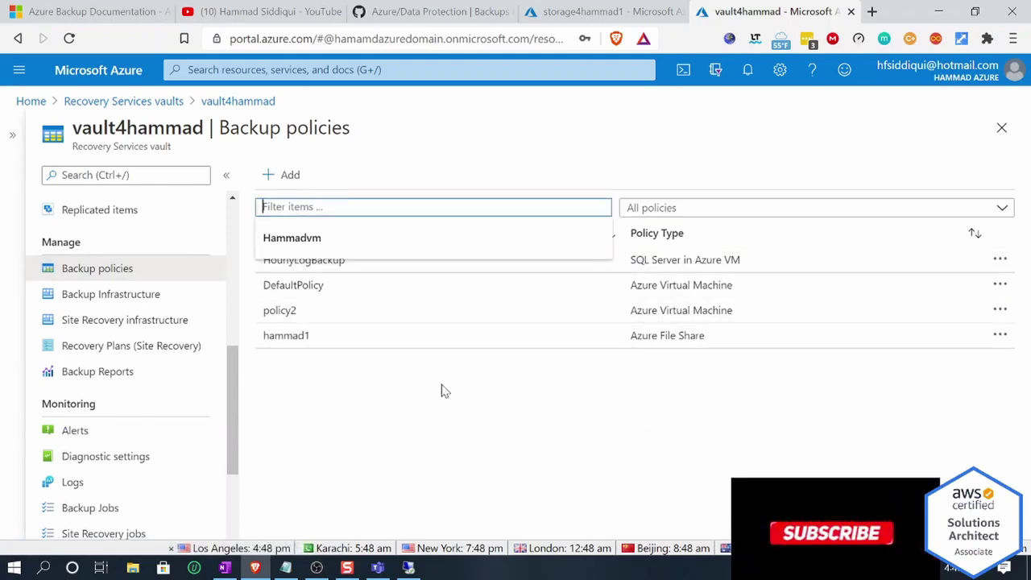
click(342, 361)
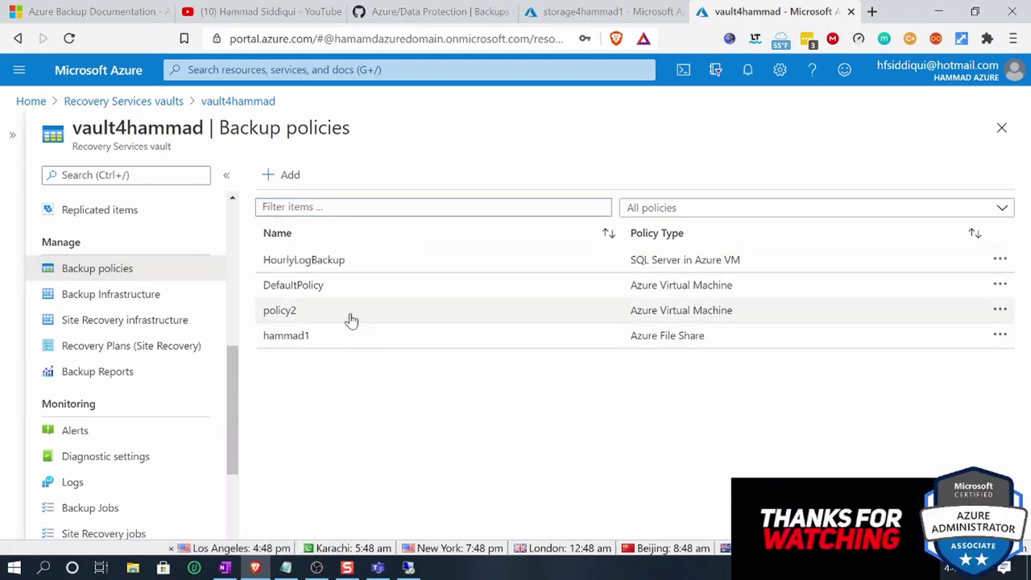
click(650, 314)
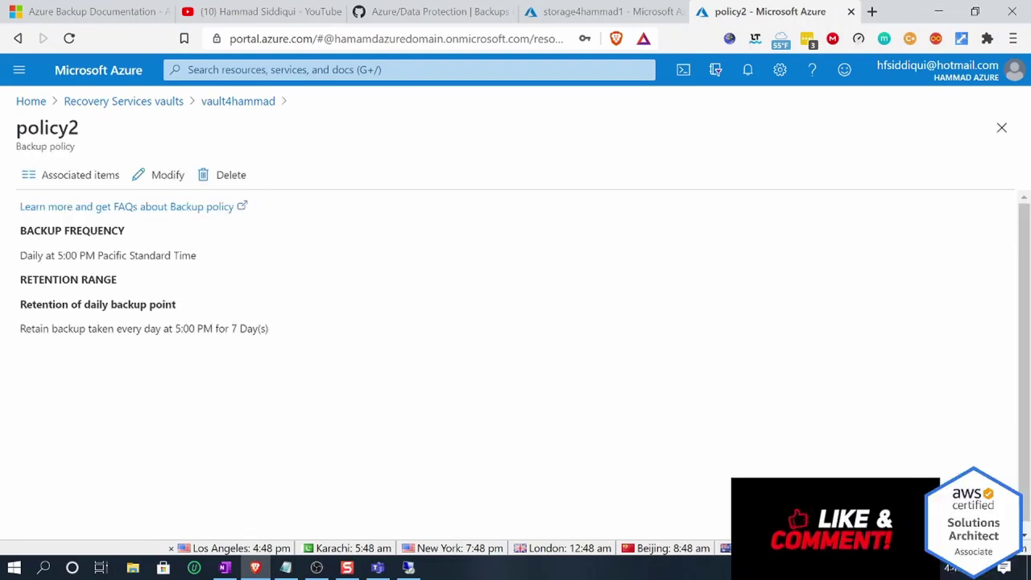
drag(20, 254, 256, 264)
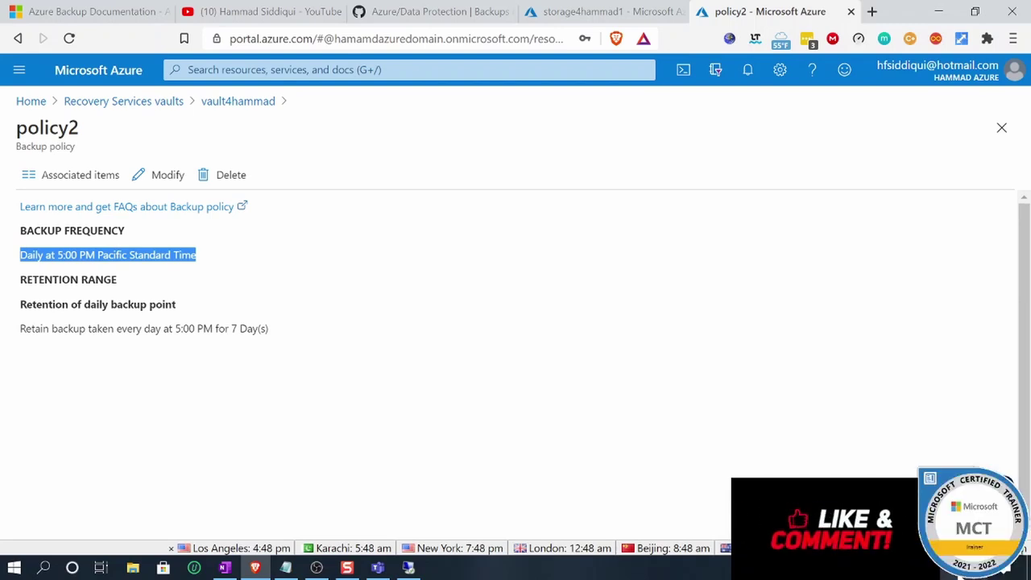
drag(20, 328, 330, 343)
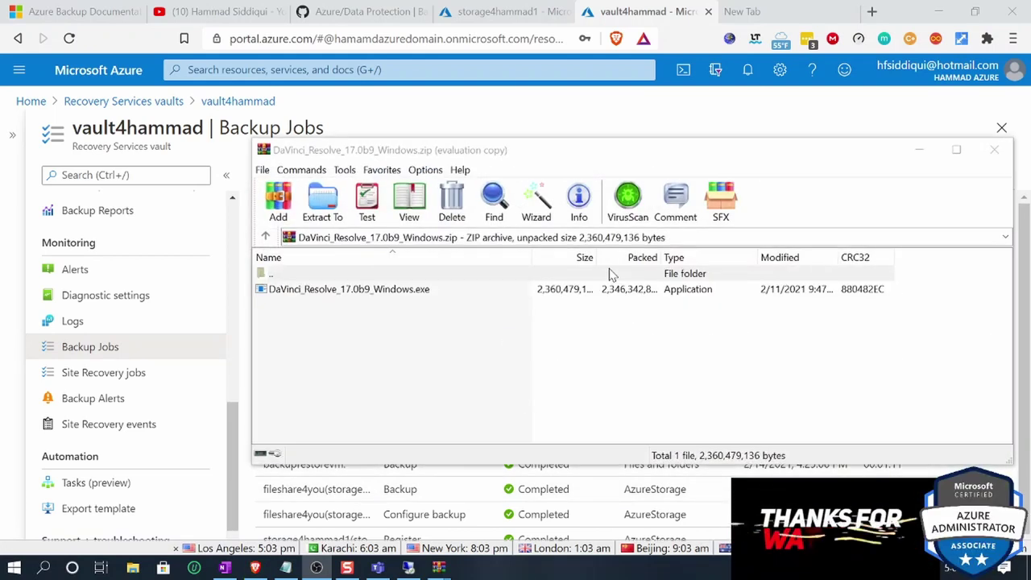
Step: Clear the archive window out of the way and refresh the vault's Backup Jobs list to check the backuprestorevm backup
click(921, 152)
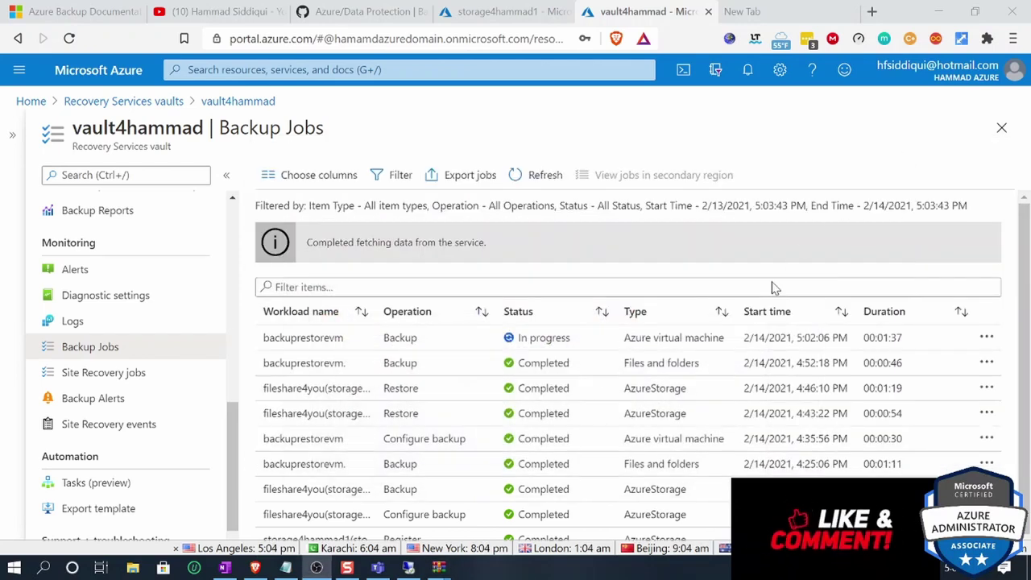
click(735, 310)
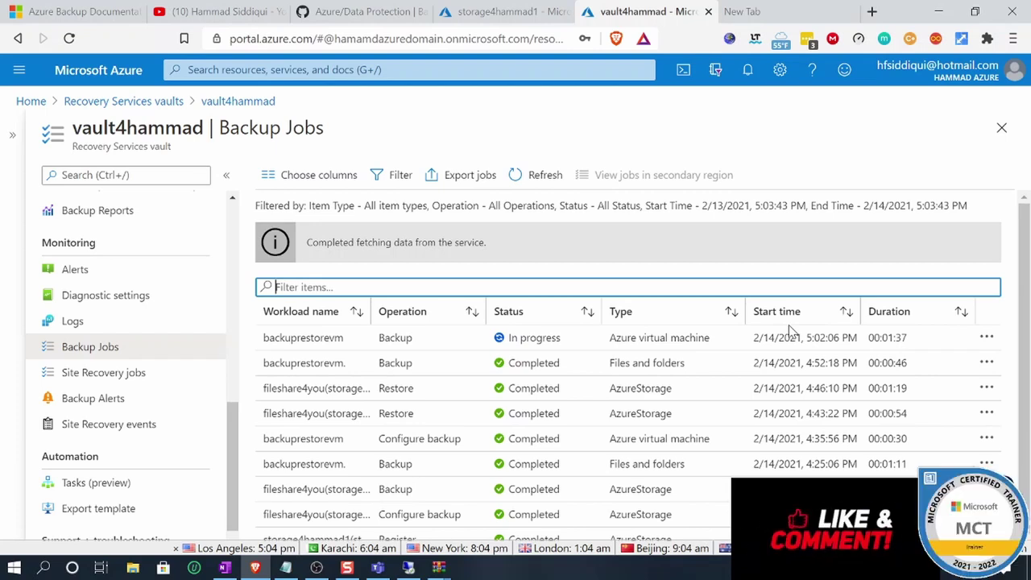
click(528, 183)
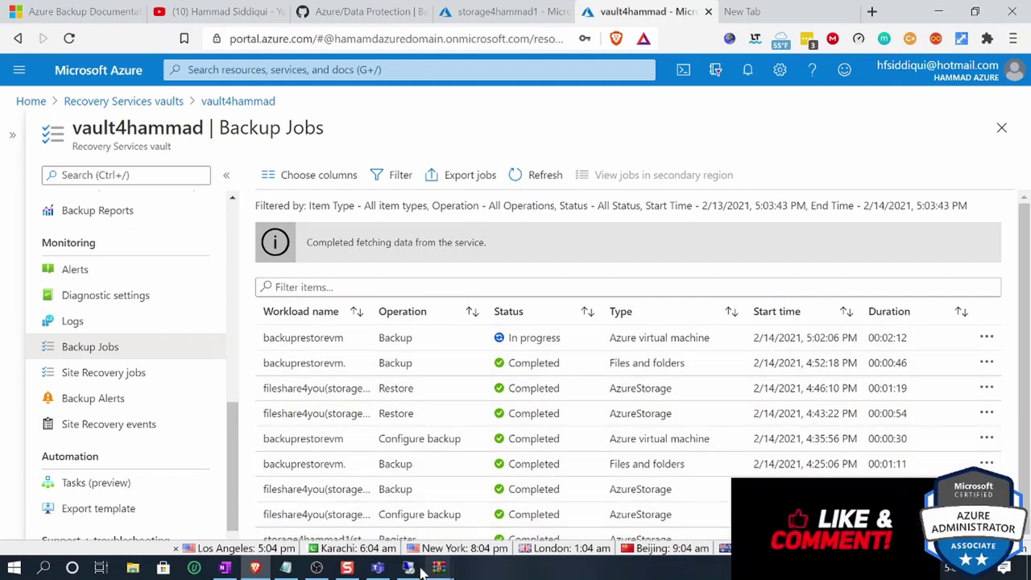
Step: Switch to the backuprestorevm remote session, minimize the Azure Backup console and open the Documents folder in a maximized File Explorer
mouse_move(410, 571)
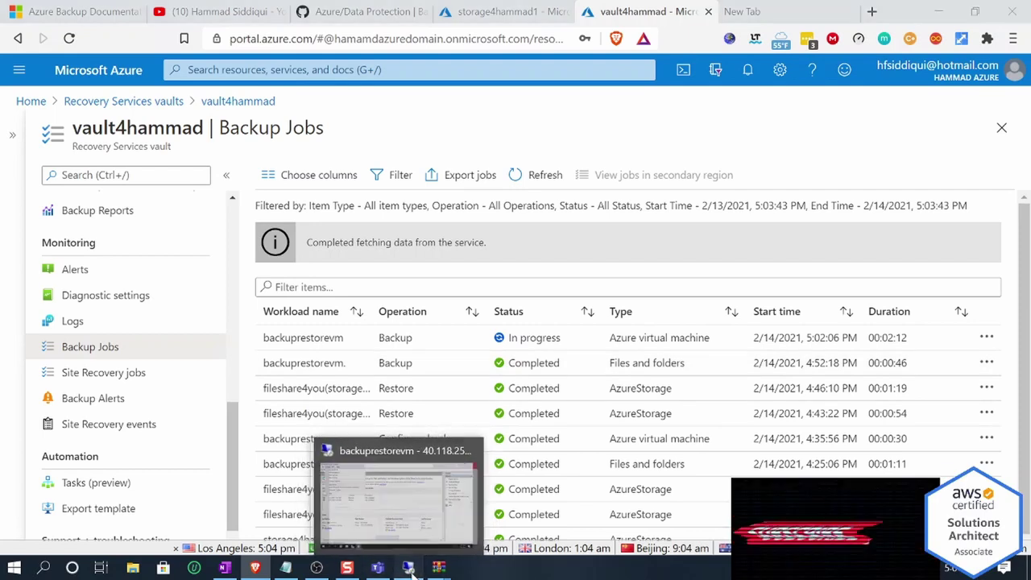
click(409, 569)
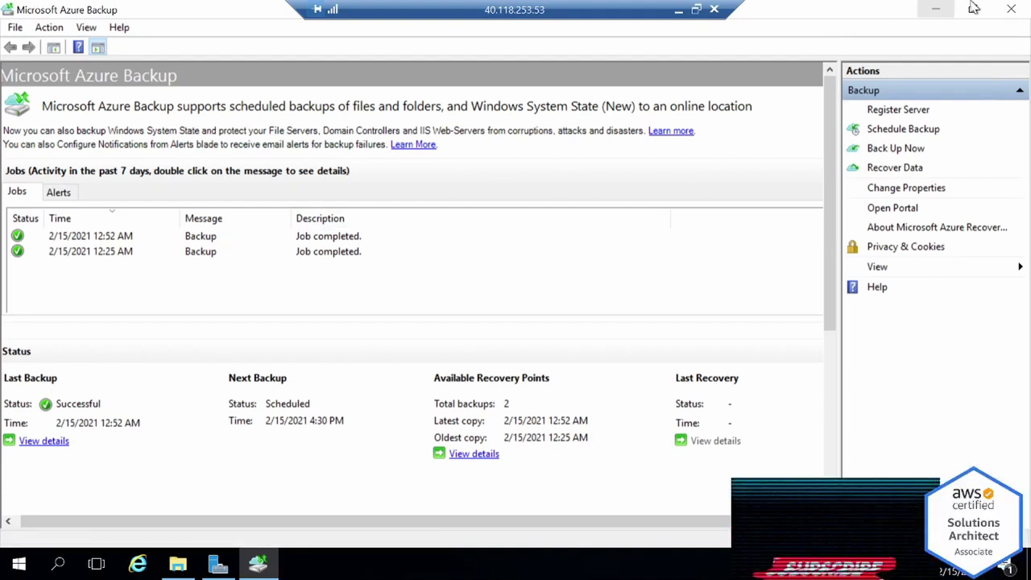
click(944, 11)
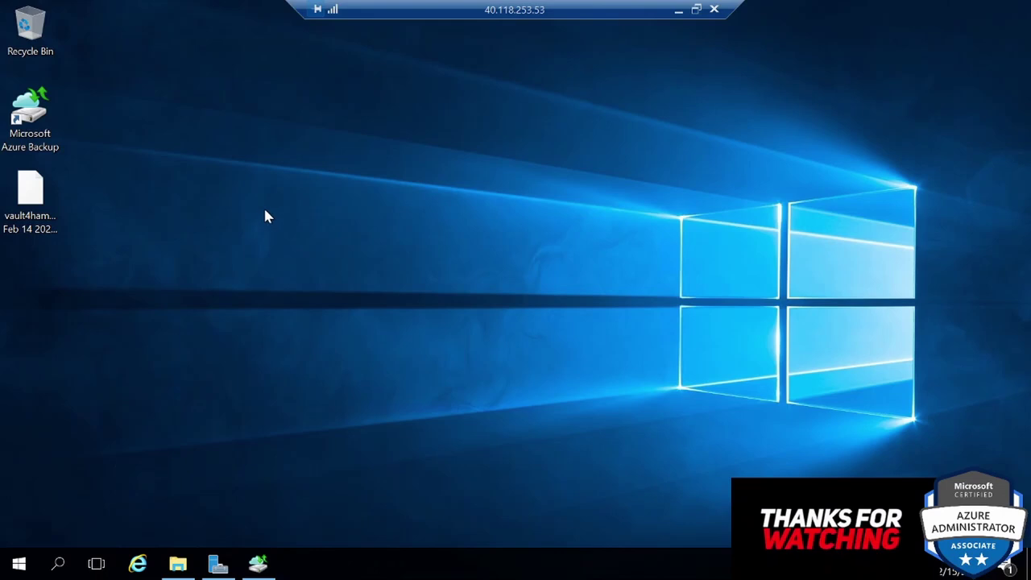
click(177, 564)
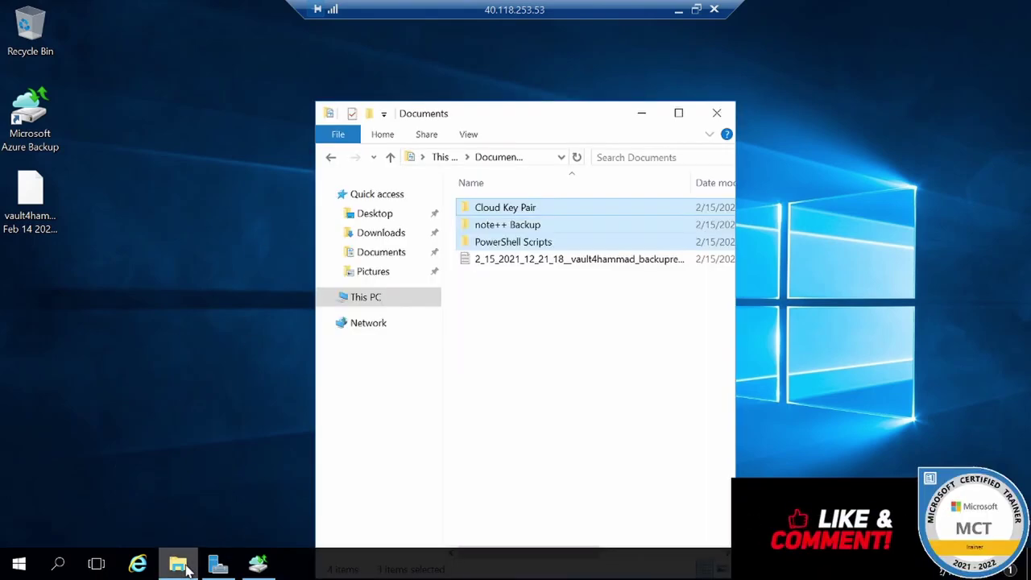
click(679, 112)
drag(290, 191, 85, 100)
click(184, 52)
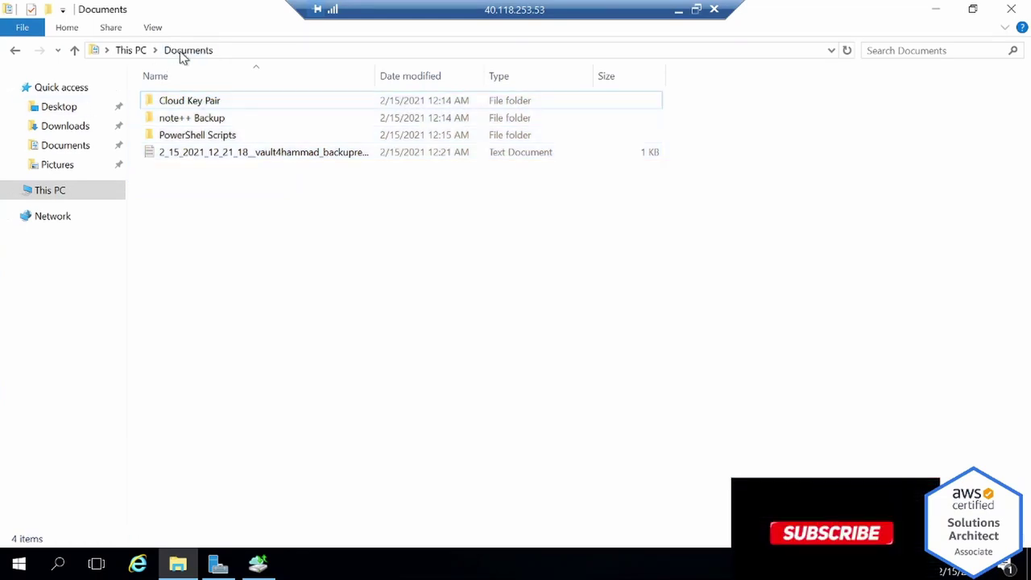
click(129, 51)
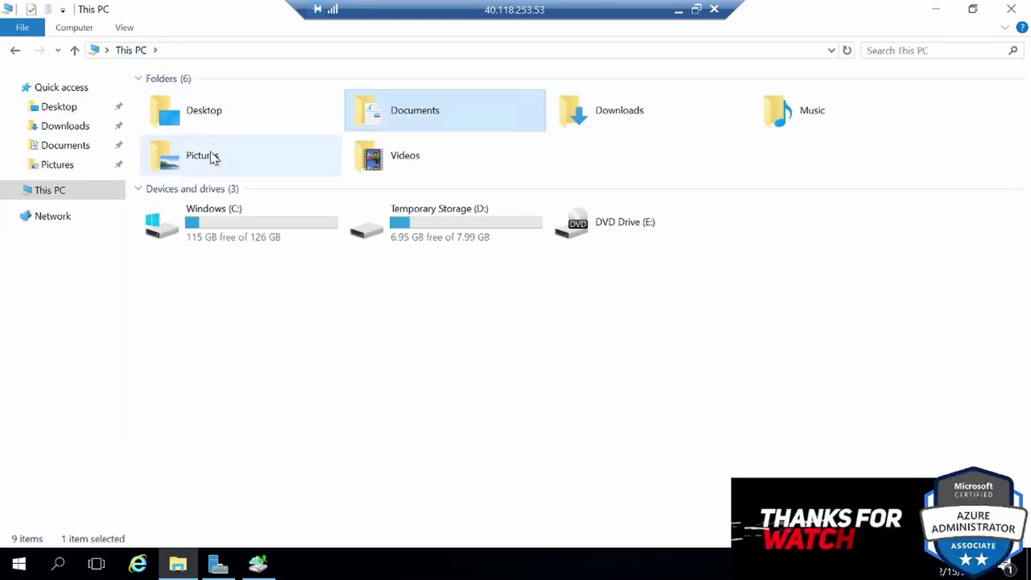
double_click(380, 113)
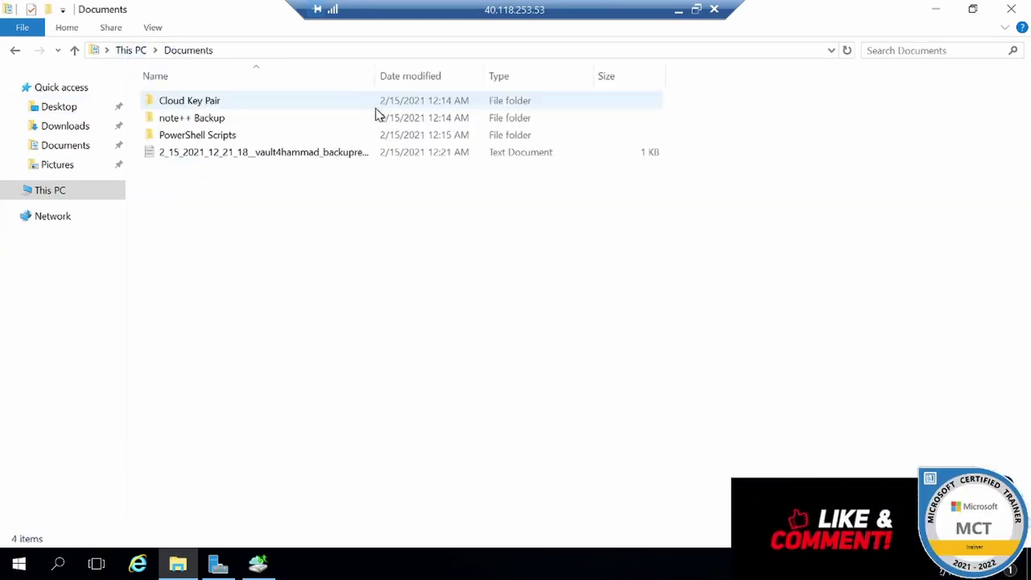
Step: Permanently delete all three folders and the text file from the Documents folder
drag(352, 180, 131, 106)
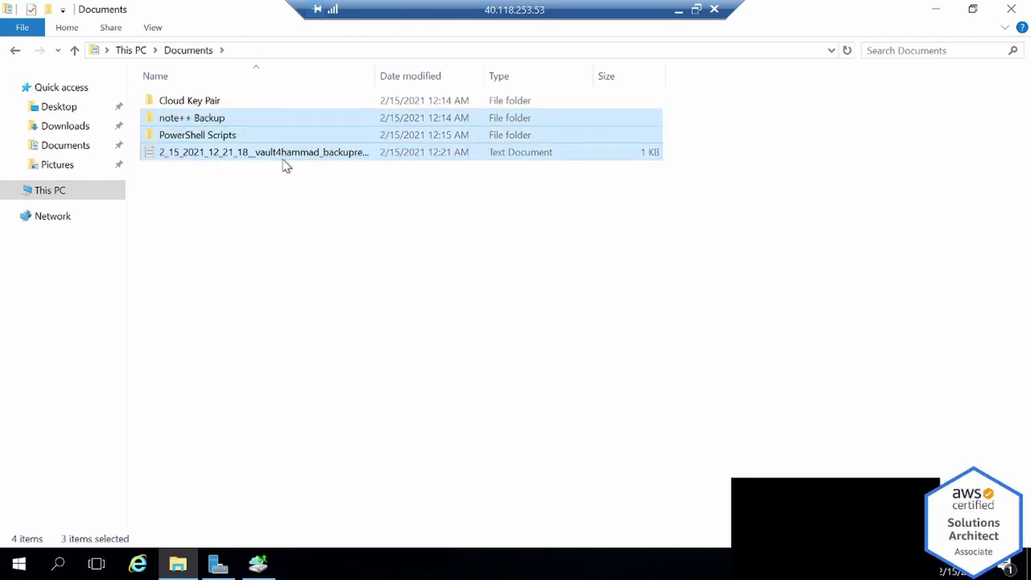
click(286, 151)
click(361, 193)
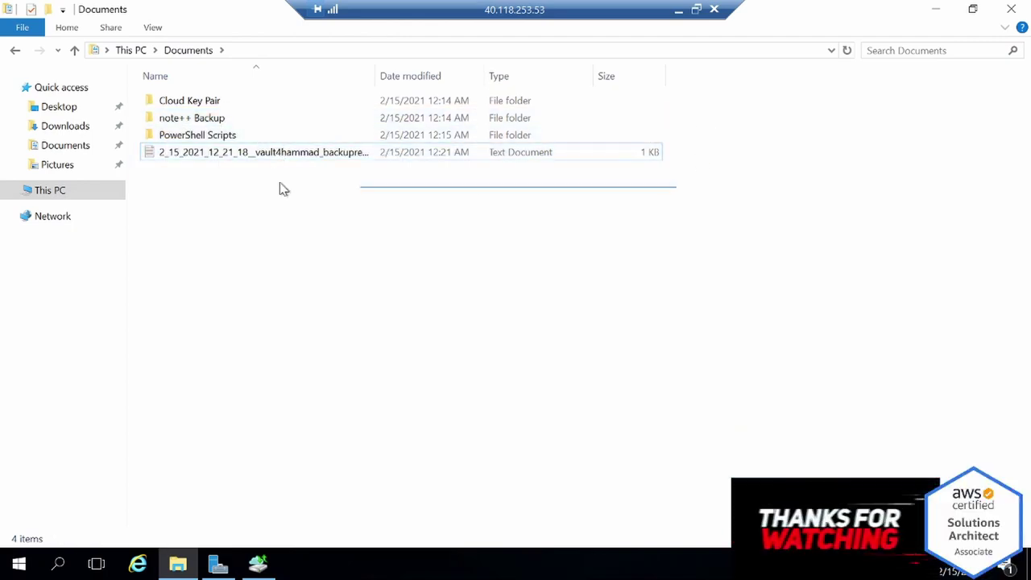
drag(206, 186, 143, 96)
key(shift+Delete)
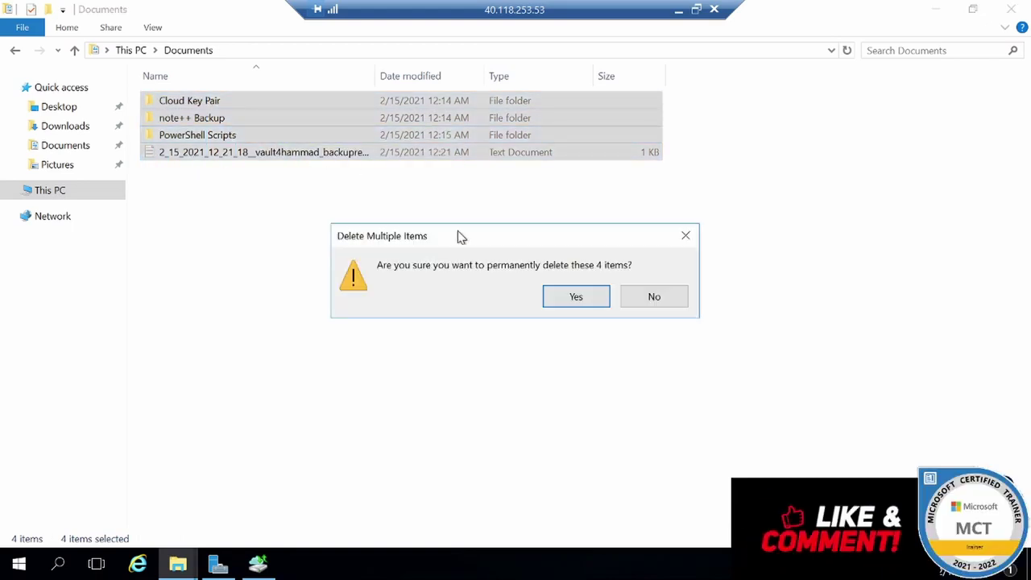
click(585, 300)
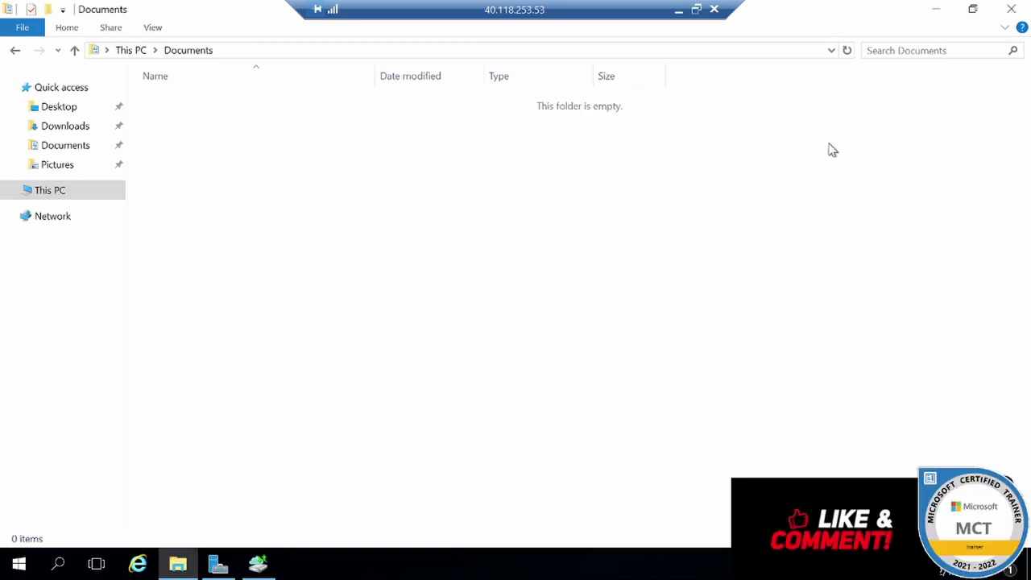
Step: Close the Documents window, check the Recycle Bin for the deleted items and close it
click(1010, 9)
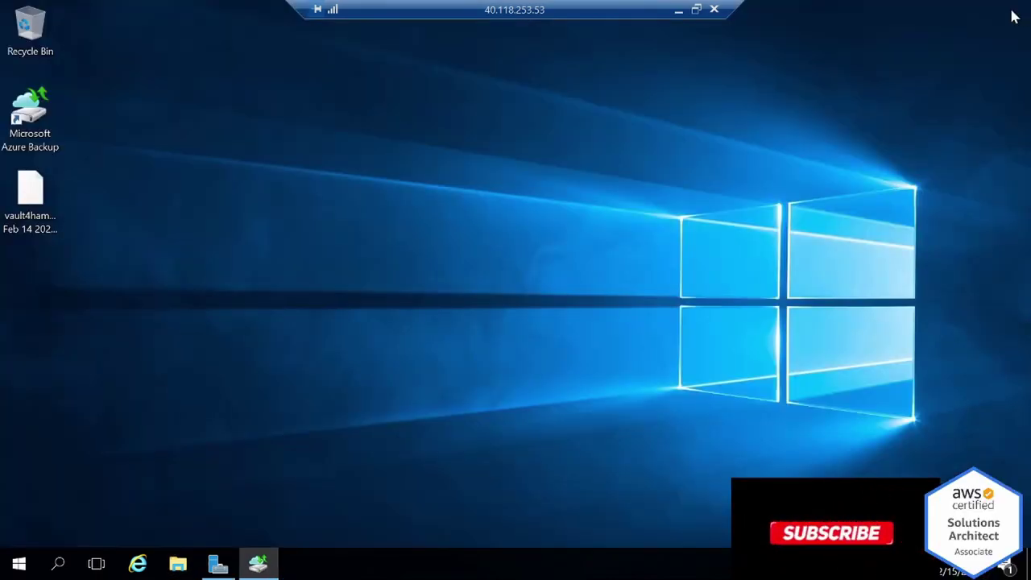
double_click(30, 32)
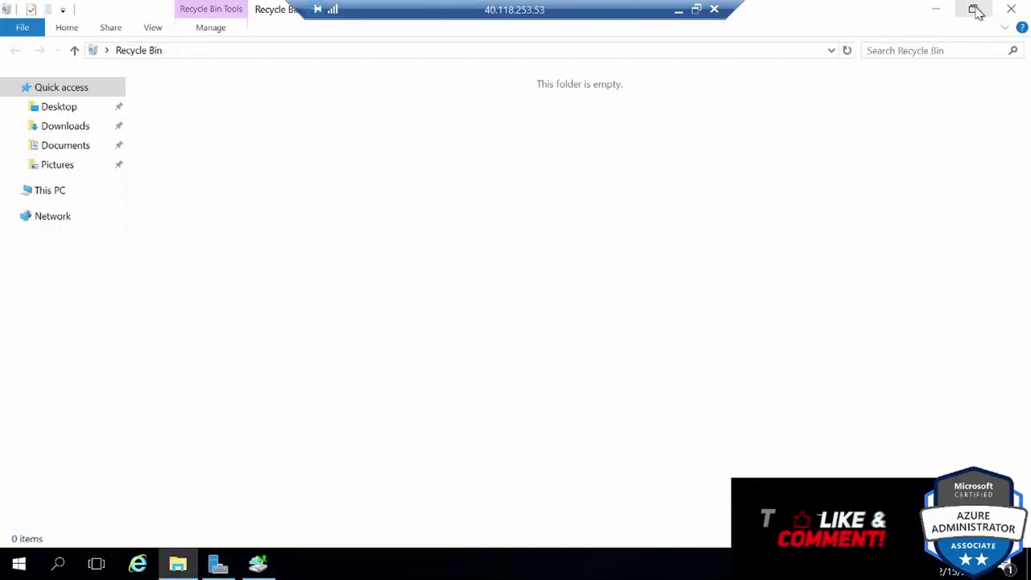
click(1011, 8)
Step: Switch back to the Microsoft Azure Backup console
click(259, 563)
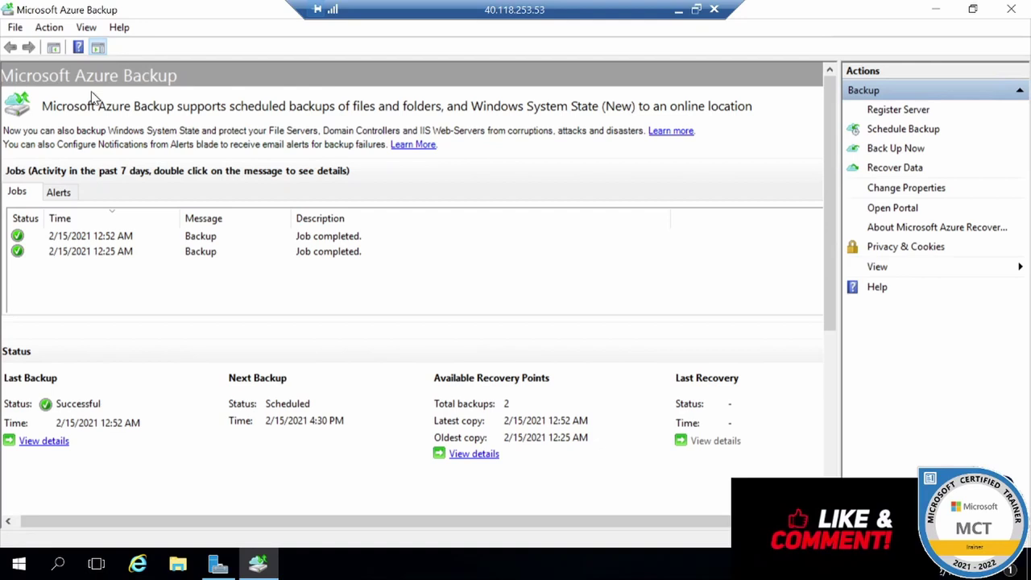
click(894, 169)
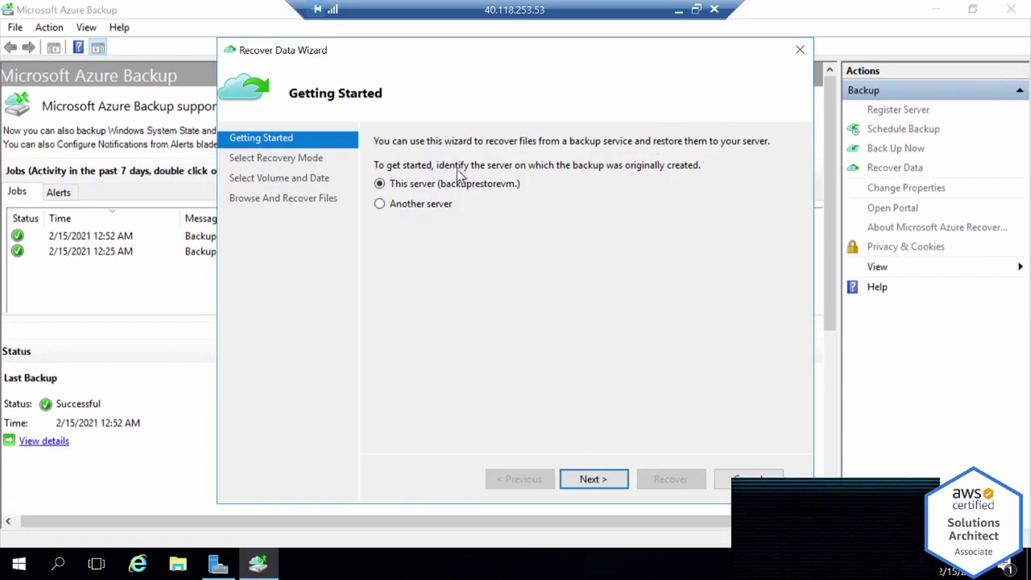
click(395, 206)
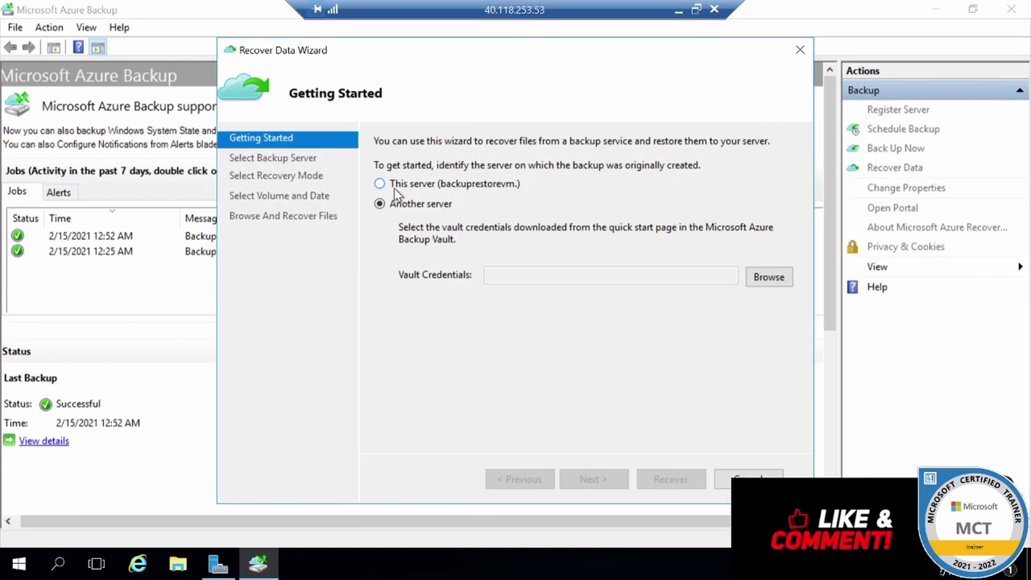
click(395, 187)
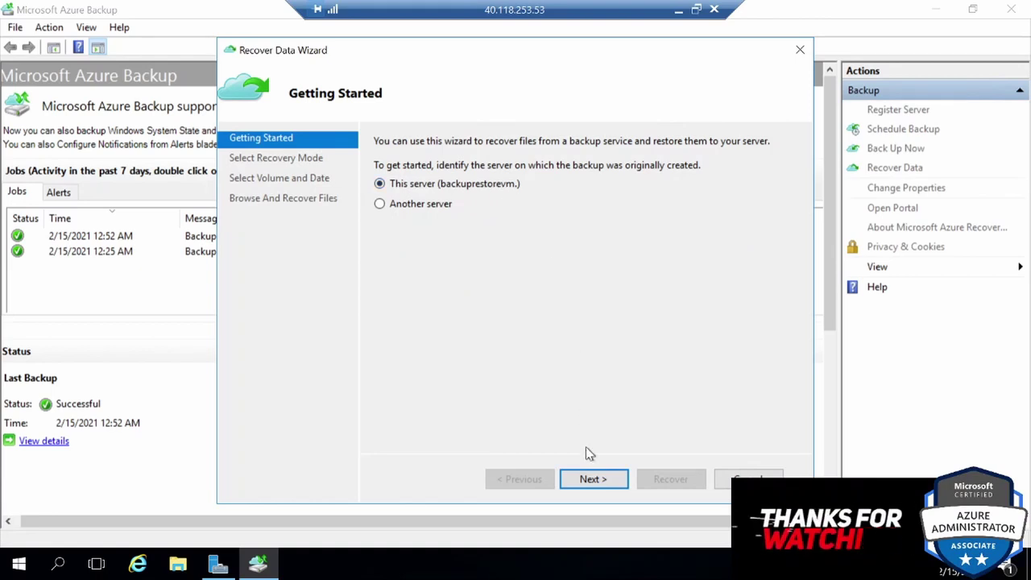
click(610, 486)
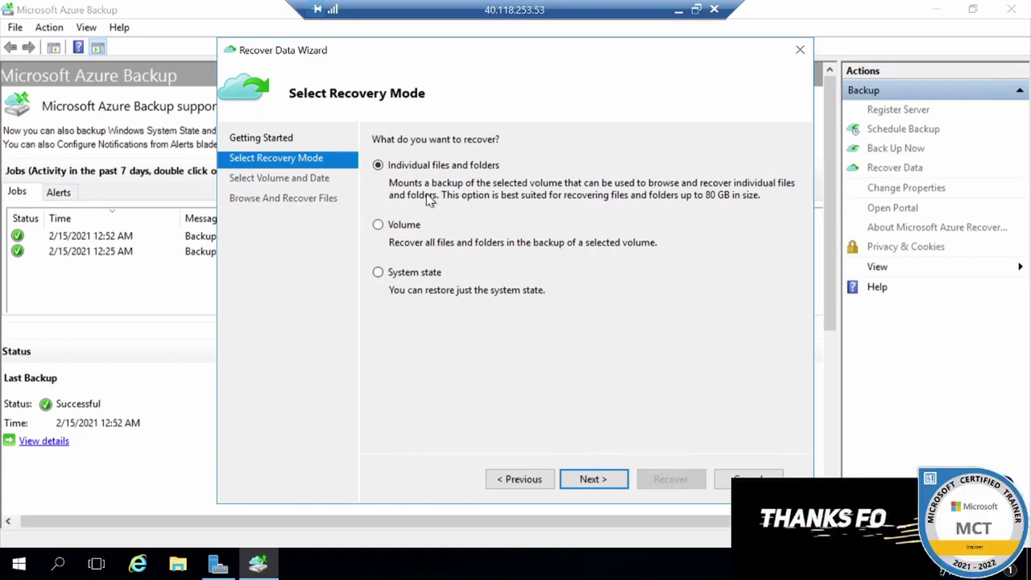
click(588, 478)
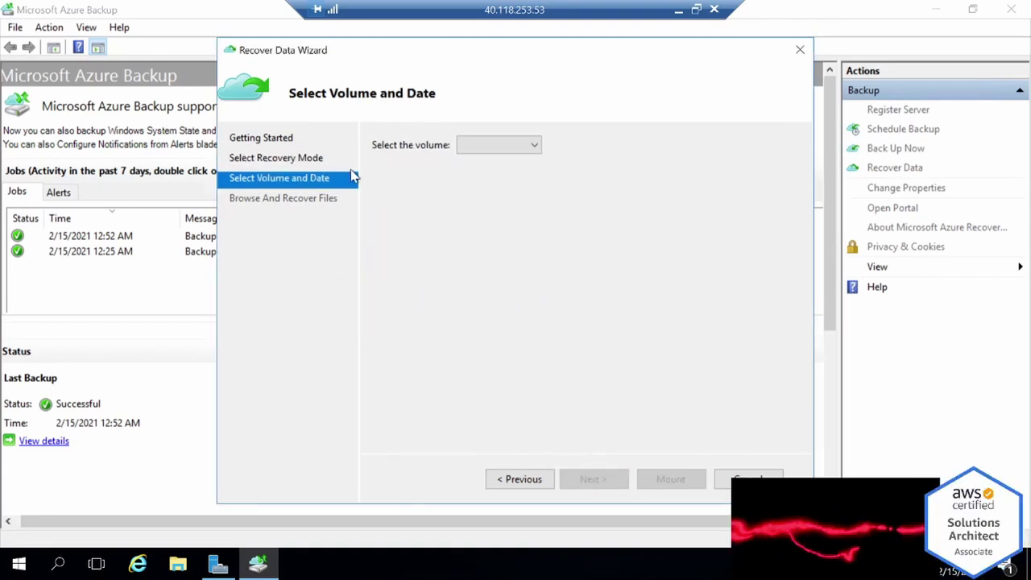
click(535, 147)
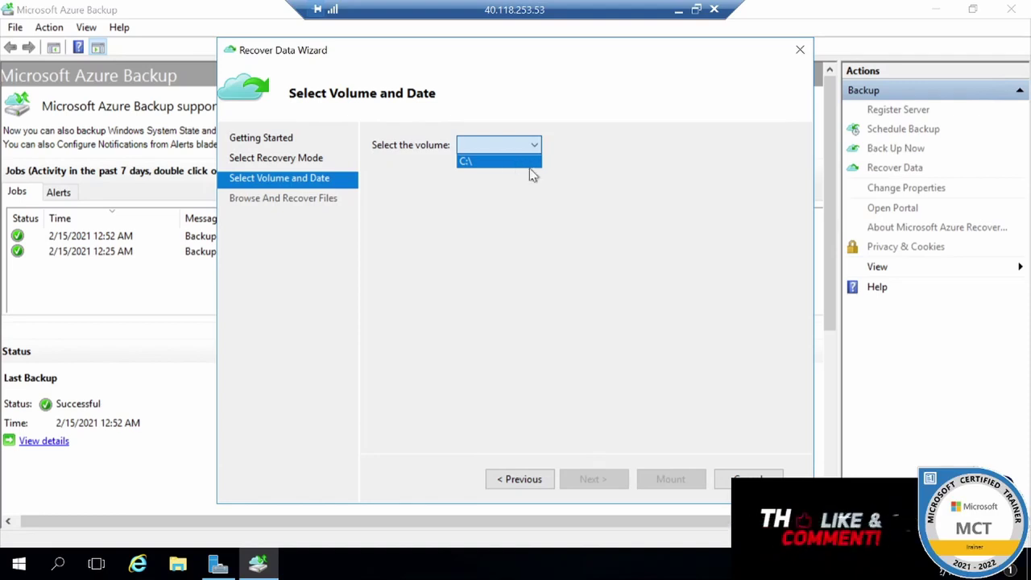
click(771, 475)
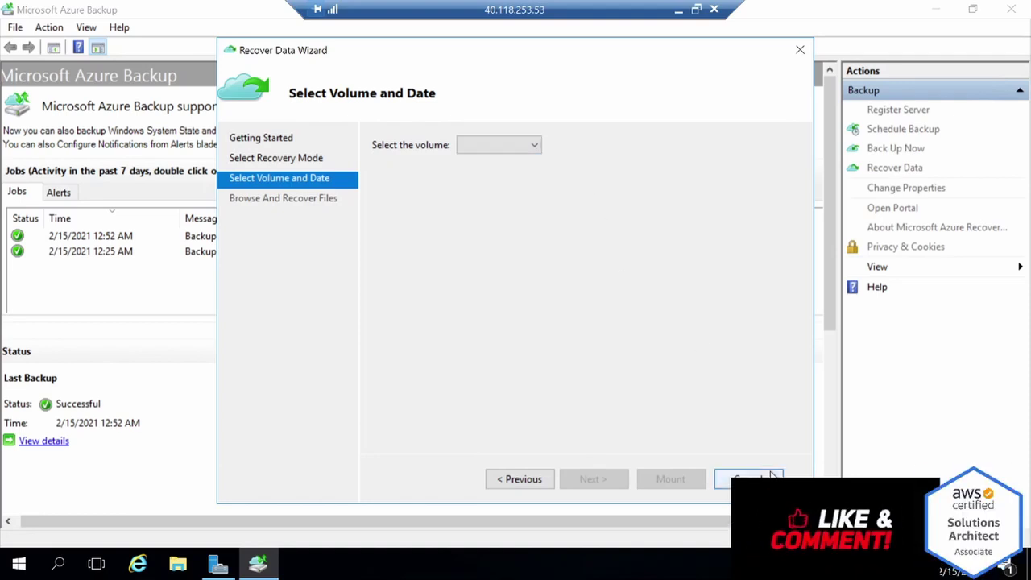
click(765, 479)
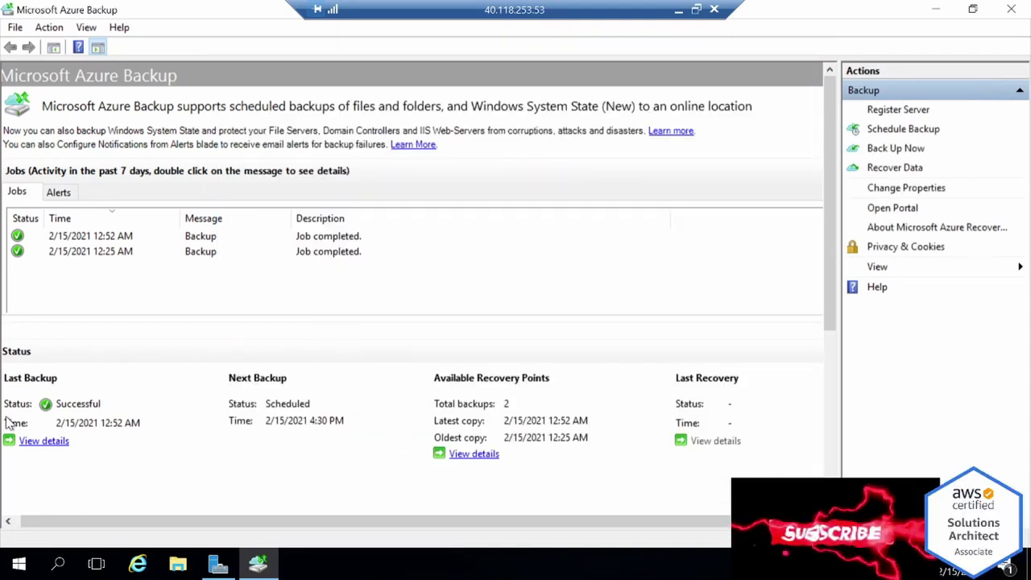
Step: Review the details of the last backup job and the list of available recovery points, closing each details window
click(69, 237)
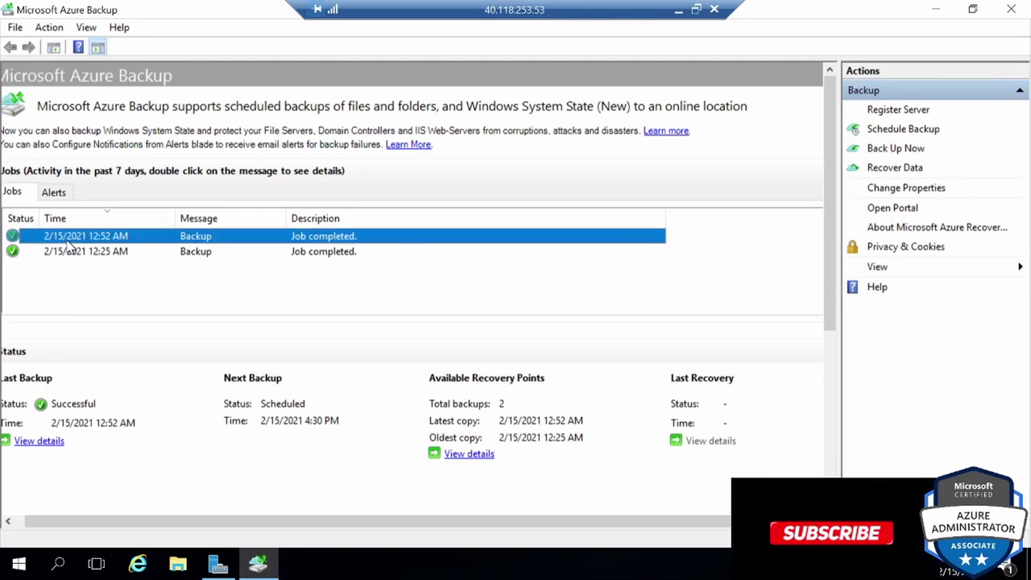
click(39, 442)
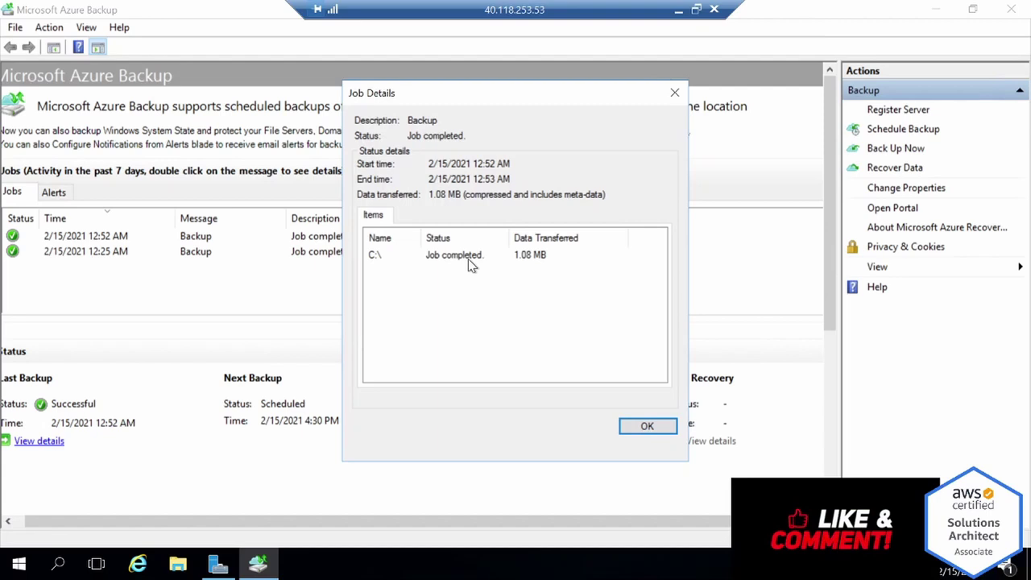
click(648, 429)
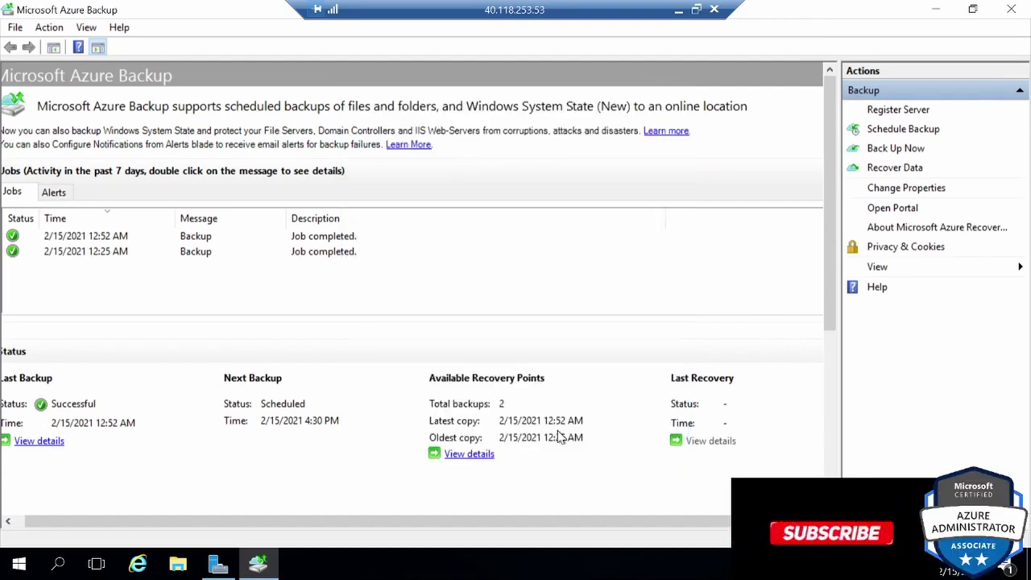
click(473, 454)
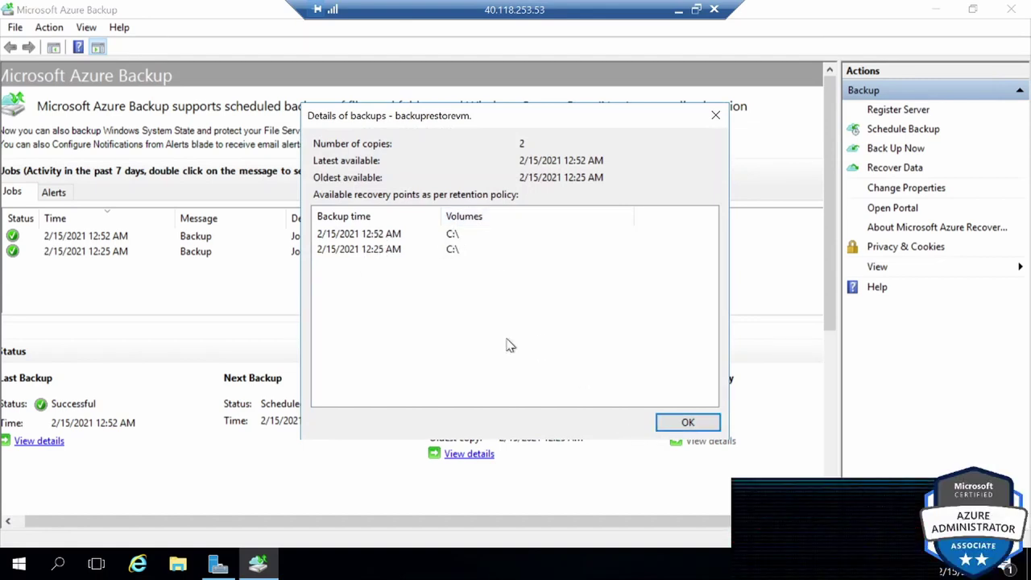
click(345, 237)
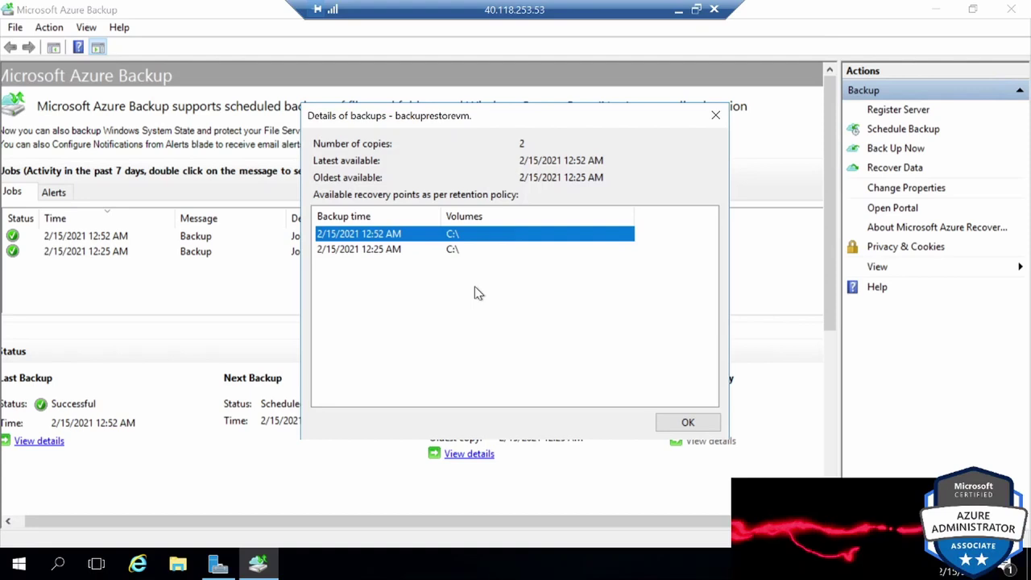
click(399, 251)
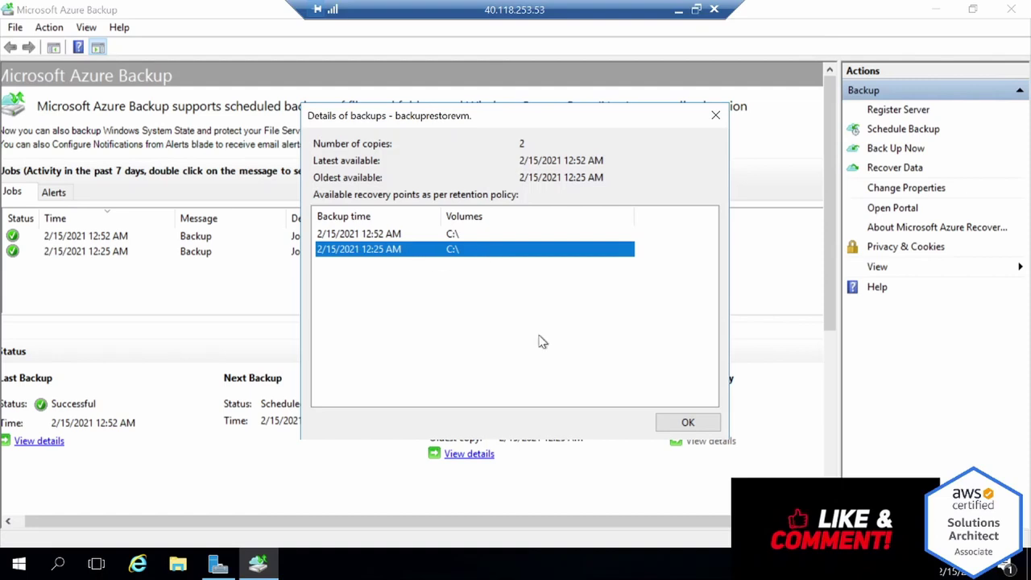
click(405, 233)
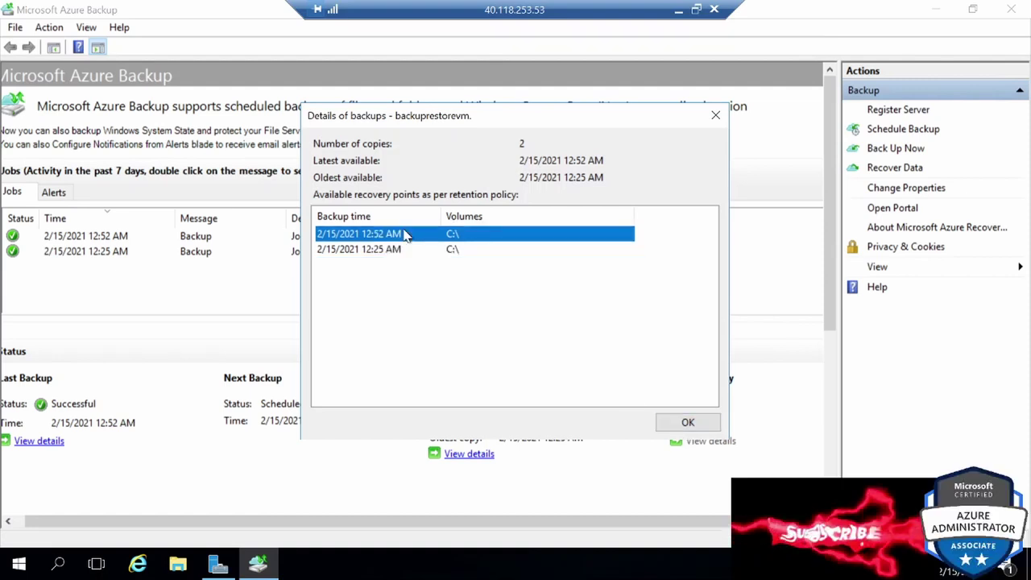
click(707, 424)
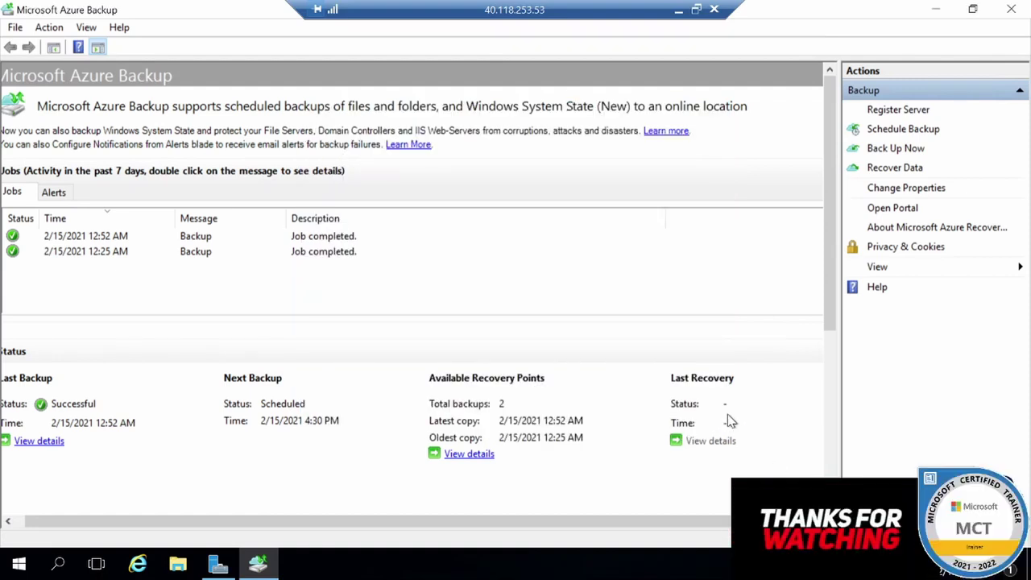
Step: Start a data recovery for this server (backuprestorevm) with the Individual files and folders recovery mode
click(879, 169)
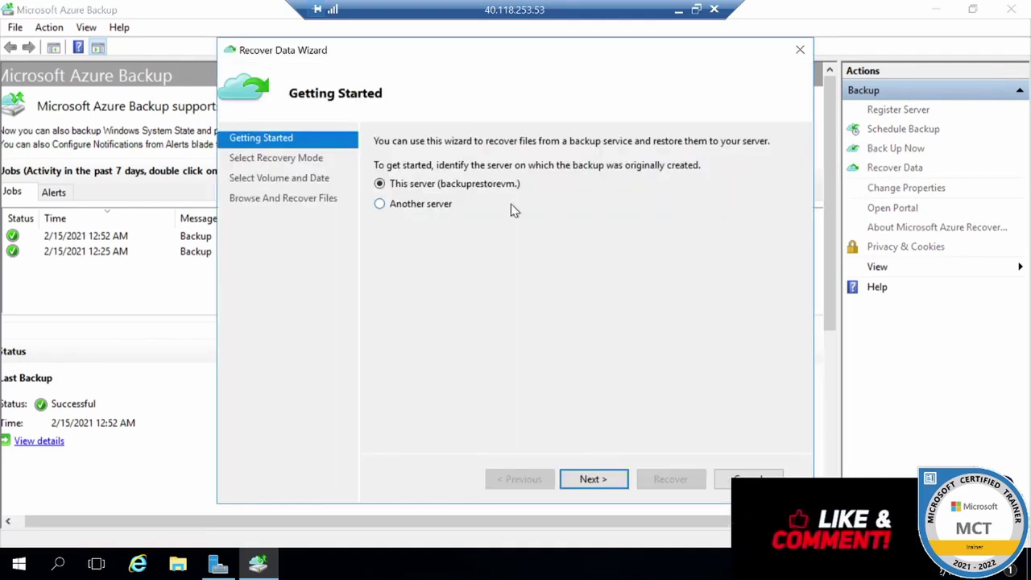
click(612, 478)
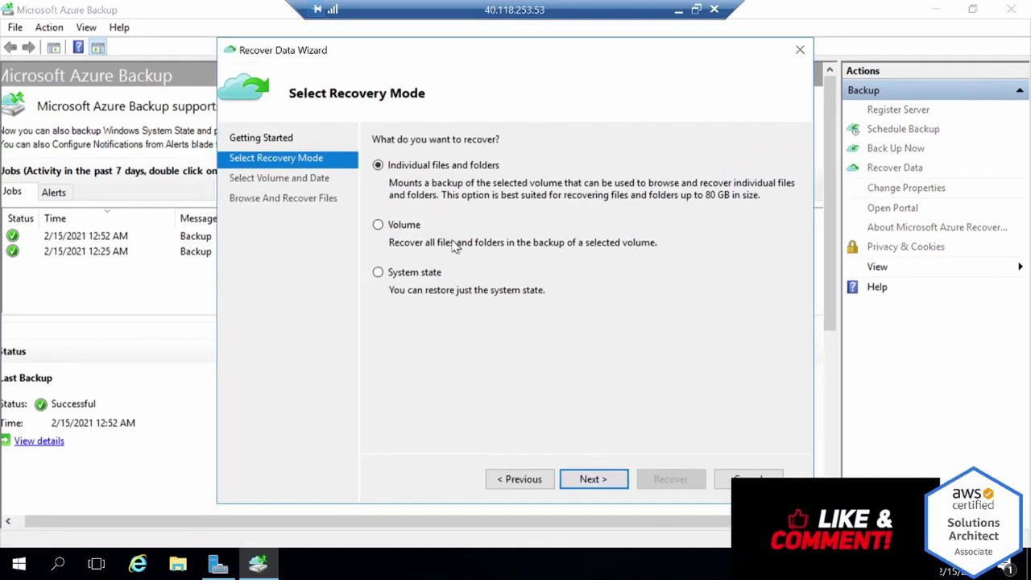
click(390, 233)
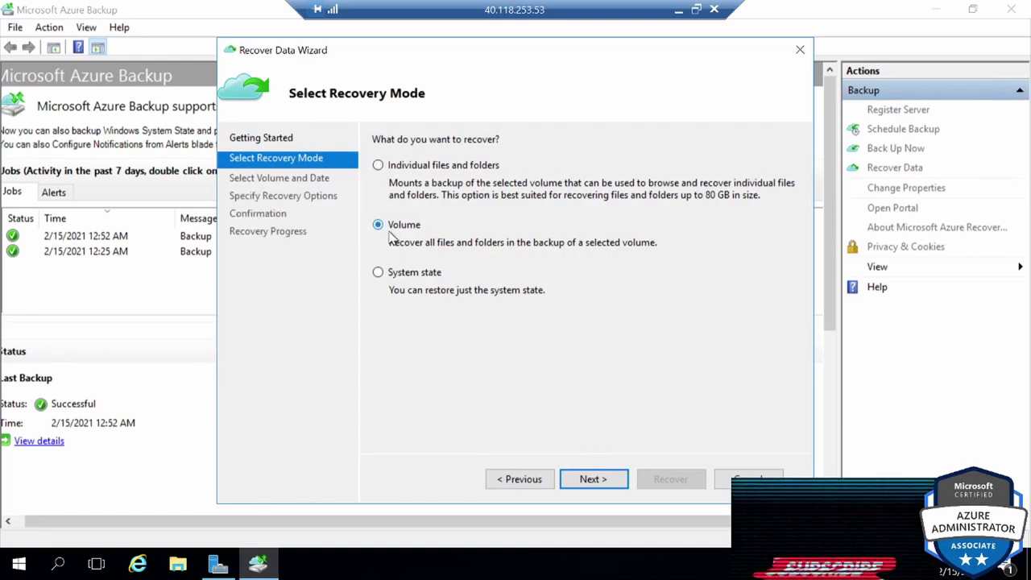
click(378, 165)
click(603, 478)
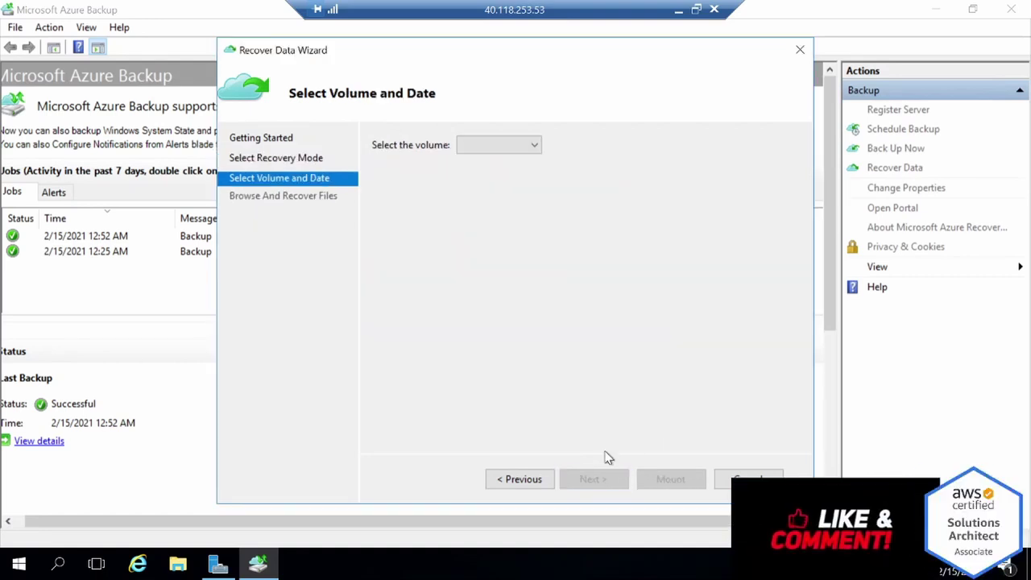
Step: Select volume C:\ with the 2/15/2021 12:52 AM backup and mount that recovery point
click(532, 146)
click(515, 162)
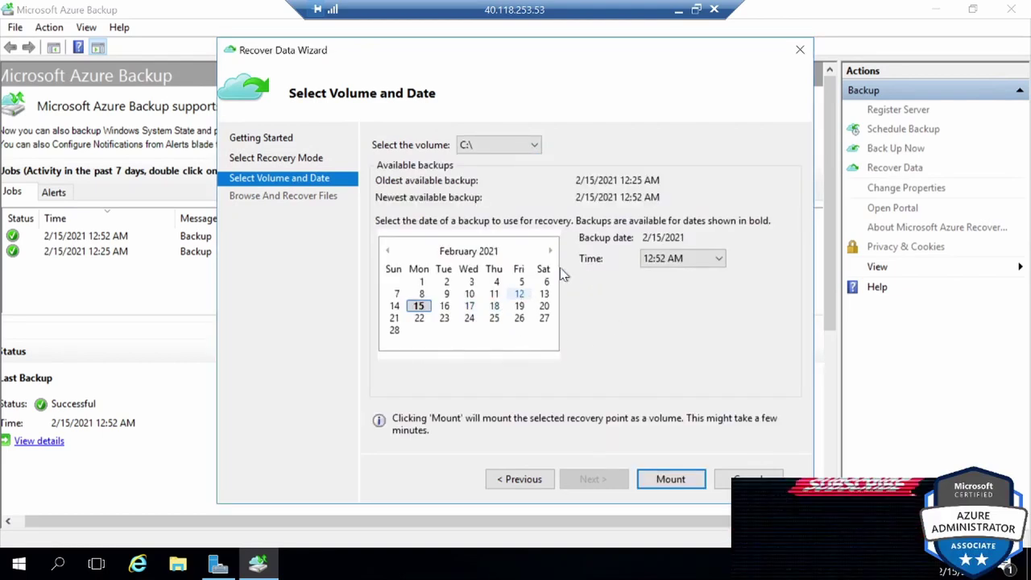
click(393, 306)
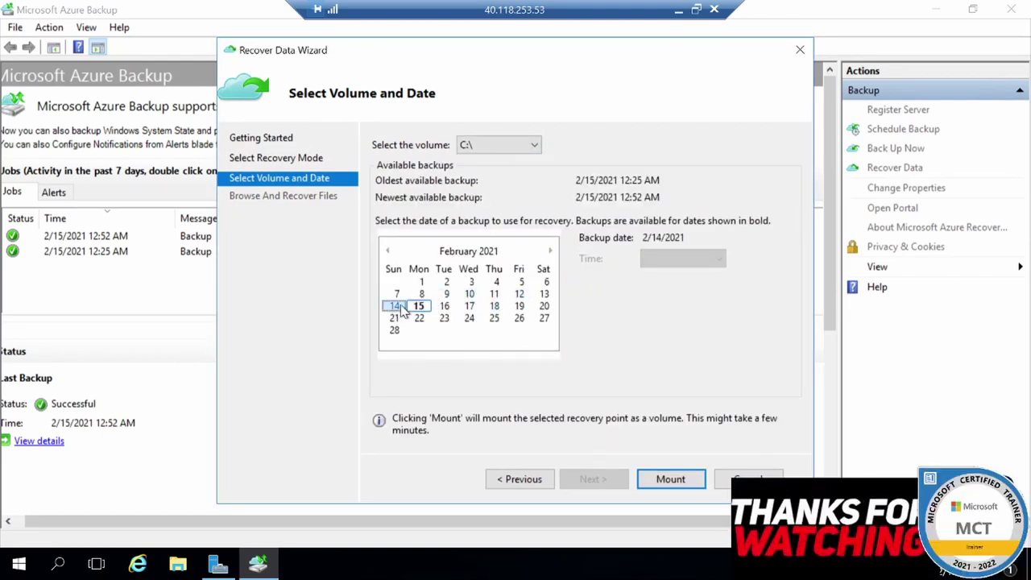
click(418, 307)
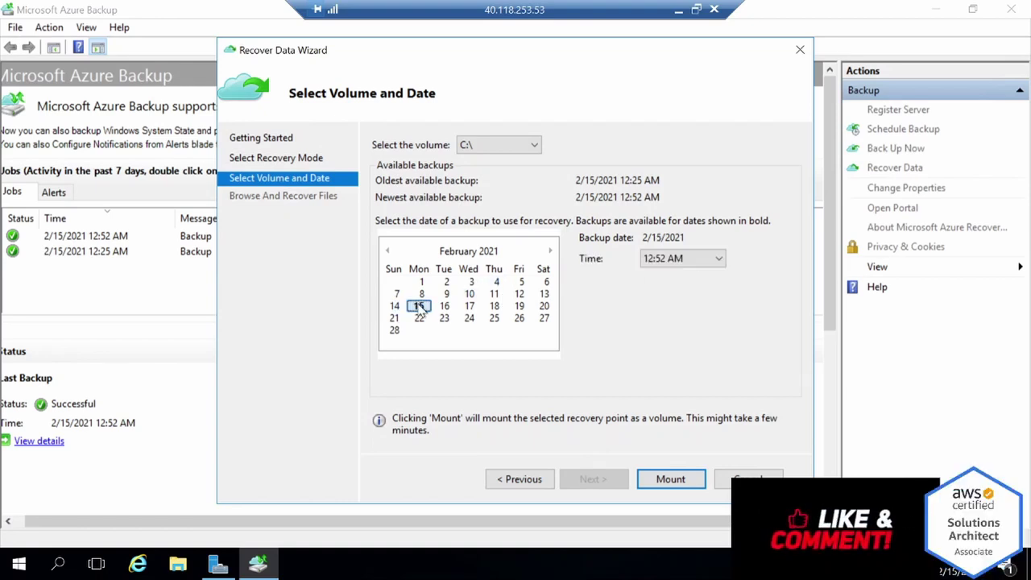
click(717, 256)
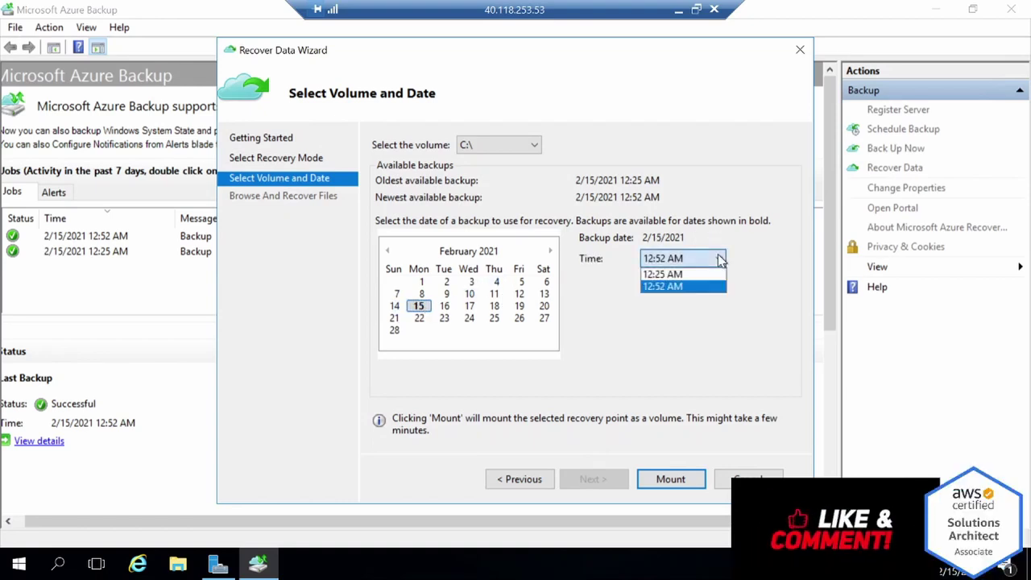
click(686, 287)
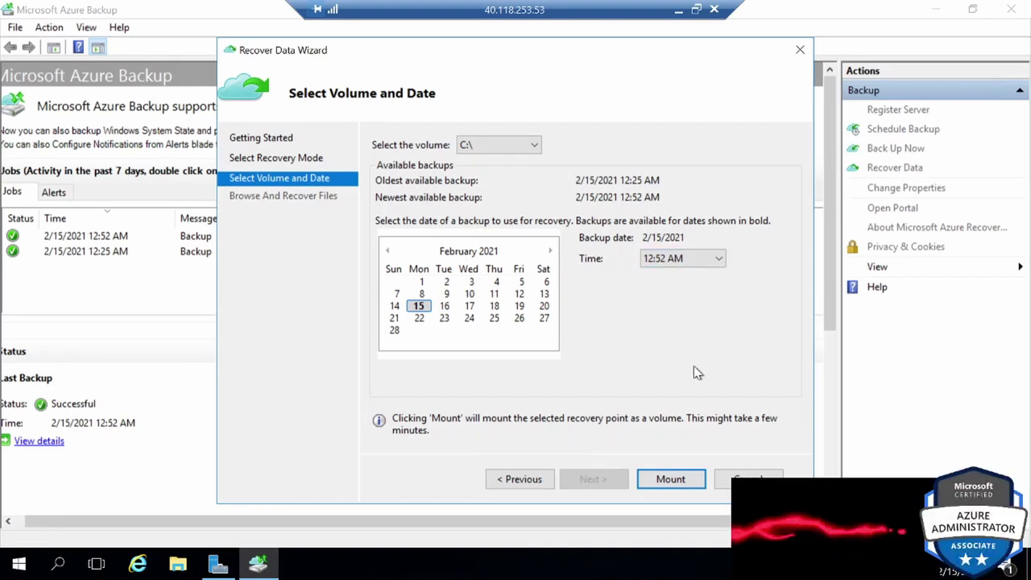
click(667, 481)
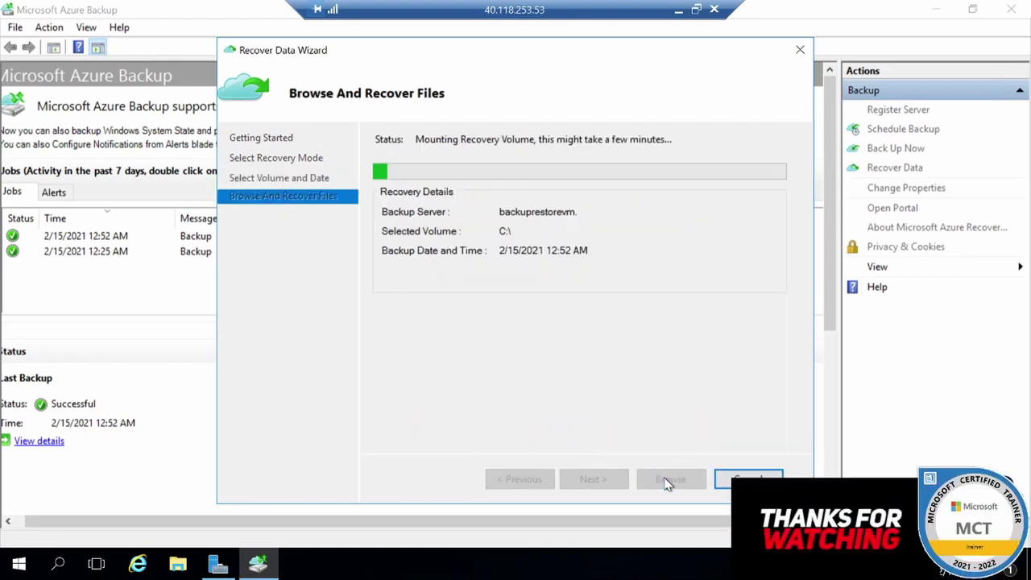
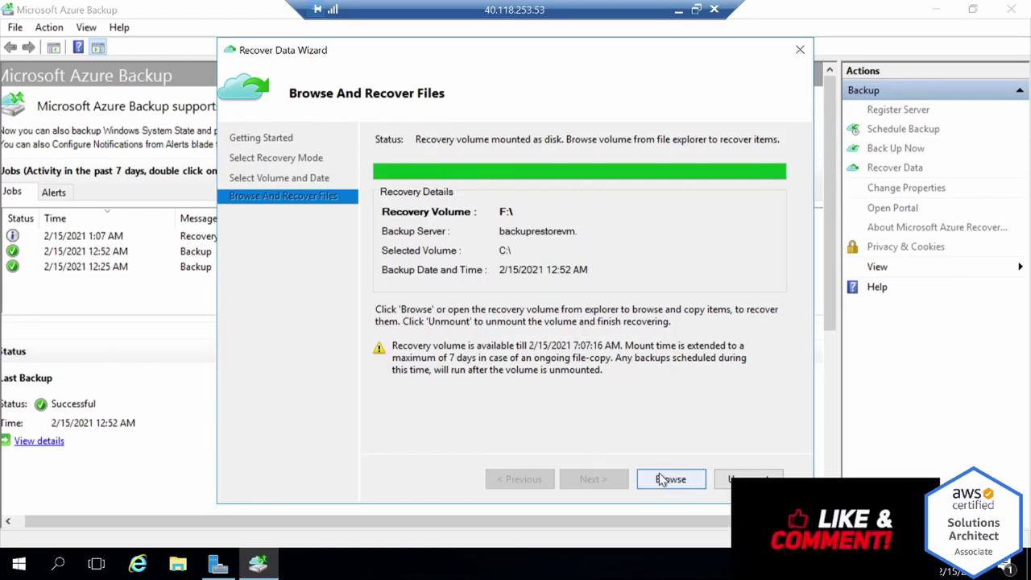
Step: Browse the mounted recovery volume through Users to the backed-up Documents folder, check its contents and close the window
click(670, 483)
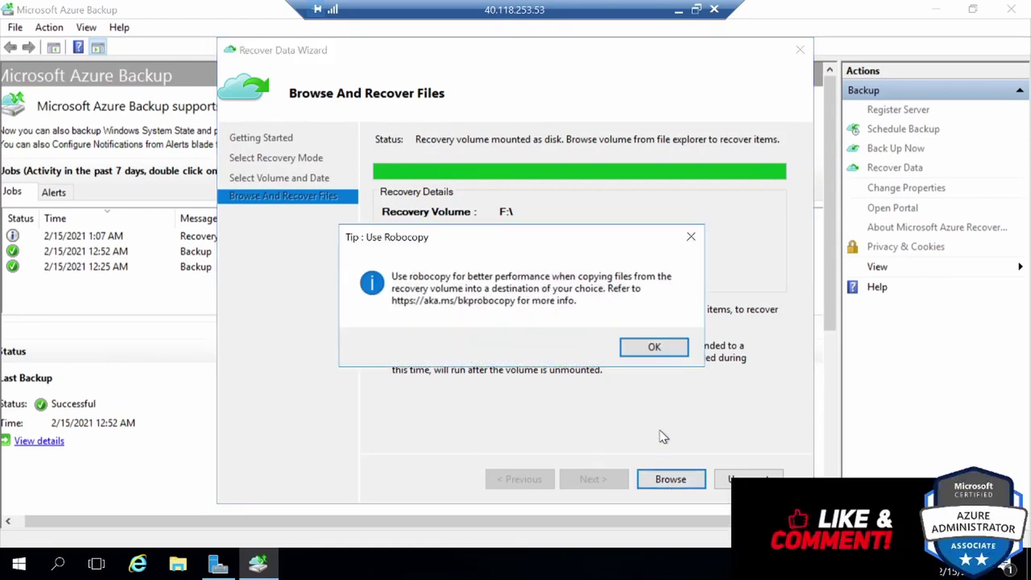
click(656, 346)
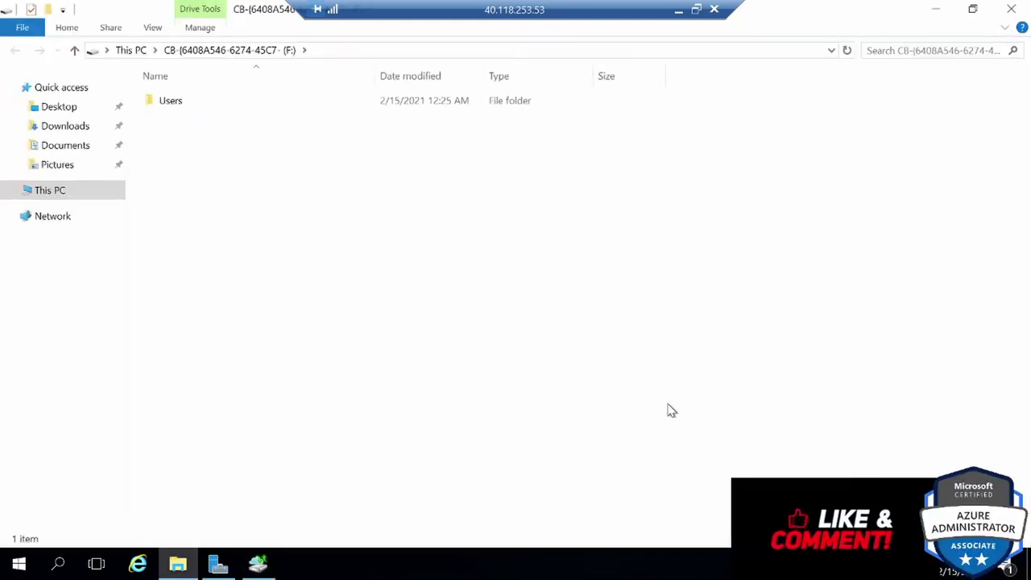
double_click(178, 103)
click(194, 105)
double_click(193, 105)
double_click(193, 103)
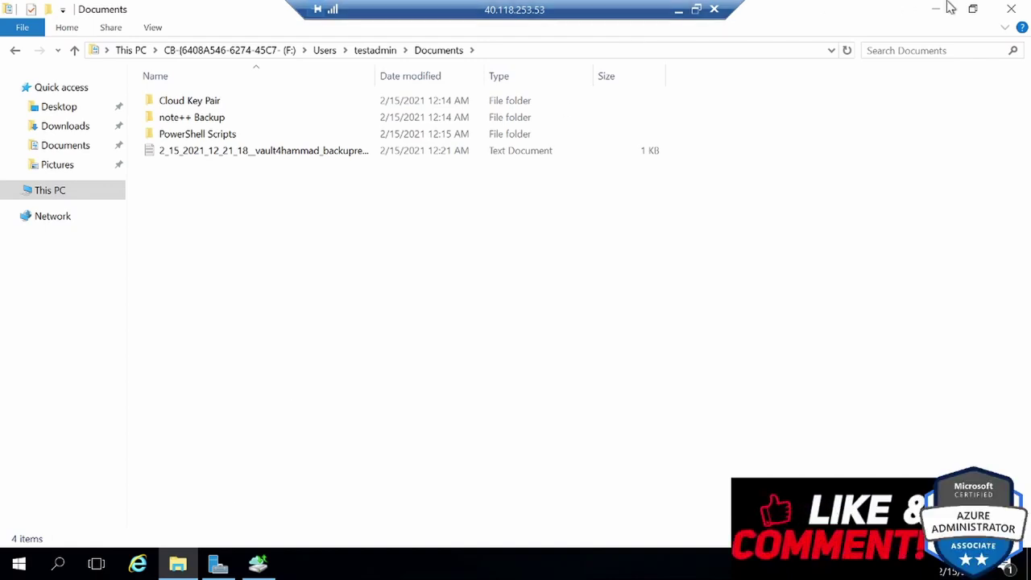
click(1011, 8)
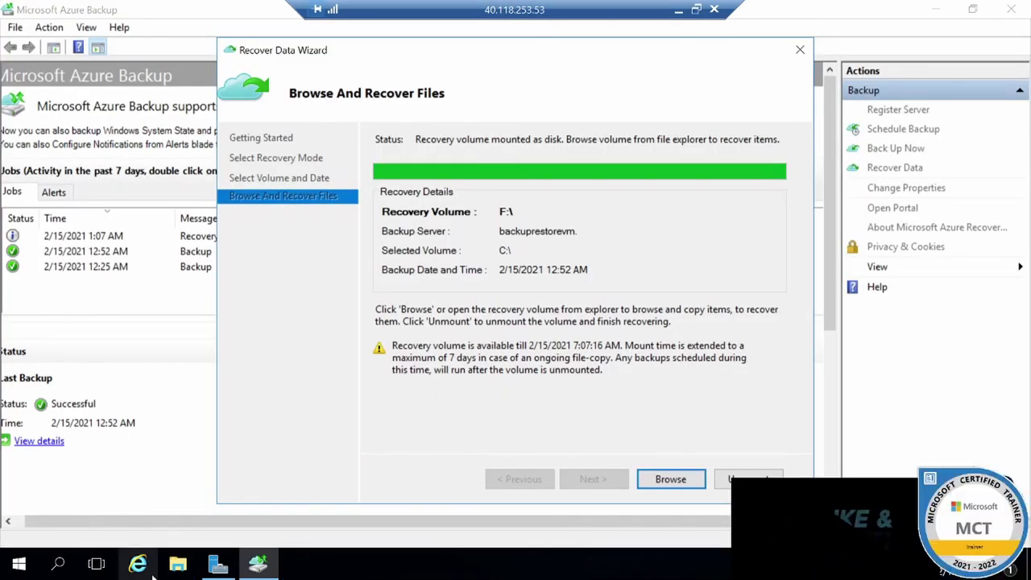
Step: Open the server's own Documents folder in a new File Explorer window and expand This PC in the folder tree
click(178, 564)
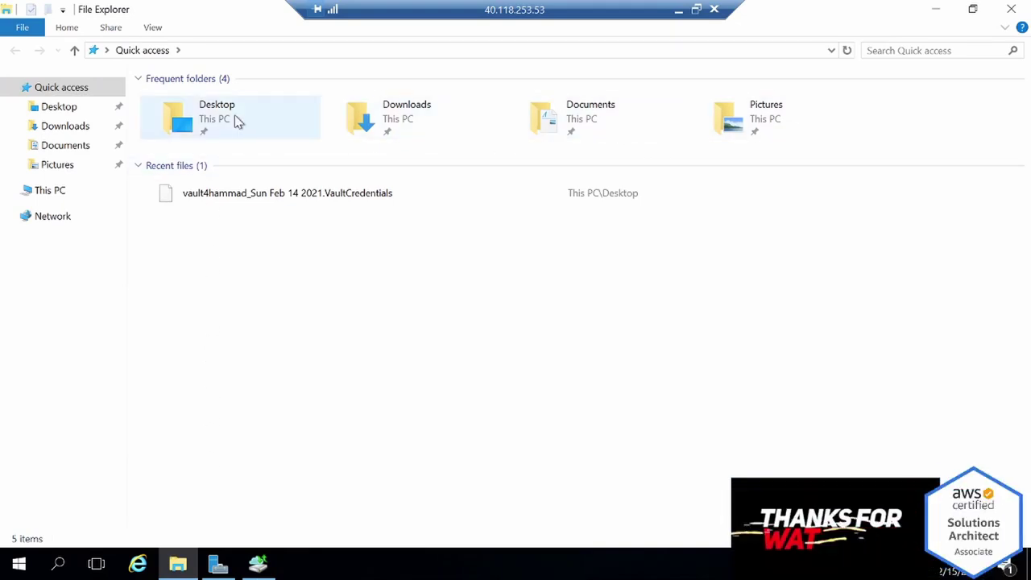
double_click(602, 113)
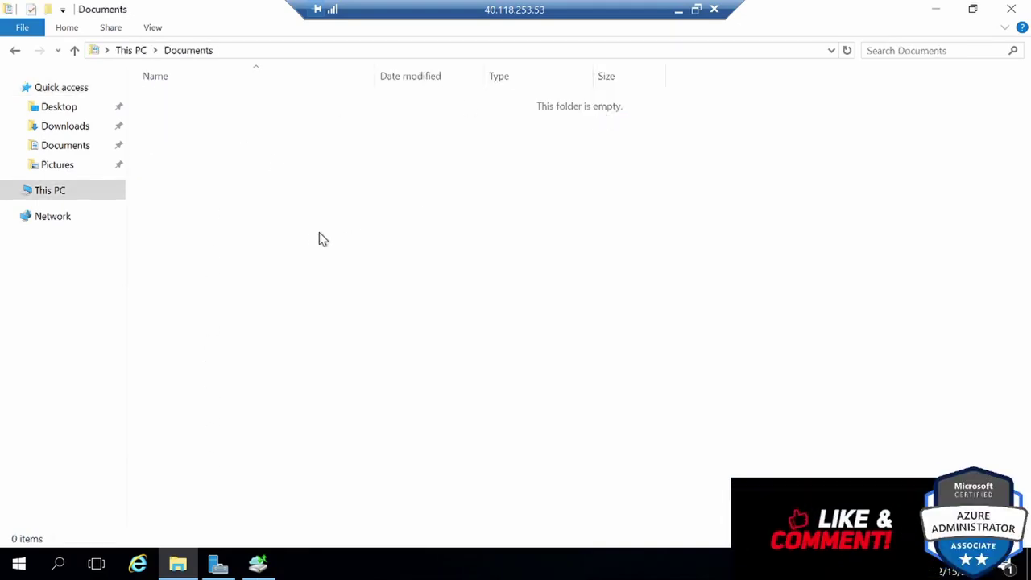
click(10, 190)
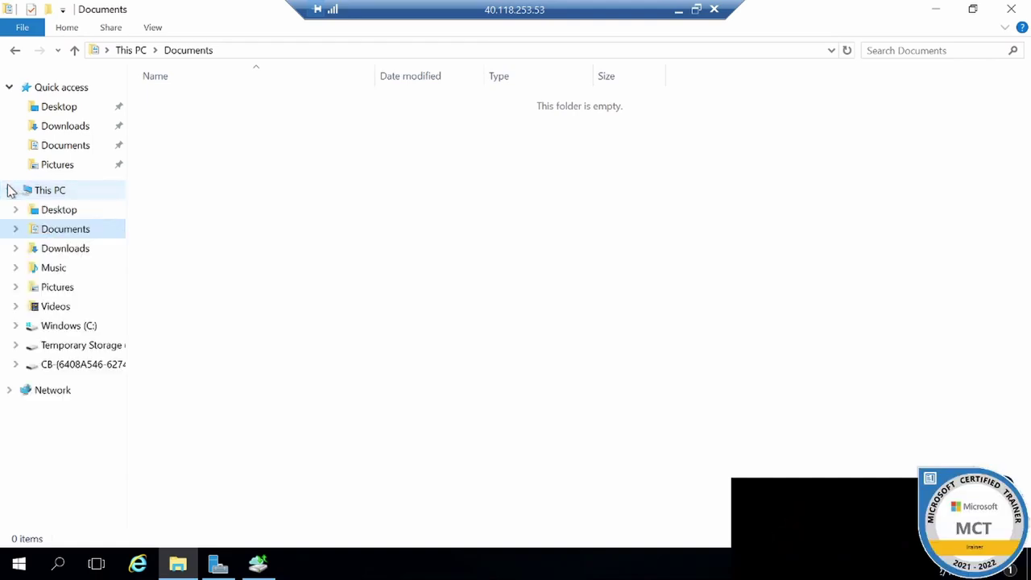
Step: Browse the mounted recovery volume F: through Users and testadmin to Documents and look into its Cloud Key Pair, note++ Backup and PowerShell Scripts folders
click(16, 366)
click(81, 366)
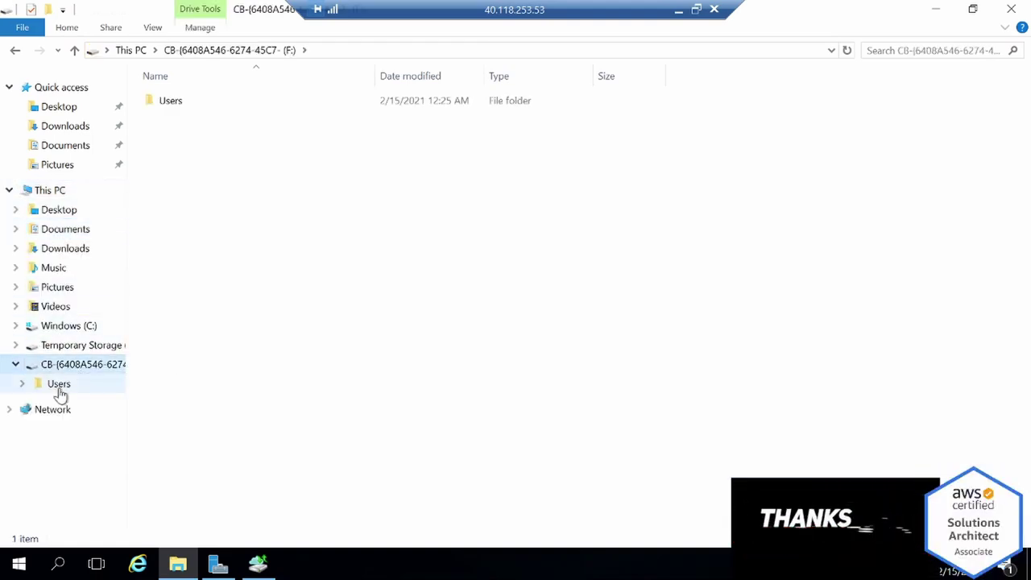
click(59, 385)
click(24, 385)
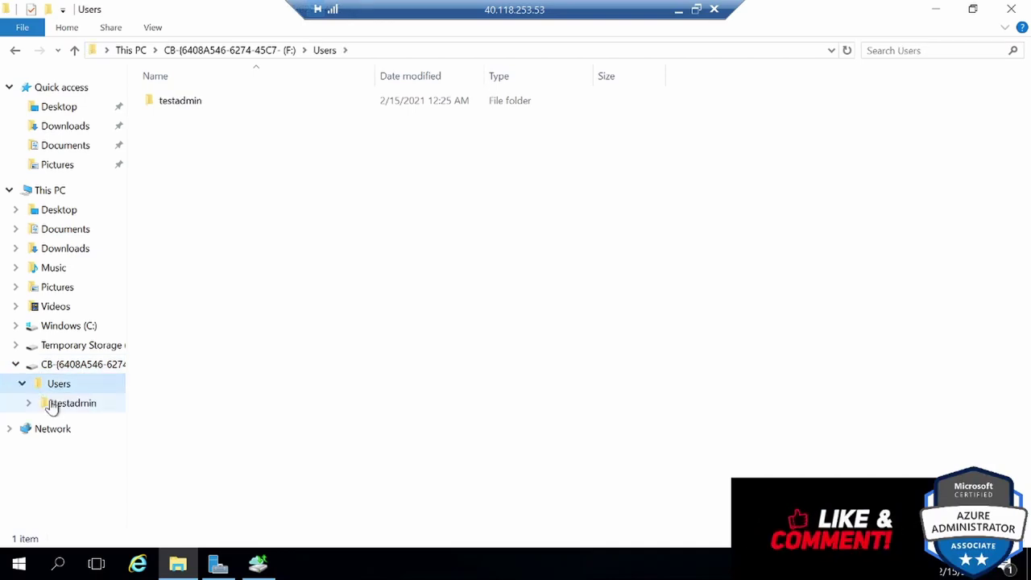
click(51, 405)
click(30, 403)
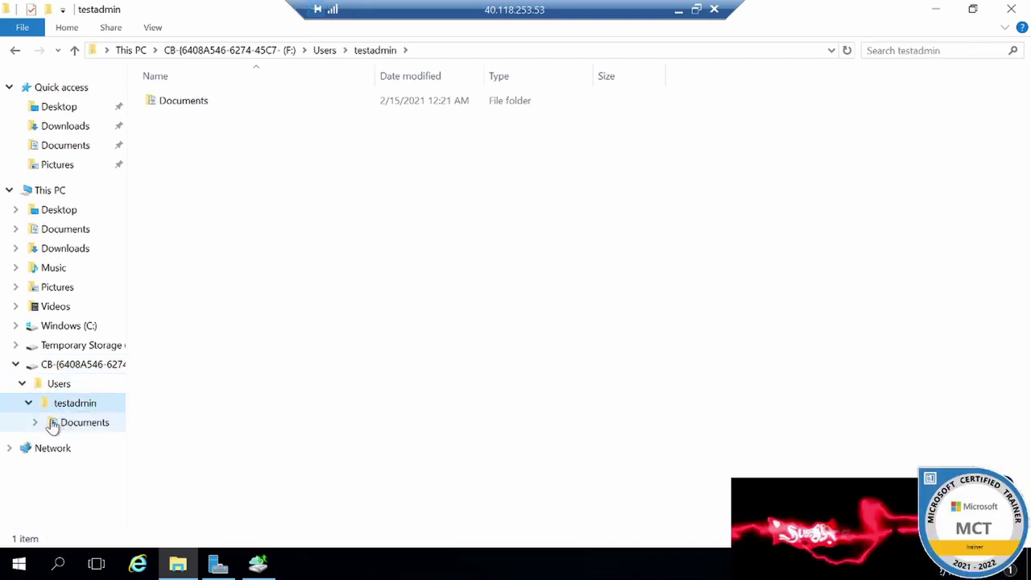
click(37, 422)
click(78, 424)
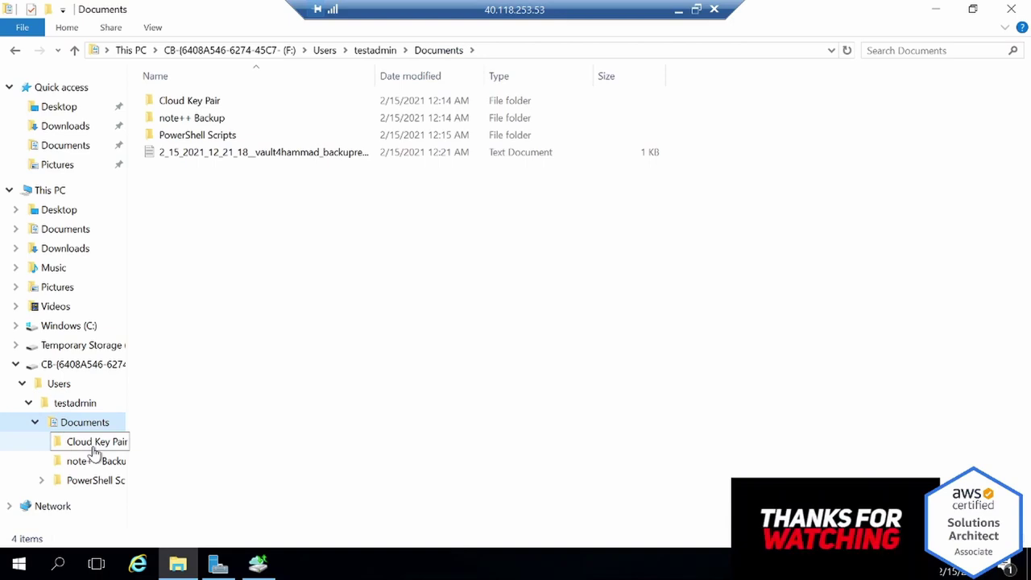
click(93, 445)
click(96, 464)
click(102, 480)
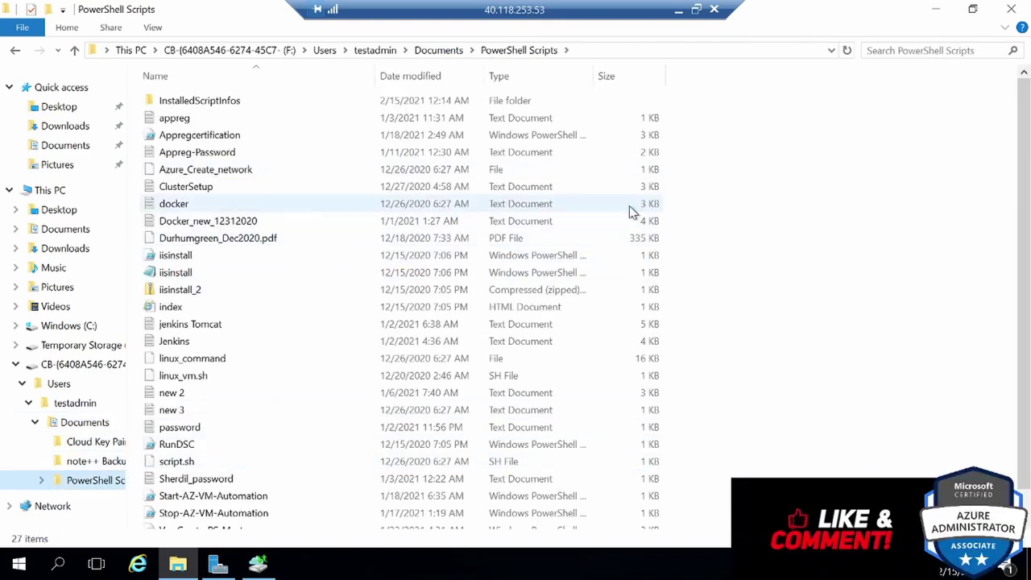
Step: Copy all folders and the text file from the recovery volume's Documents folder into the server's own Documents folder
click(91, 366)
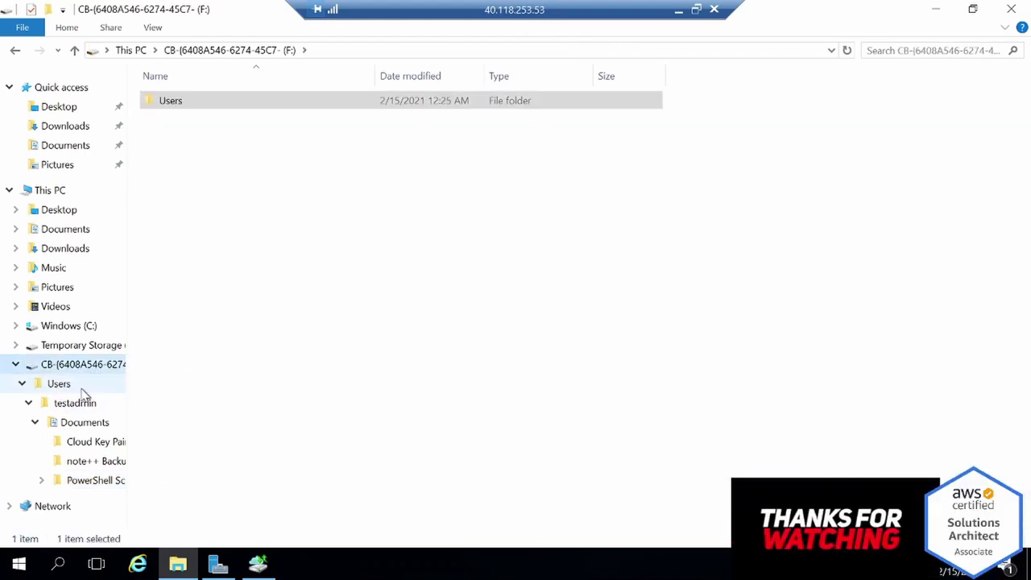
click(84, 423)
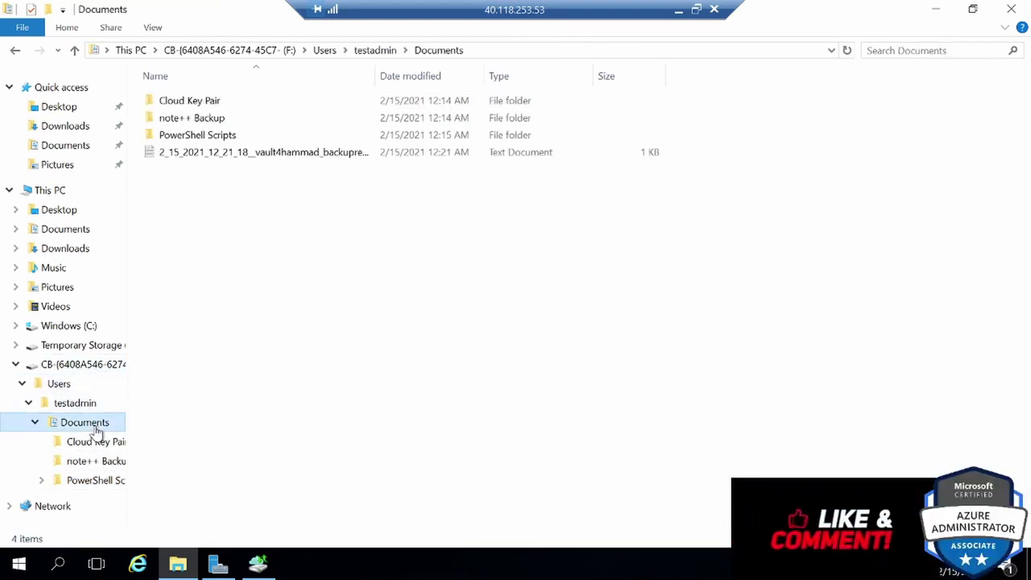
drag(319, 199, 131, 92)
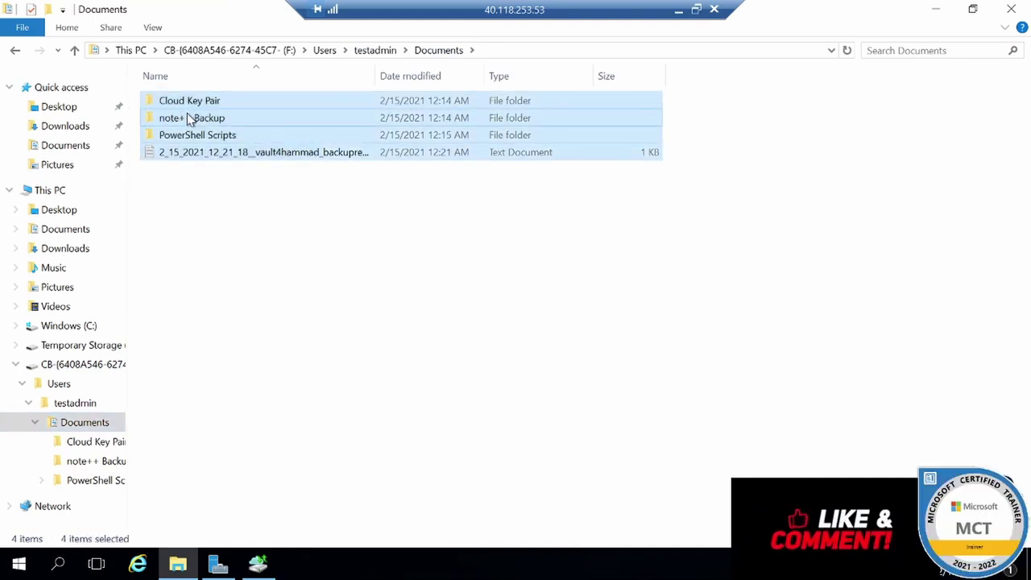
right_click(187, 113)
click(260, 245)
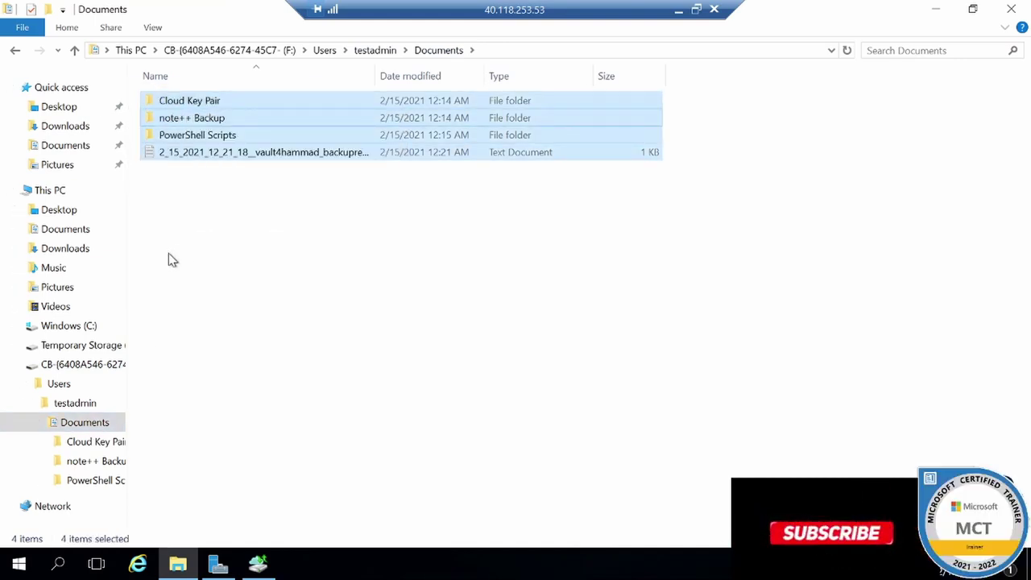
click(65, 232)
right_click(287, 166)
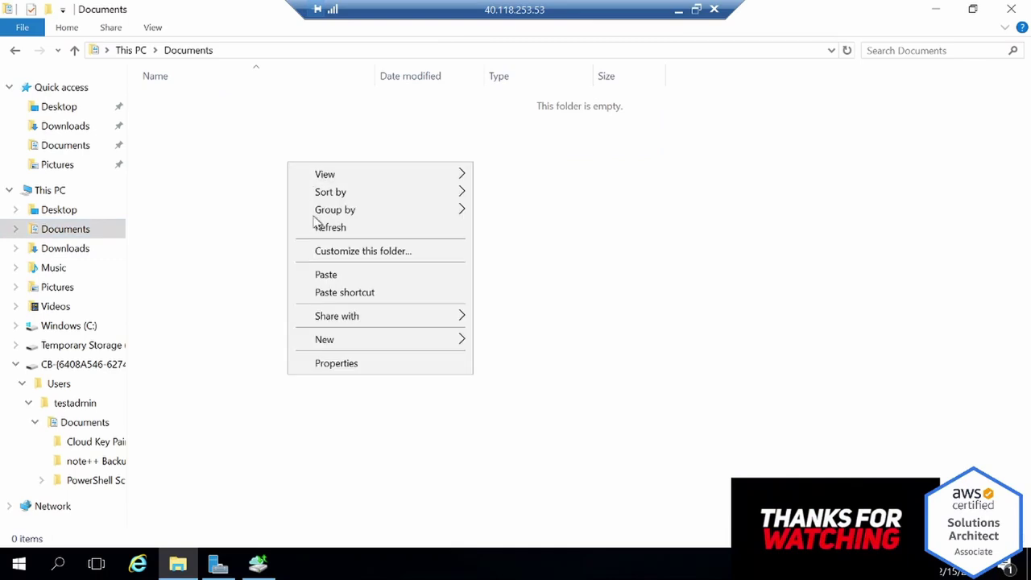
click(319, 274)
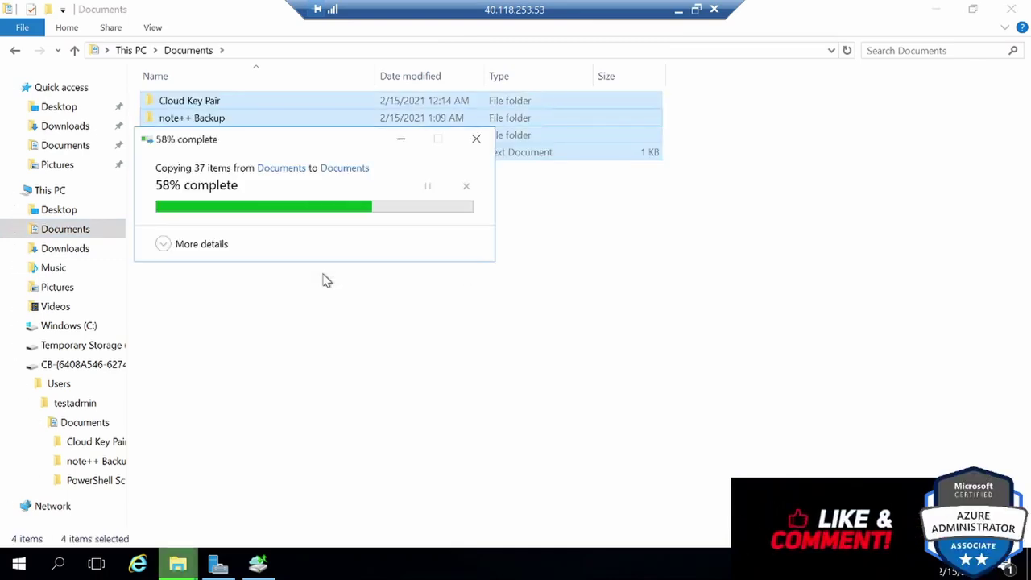
Step: Close File Explorer and unmount the recovery volume, confirming the end of the current recovery
click(1012, 8)
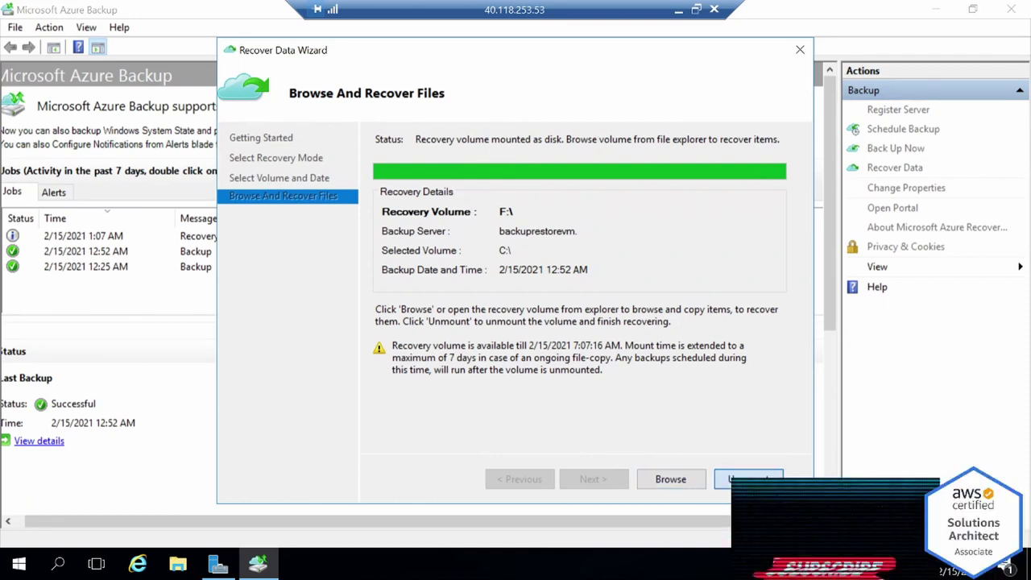
click(737, 478)
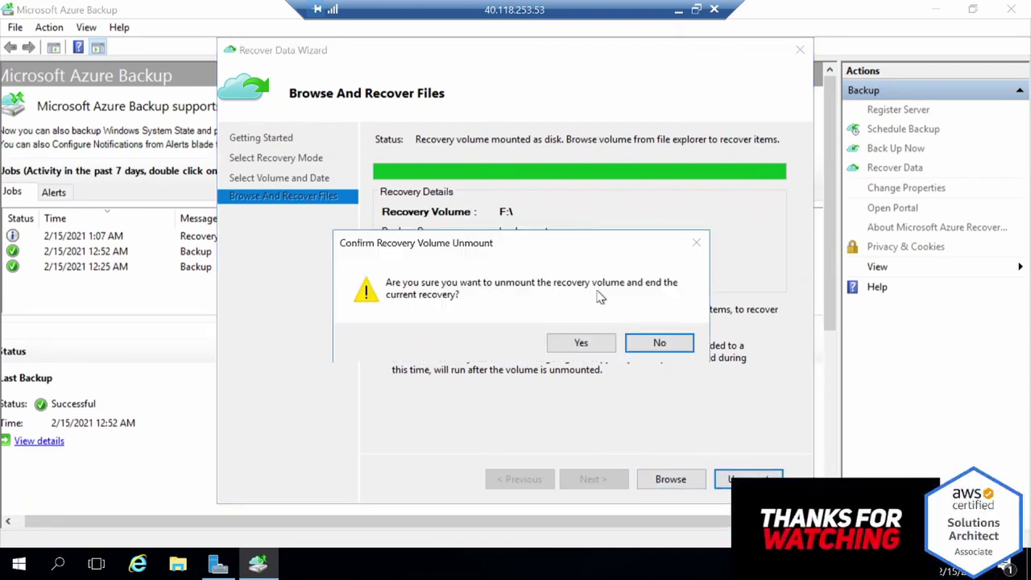
click(580, 342)
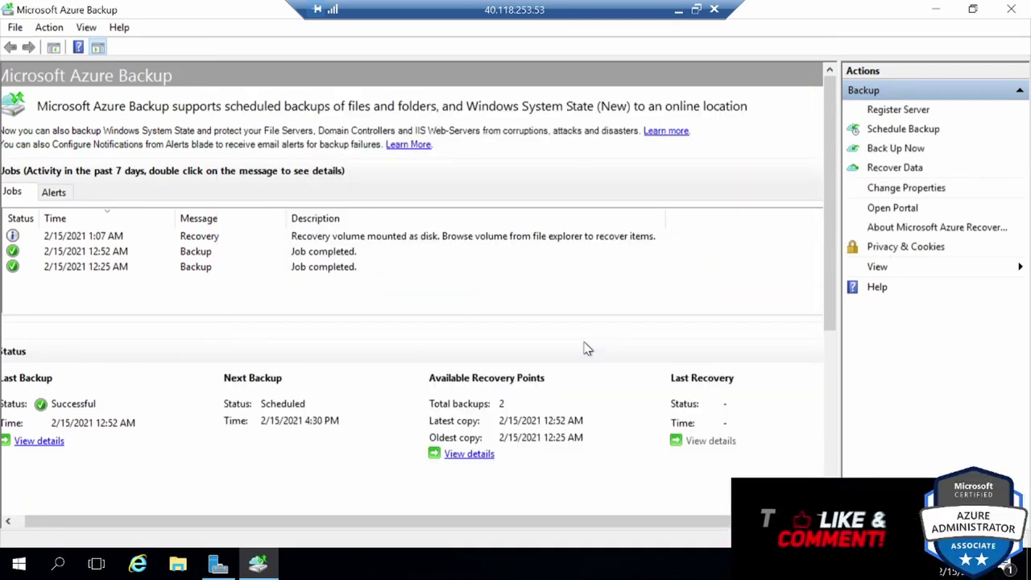
Step: Switch to the Azure portal, refresh the vault4hammad backup jobs and check the start time of the backuprestorevm virtual machine backup
click(935, 8)
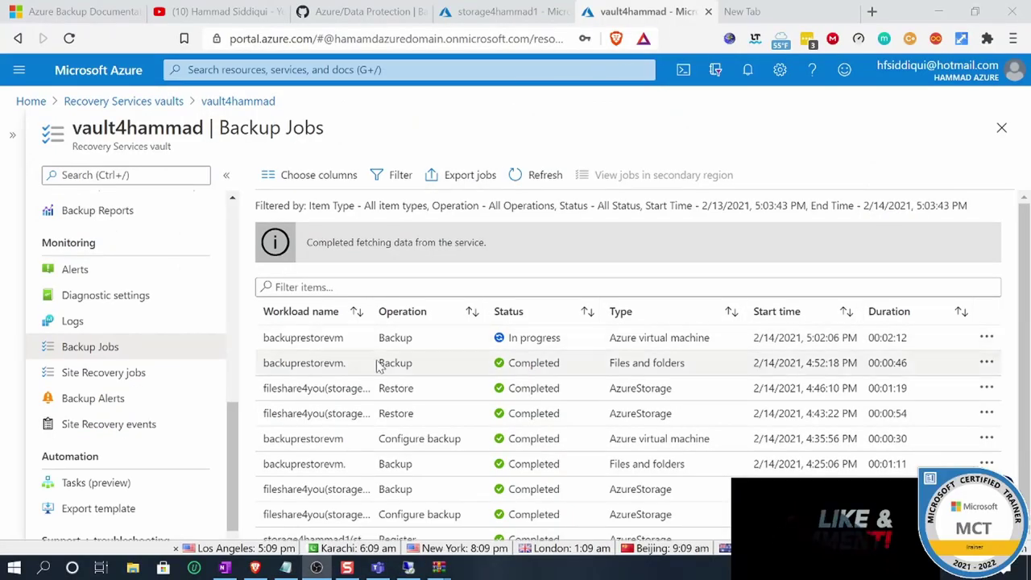
click(535, 175)
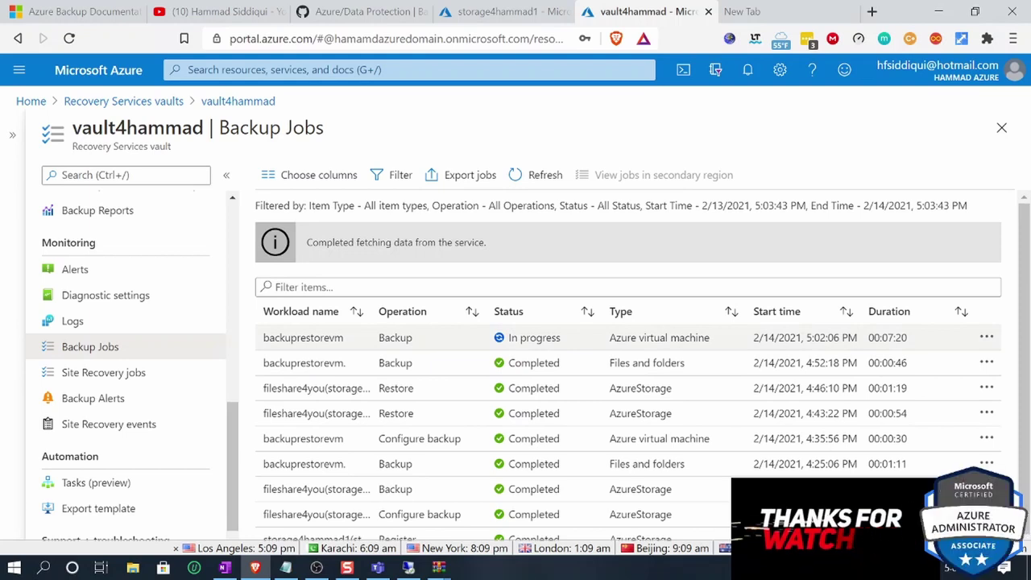
drag(801, 337, 838, 337)
click(938, 12)
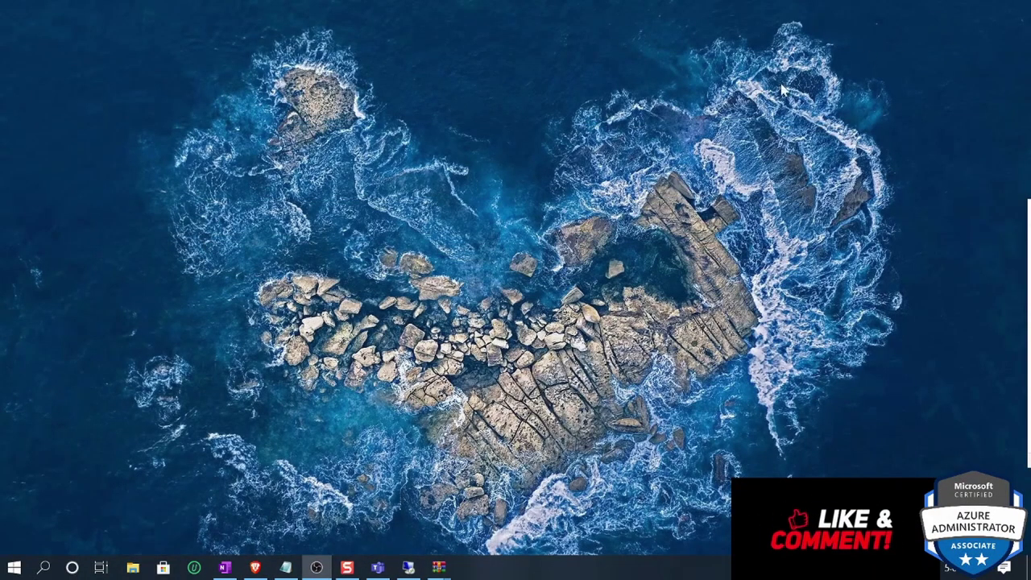
Step: Return to the remote server and inspect the drives under This PC and the folders of Windows (C:) in File Explorer
click(408, 567)
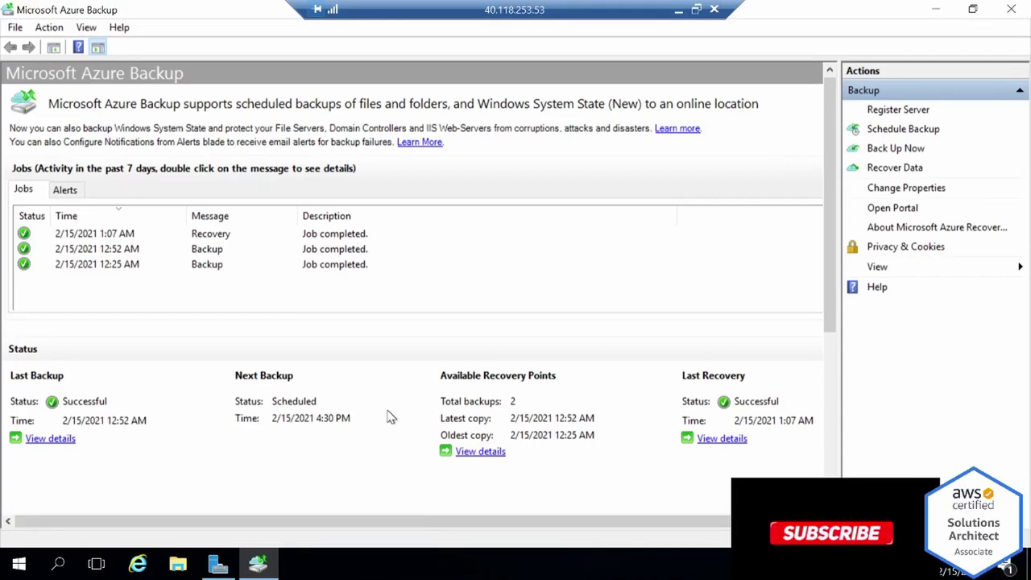
click(935, 11)
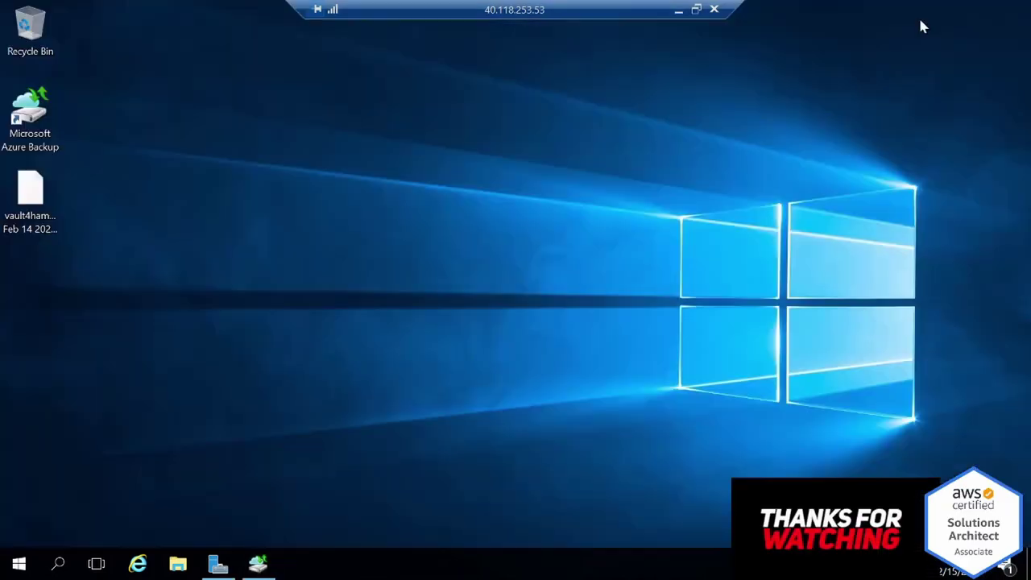
click(177, 564)
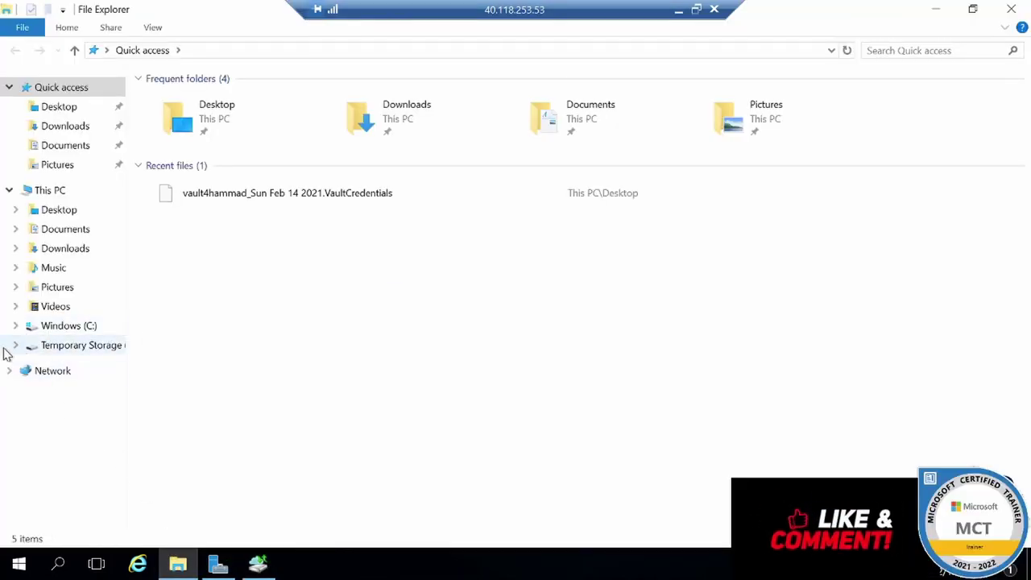
click(16, 327)
click(15, 326)
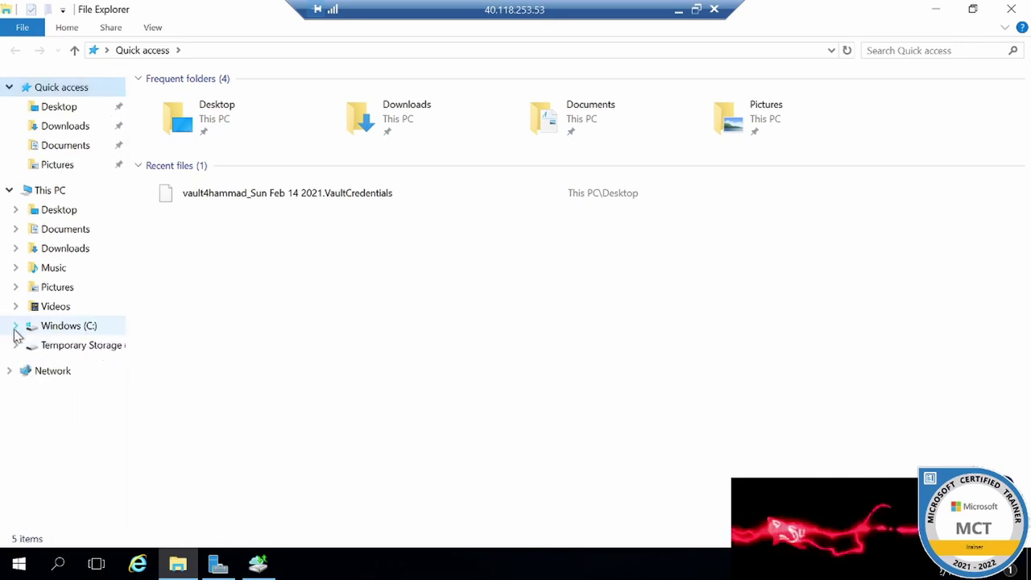
click(16, 326)
click(65, 347)
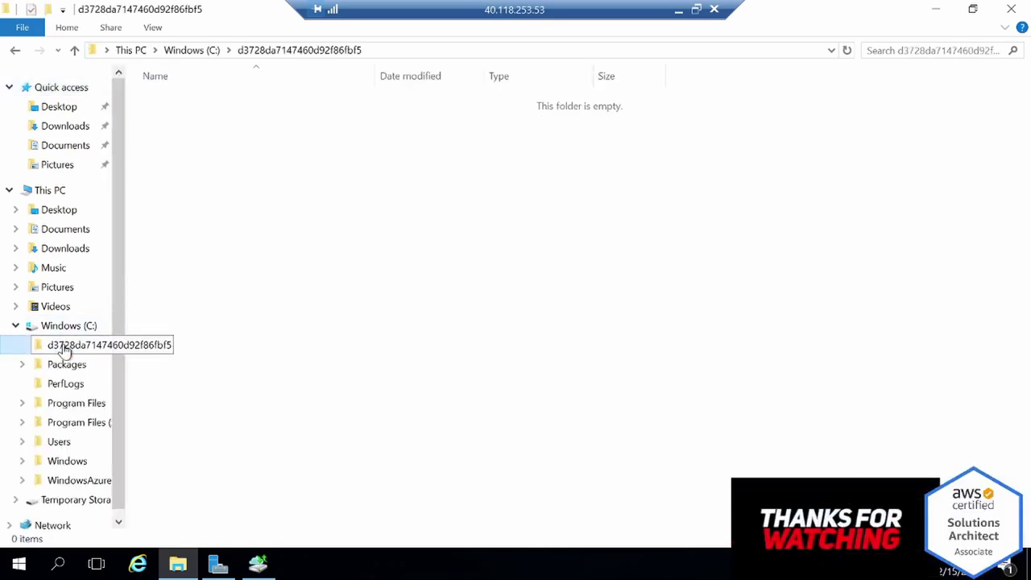
scroll(27, 505, down, 2)
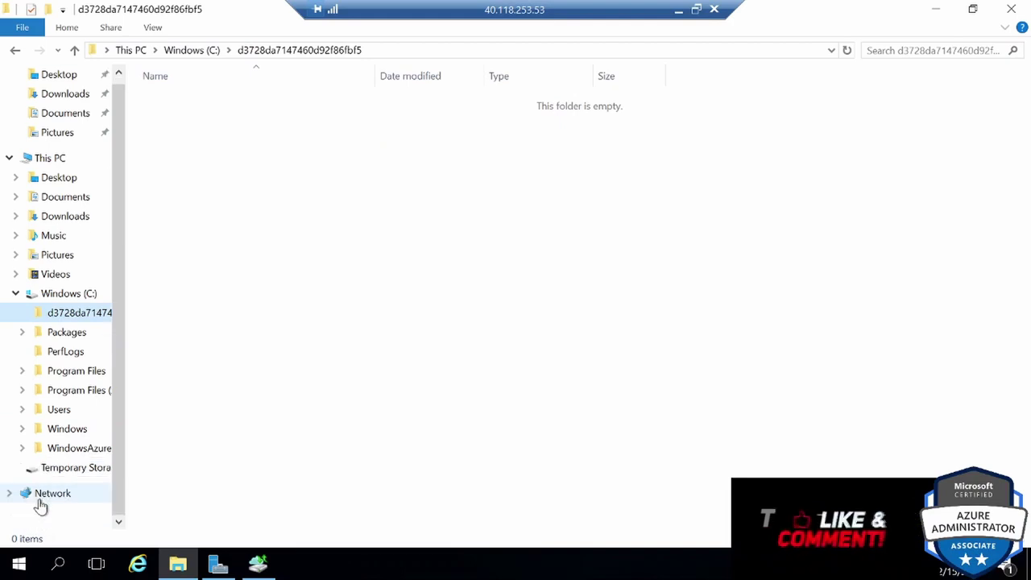
click(15, 293)
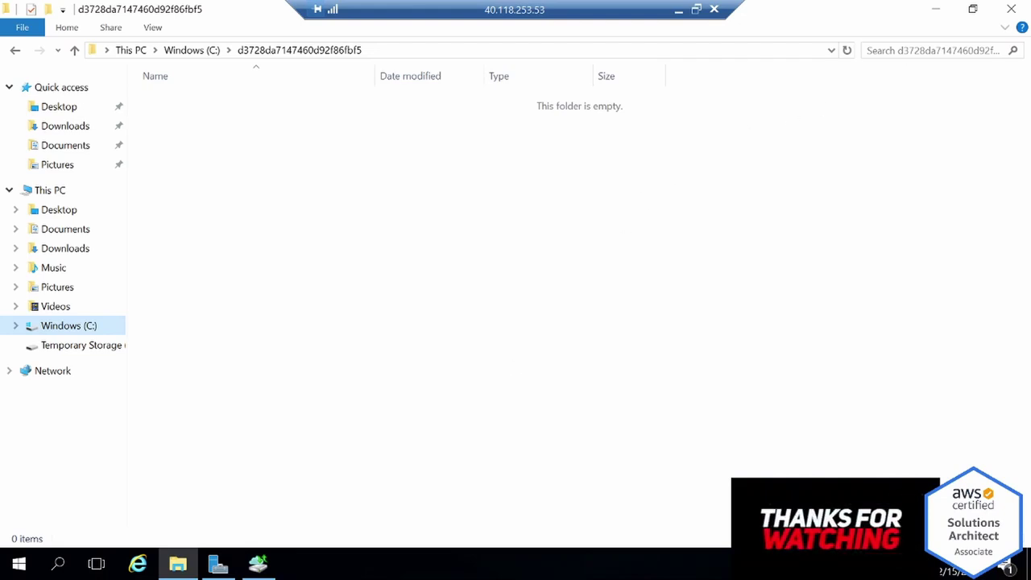
Step: Bring Microsoft Azure Backup back up and examine the 2/15/2021 1:07 AM Recovery job in the job list
click(934, 9)
click(257, 564)
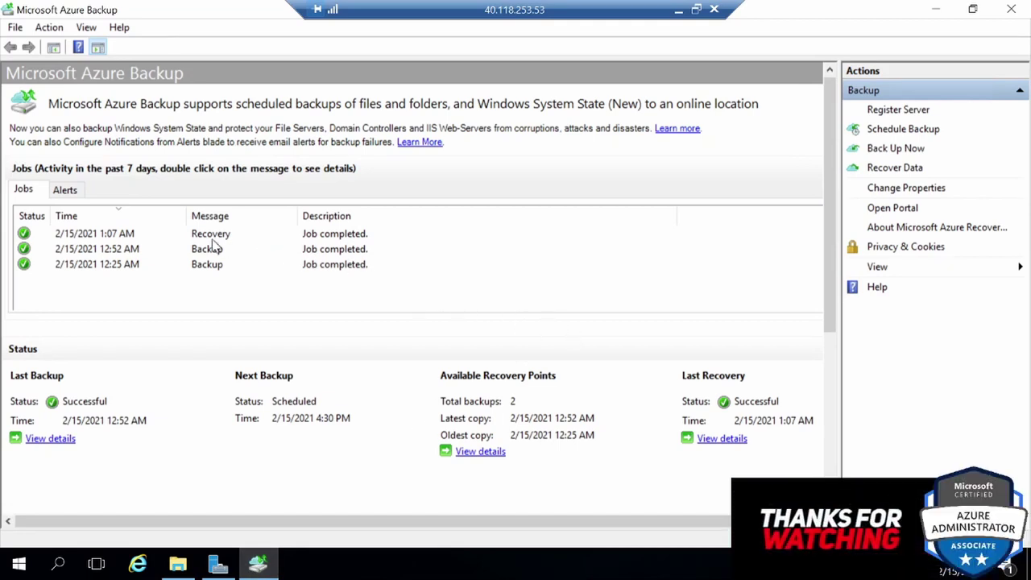
click(69, 239)
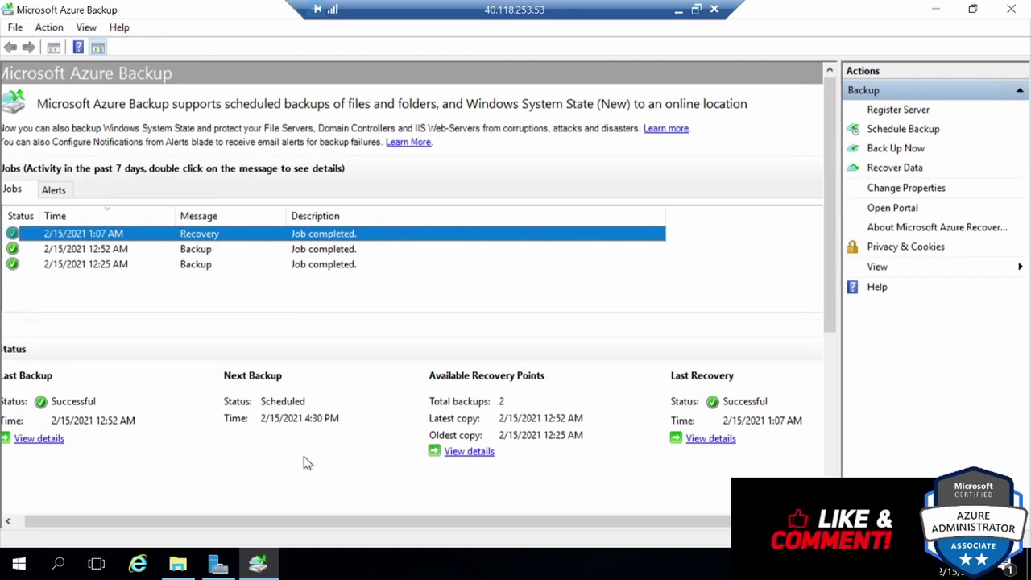
drag(285, 521, 260, 522)
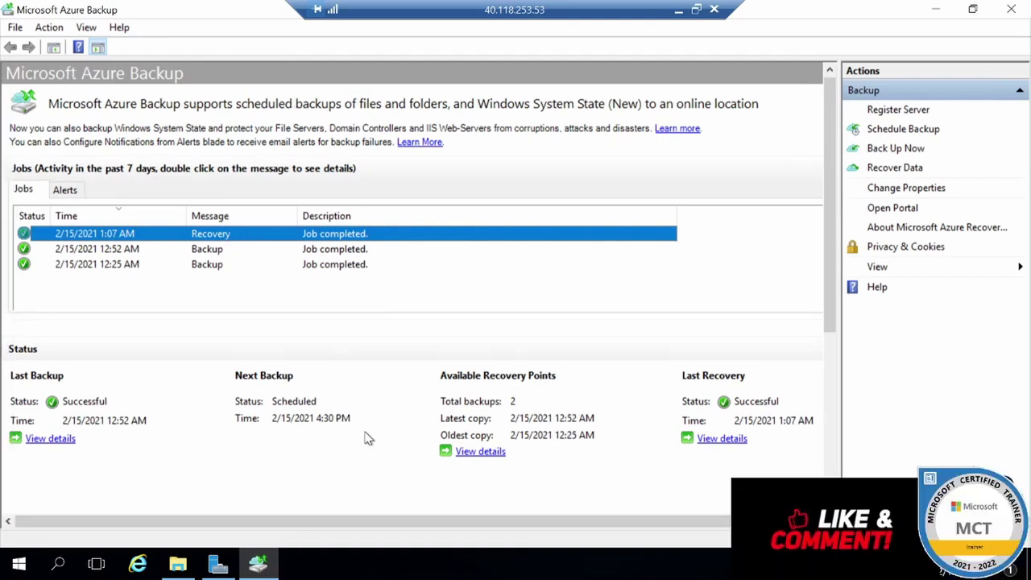
Step: Switch to the Azure portal, refresh the backup jobs and examine the duration and details of the backuprestorevm backup started at 5:02:06 PM
click(678, 10)
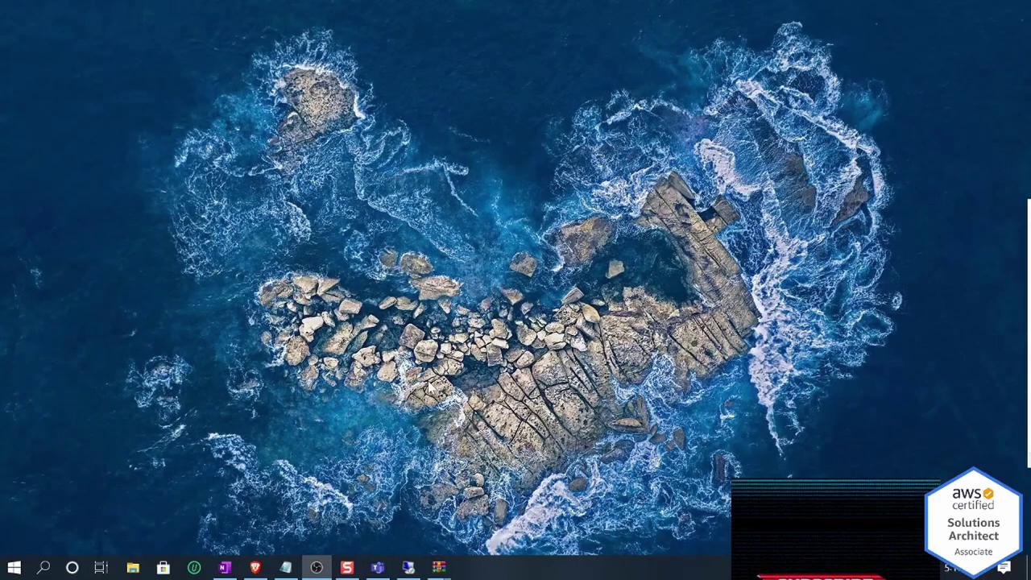
click(254, 567)
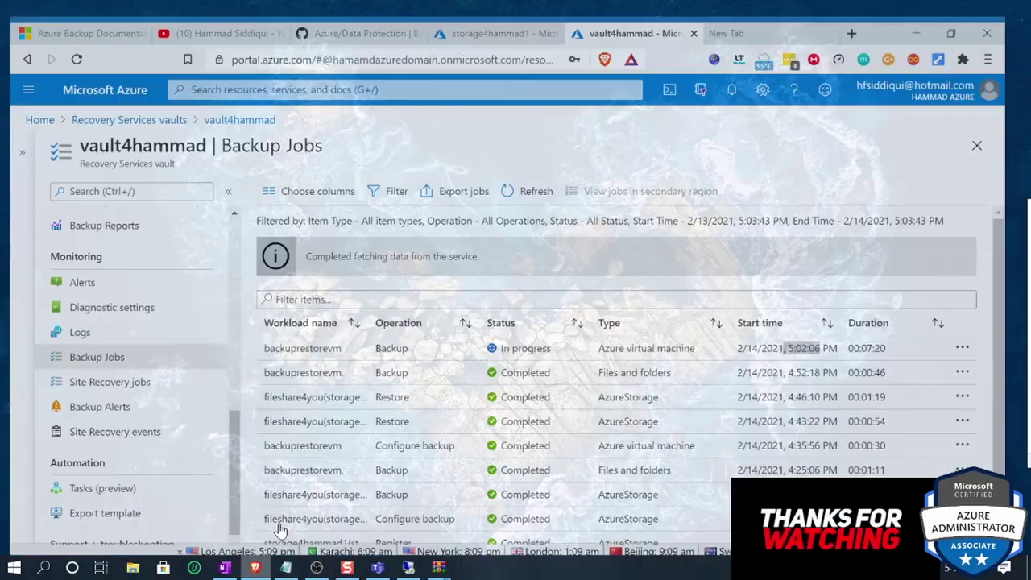
click(544, 175)
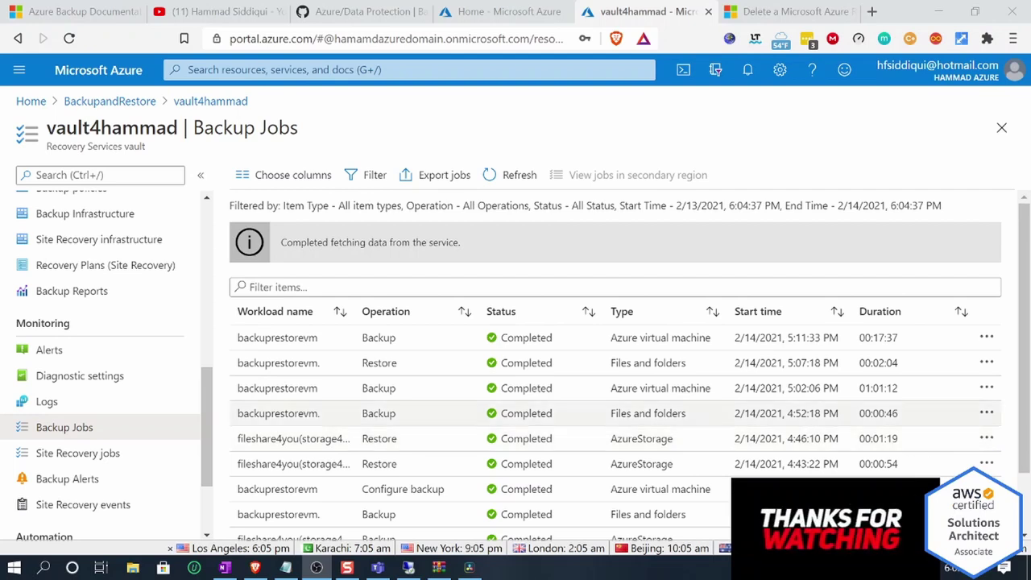
drag(899, 388, 858, 388)
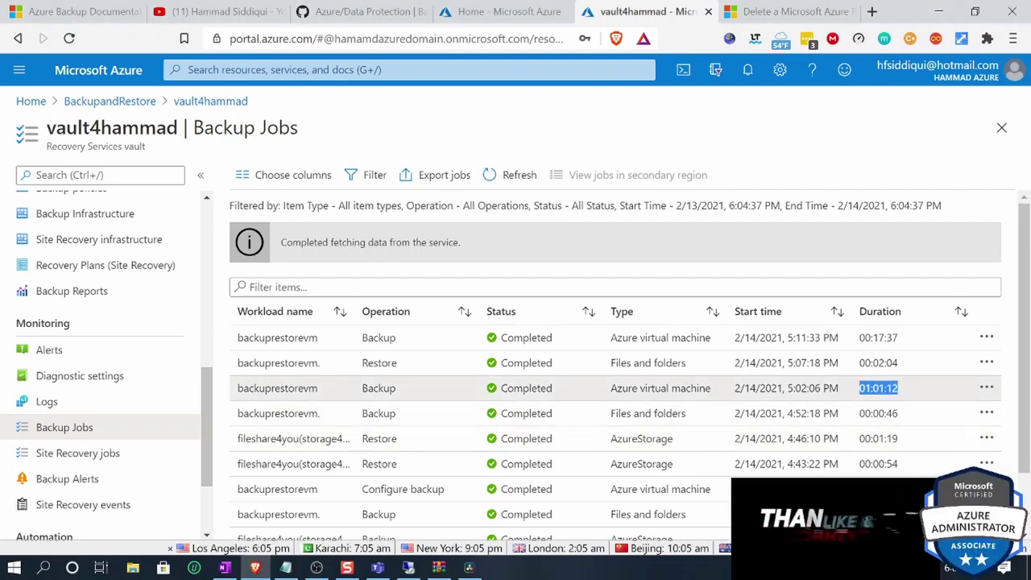
click(265, 388)
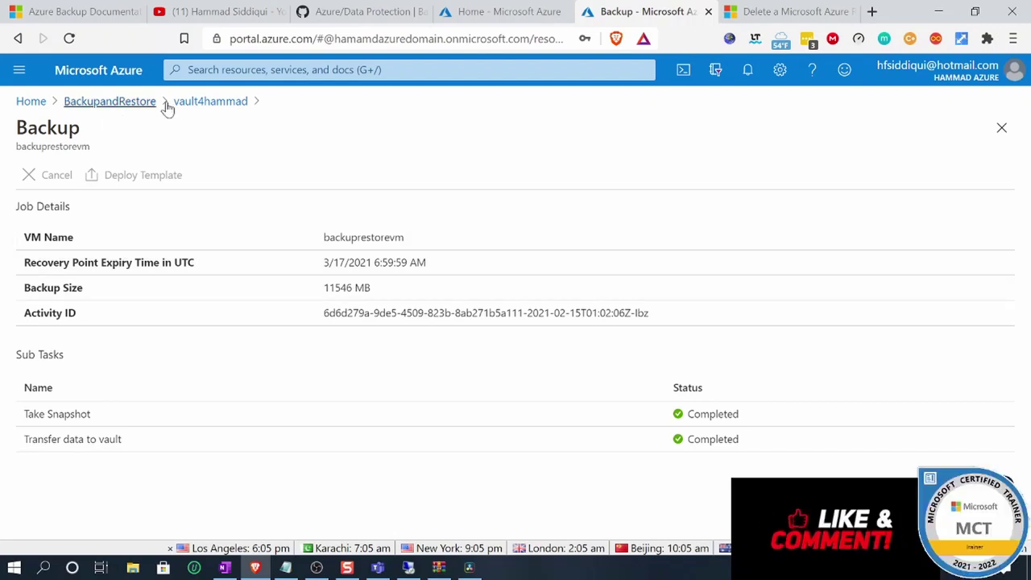
Step: Return from the job details to vault4hammad and open its list of protected backup items
click(193, 101)
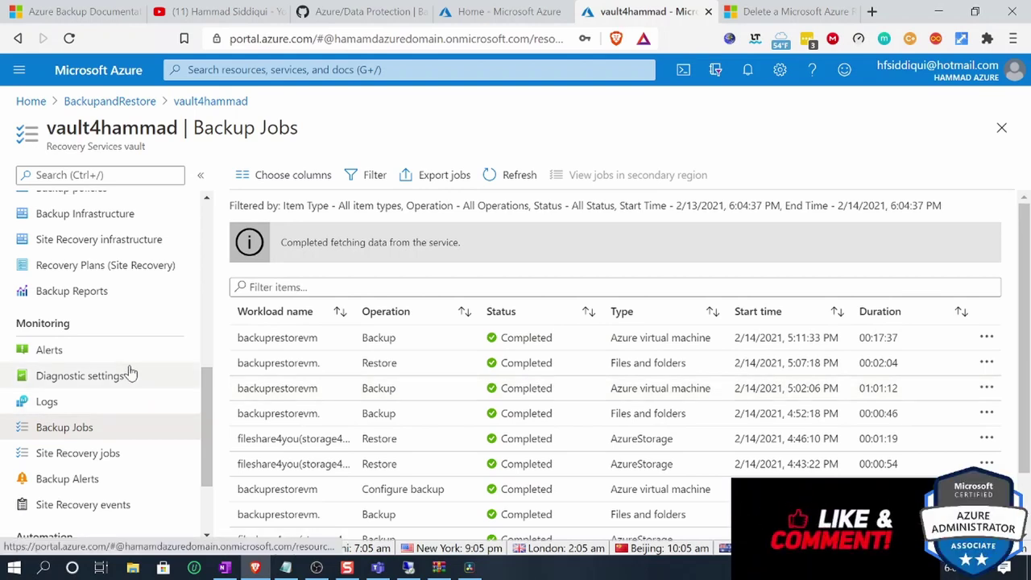
scroll(129, 372, up, 2)
scroll(88, 294, up, 3)
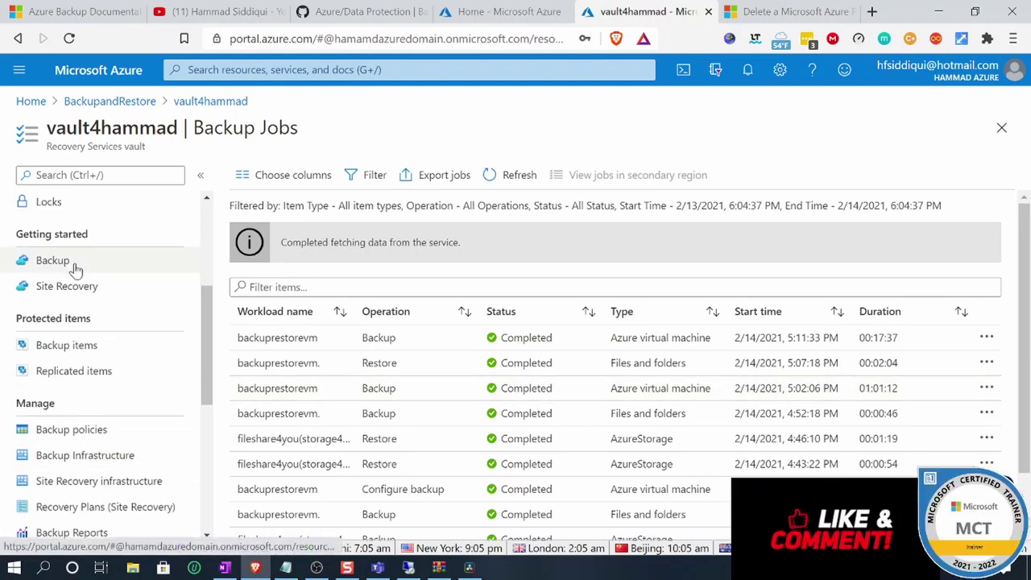
click(81, 346)
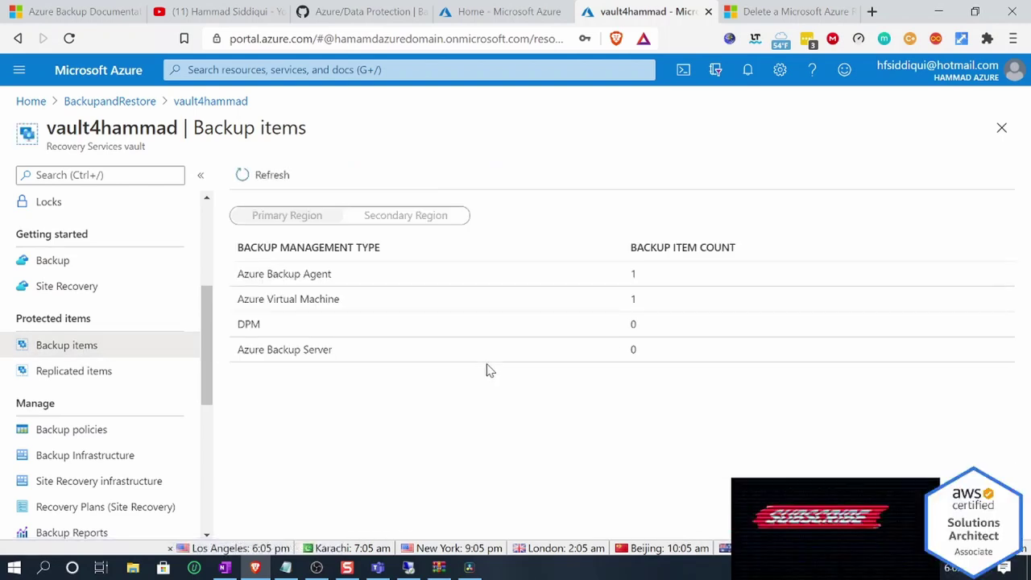
Step: Review the vault's Azure Virtual Machine backup items and return to the vault4hammad overview
click(520, 324)
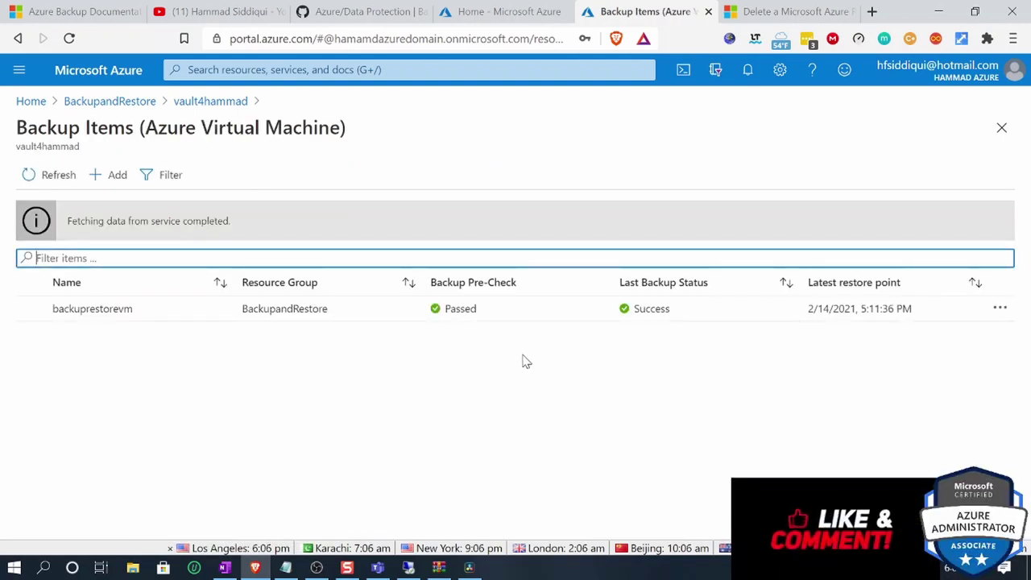
click(210, 101)
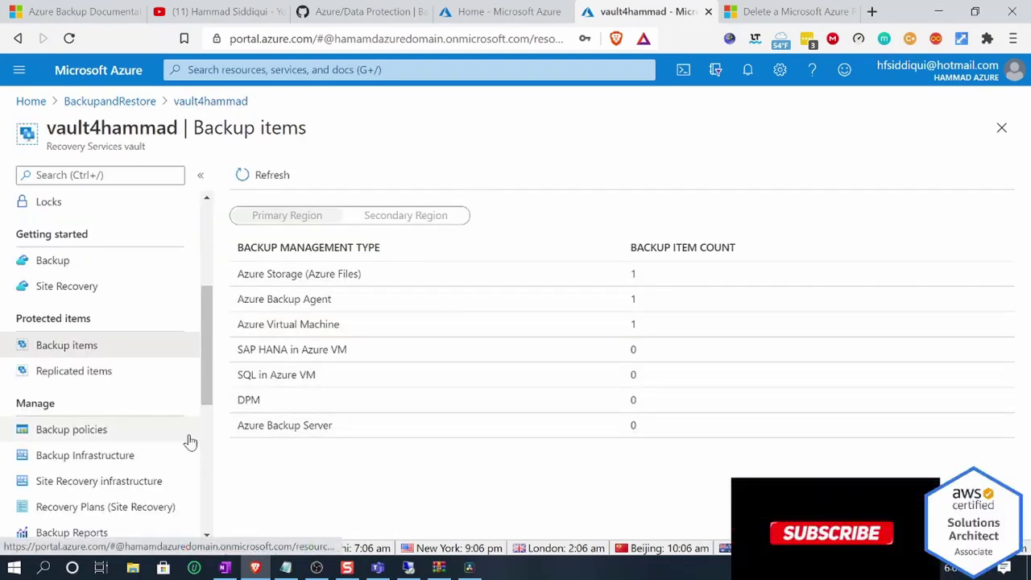
scroll(189, 442, up, 2)
scroll(169, 443, up, 1)
scroll(139, 442, up, 1)
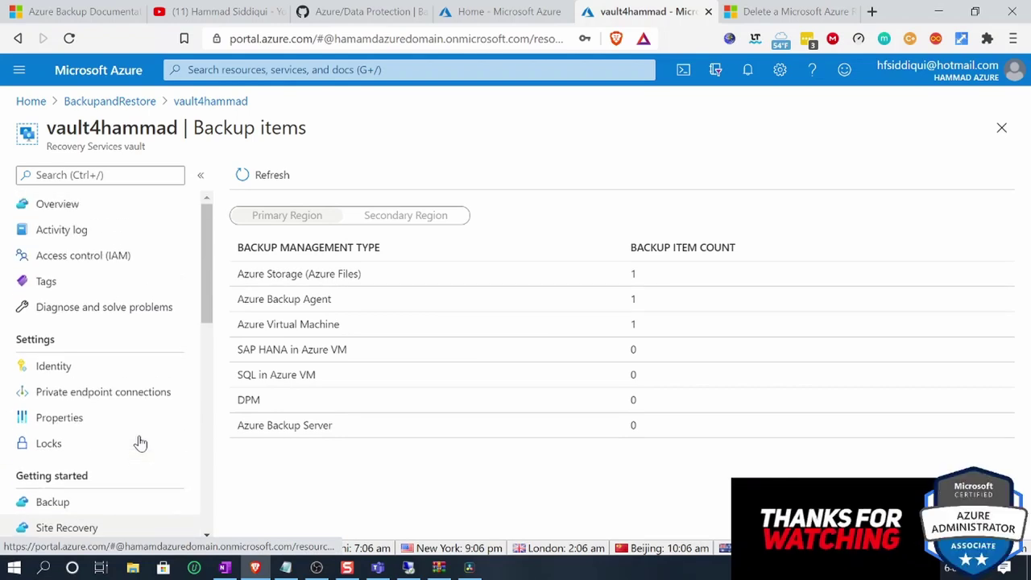
click(103, 202)
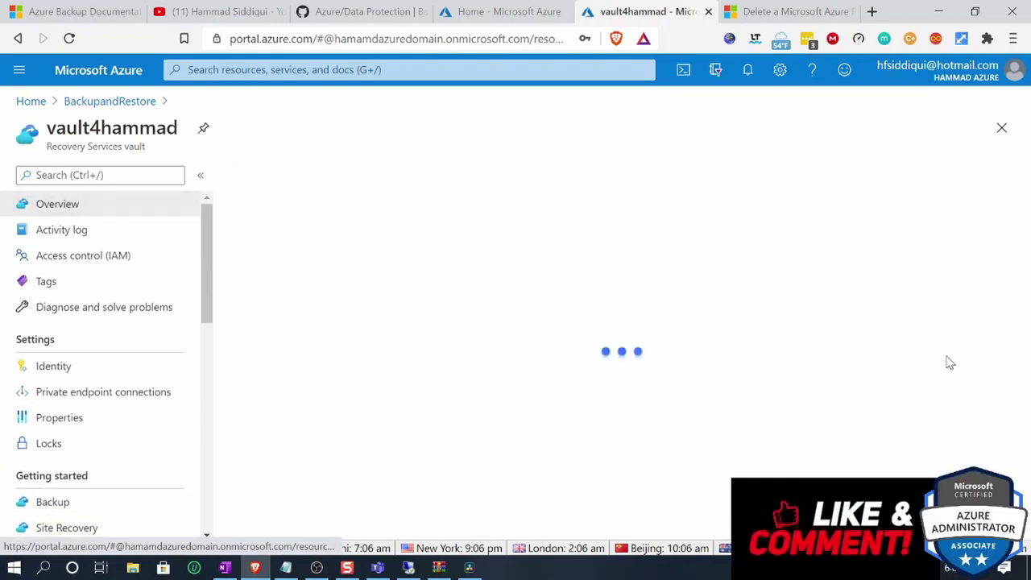
Step: Open the Backup dashboard's backup items and bring up backuprestorevm under Azure Virtual Machine to view its restore points
scroll(442, 392, down, 5)
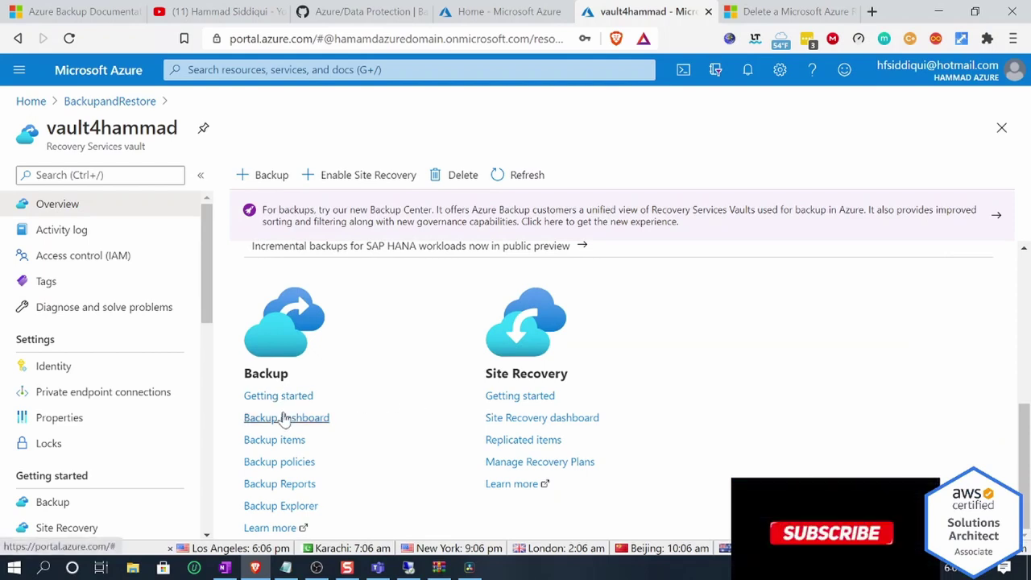
click(283, 420)
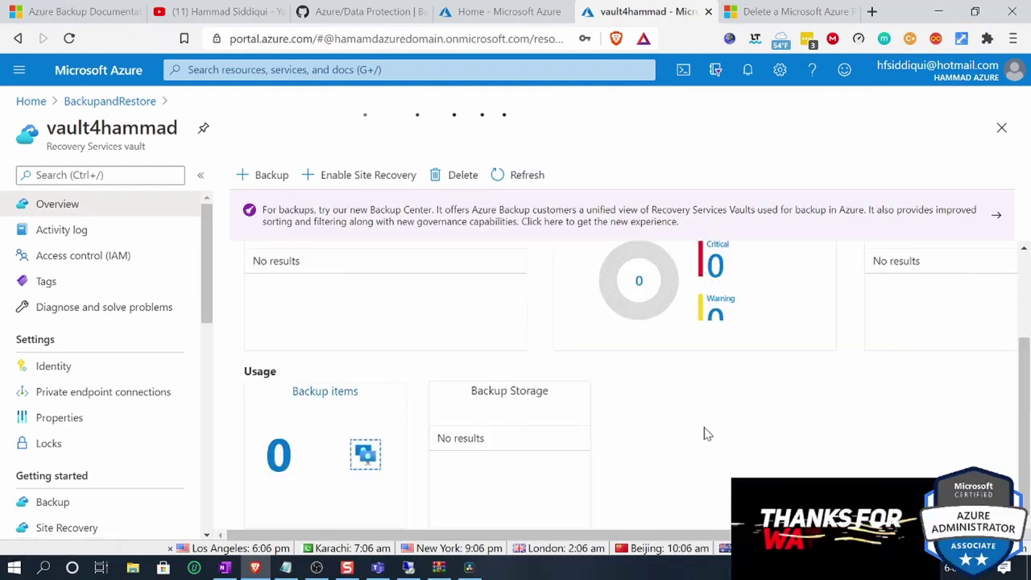
click(274, 454)
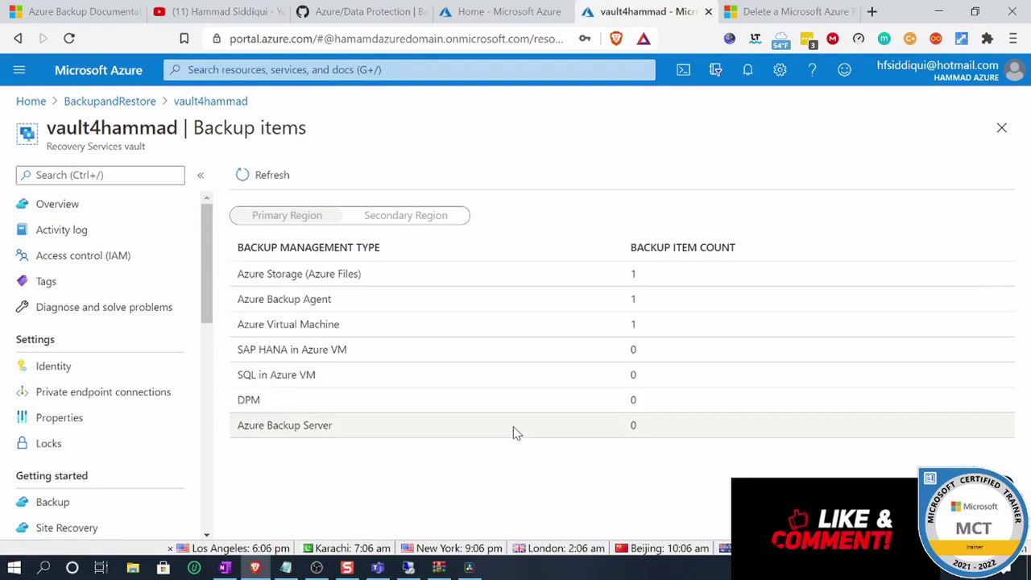
click(345, 326)
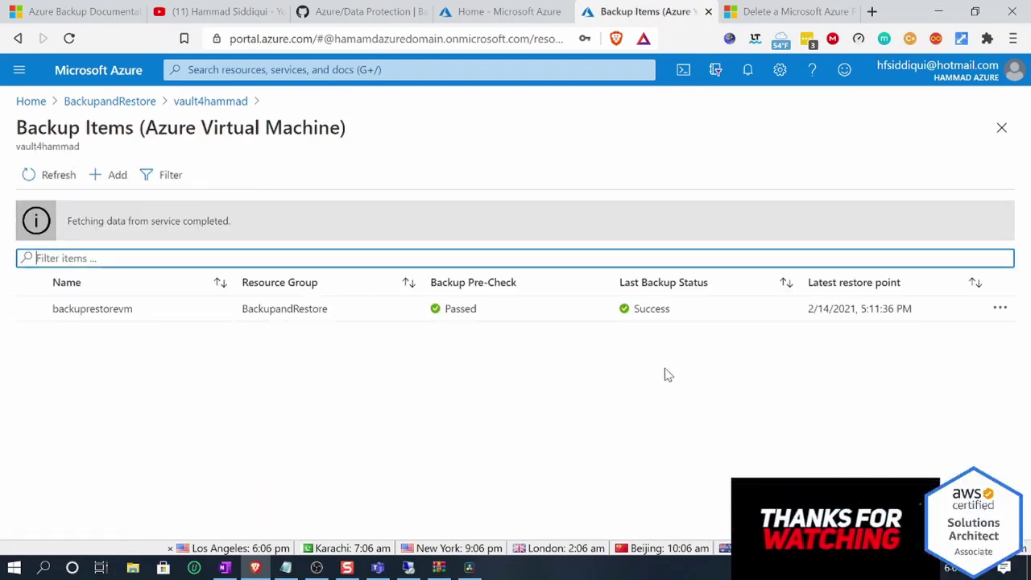
click(133, 309)
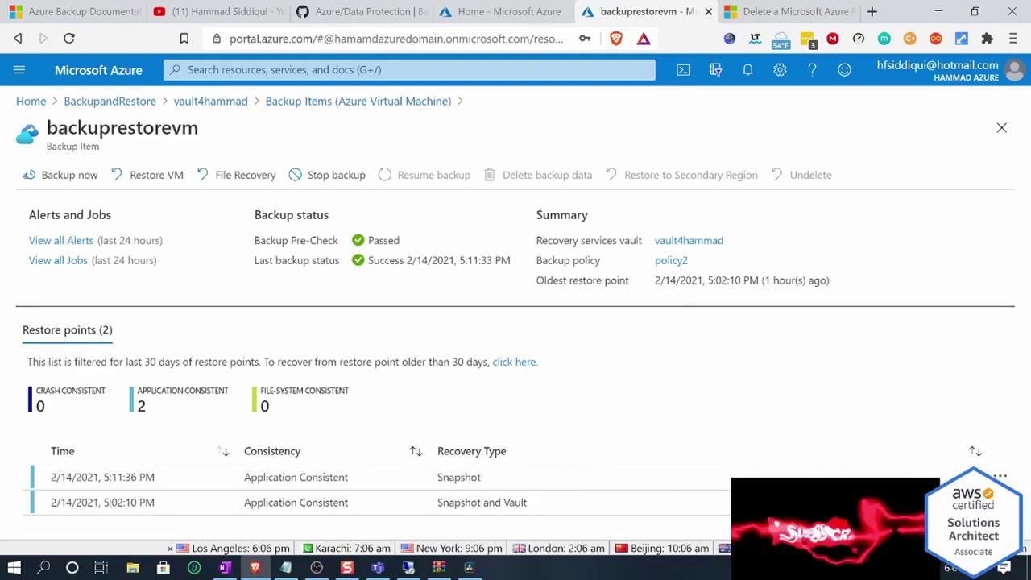
Step: Check Microsoft Azure Backup on the remote server, and return to the Azure portal to open the backuprestorevm backup item
key(alt+Tab)
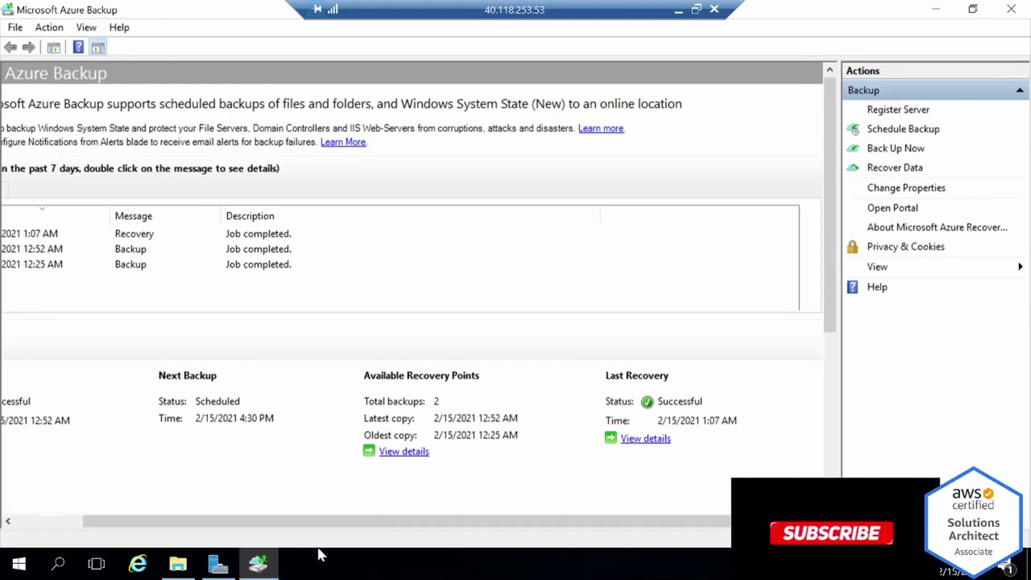
drag(184, 521, 58, 531)
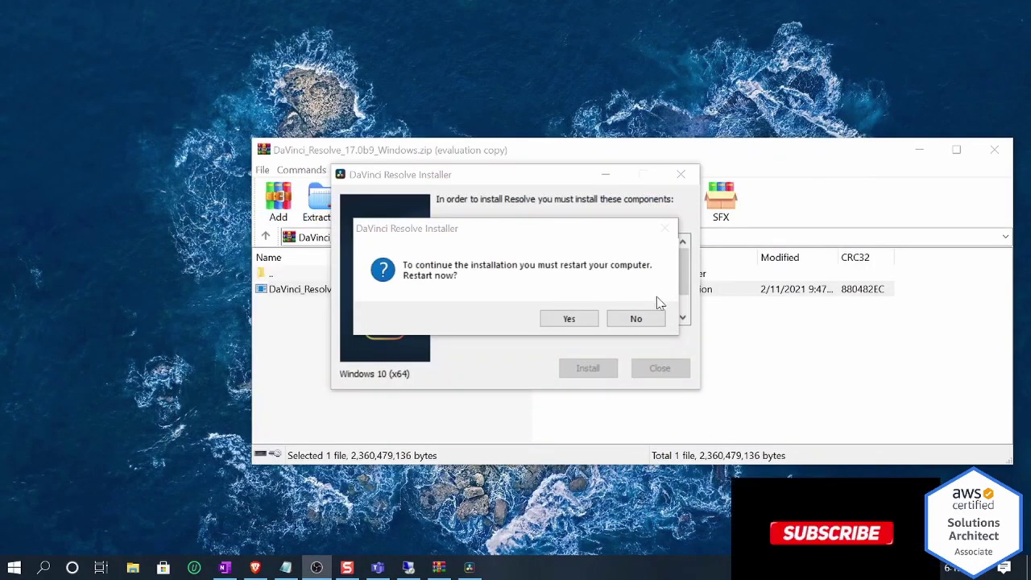
click(254, 567)
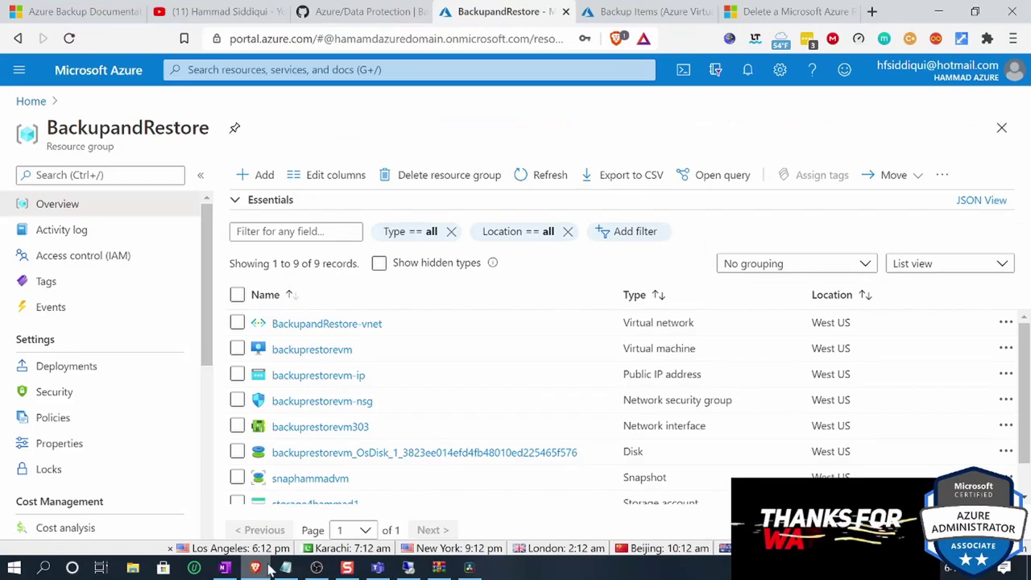
click(665, 20)
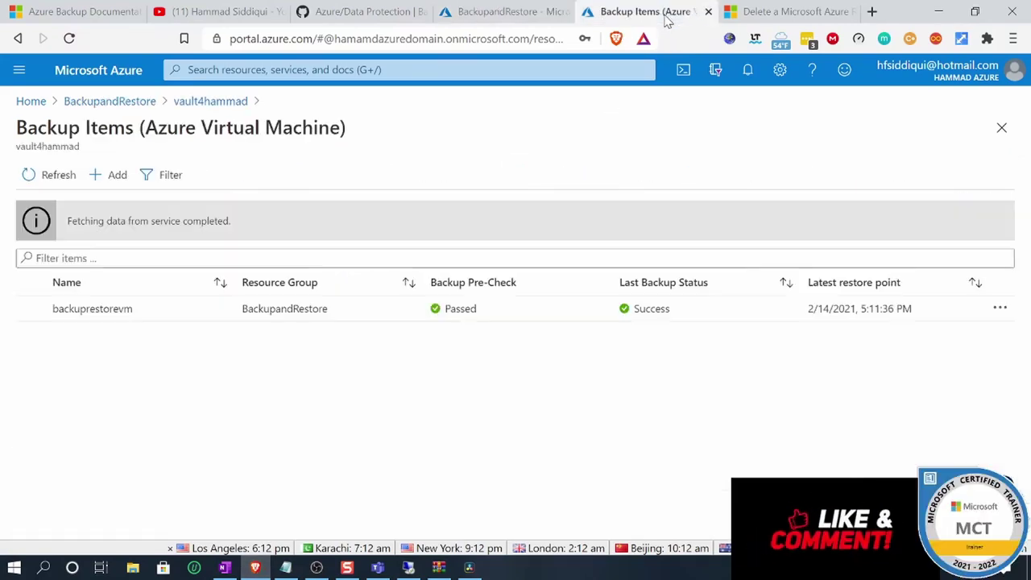
click(253, 315)
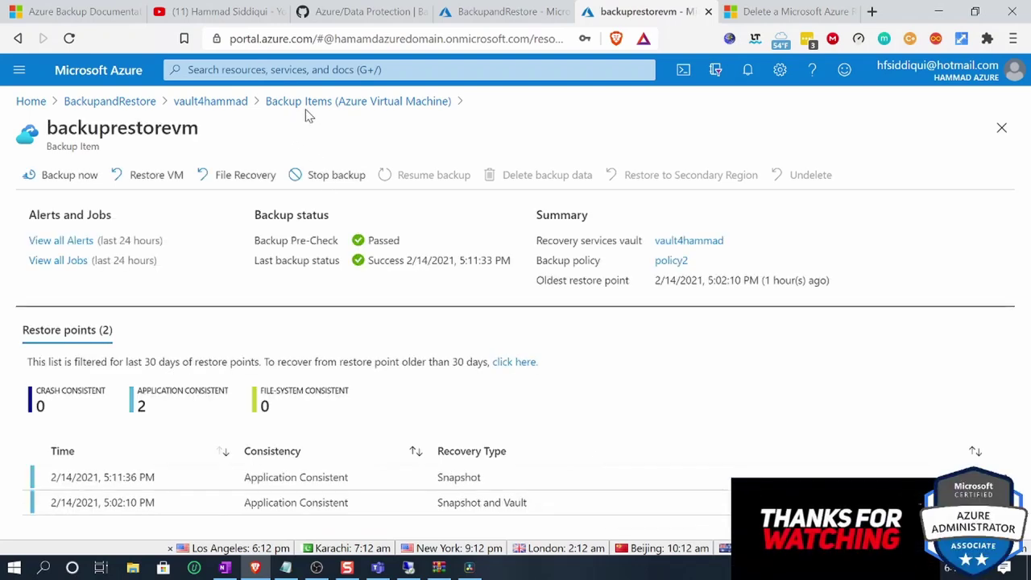
Step: Start a VM restore of backuprestorevm and choose the 2/14/2021, 5:11:36 PM snapshot restore point
click(156, 174)
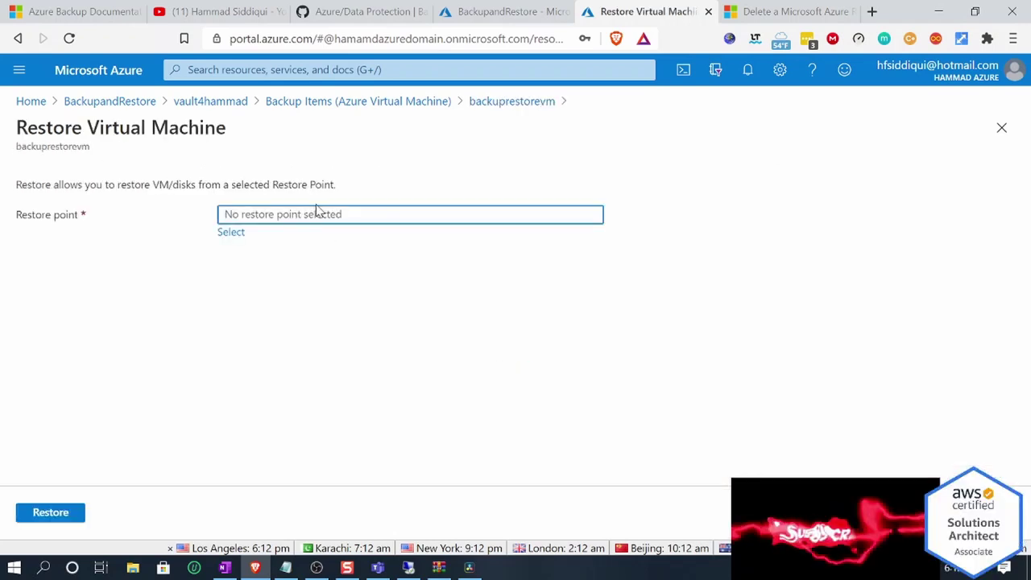
click(228, 232)
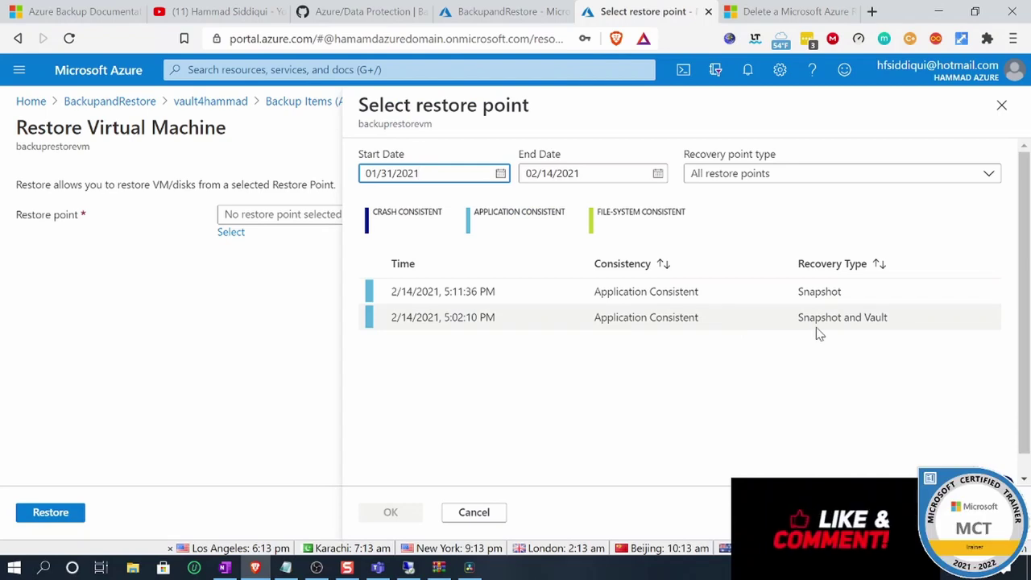
click(578, 333)
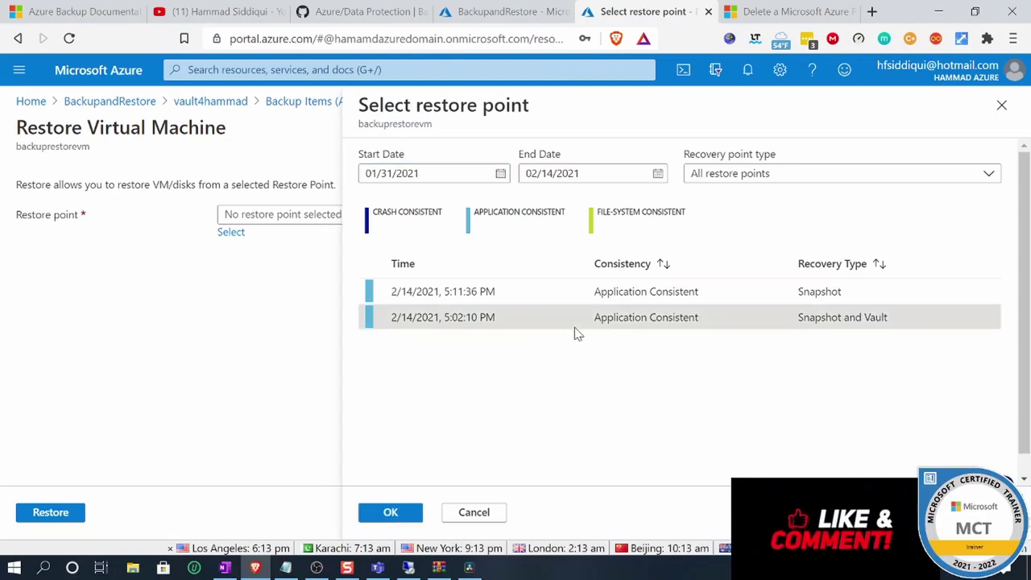
drag(895, 319, 854, 318)
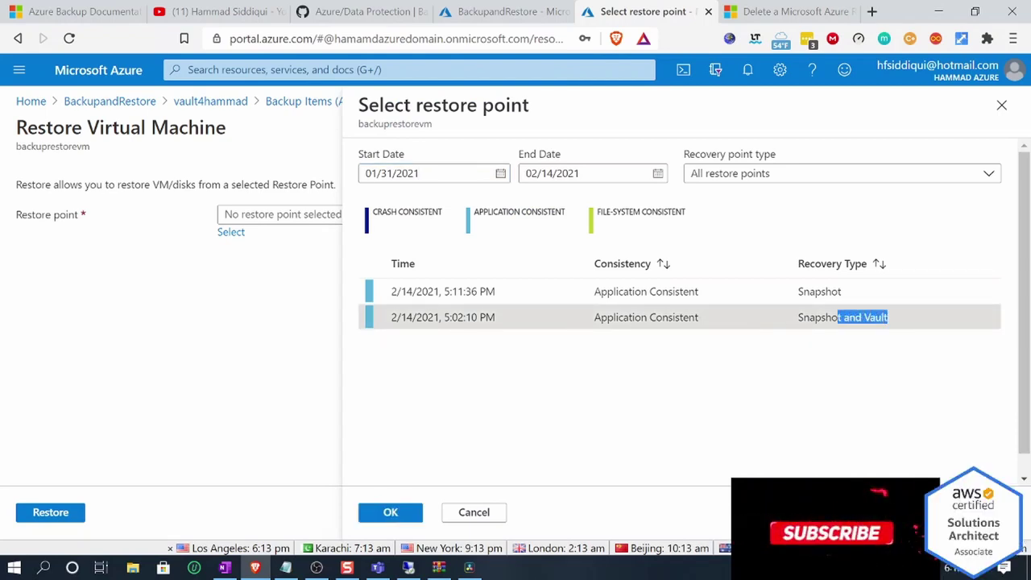
click(432, 299)
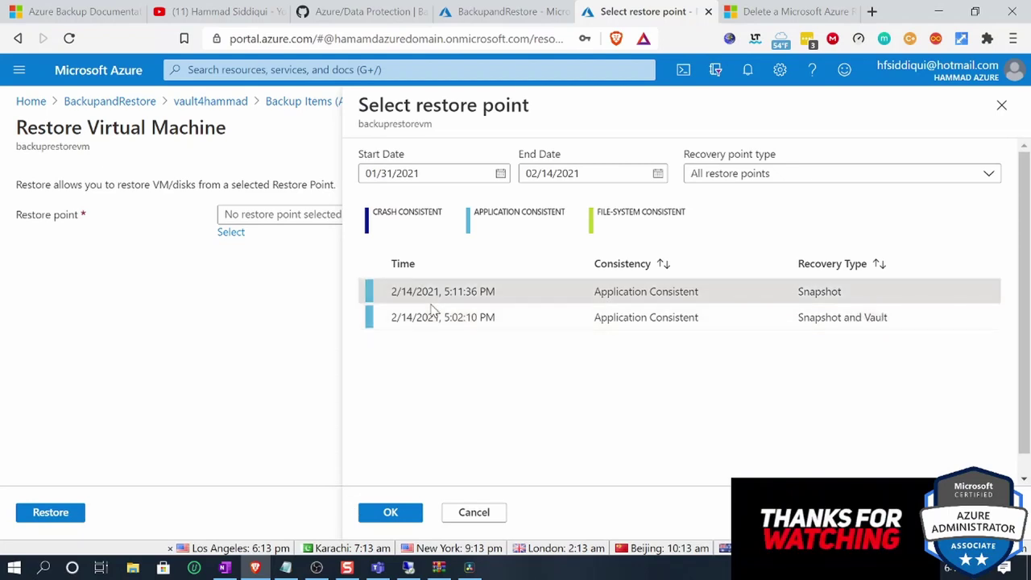
click(392, 512)
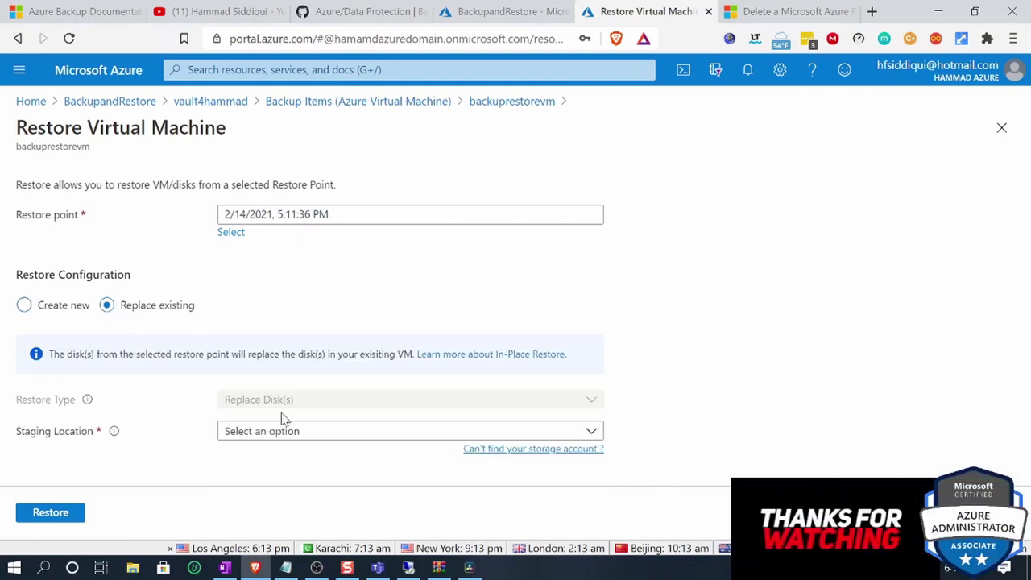
Step: Set storage4hammad1 (StandardLRS) as the staging location for the Replace existing restore
click(291, 433)
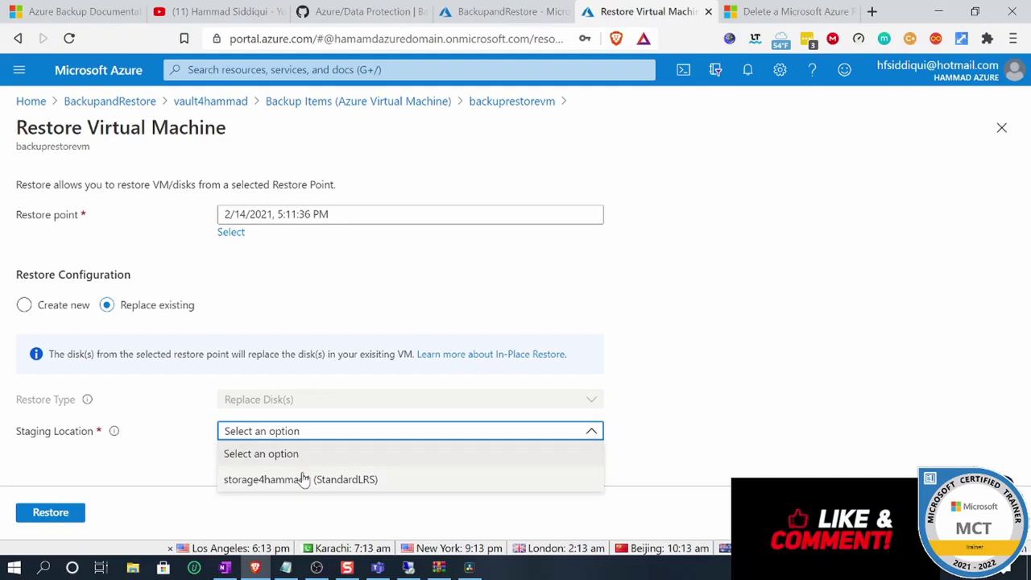
click(303, 479)
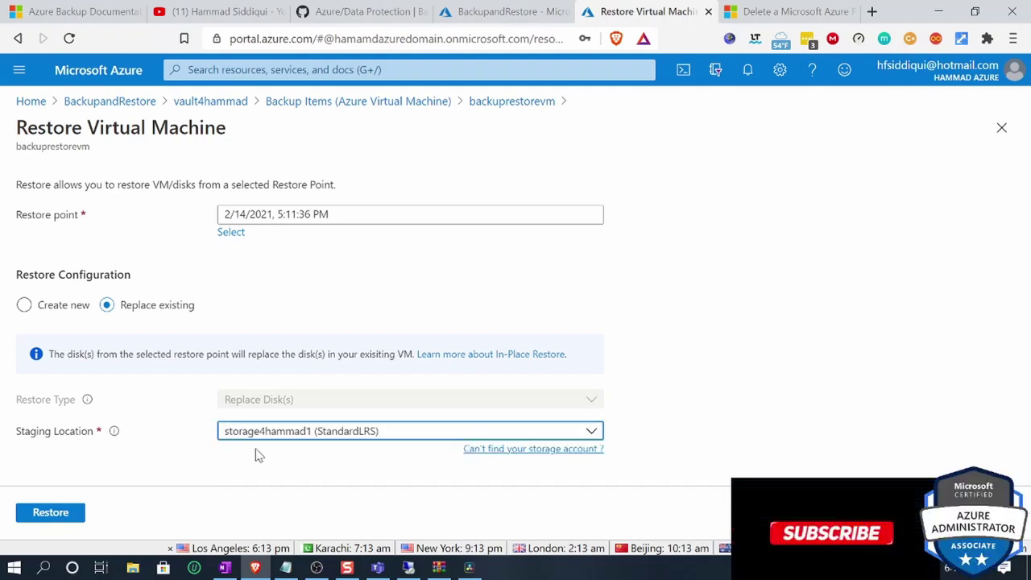
Step: Change the restore configuration to Create new with restore type Restore disks and resource group BackupandRestore
click(32, 312)
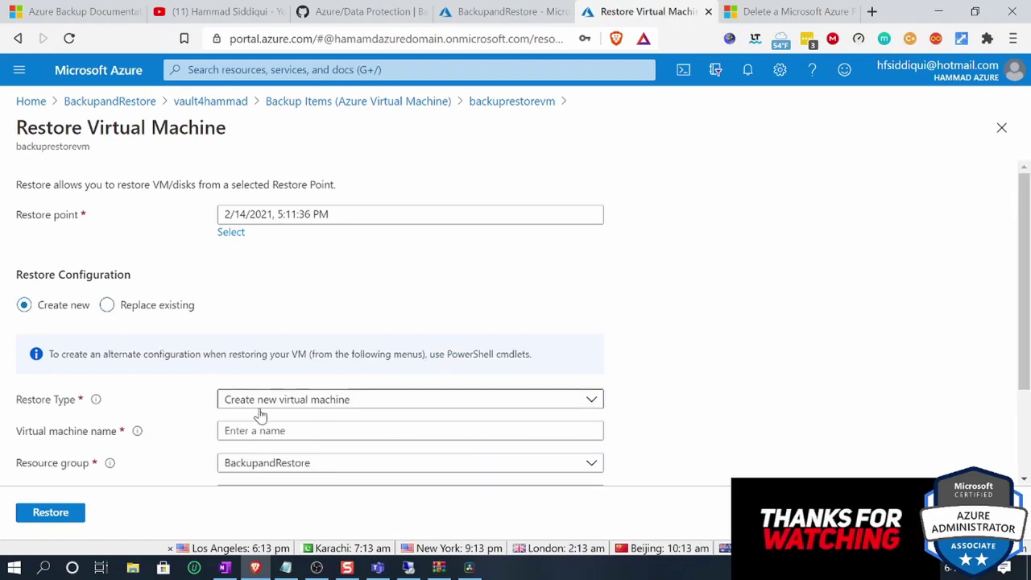
click(290, 401)
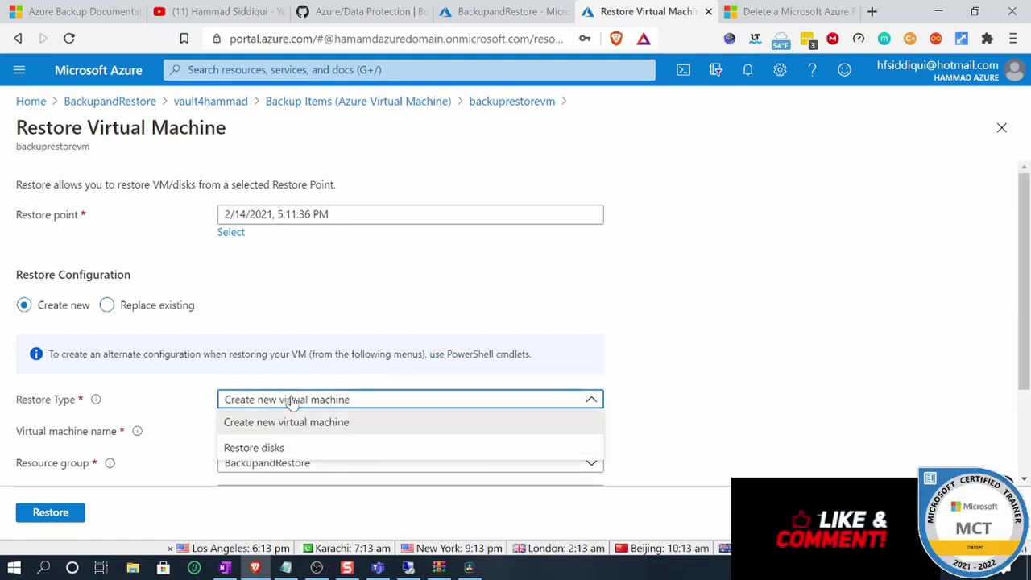
click(309, 447)
click(306, 436)
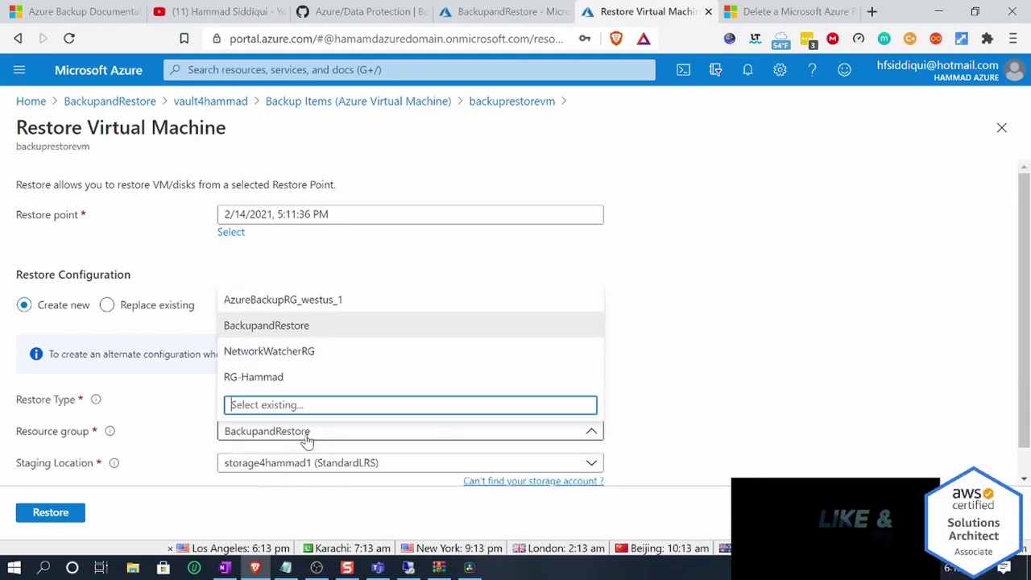
click(276, 325)
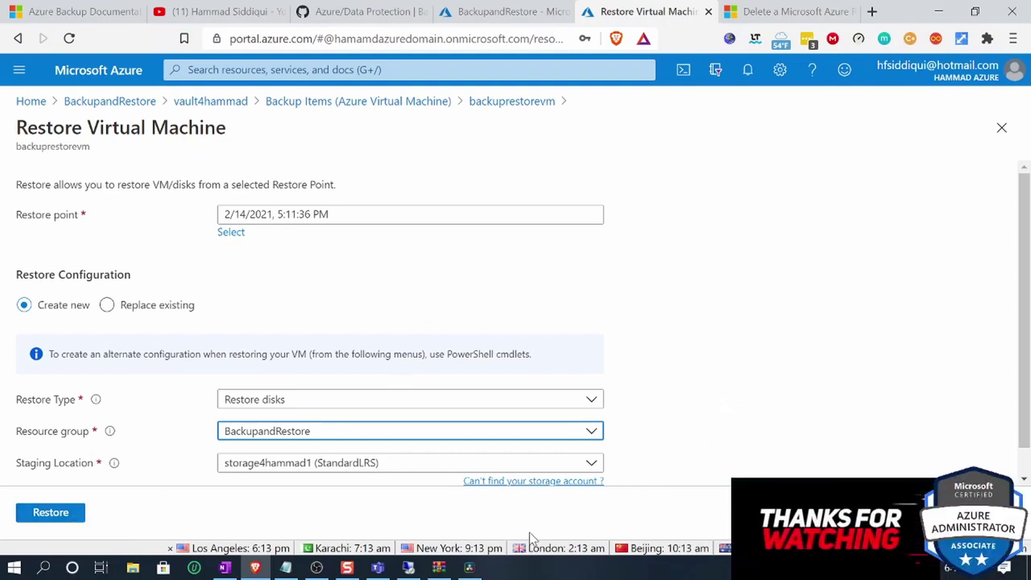
Step: Switch to Microsoft Azure Backup on the remote server and start data recovery from another server using the vault4hammad credentials file
click(409, 567)
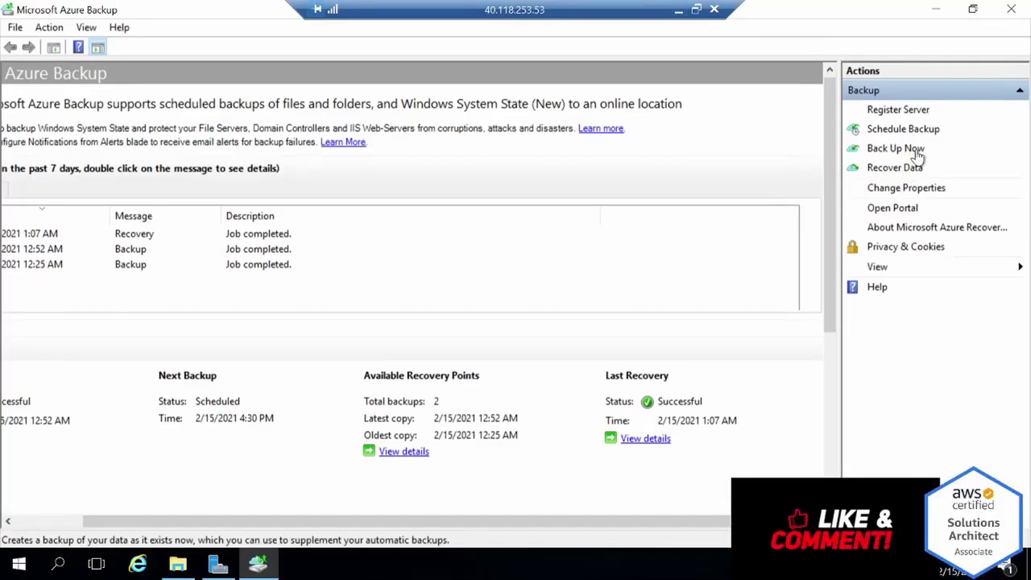
click(902, 168)
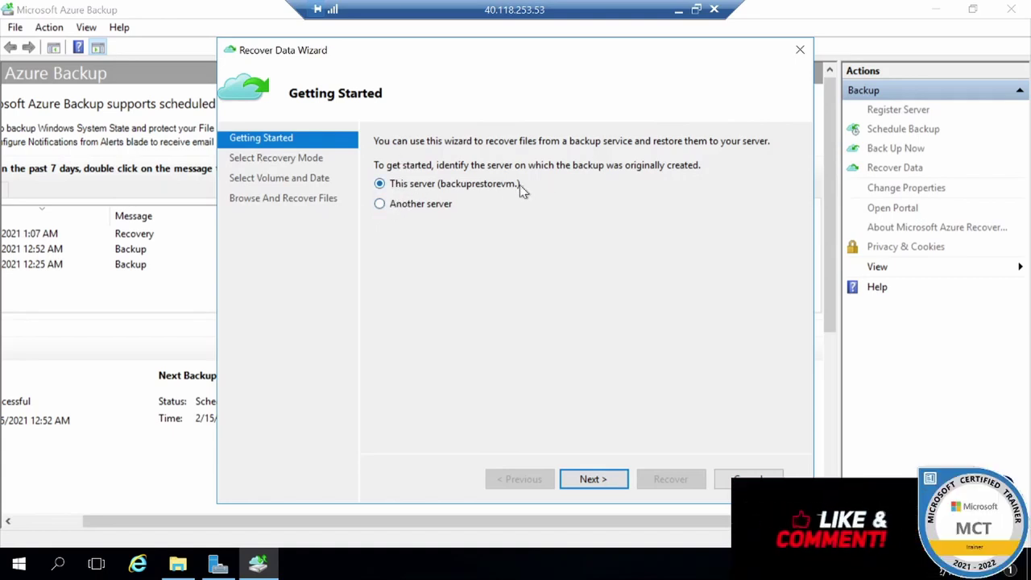
click(379, 205)
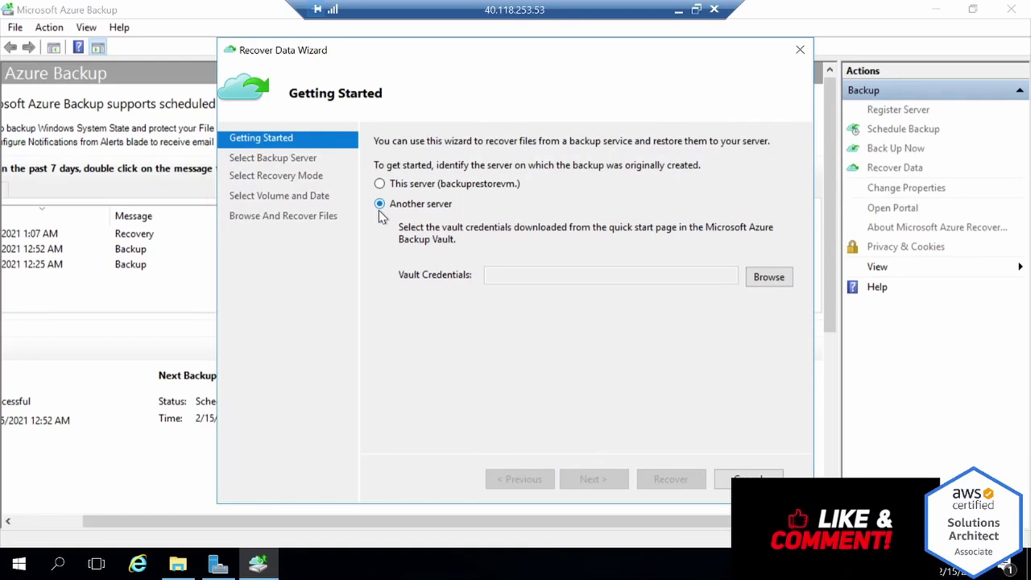
click(767, 277)
click(435, 176)
click(612, 420)
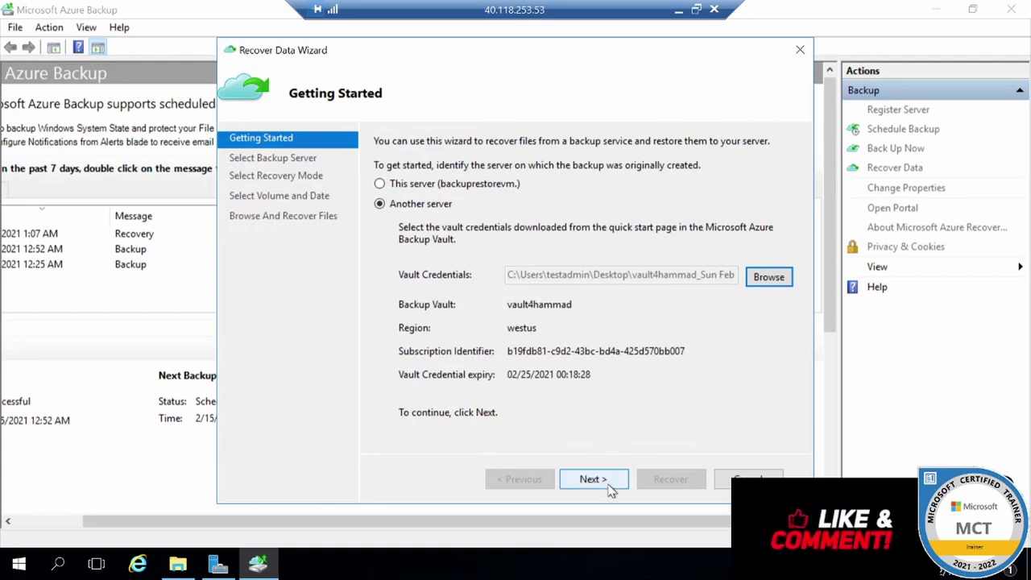
click(591, 479)
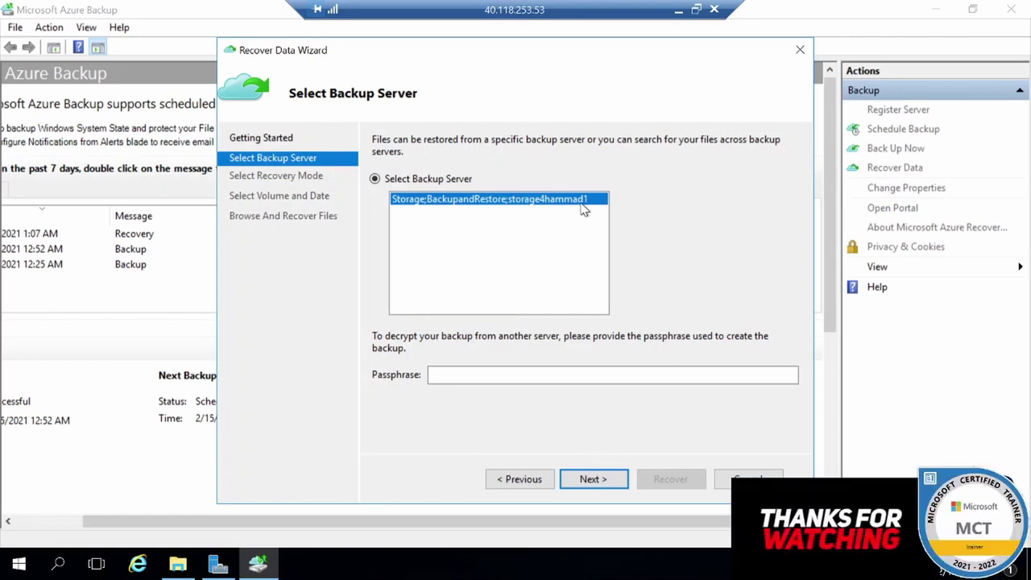
Step: Proceed with the storage4hammad1 backup server and compare the recovery modes, choosing Volume
click(571, 374)
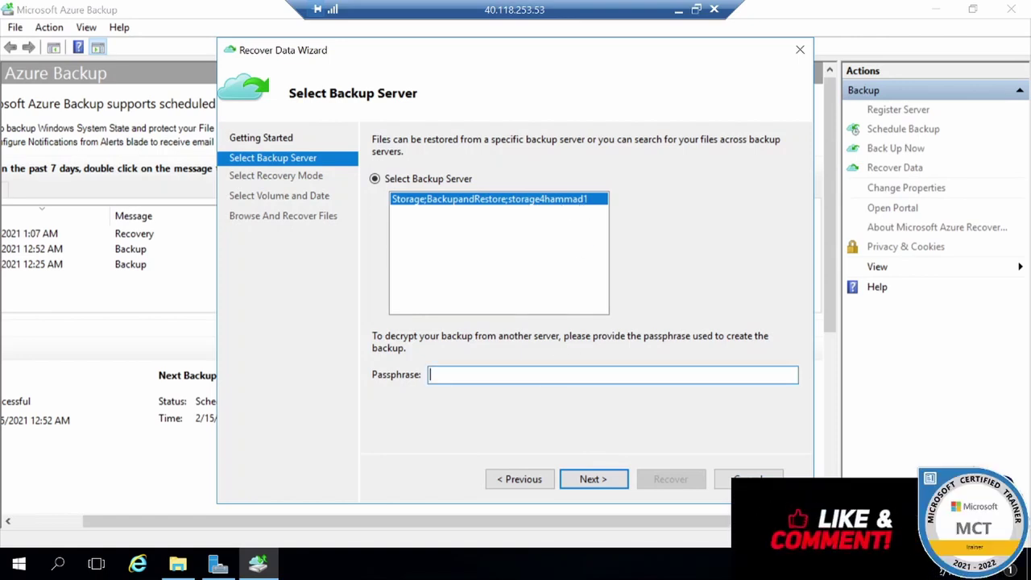
click(613, 483)
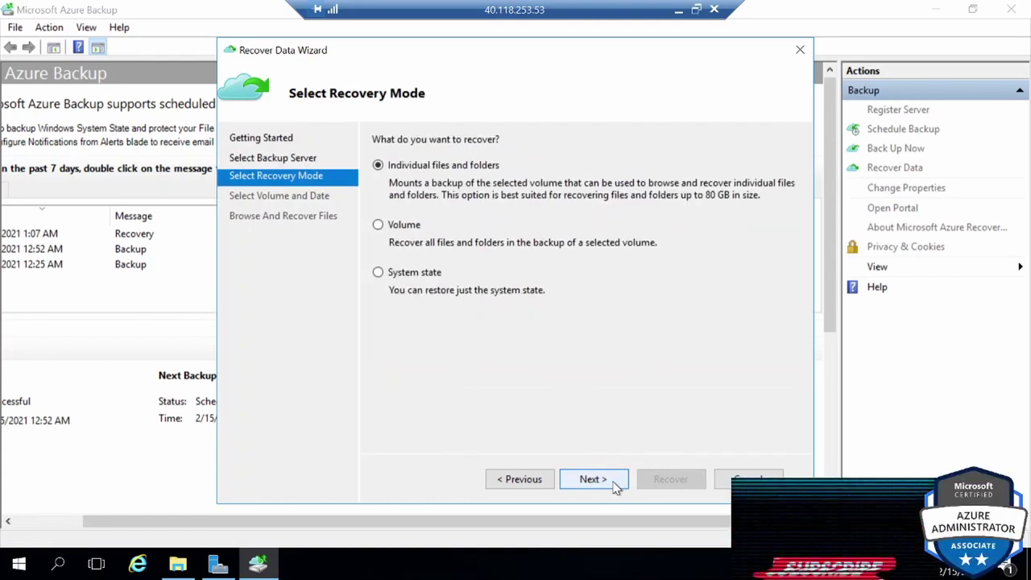
click(378, 225)
click(378, 273)
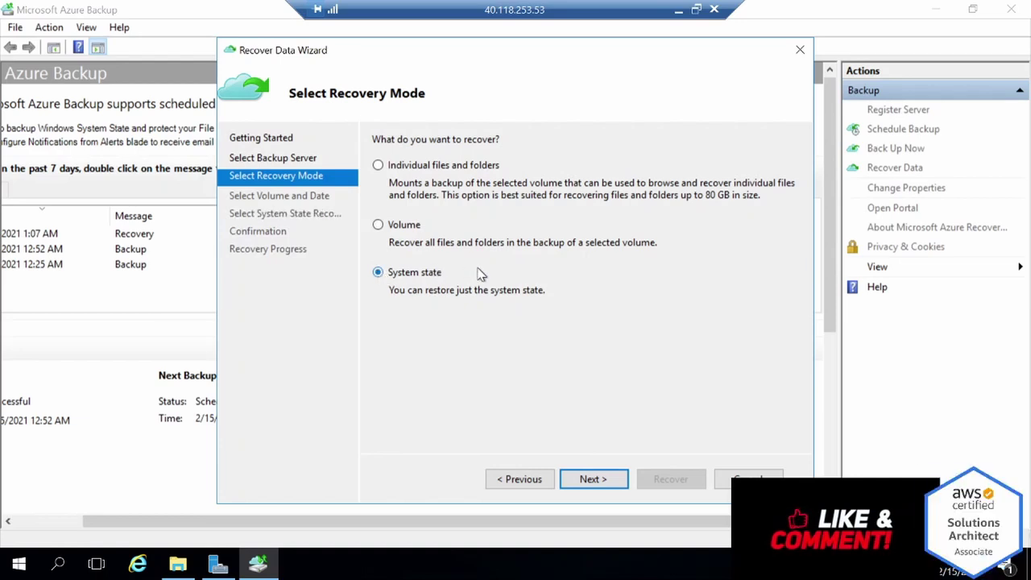
click(395, 227)
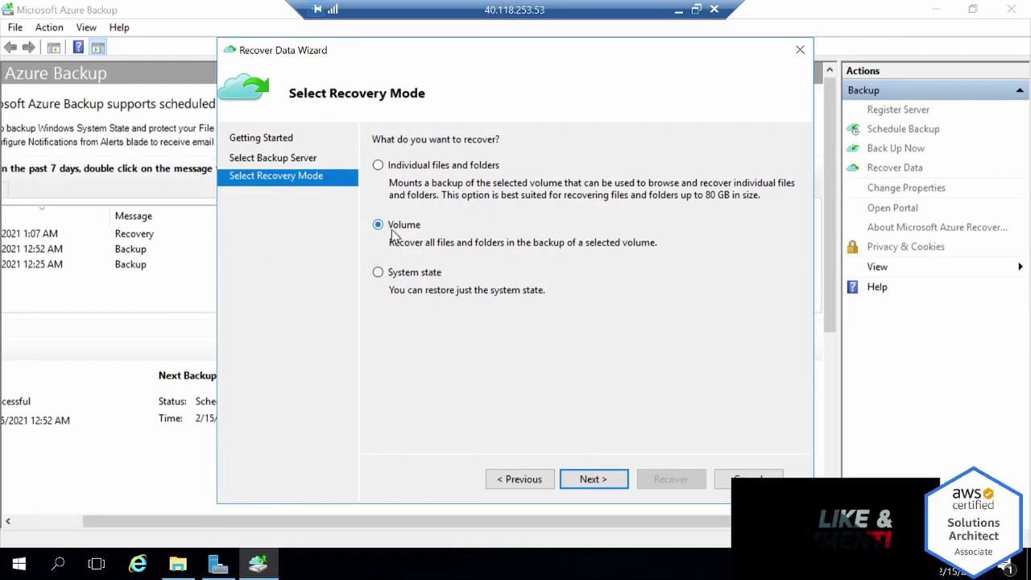
Step: Continue with volume recovery, selecting the available volume and its 2/15/2021 12:02 AM backup
click(596, 478)
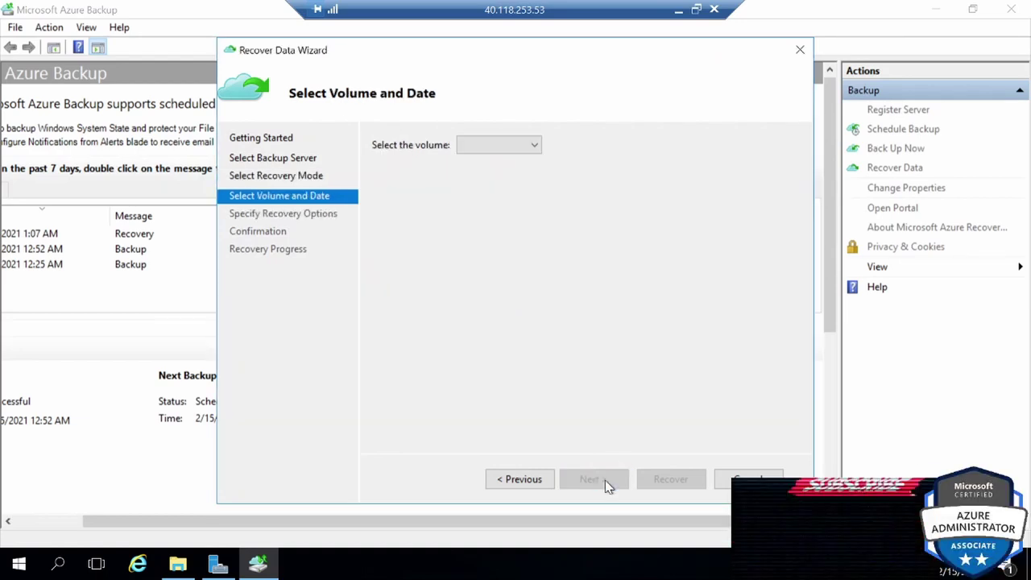
click(527, 147)
click(512, 162)
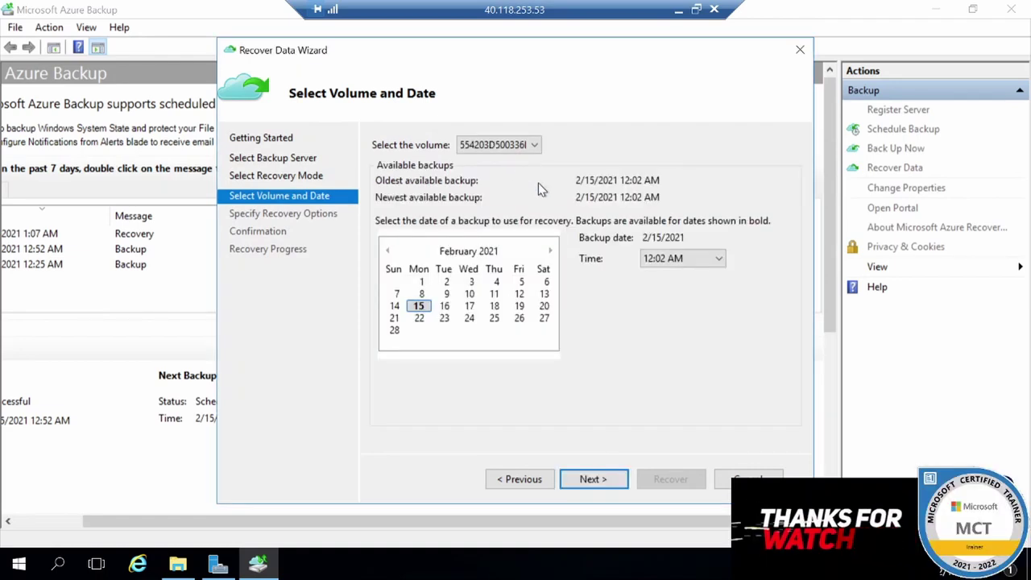
click(719, 259)
click(693, 275)
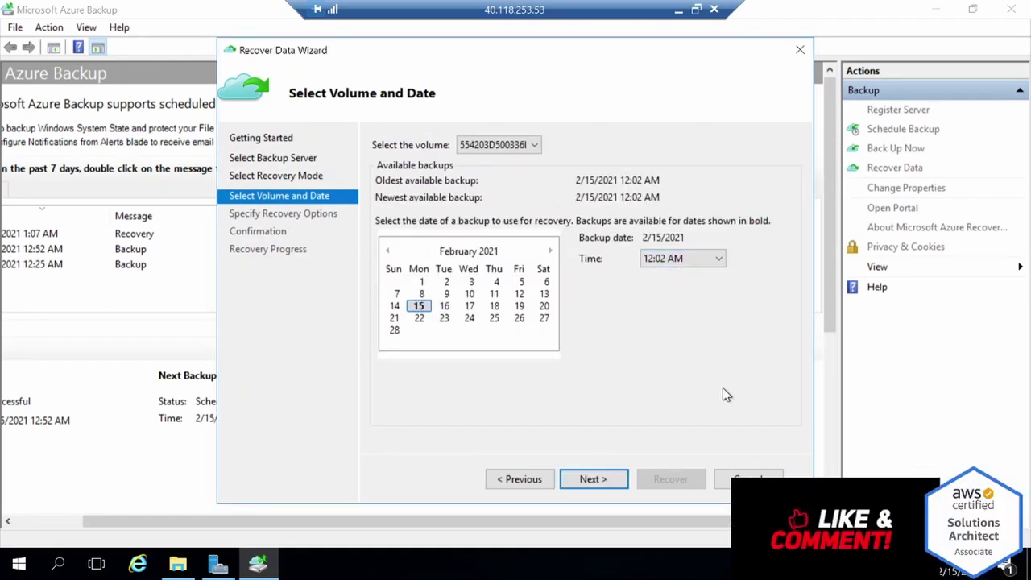
click(596, 479)
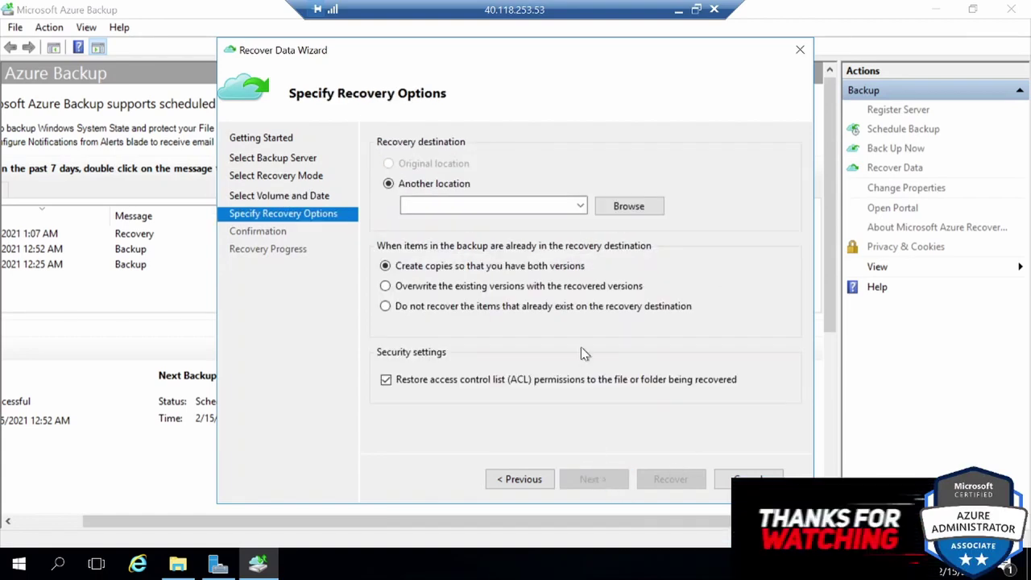
Step: Set the recovery destination to the C:\Users\testadmin\Downloads folder
click(629, 206)
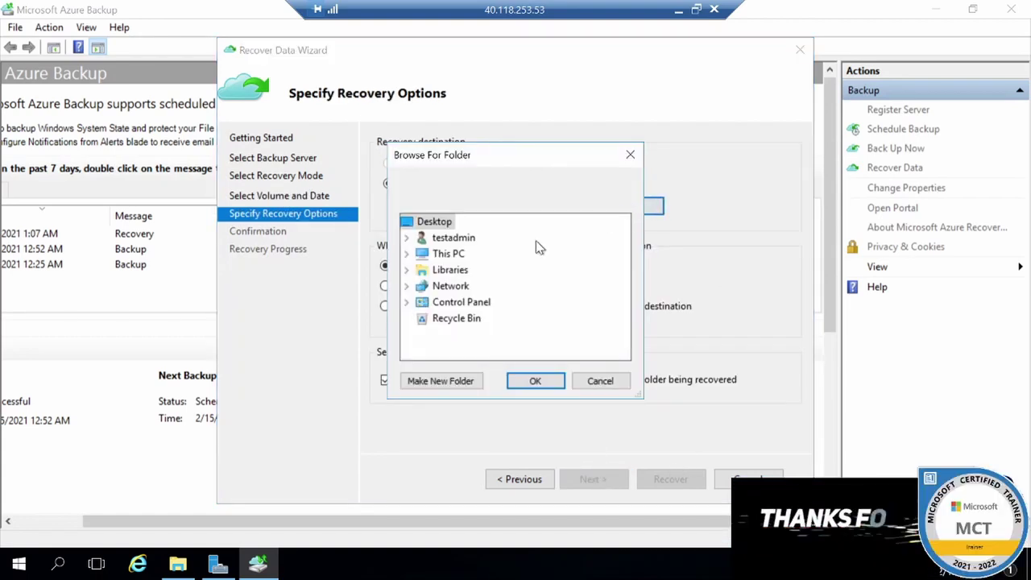
click(406, 238)
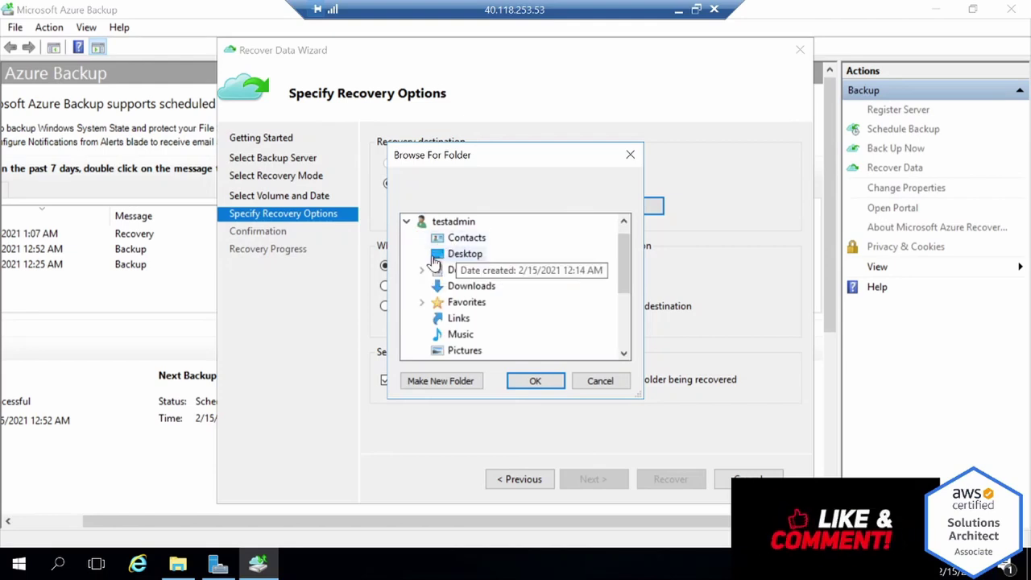
click(422, 270)
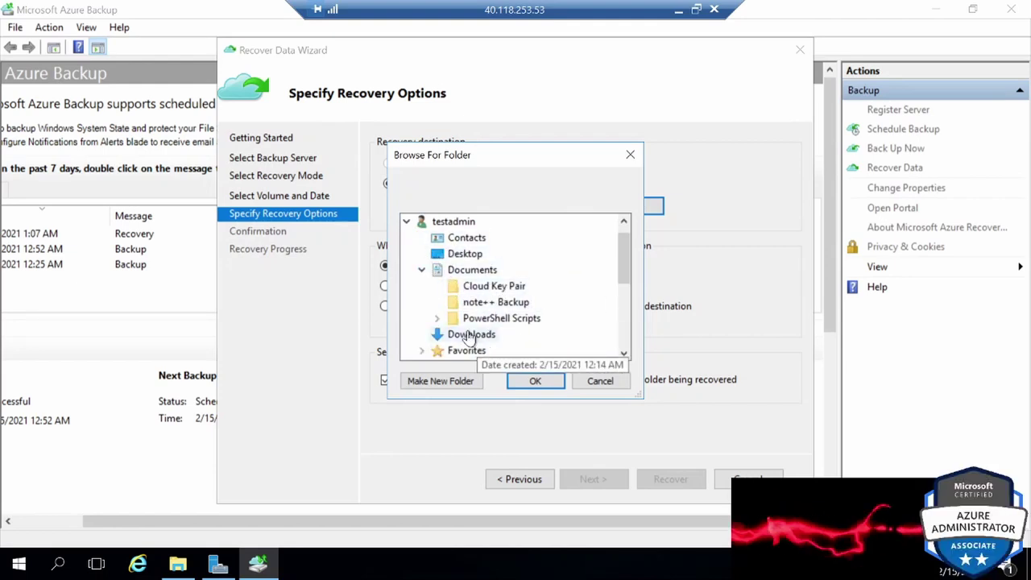
click(480, 271)
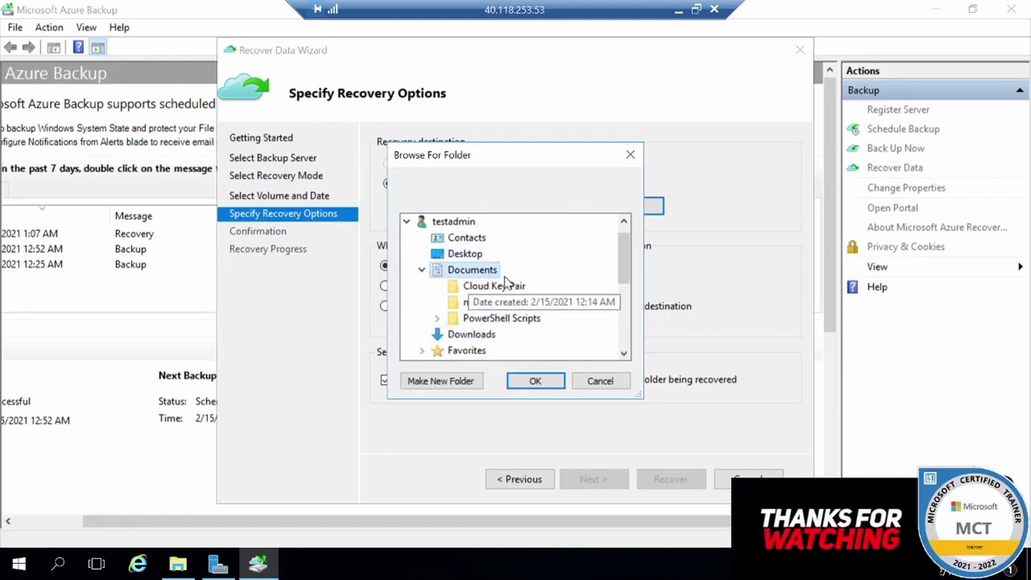
click(475, 336)
click(533, 383)
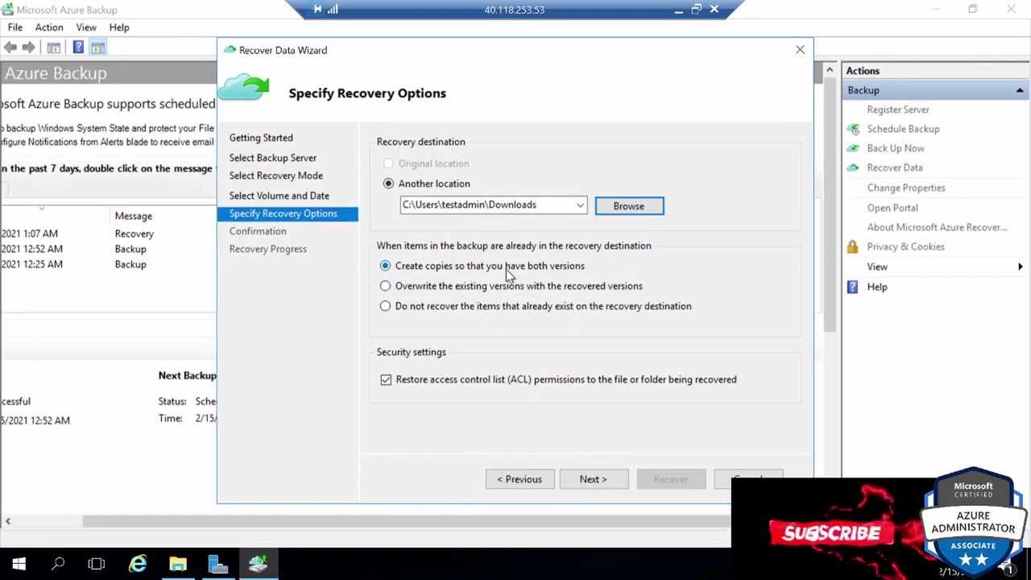
Step: Try to recover the volume, creating copies of existing items and restoring ACL permissions, and close the wizard
click(596, 481)
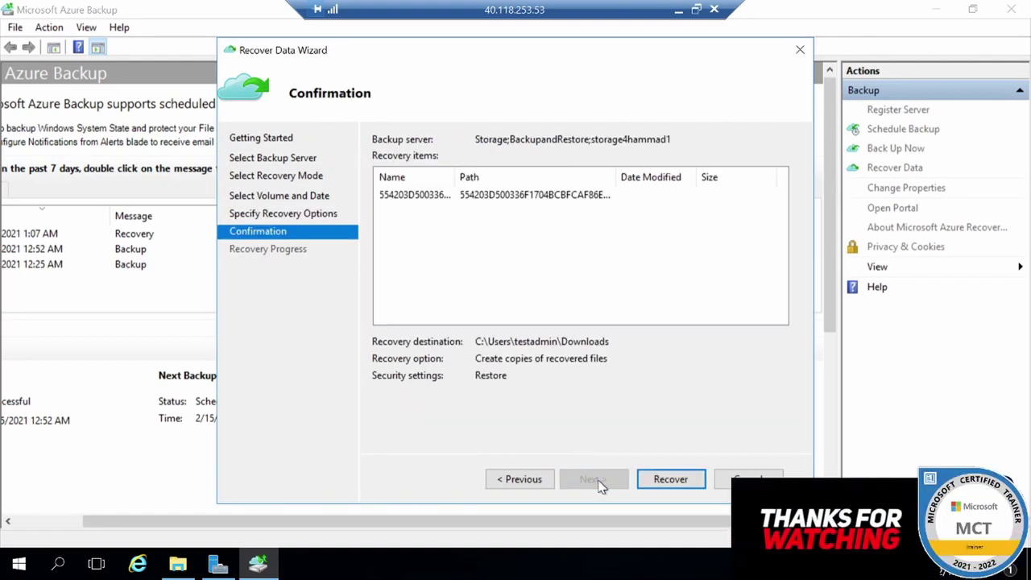
click(653, 480)
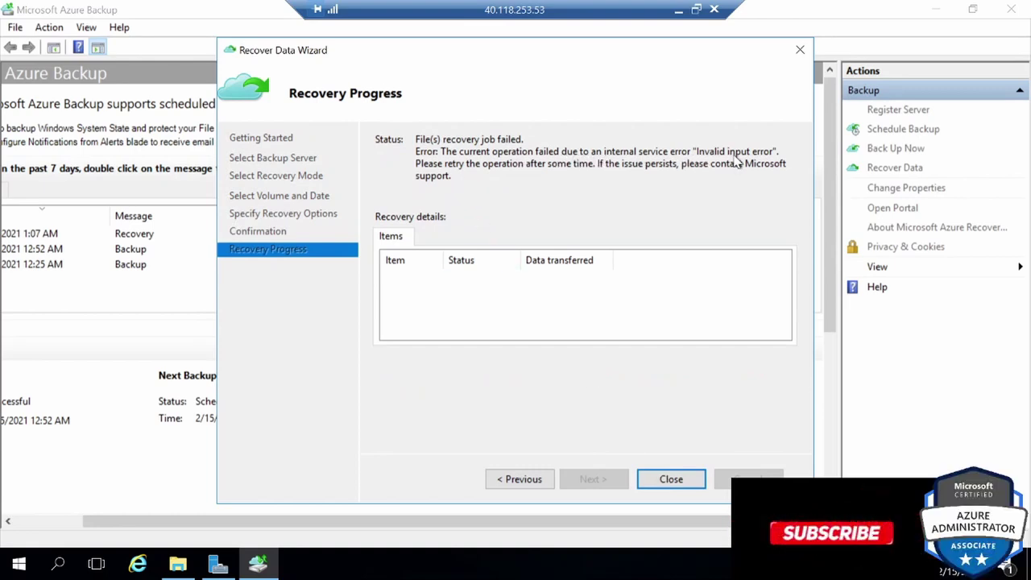
click(669, 480)
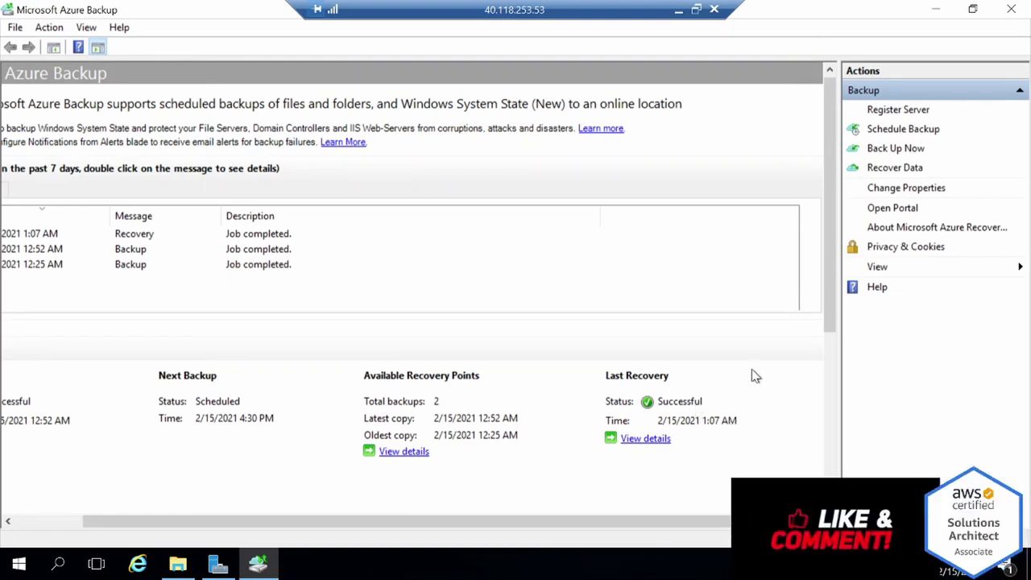
Step: Switch from the remote server to the Azure portal and start creating a managed disk from the snaphammadvm snapshot
click(943, 8)
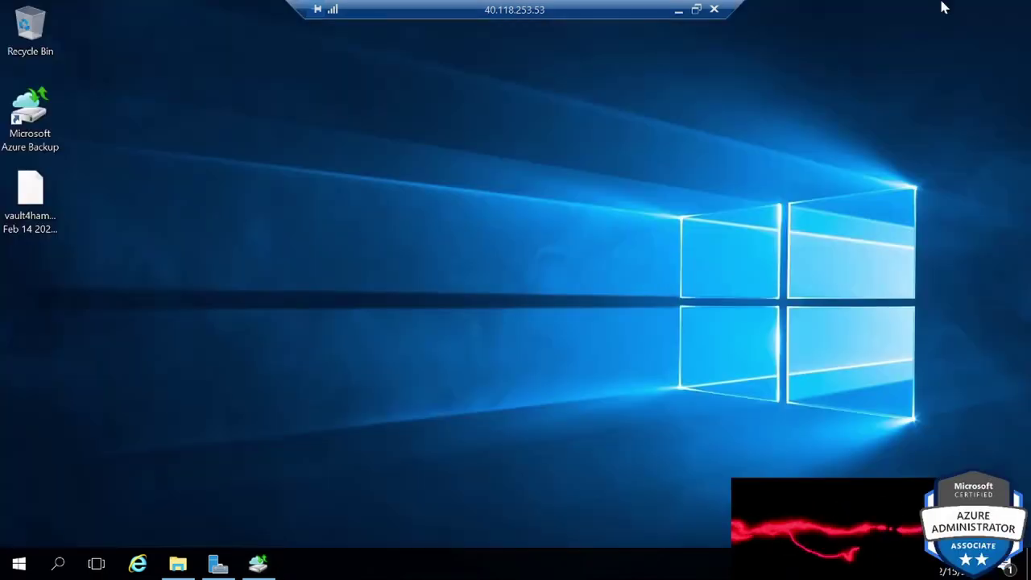
click(678, 10)
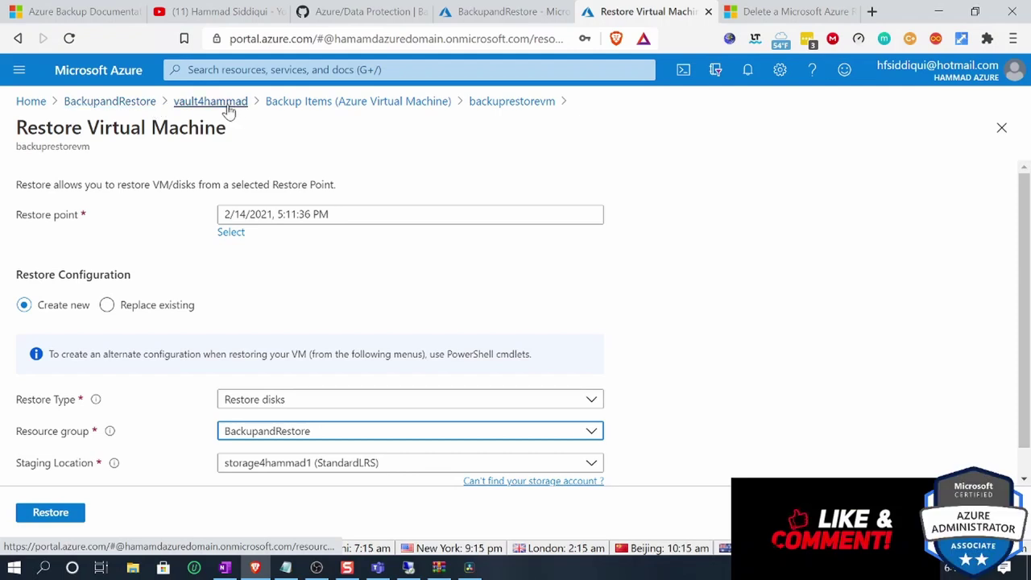
click(31, 102)
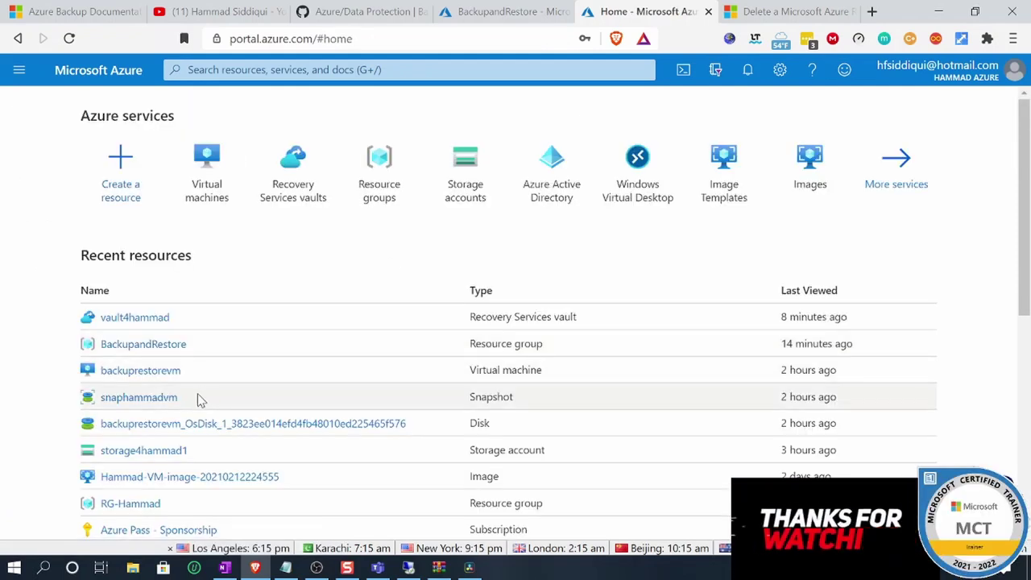
click(138, 398)
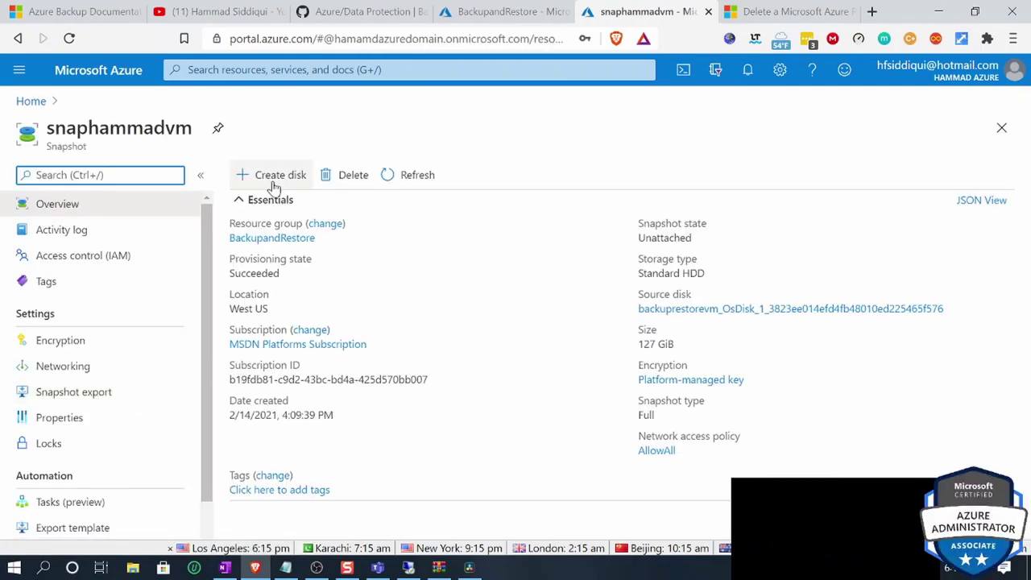
click(274, 182)
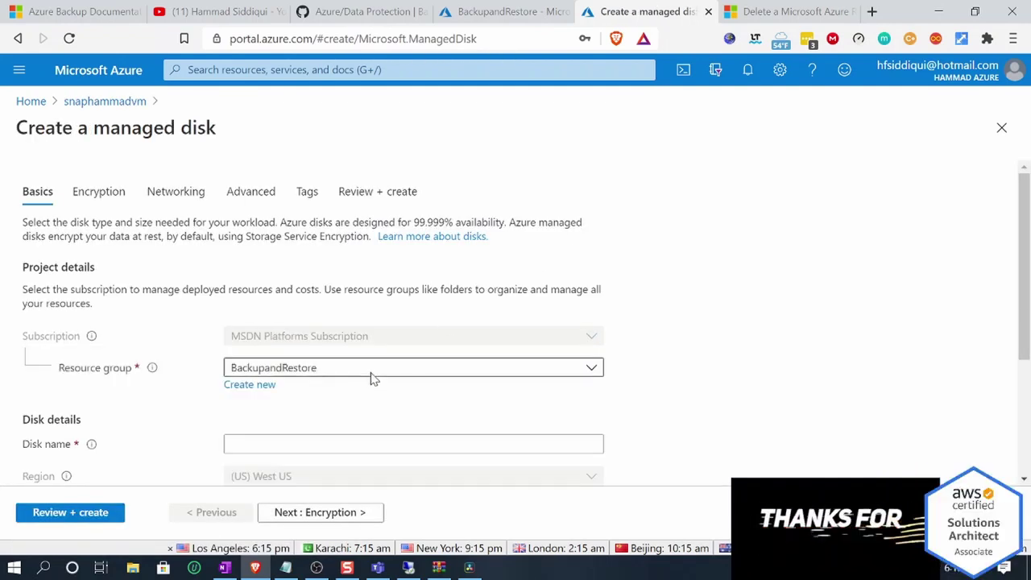
Step: Name the new managed disk disk1, keeping the BackupandRestore resource group and no availability zone
click(370, 445)
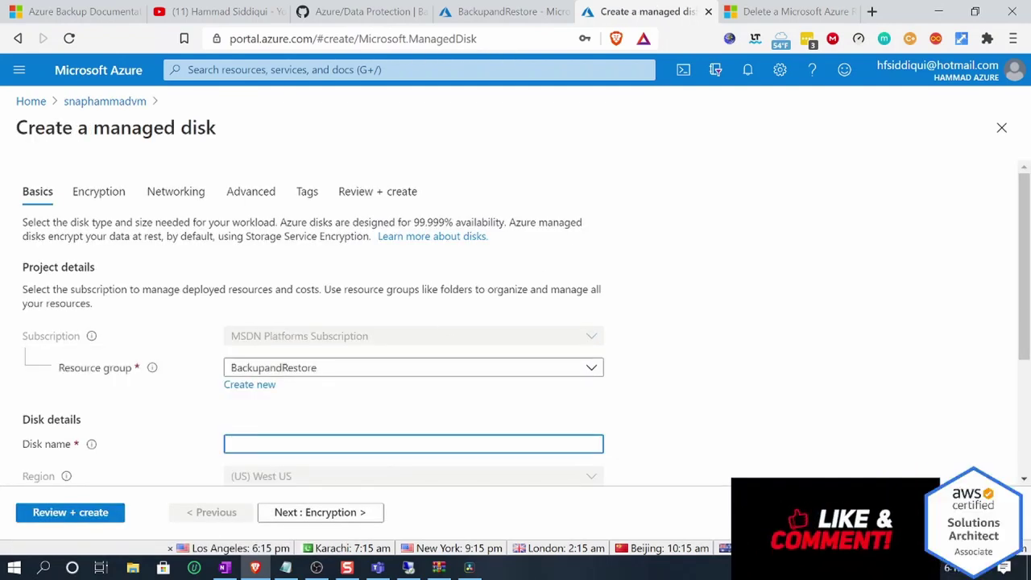
text(disk1)
scroll(412, 456, down, 2)
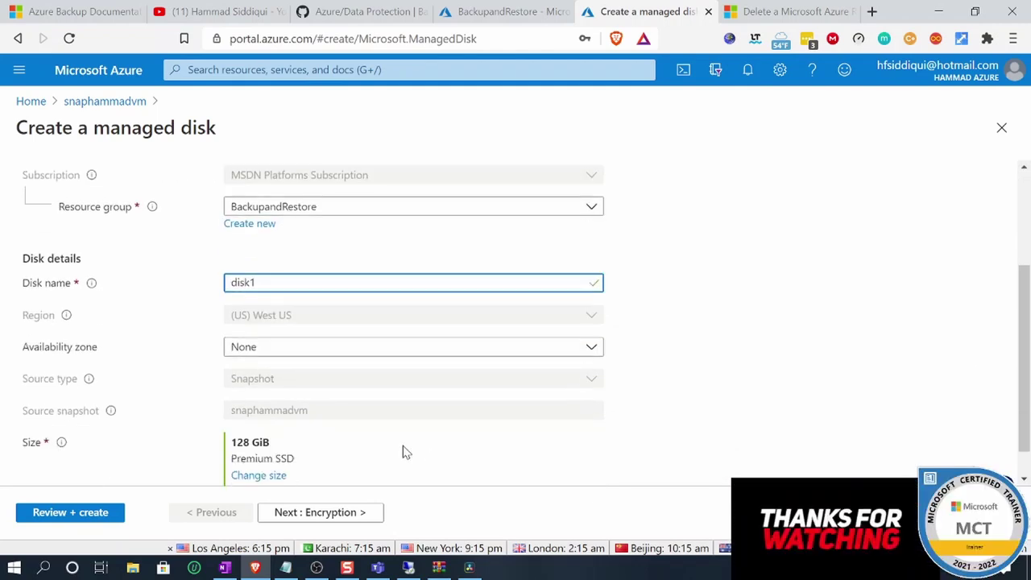
scroll(410, 455, down, 1)
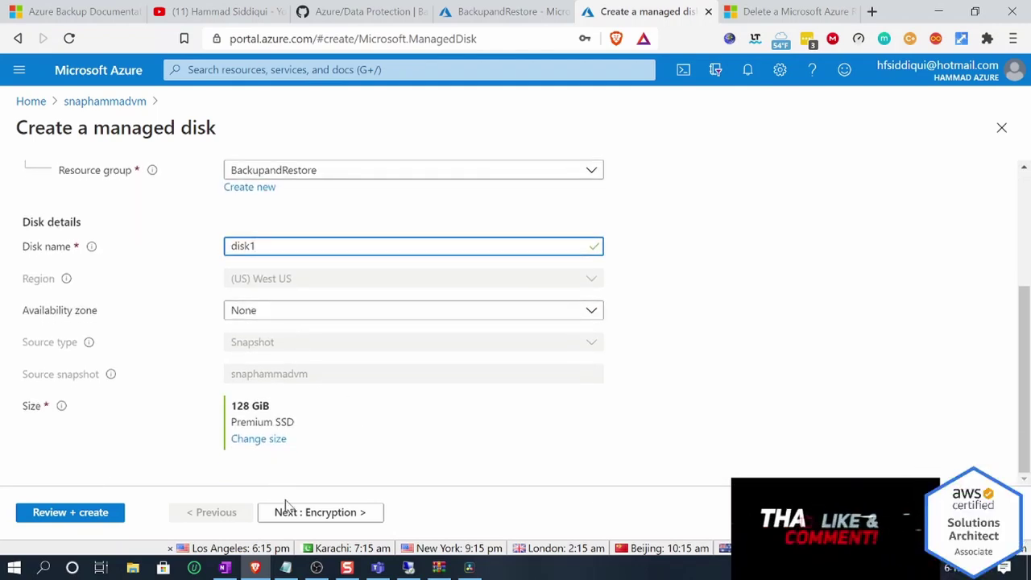
Step: Change the managed disk's size to 128 GiB with the Standard HDD SKU
click(255, 439)
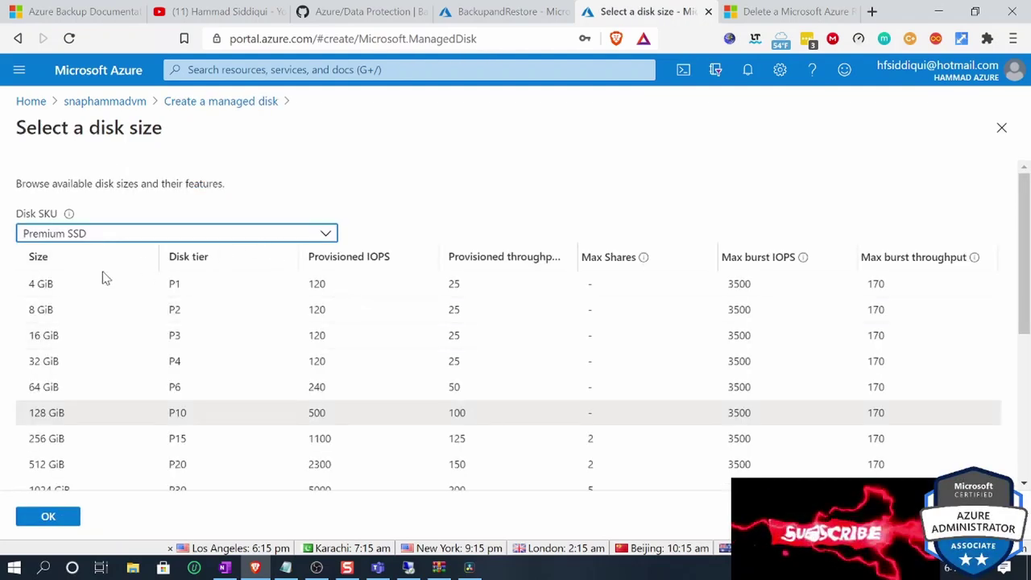
click(83, 238)
click(85, 256)
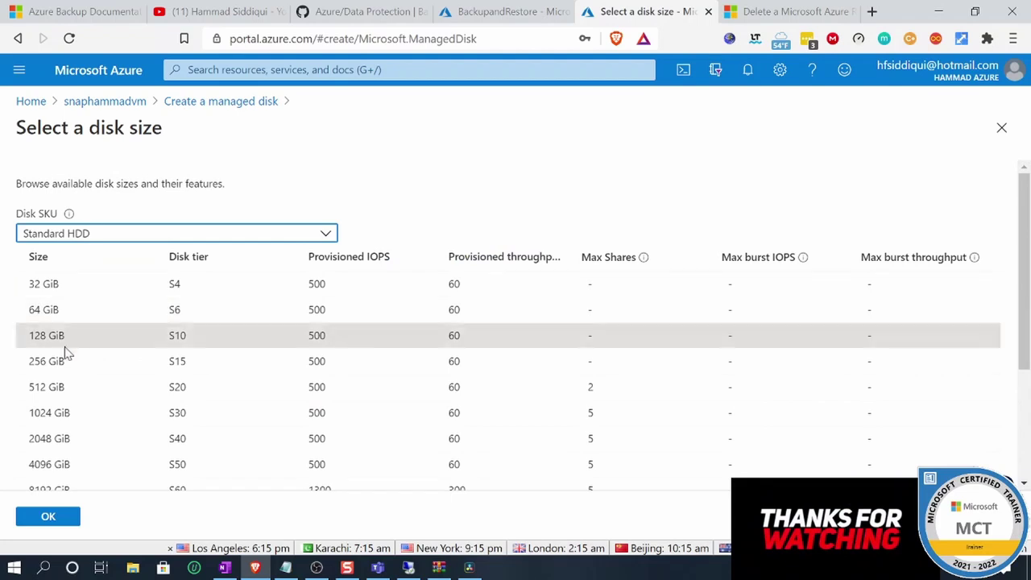
click(56, 345)
click(32, 522)
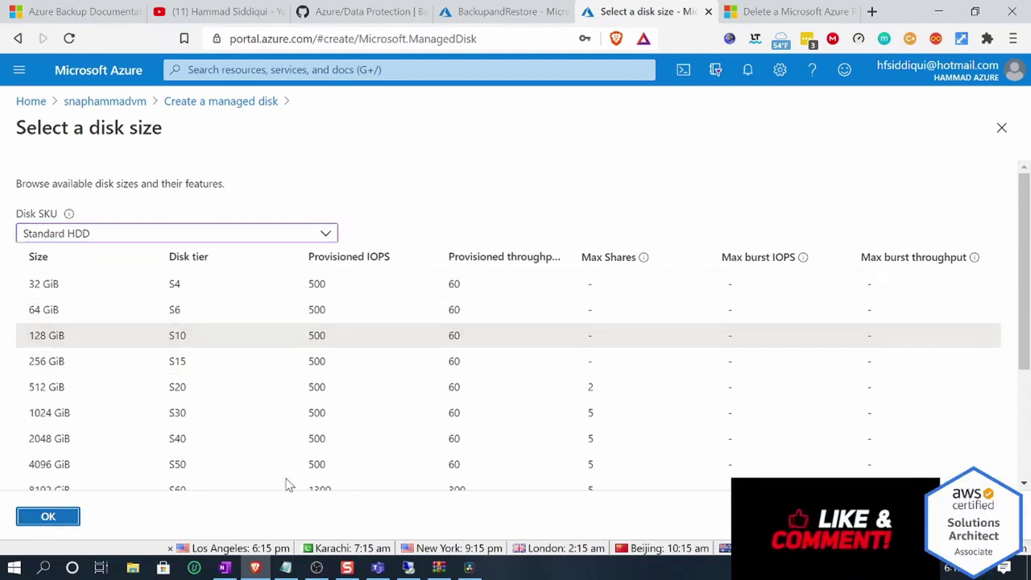
Step: Keep the default encryption, public endpoint, advanced and tag settings, and bring up the managed disk's final review
click(318, 516)
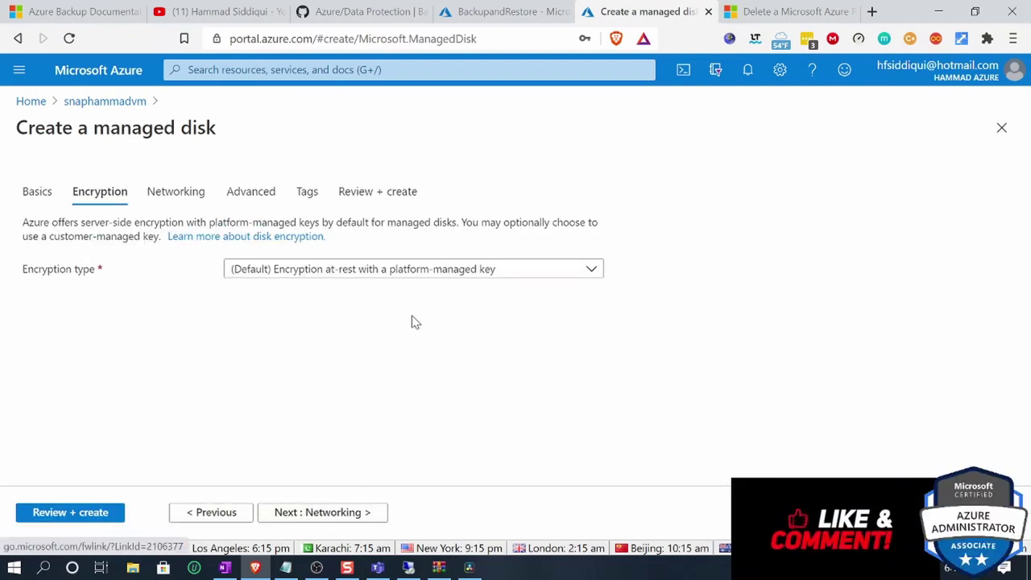
click(340, 513)
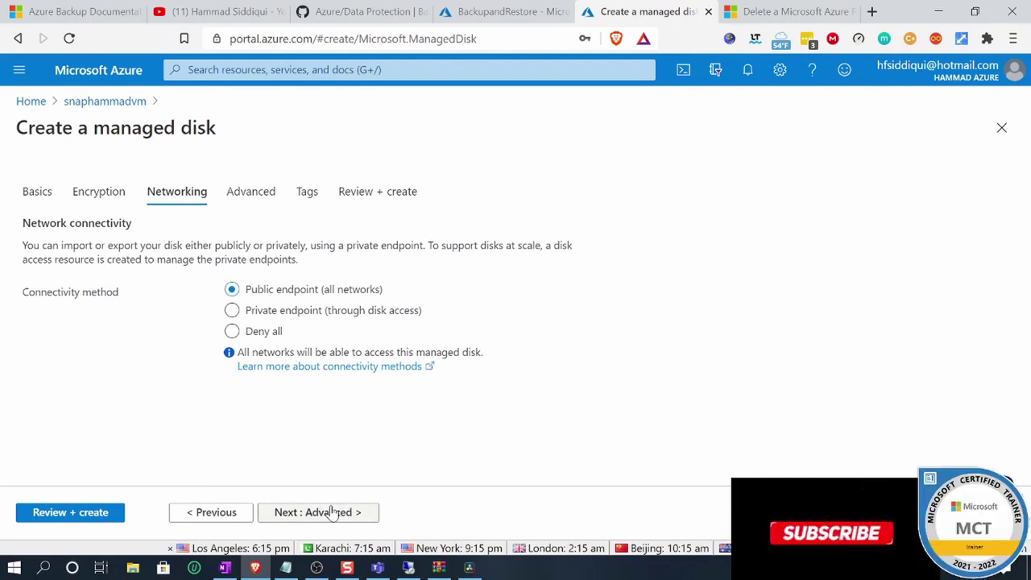
click(333, 513)
click(343, 516)
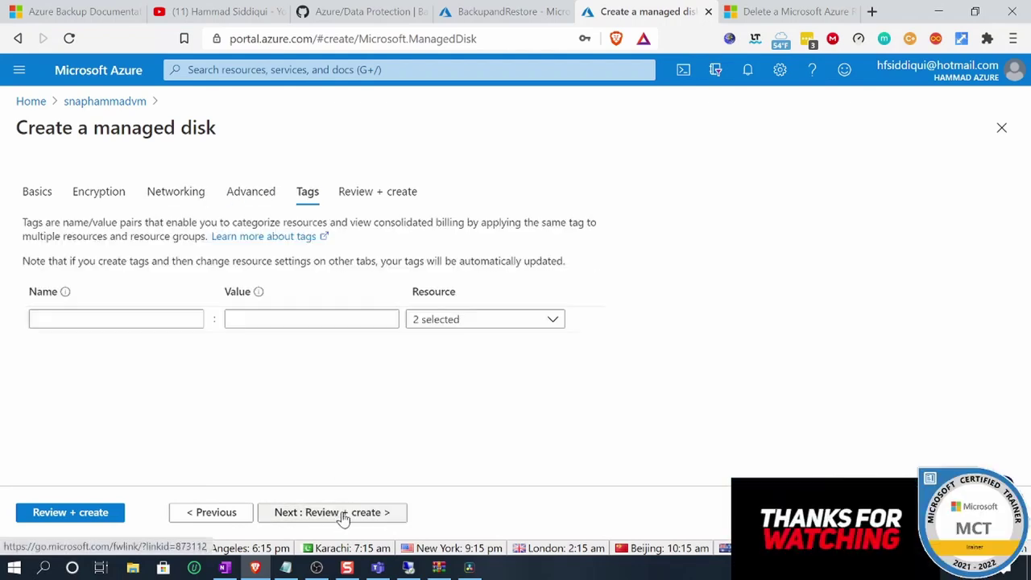
click(342, 516)
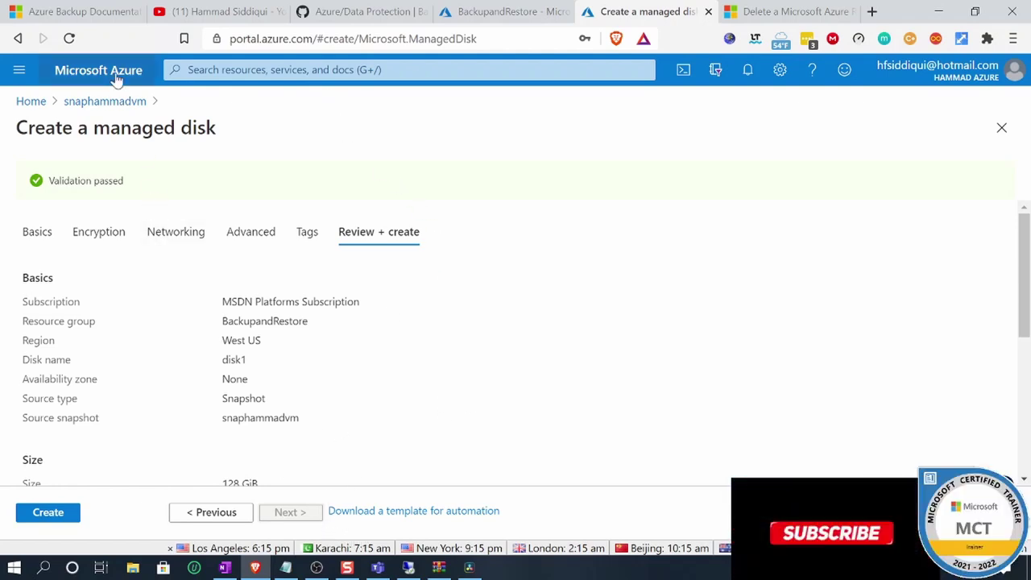
Step: Leave the managed disk creation and open the backuprestorevm virtual machine
click(105, 102)
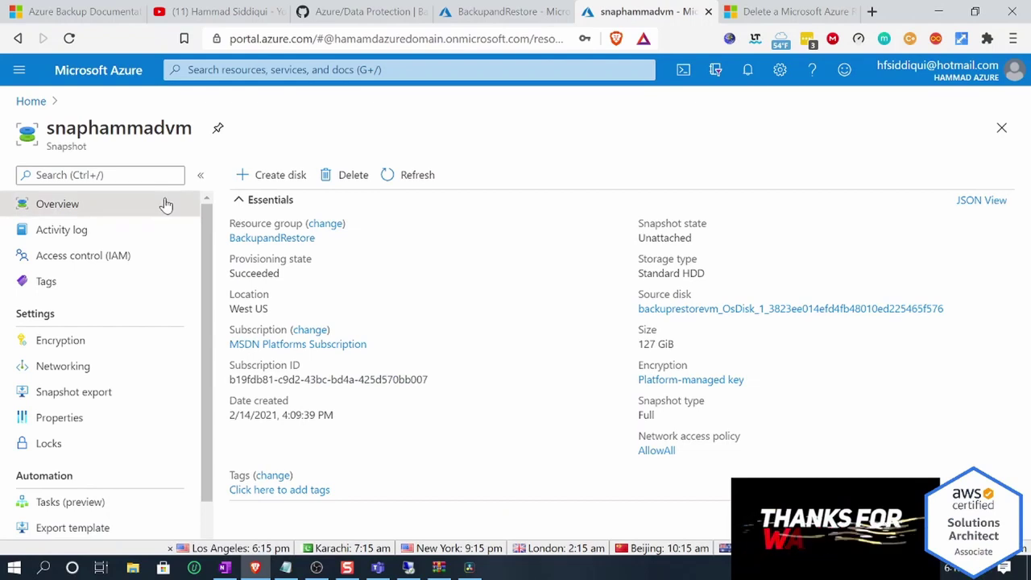
click(34, 101)
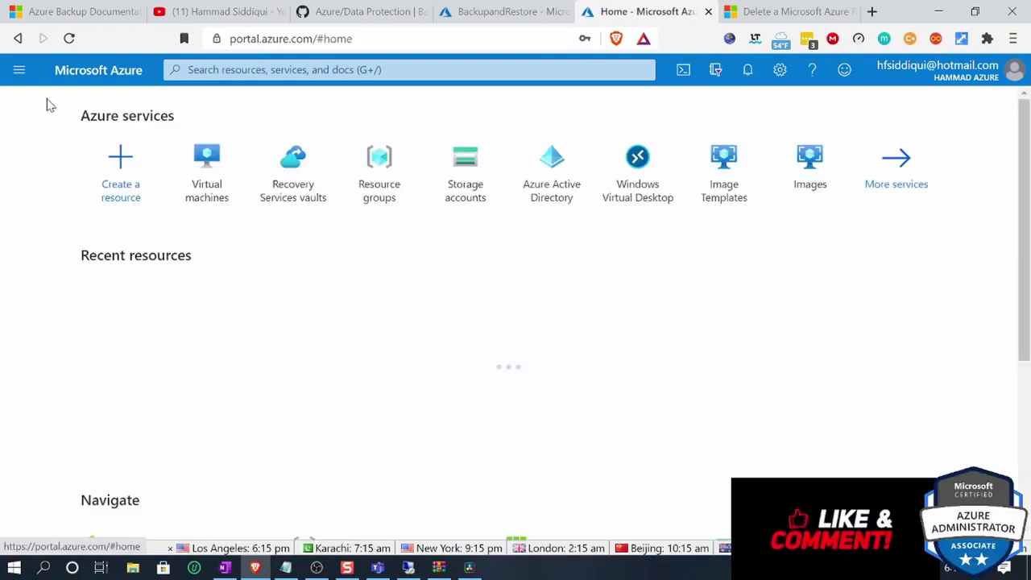
click(222, 175)
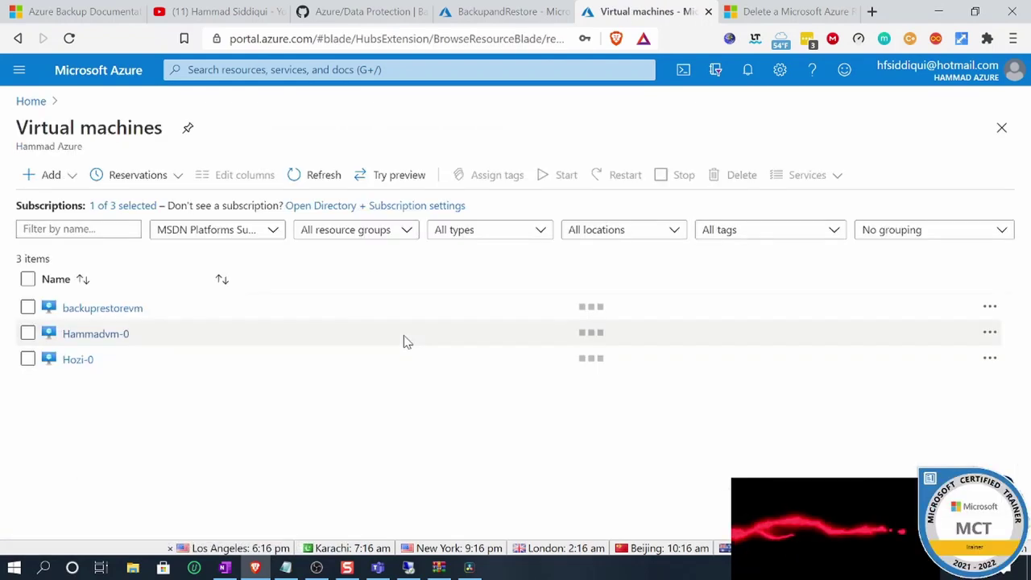
click(87, 387)
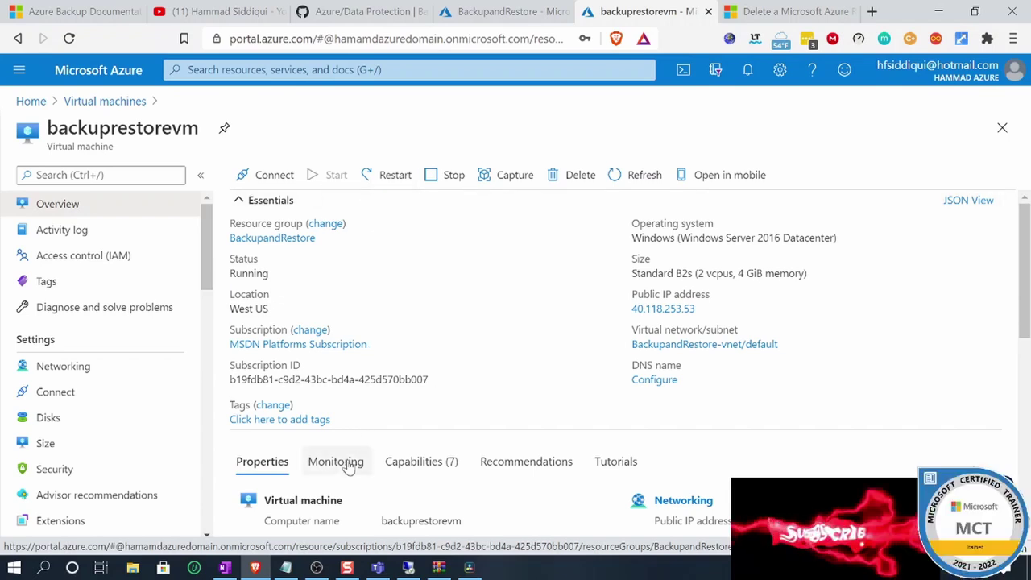
Step: Open backuprestorevm's OS disk swap from its disk settings and check which managed disks can be chosen
scroll(378, 282, down, 1)
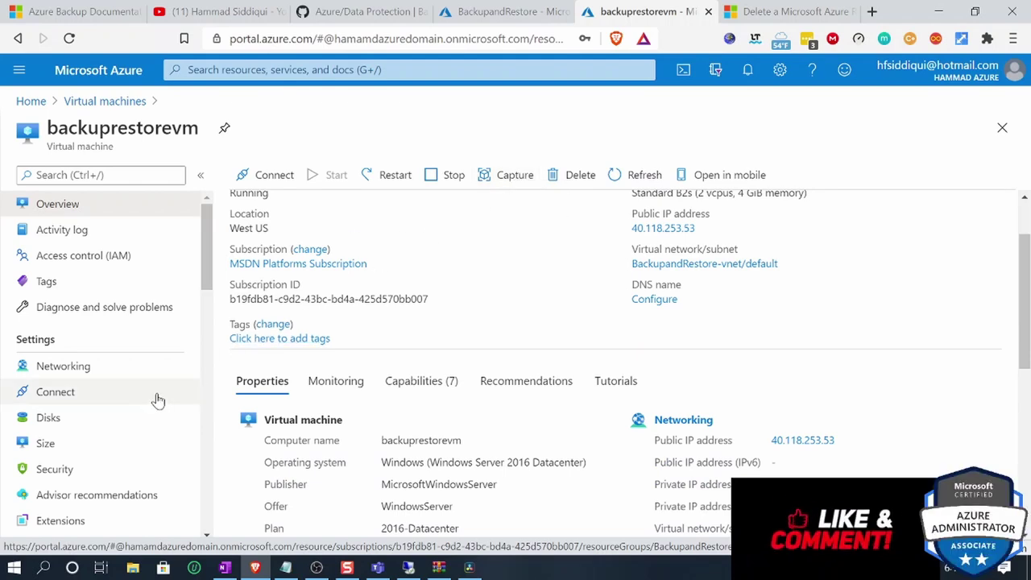
click(61, 422)
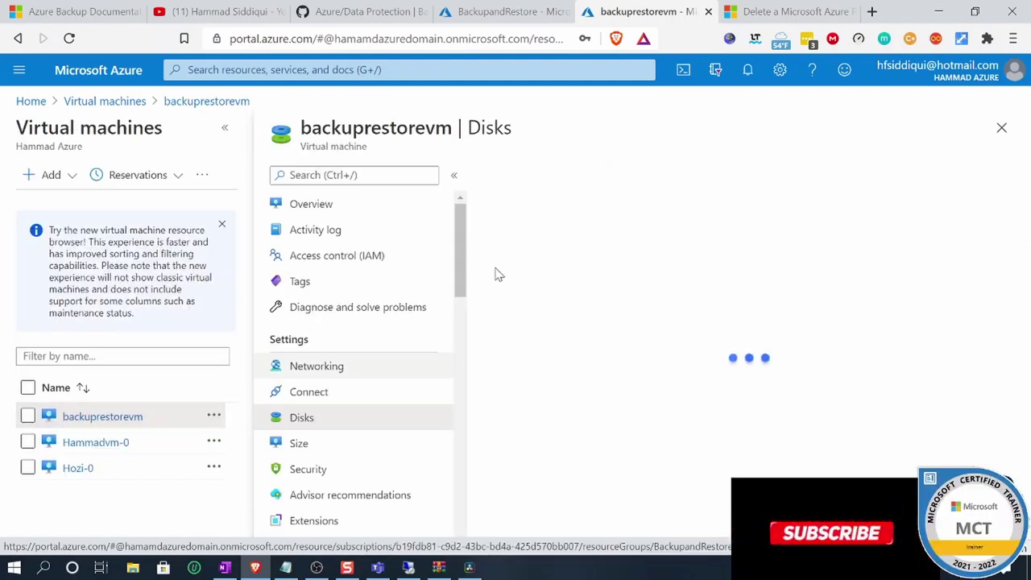
click(226, 128)
click(311, 236)
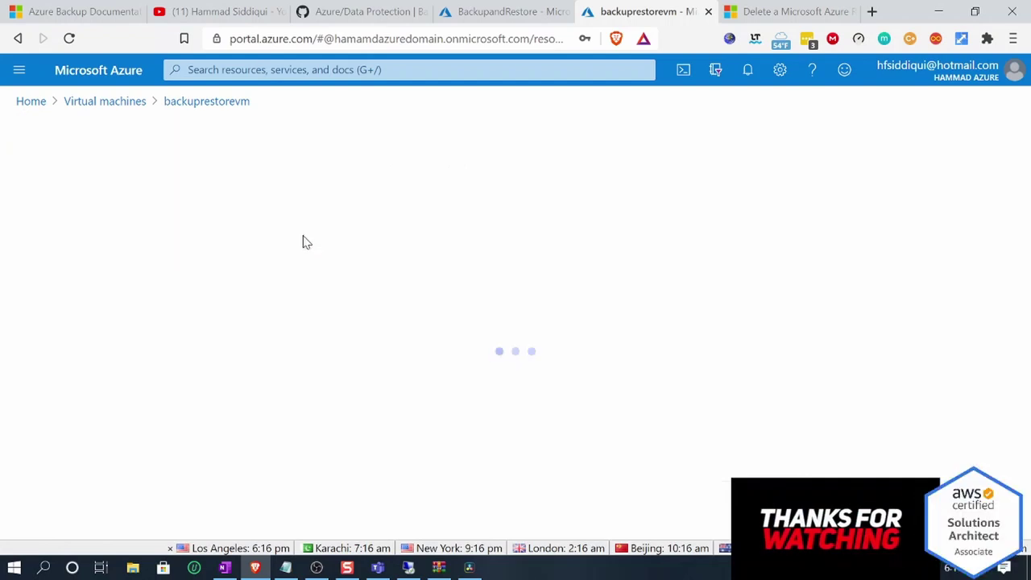
click(248, 245)
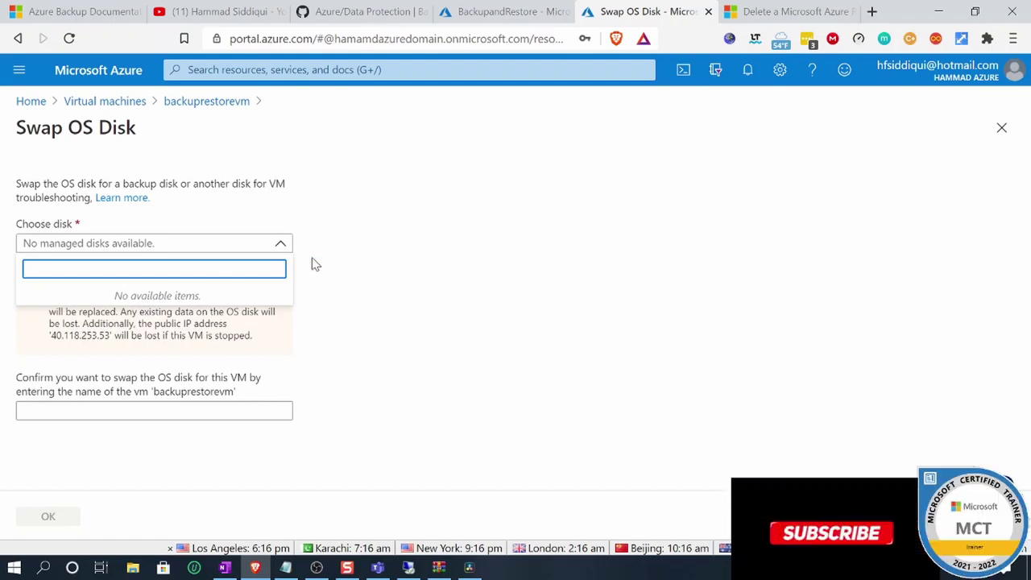
Step: Leave the OS disk swap and open the Backup page of the vault4hammad Recovery Services vault
click(206, 101)
click(105, 101)
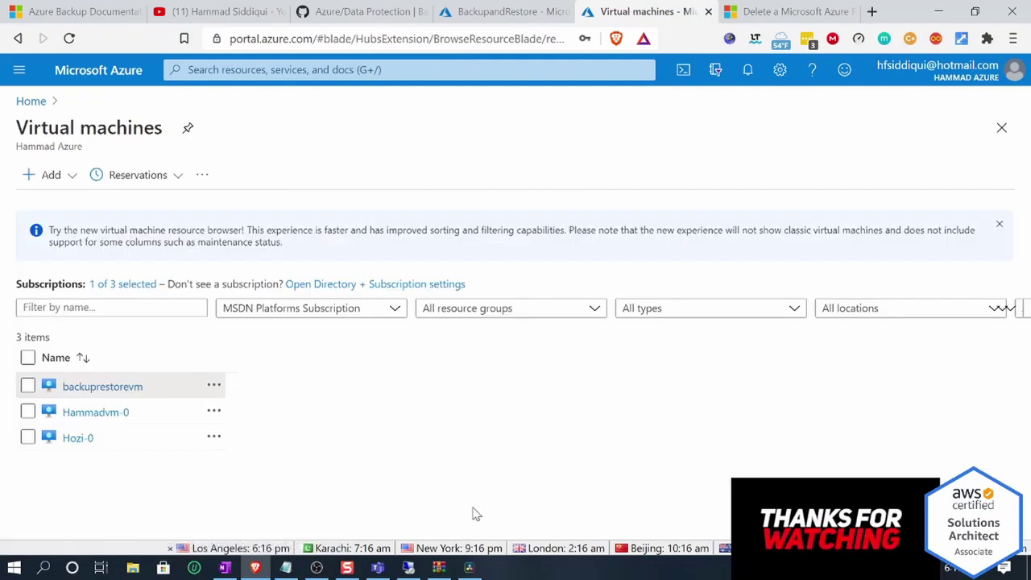
click(287, 570)
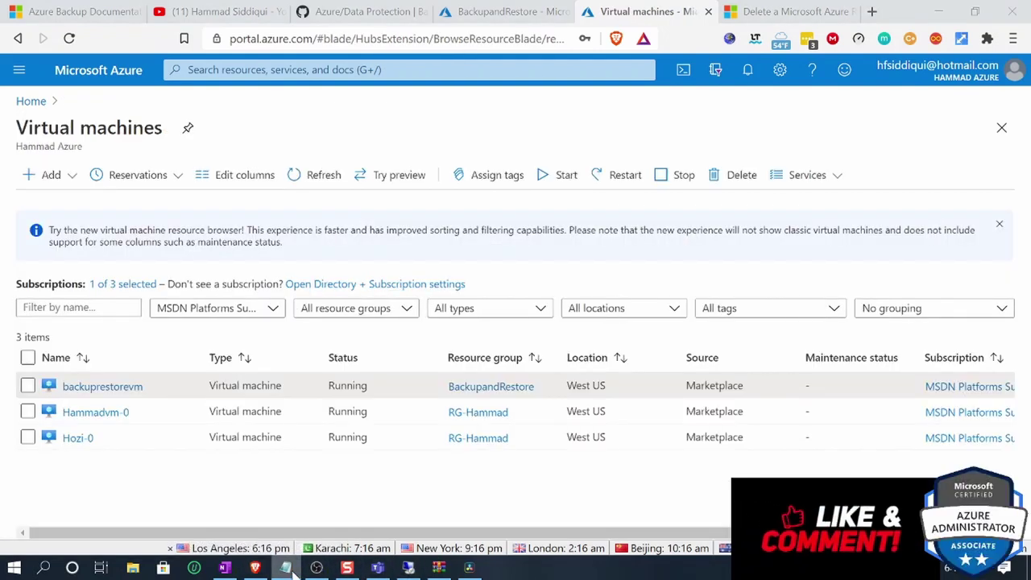
click(67, 78)
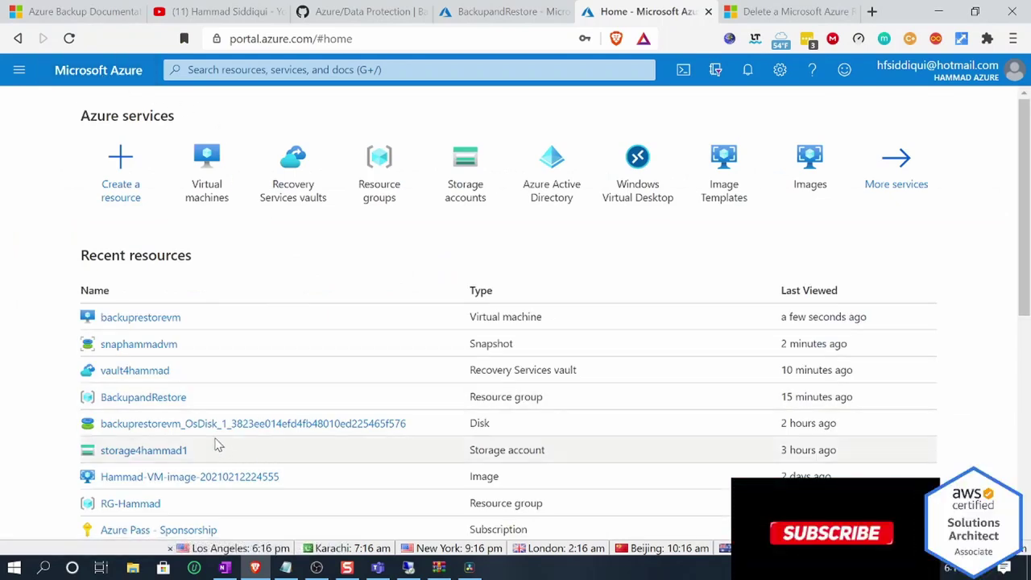
click(143, 371)
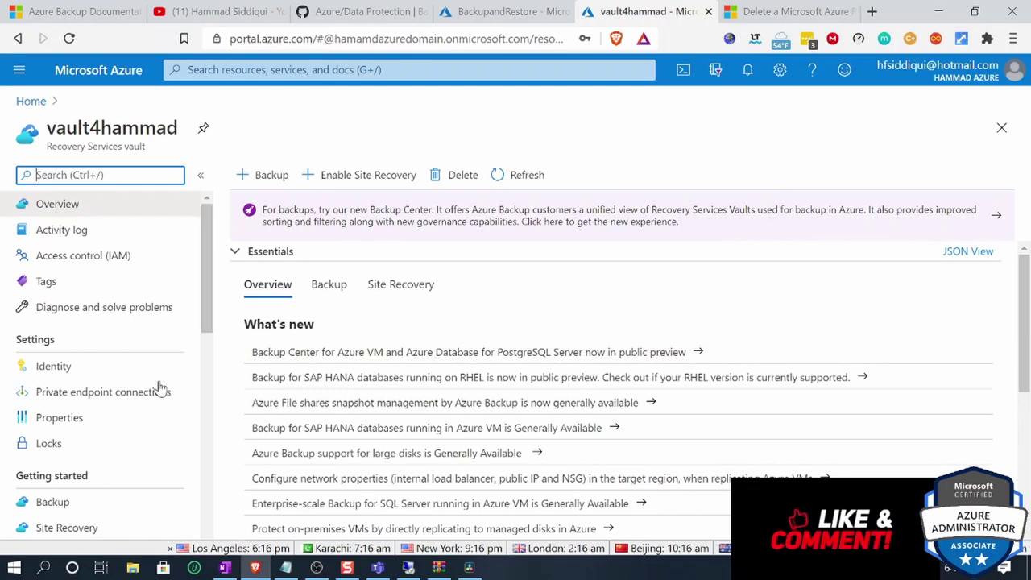
scroll(65, 435, down, 3)
click(50, 262)
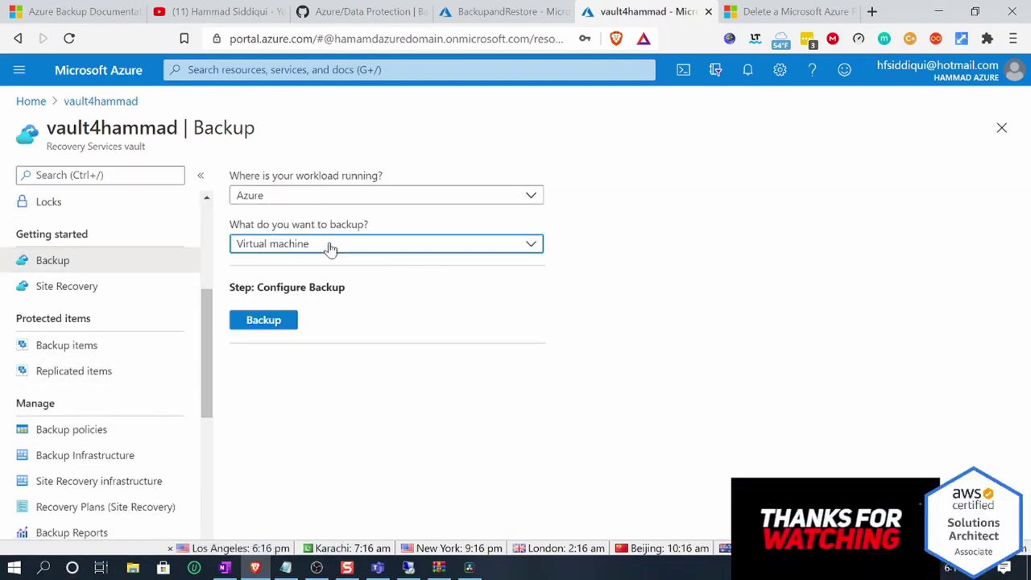
Step: Review which workload types and running locations the vault offers for backup, keeping Azure and Virtual machine selected
click(330, 246)
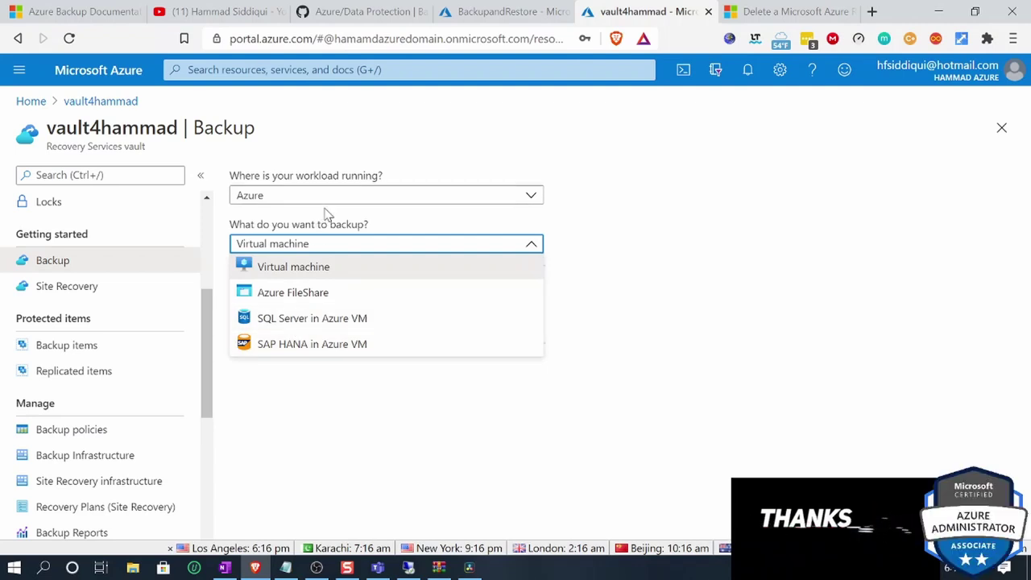
click(595, 280)
click(408, 248)
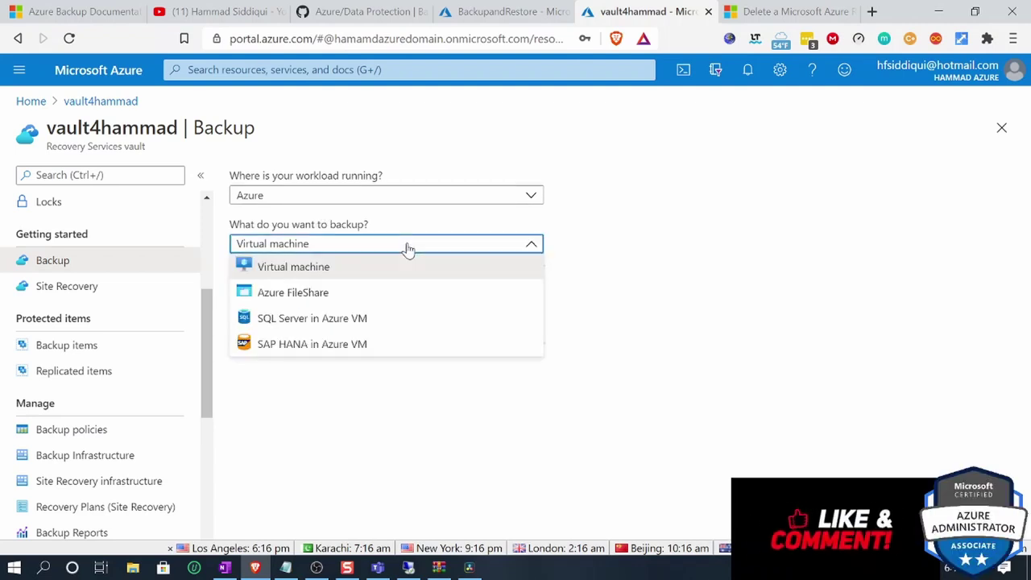
click(317, 201)
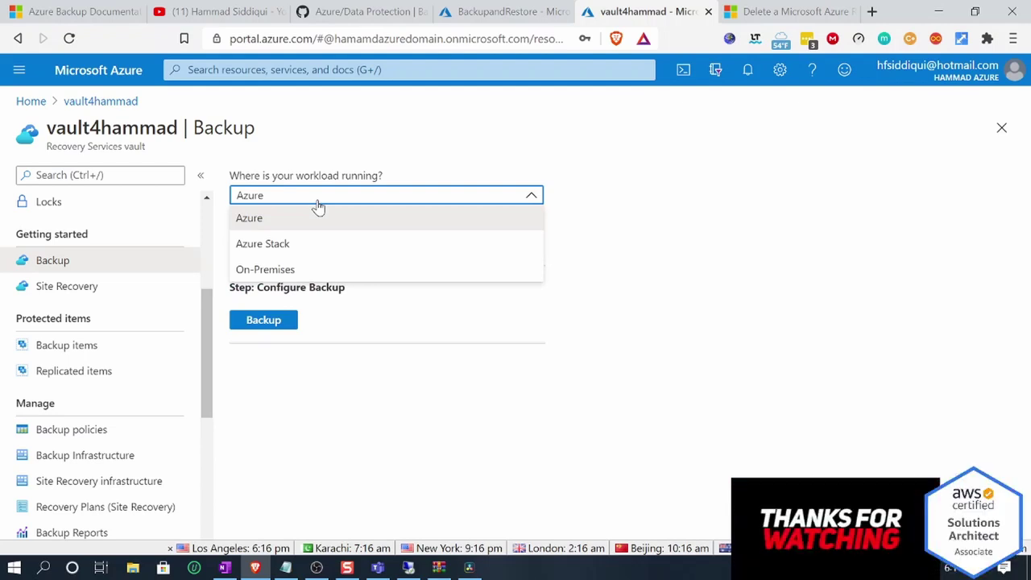
click(490, 381)
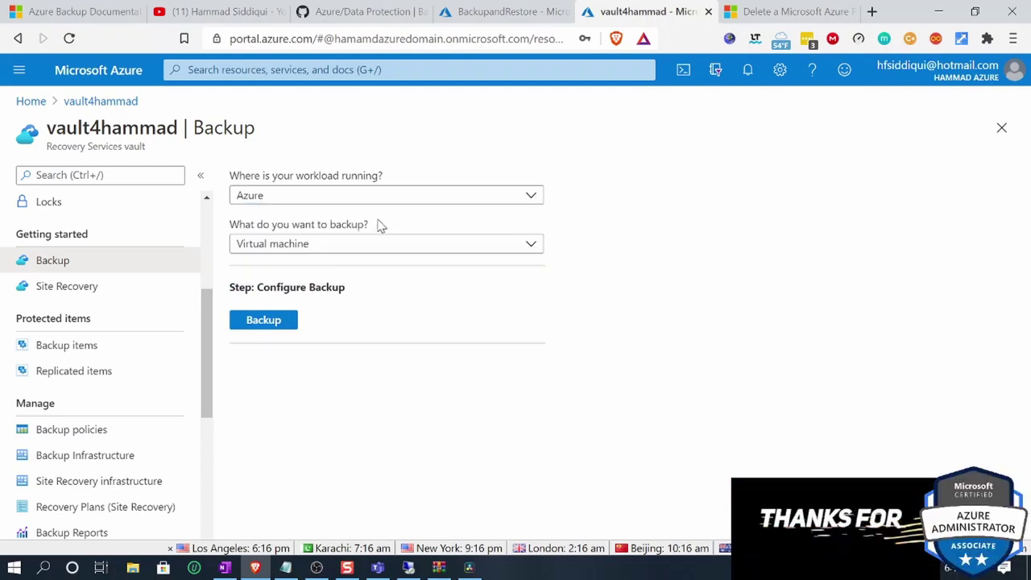
Step: Set the backup to On-Premises with Files and folders, and open its infrastructure preparation instructions
click(338, 198)
click(283, 269)
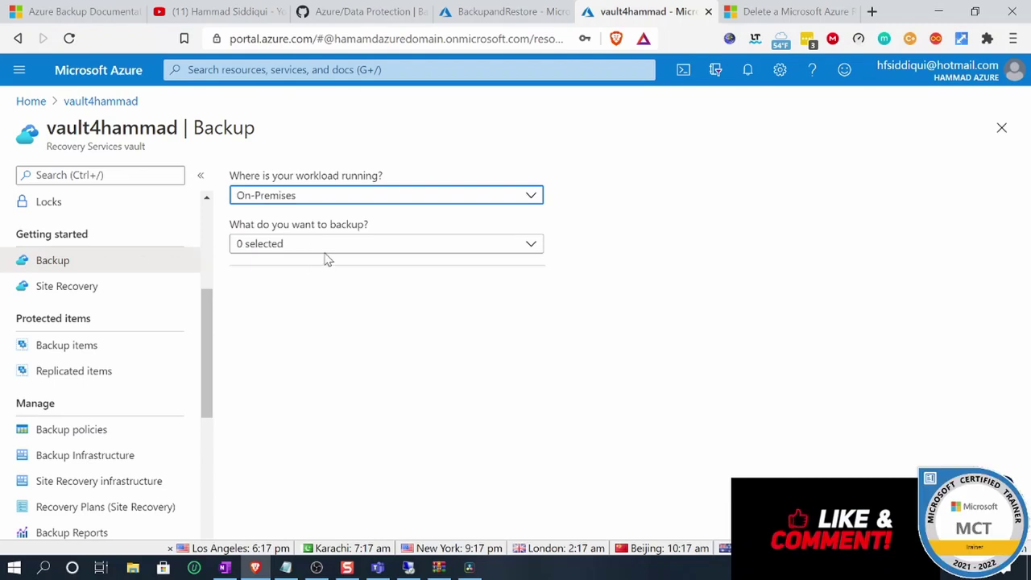
click(338, 243)
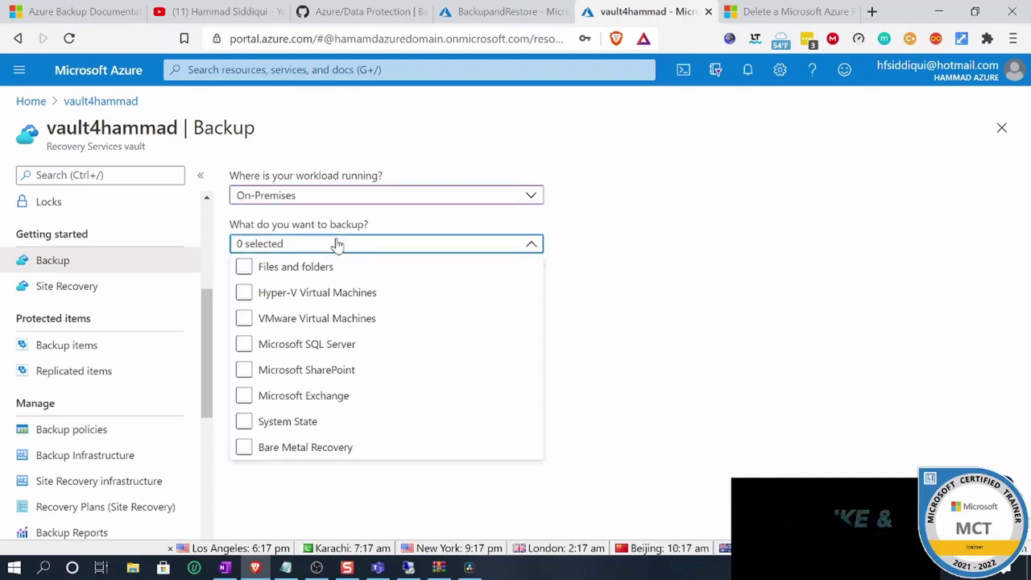
click(242, 268)
click(653, 383)
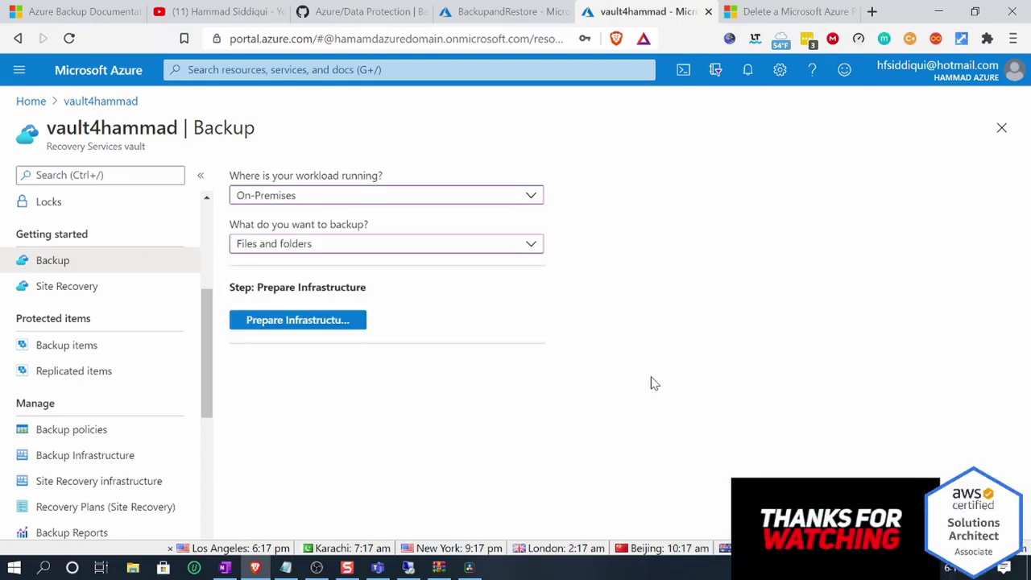
click(320, 325)
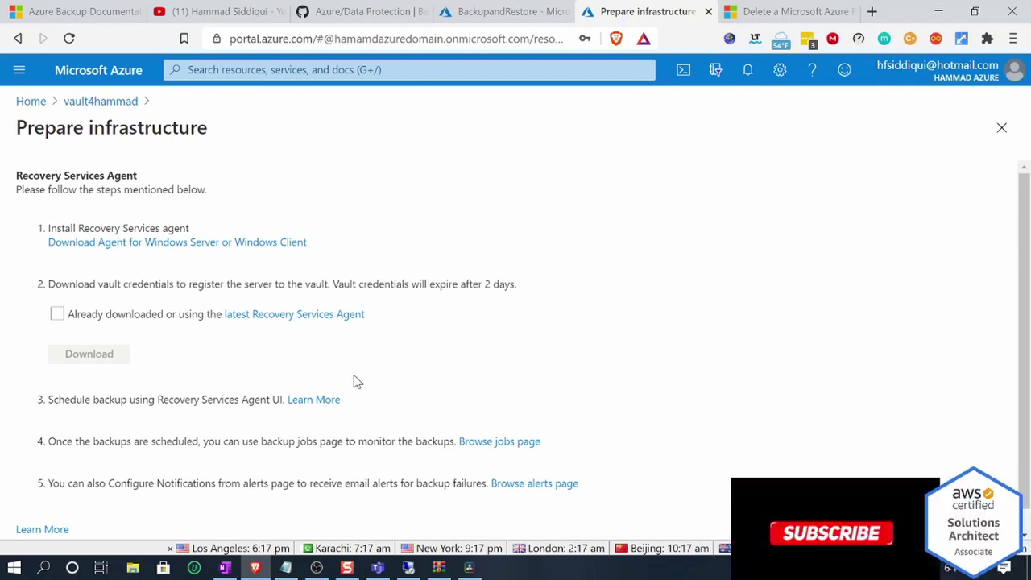
Step: Switch to the GitHub file Data Protection | Backups &Restore and review its module overview and three-part backup steps
click(392, 8)
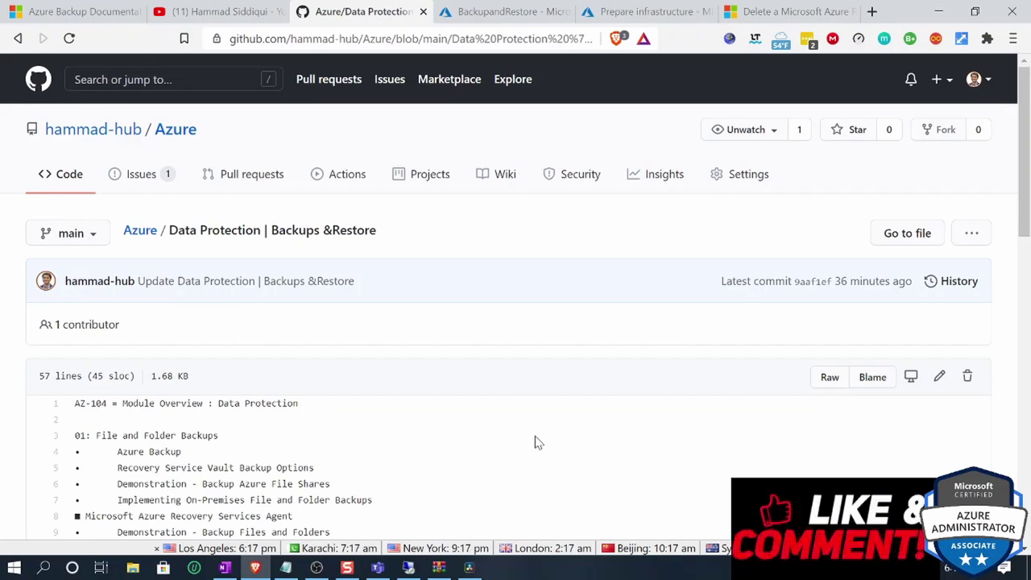
scroll(489, 453, down, 1)
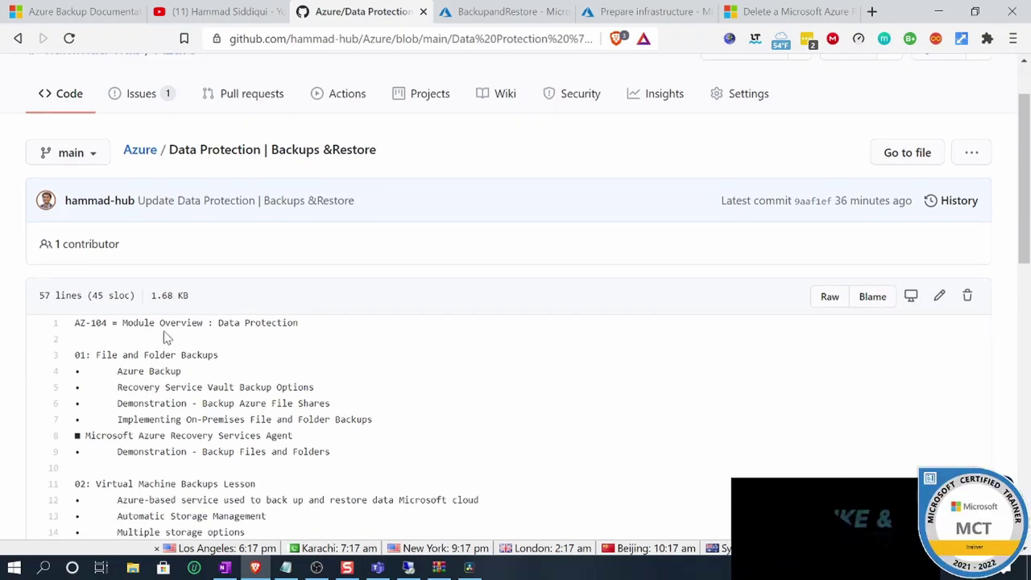
scroll(286, 314, down, 1)
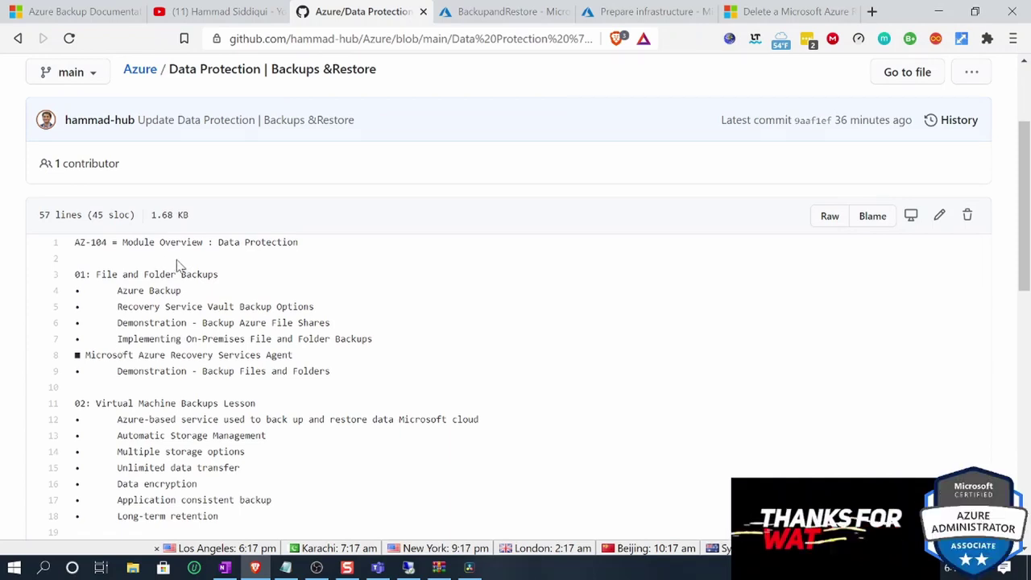
scroll(240, 301, down, 3)
scroll(133, 357, down, 2)
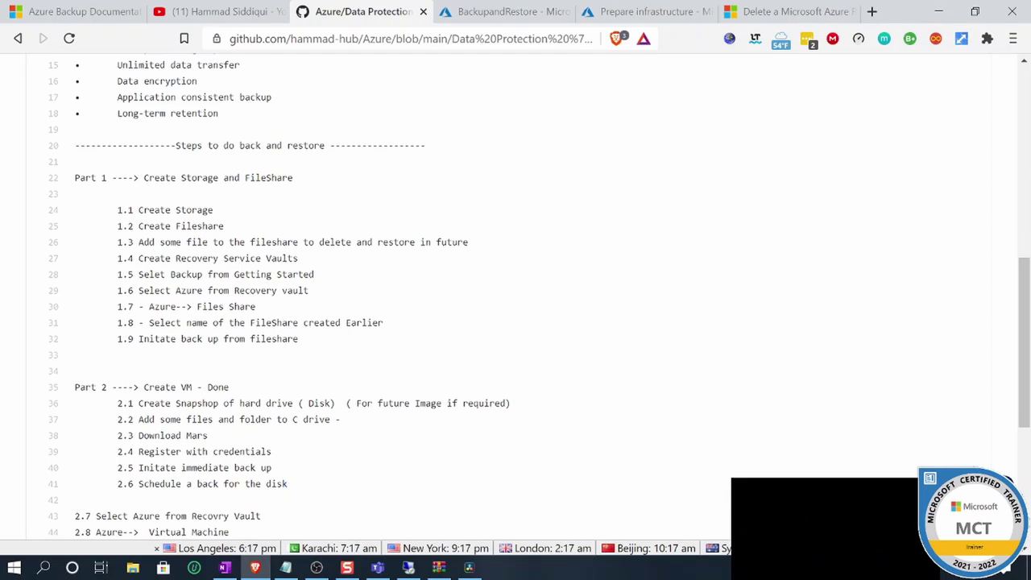
scroll(280, 314, down, 3)
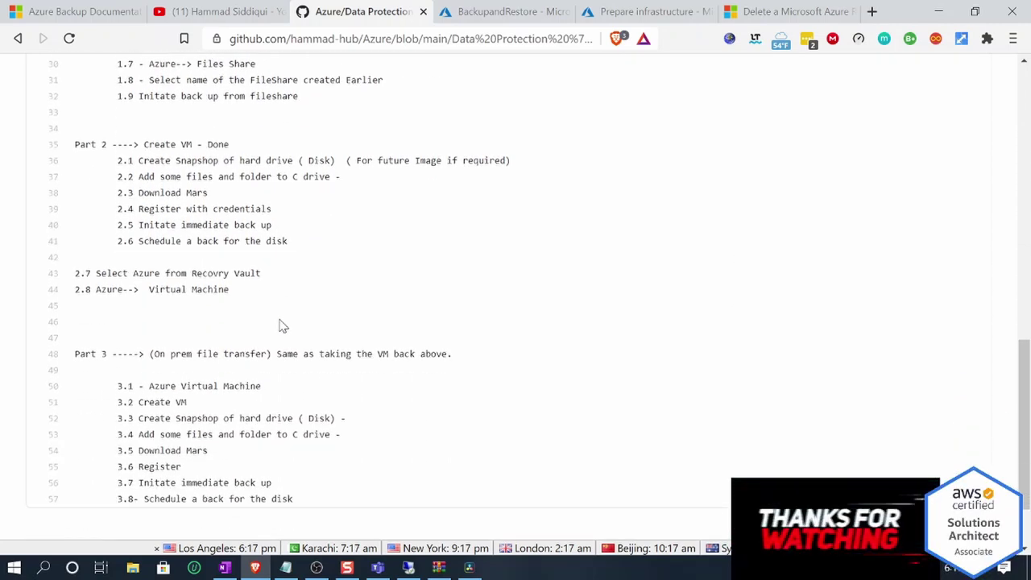
scroll(282, 325, down, 1)
scroll(340, 394, up, 10)
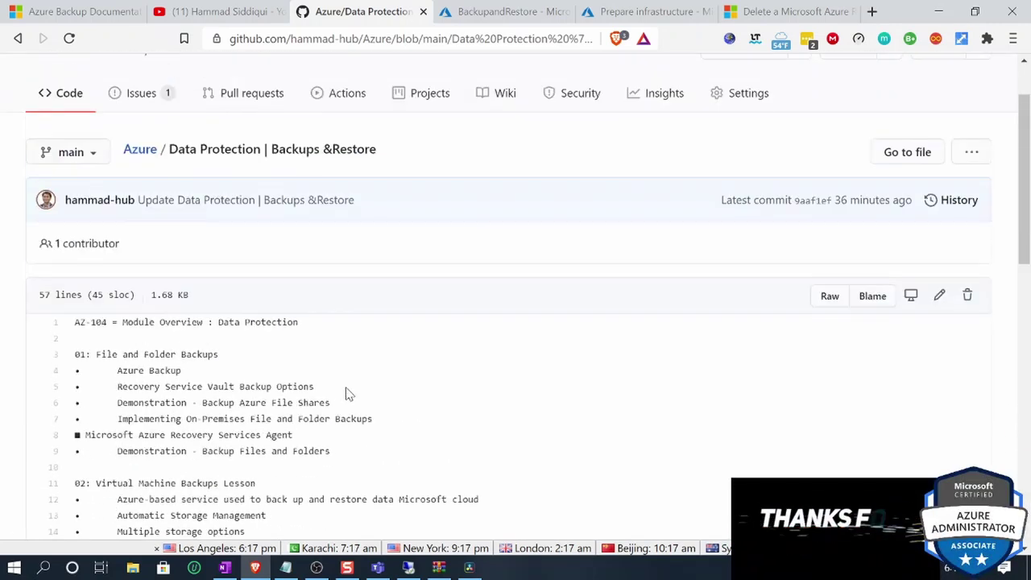
Step: Switch to the YouTube channel page listing the uploaded videos
key(alt+Tab)
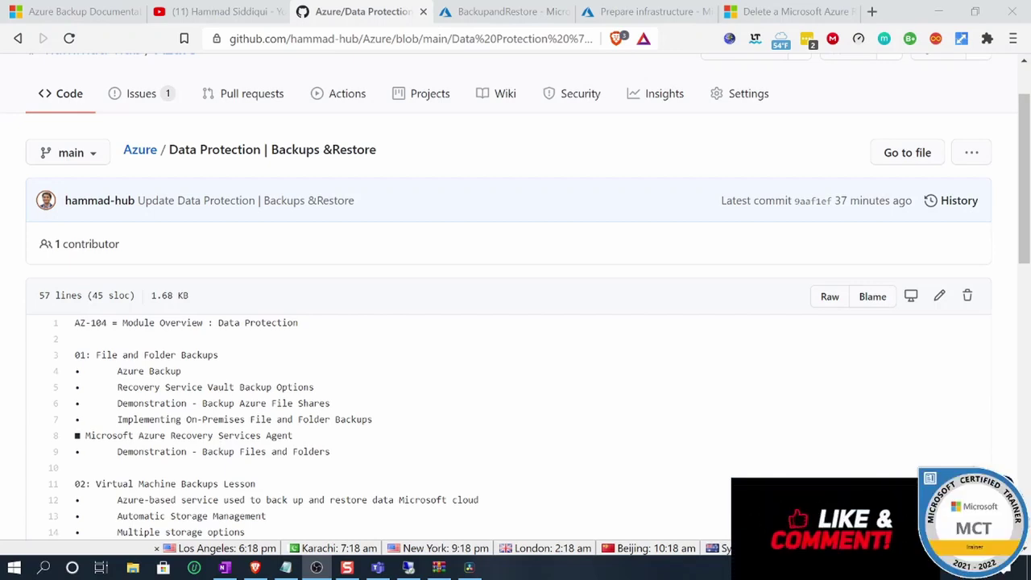
click(211, 12)
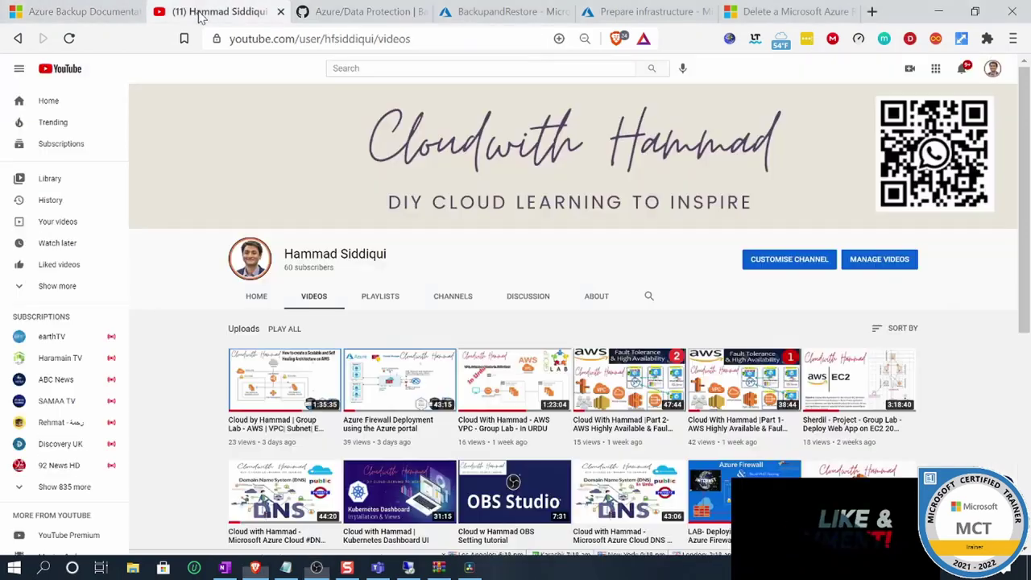